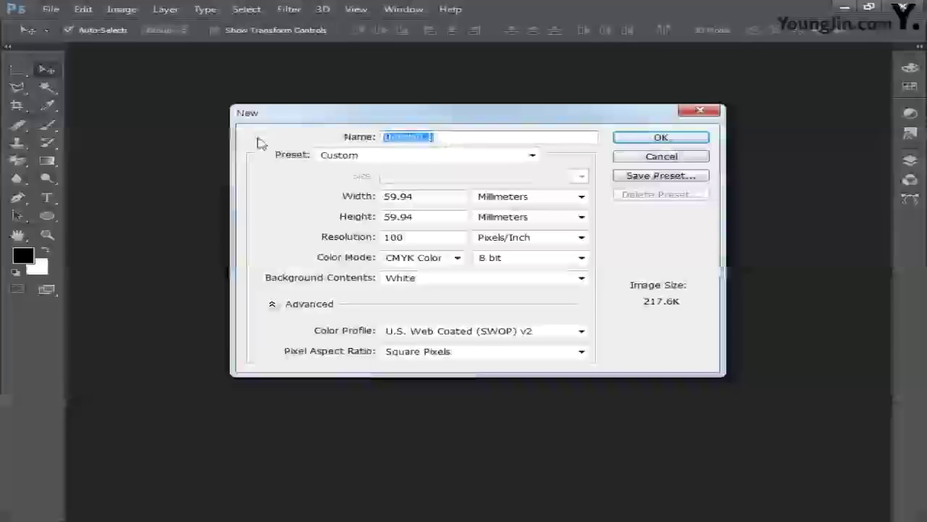
- Create a new document named 포토샵작업, 166 mm wide and 246 mm high, at 100 pixels/inch in CMYK Color
type("포토샵작업")
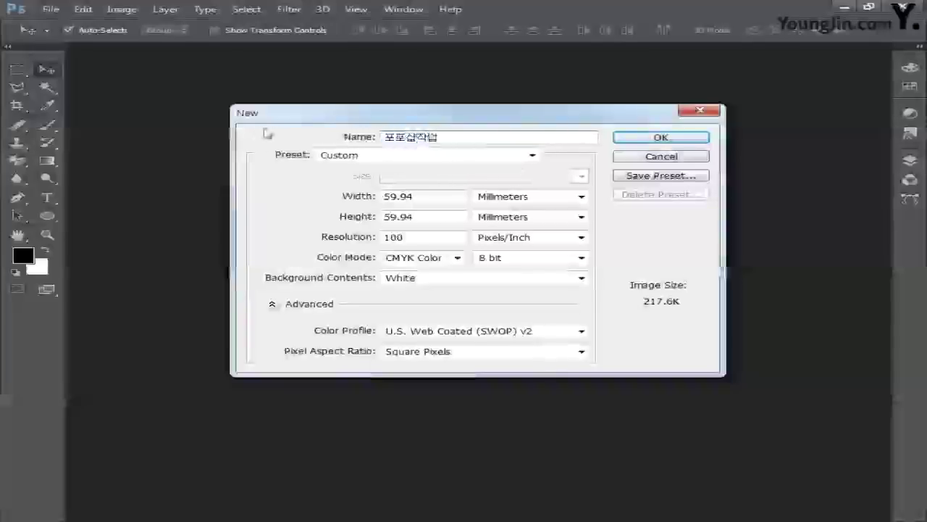
left_click_drag(428, 195, 236, 204)
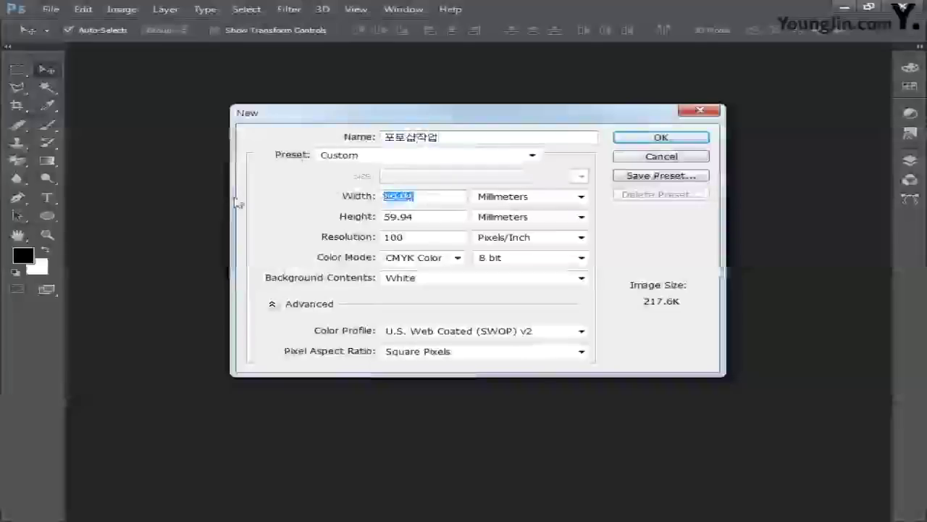
type("166")
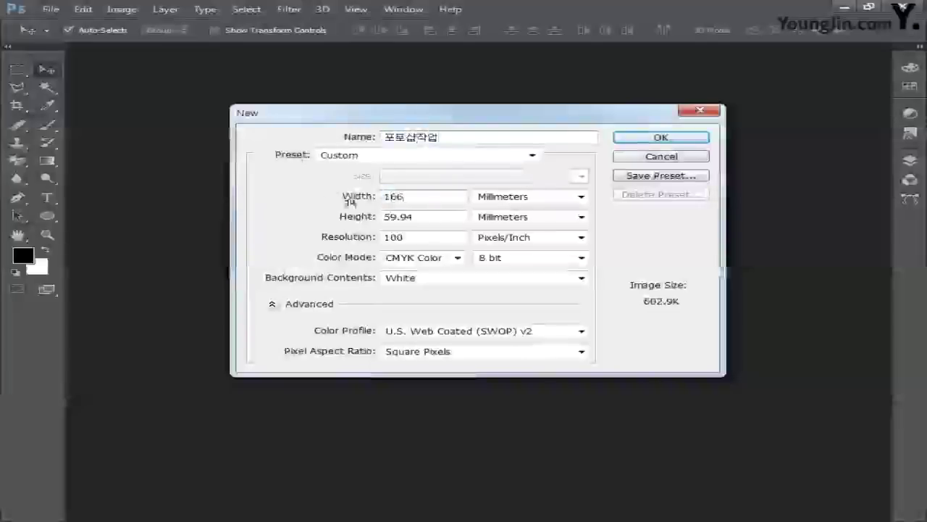
left_click(507, 197)
left_click(507, 230)
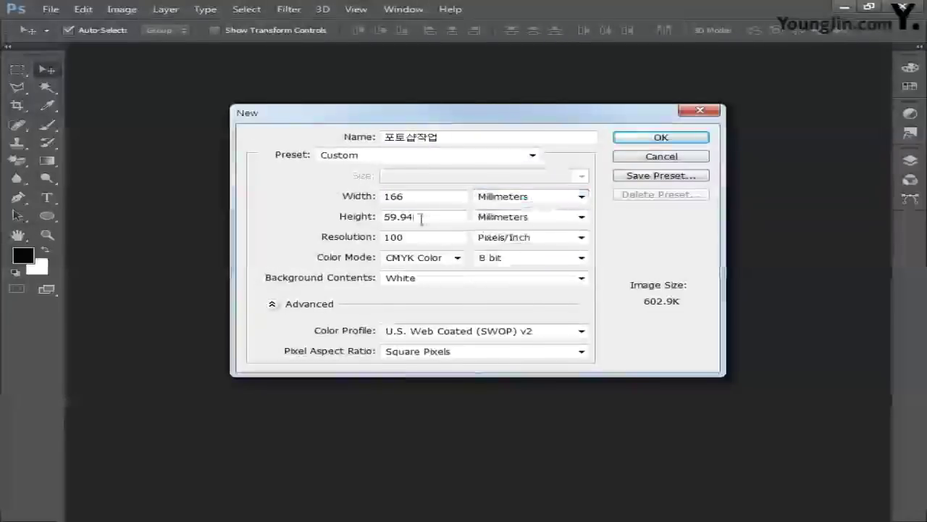
left_click_drag(420, 216, 269, 228)
type("246")
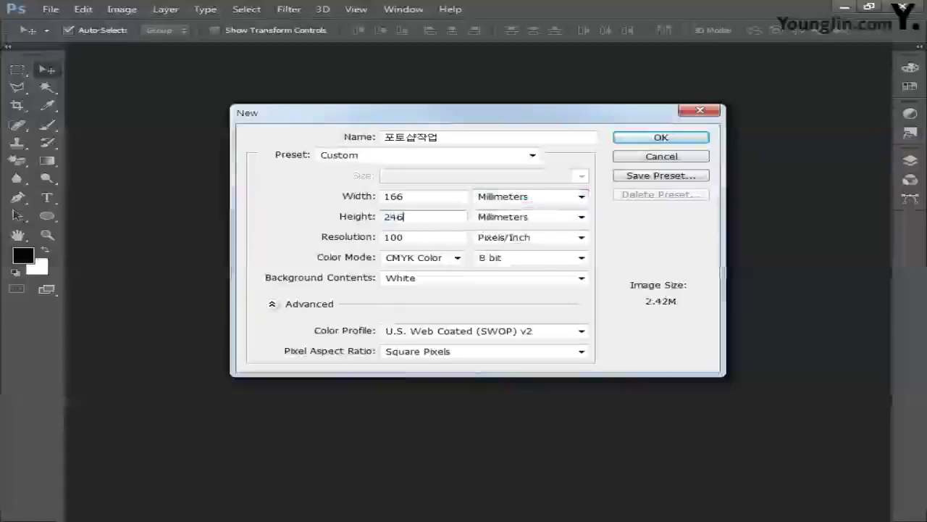
left_click(507, 216)
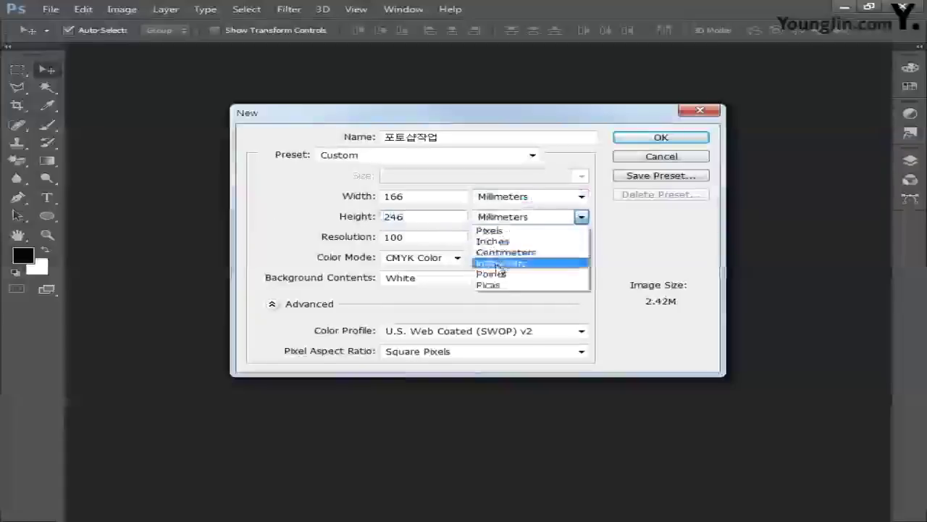
left_click(508, 260)
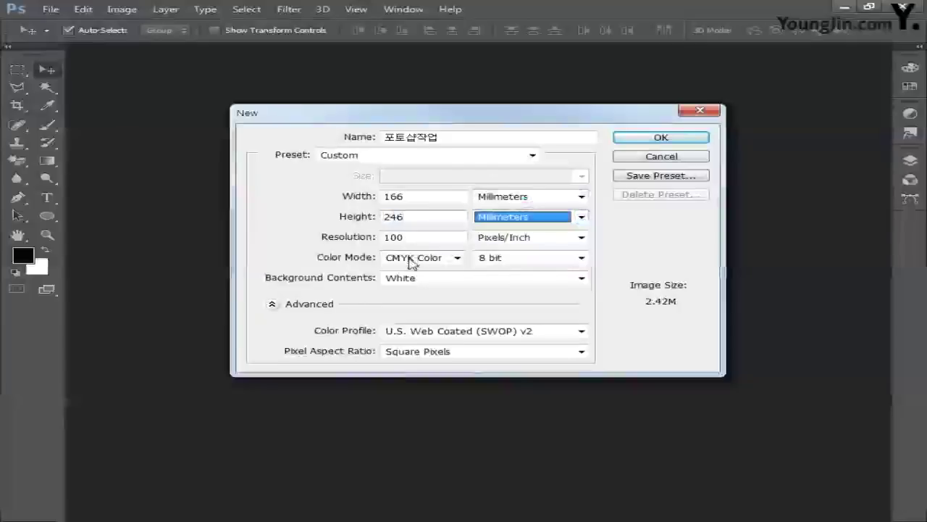
left_click(648, 139)
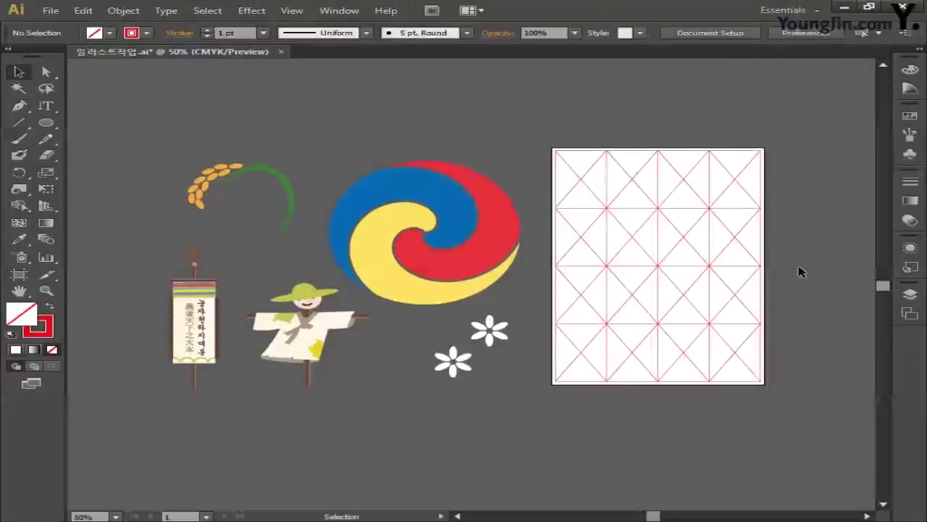
- In Illustrator, unlock the 그리드 layer, then select and copy the whole red grid on the artboard
left_click(911, 297)
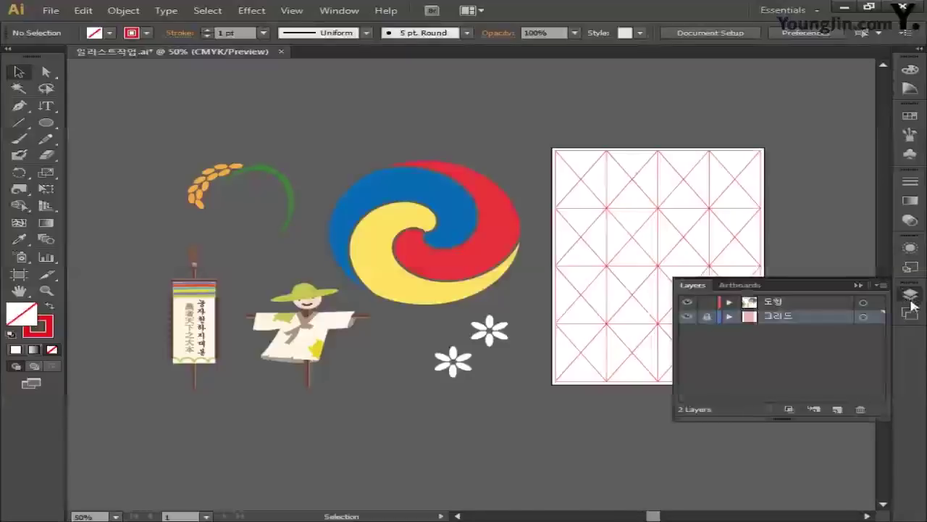
left_click(706, 319)
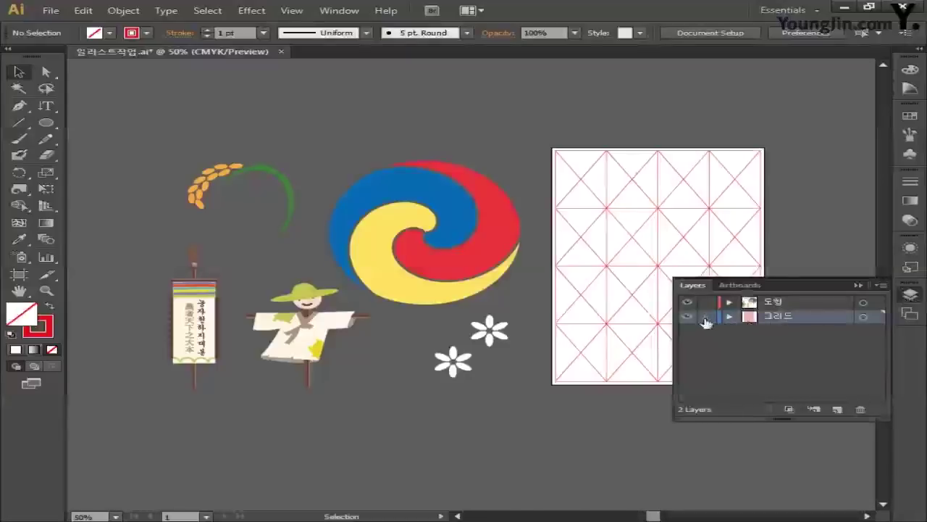
left_click(909, 294)
left_click_drag(565, 158, 844, 428)
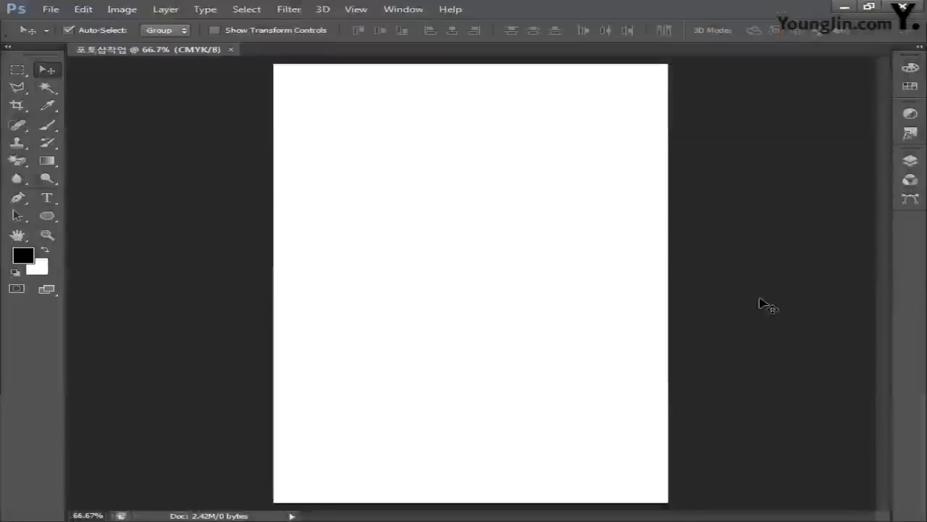
- Switch to Photoshop and paste the copied grid into the 포토샵작업 document as pixels
key("ctrl+v")
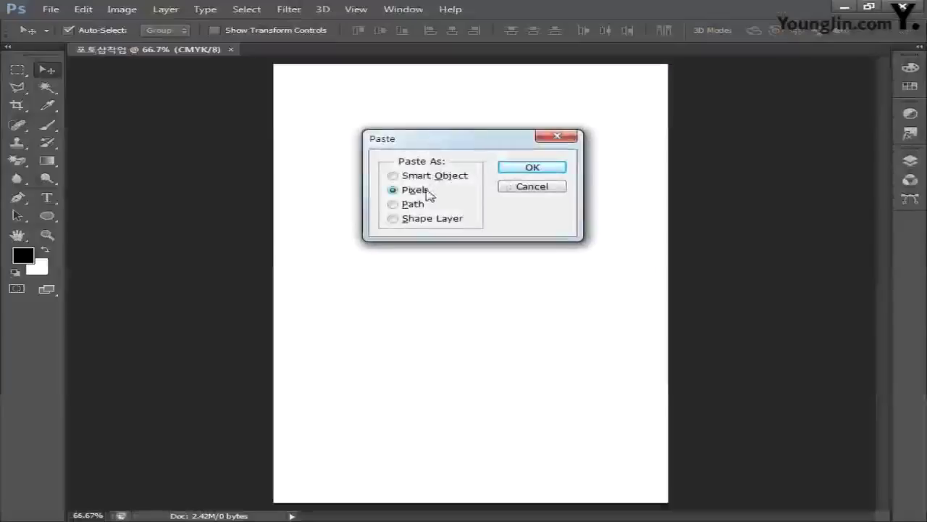
left_click(532, 168)
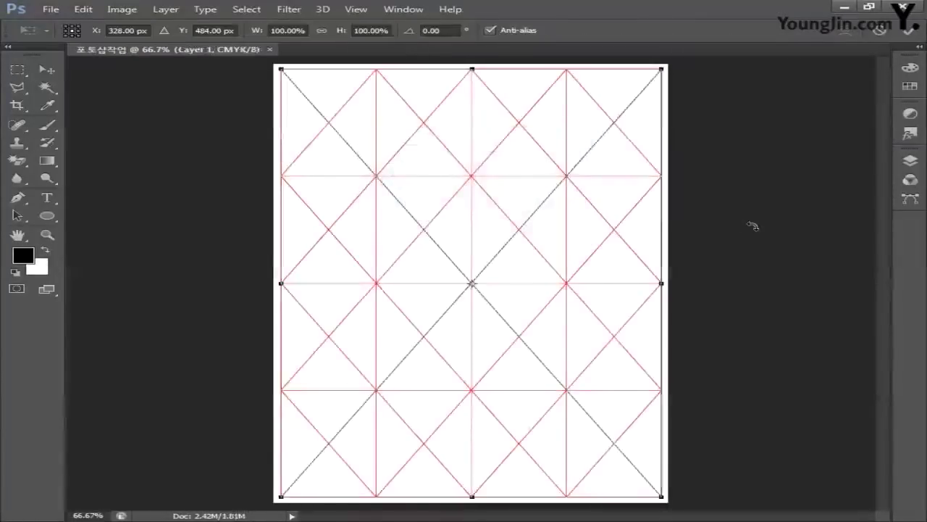
key("Return")
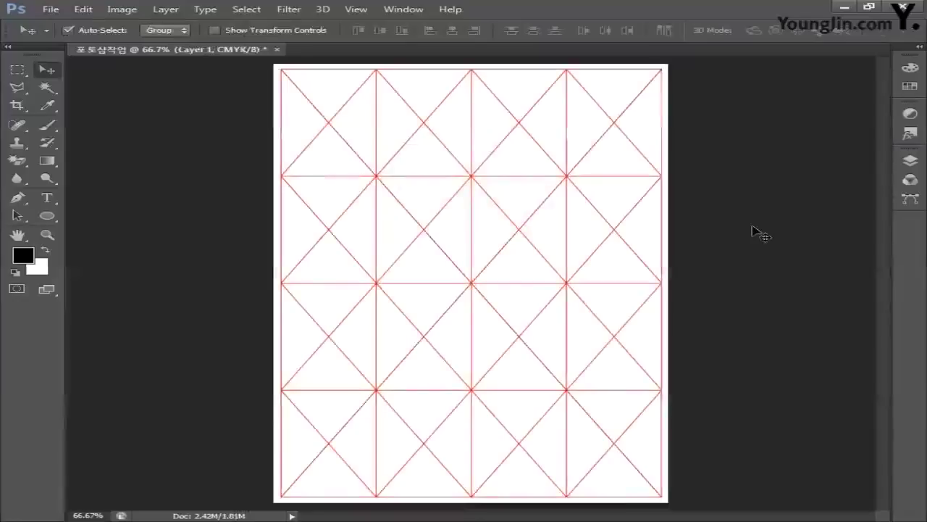
- Center the grid layer on the Background layer by aligning their vertical and horizontal centers
left_click(910, 160)
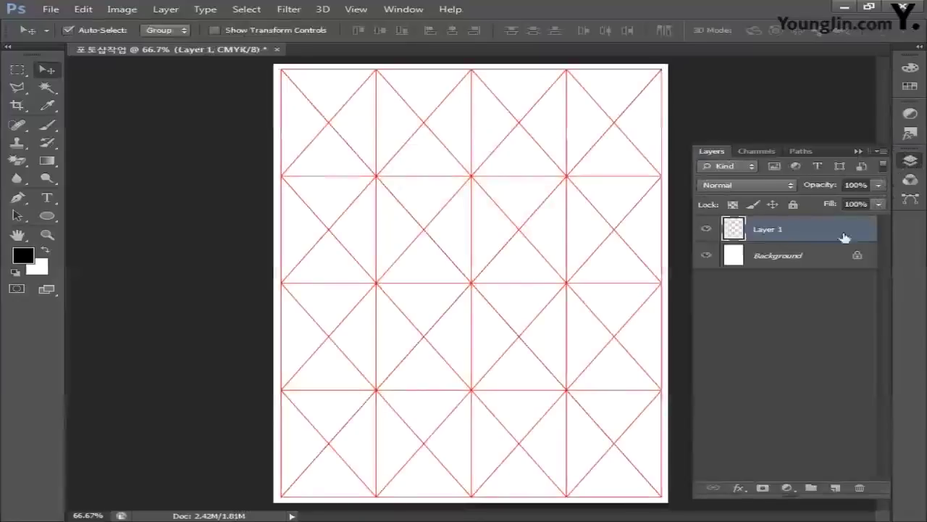
left_click(817, 258, "shift")
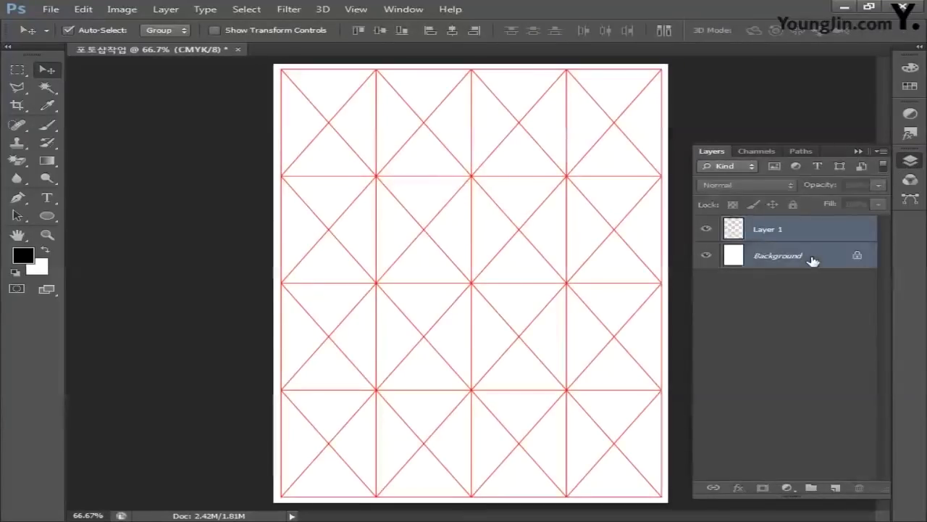
left_click(379, 30)
left_click(451, 31)
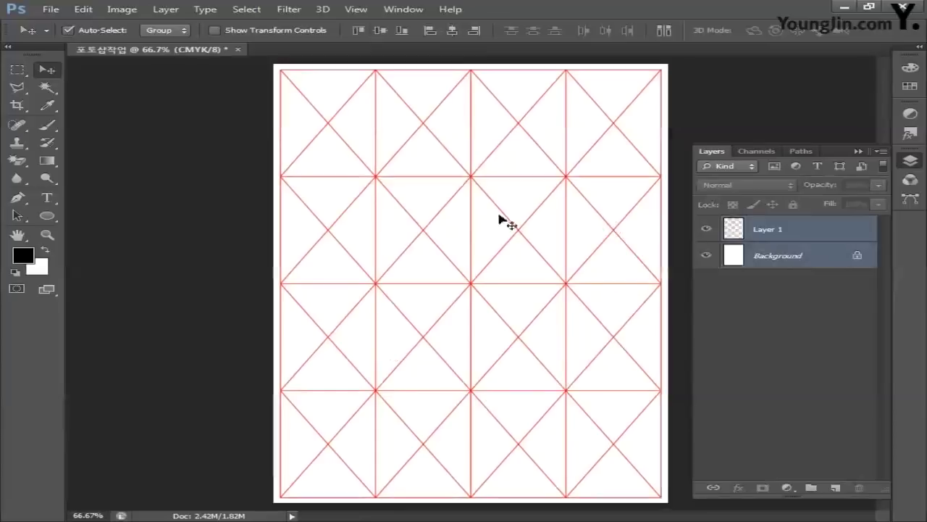
- Rename the pasted grid layer as 그리드 and lock all of its attributes
left_click(768, 232)
double_click(770, 232)
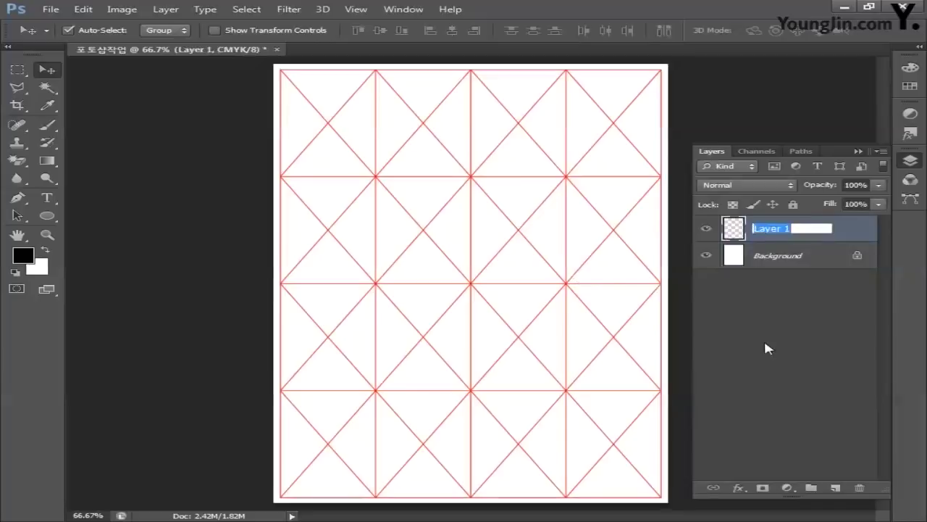
type("그리드")
key("Return")
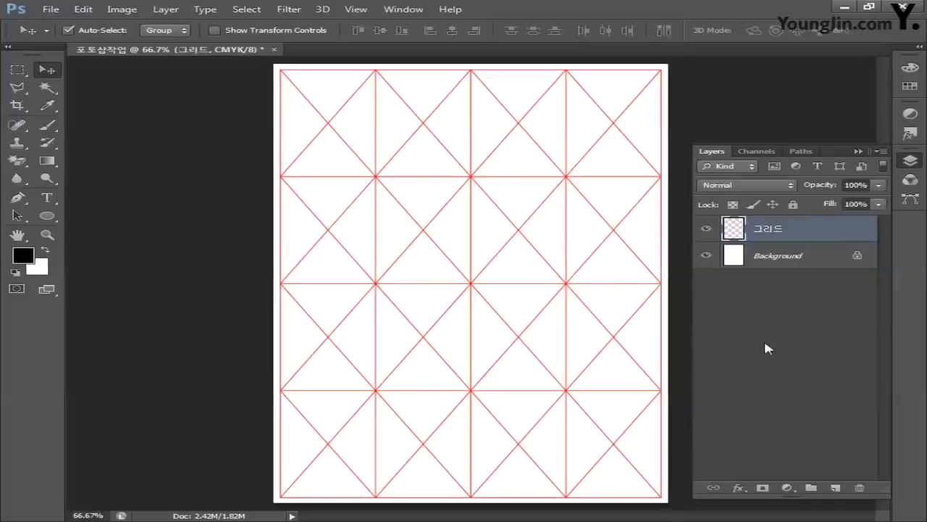
left_click(793, 204)
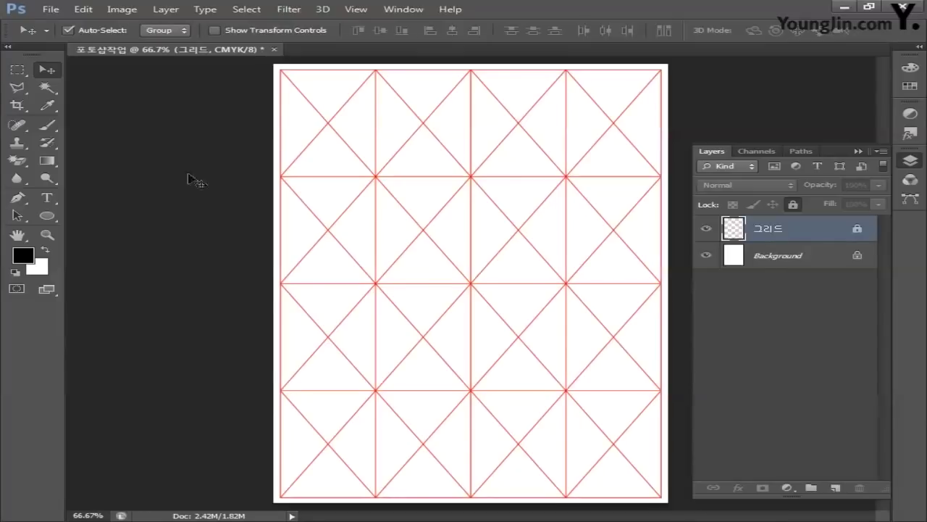
- Create a new layer named 배경 and place it directly below the 그리드 layer
left_click(163, 10)
mouse_move(177, 24)
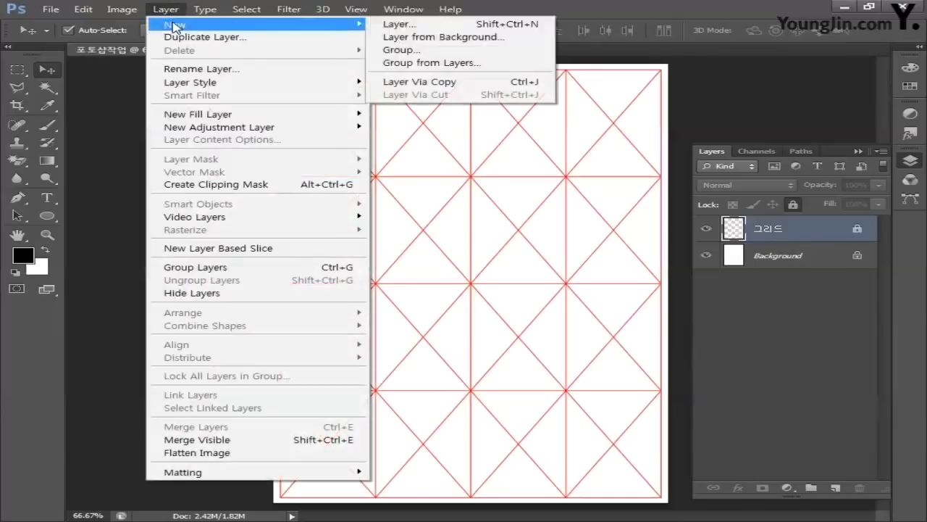
left_click(391, 24)
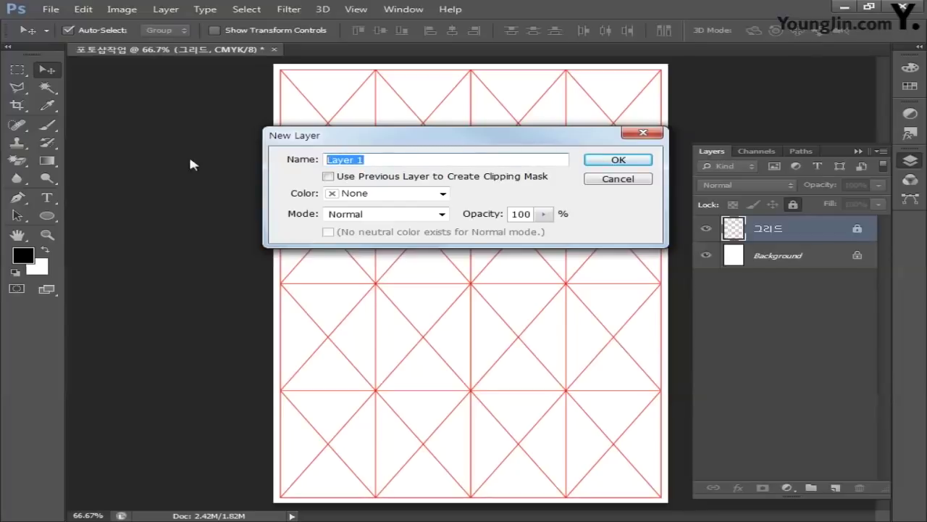
type("배겨")
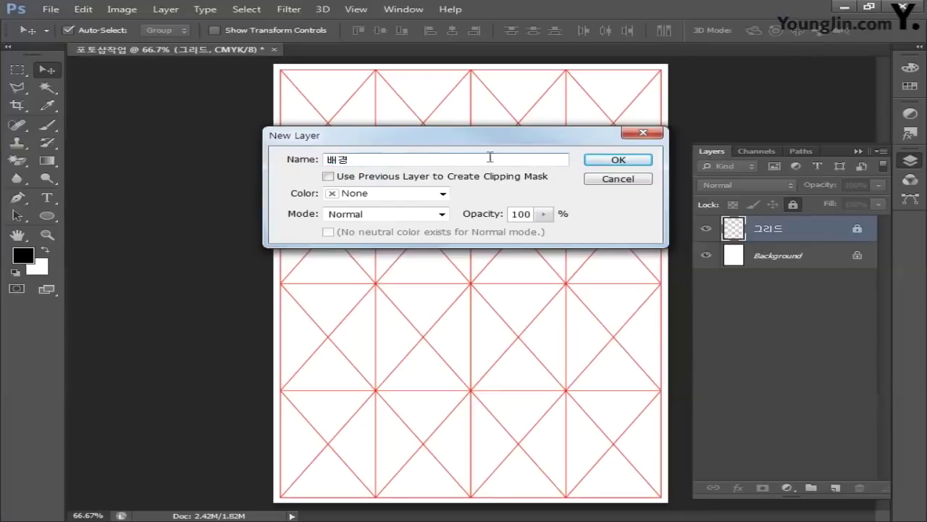
left_click(637, 160)
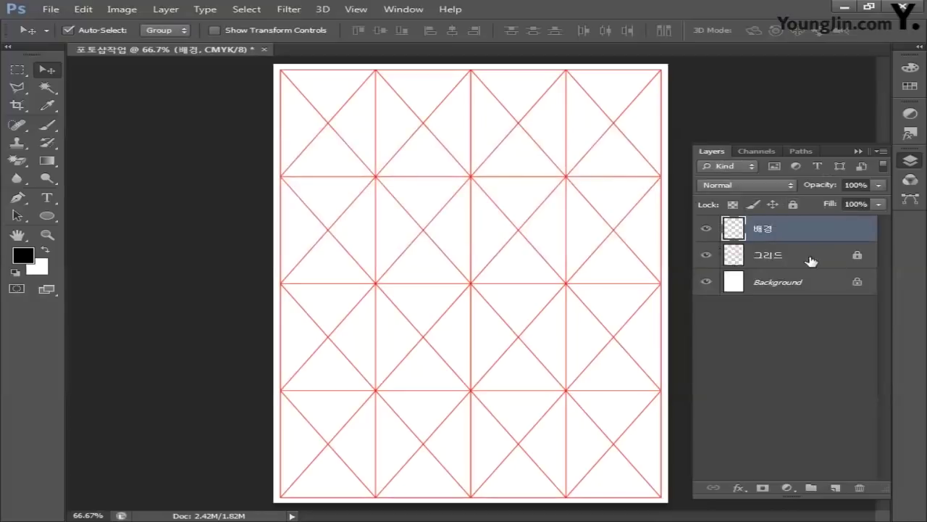
left_click_drag(806, 240, 807, 266)
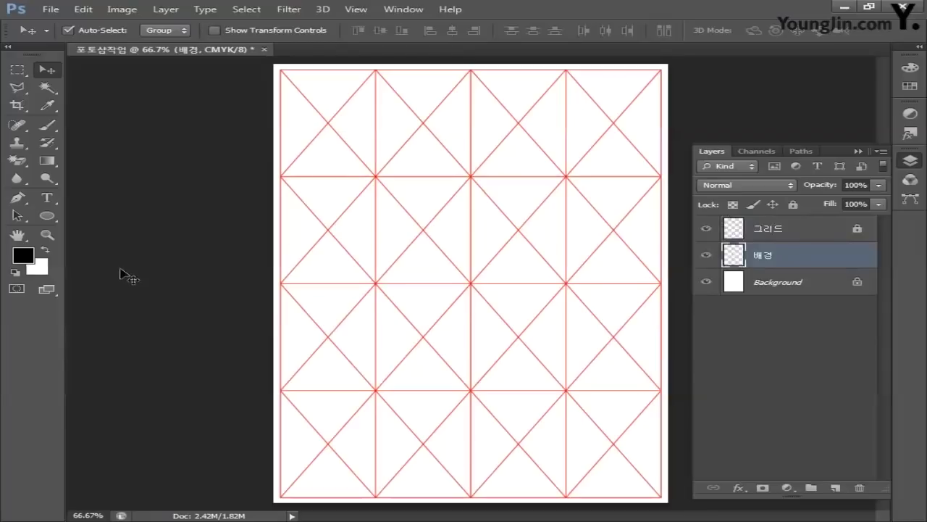
- Set the foreground color to C 35, M 30, Y 45, K 0
left_click(24, 255)
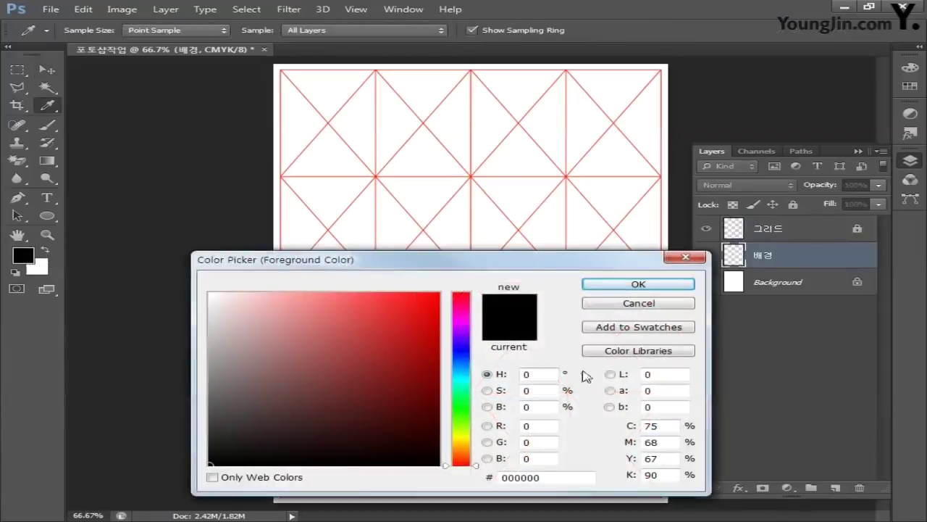
double_click(664, 429)
type("35")
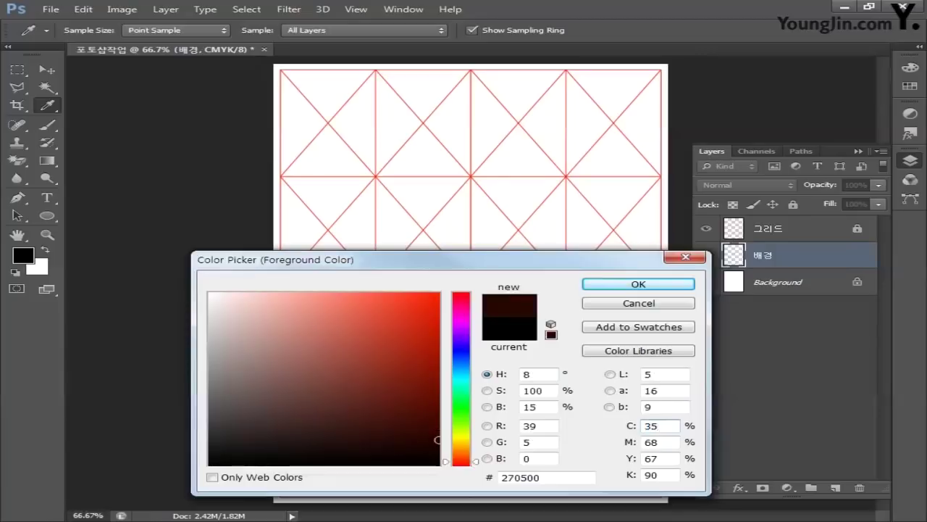
key("Tab")
type("30")
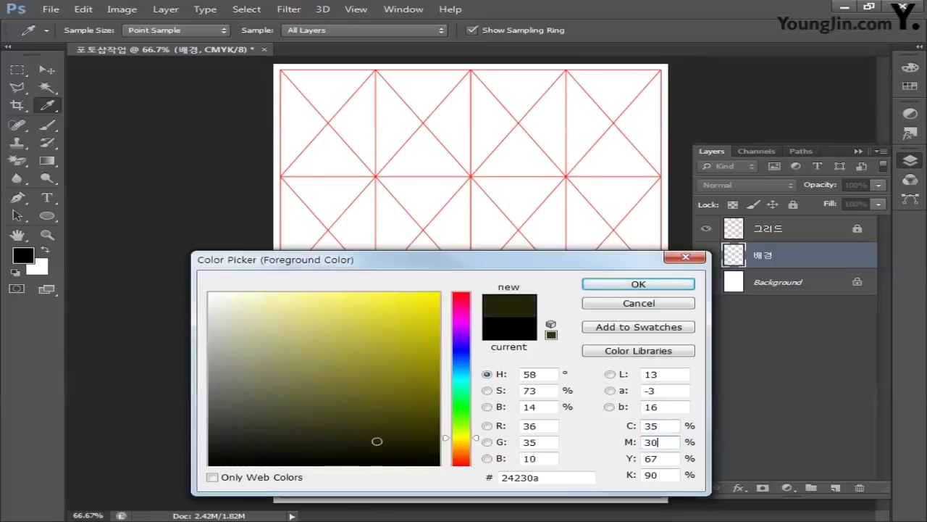
key("Tab")
type("45")
key("Tab")
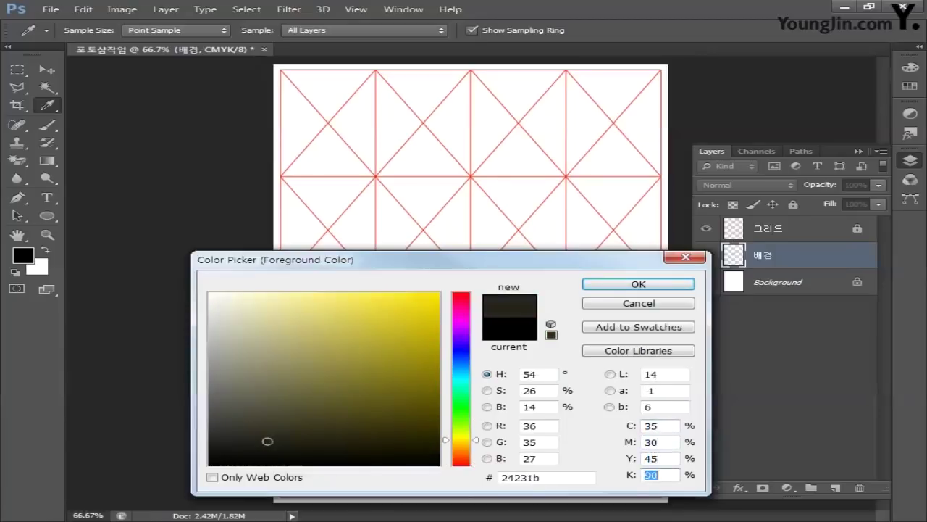
type("0")
left_click(628, 291)
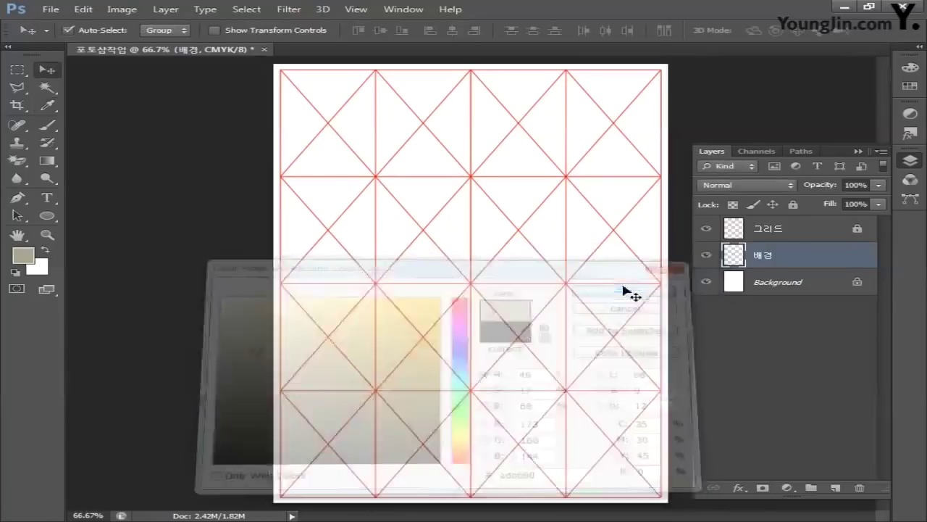
- Set the background color to C 20, M 15, Y 40, K 0
left_click(42, 269)
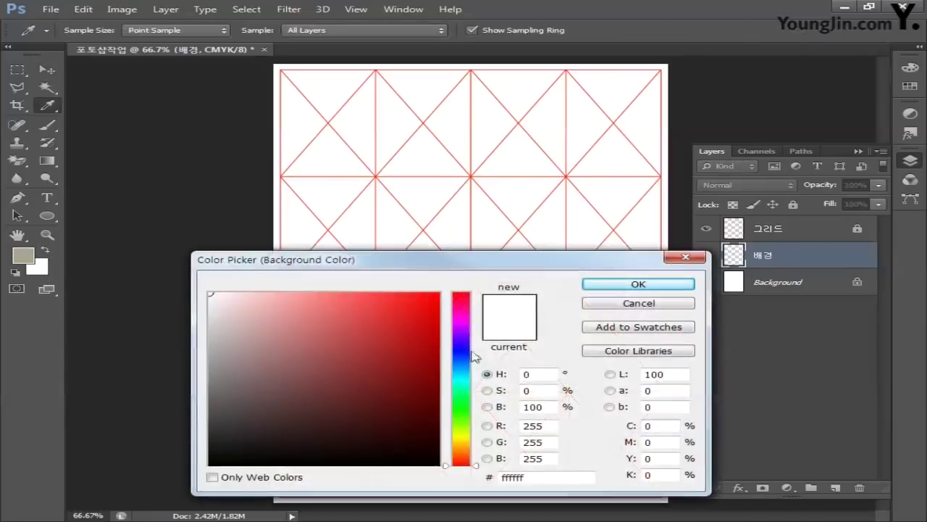
left_click(651, 425)
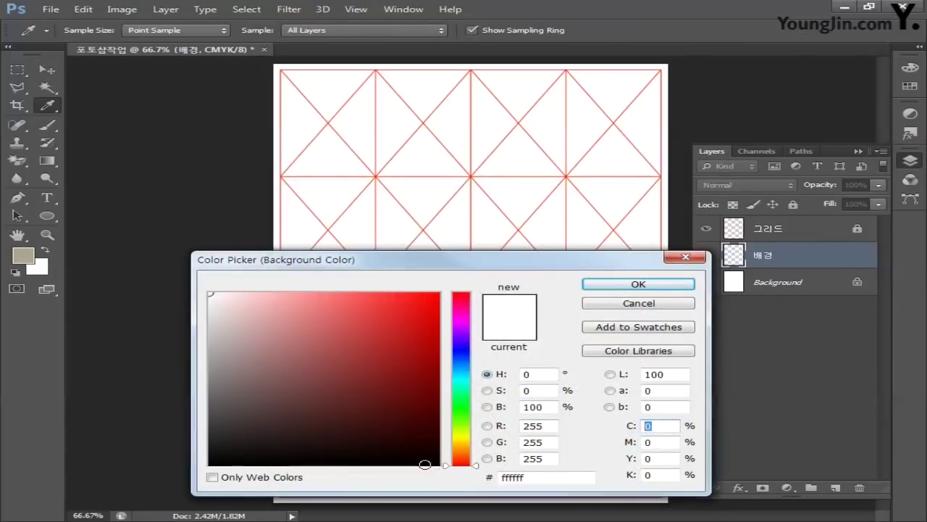
type("20")
key("Tab")
type("15")
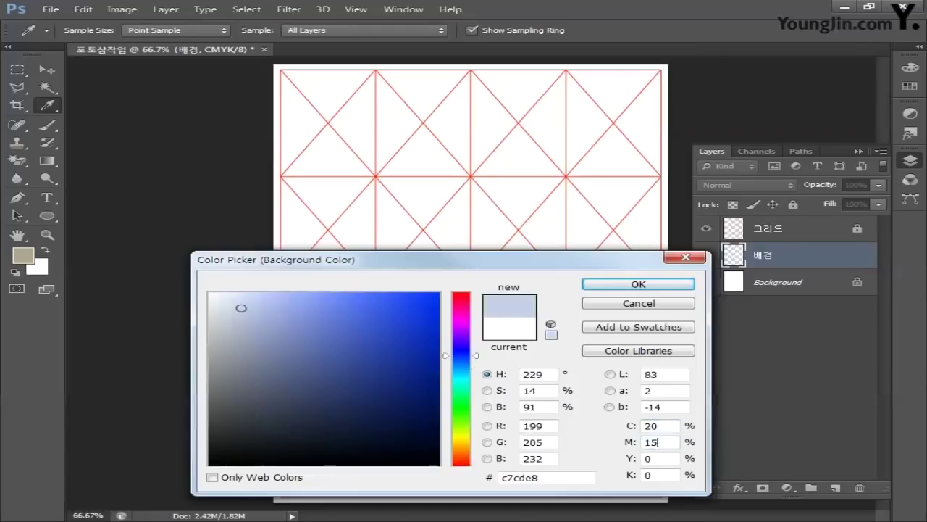
key("Tab")
type("40")
key("Tab")
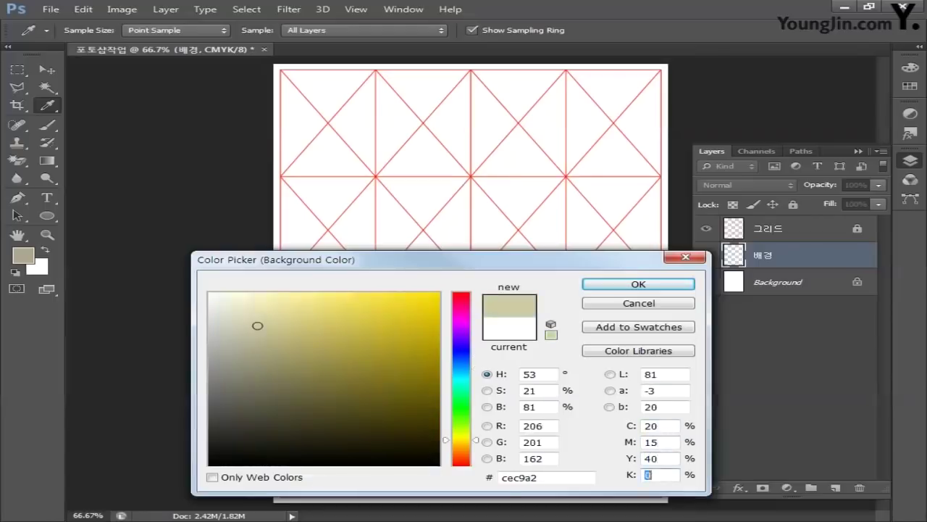
type("0")
left_click(641, 286)
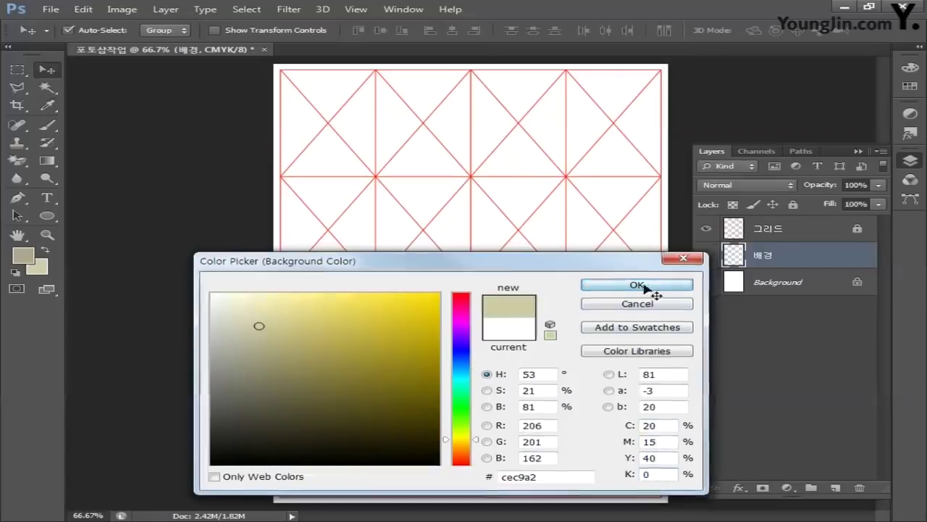
- Fill the 배경 layer with a linear foreground-to-background gradient running from the page's top edge down to its center
left_click(55, 163)
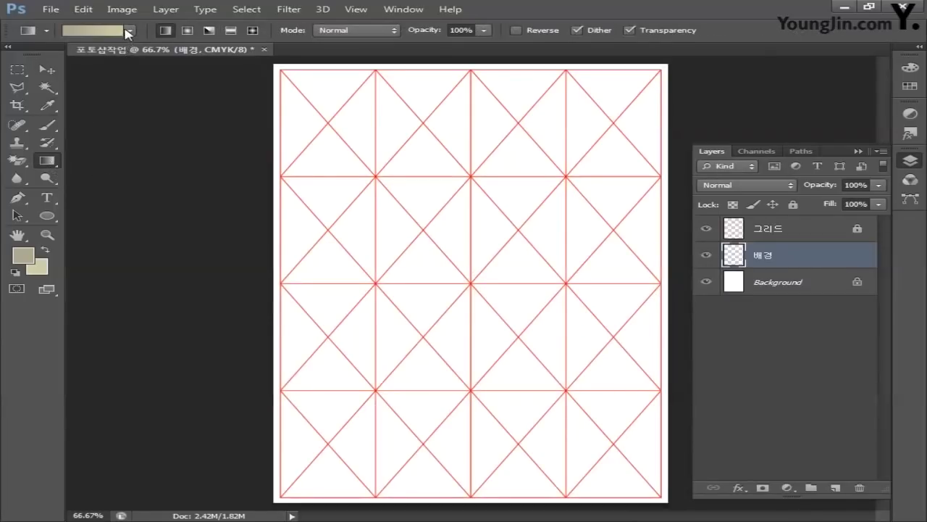
left_click(128, 32)
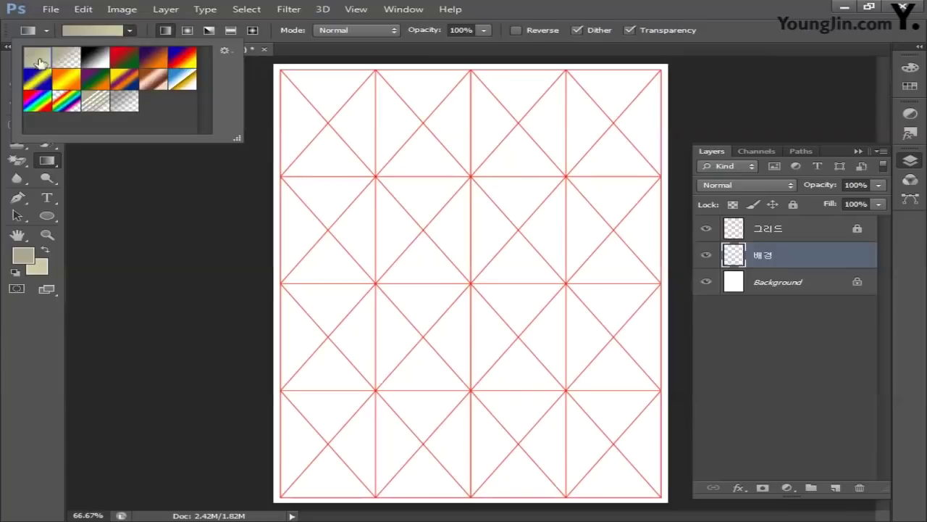
left_click(471, 74)
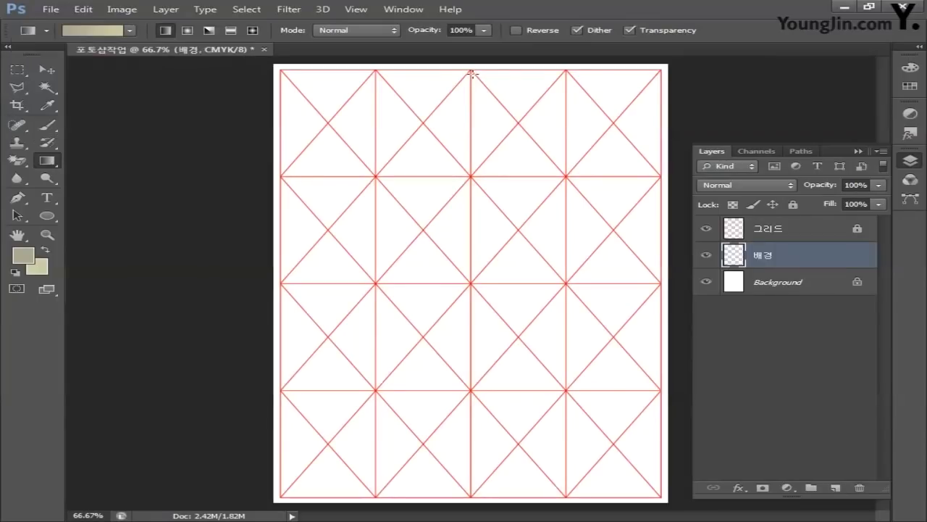
left_click_drag(472, 74, 485, 286)
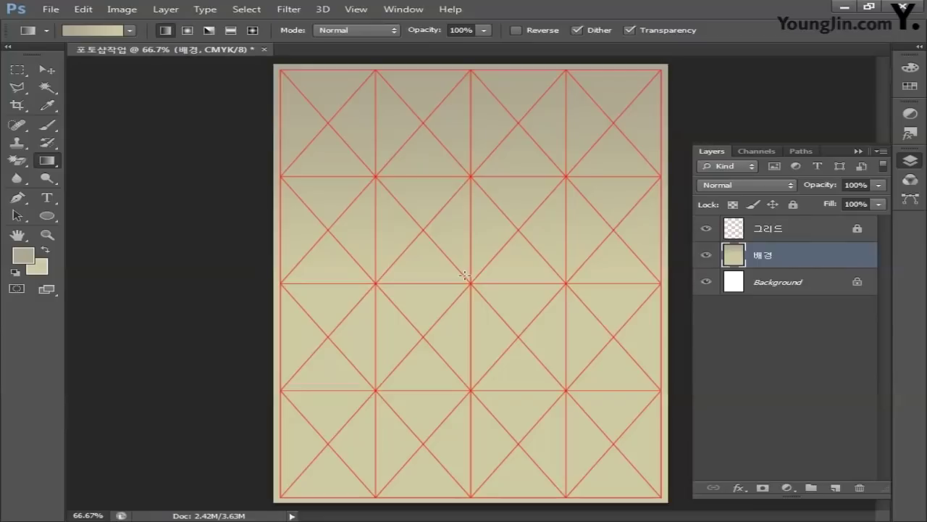
- Open the 산 배경 image from the 제공 파일 folder and collapse the layer list to reveal the whole picture
left_click(50, 8)
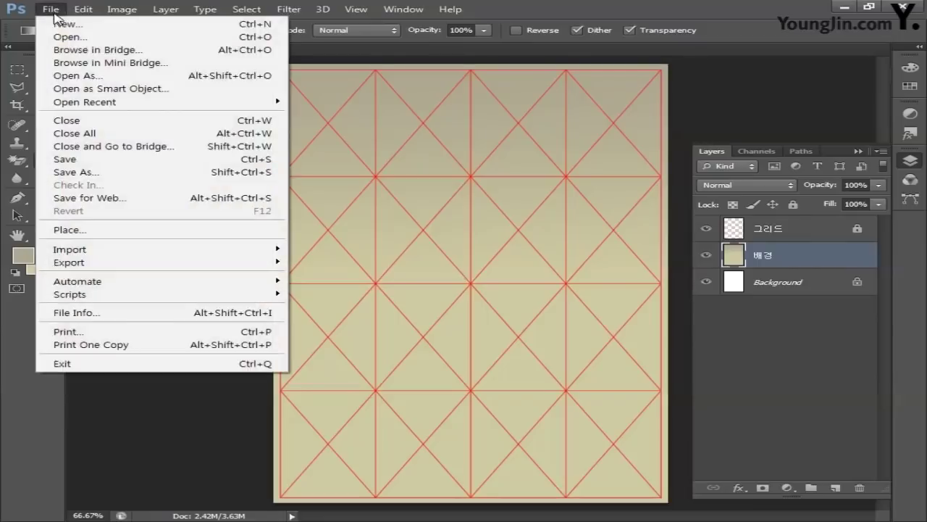
left_click(69, 37)
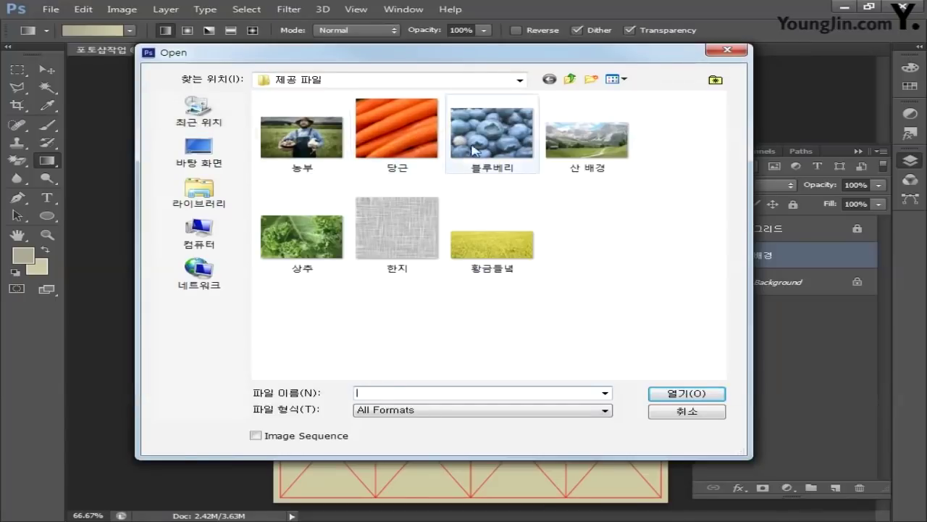
left_click(596, 147)
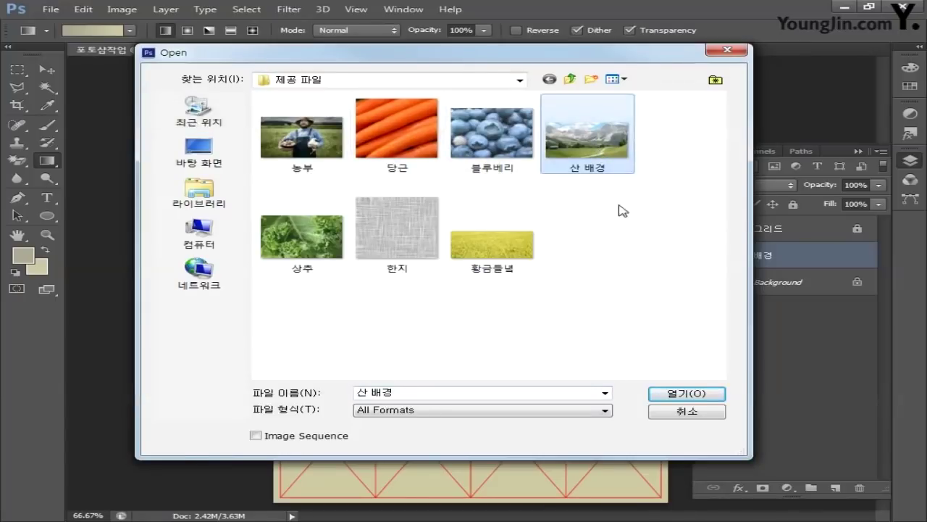
left_click(672, 393)
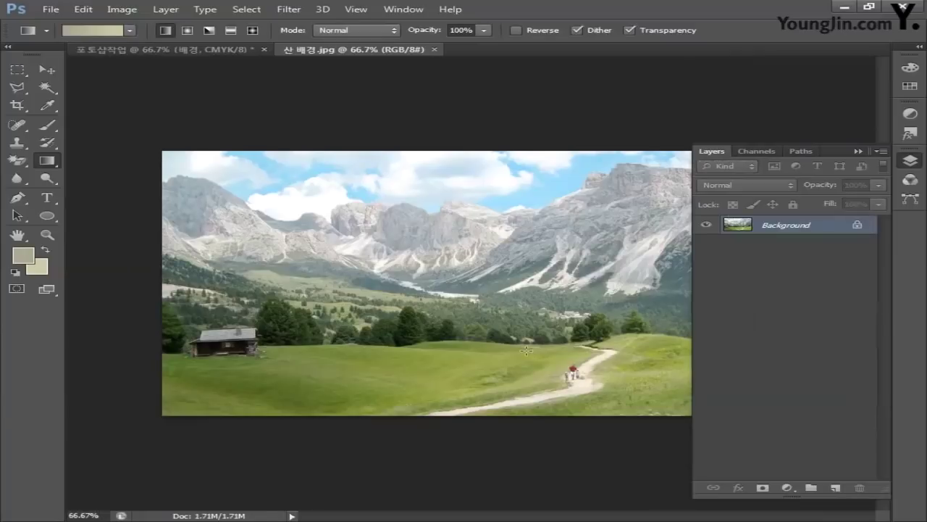
left_click(910, 161)
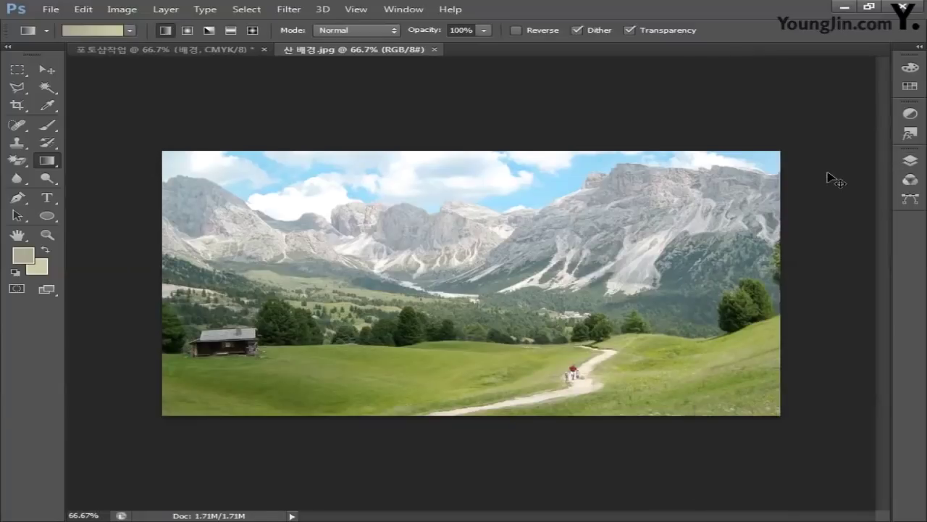
- Copy the entire mountain image and paste it into the 포토샵작업 document
key("ctrl+a")
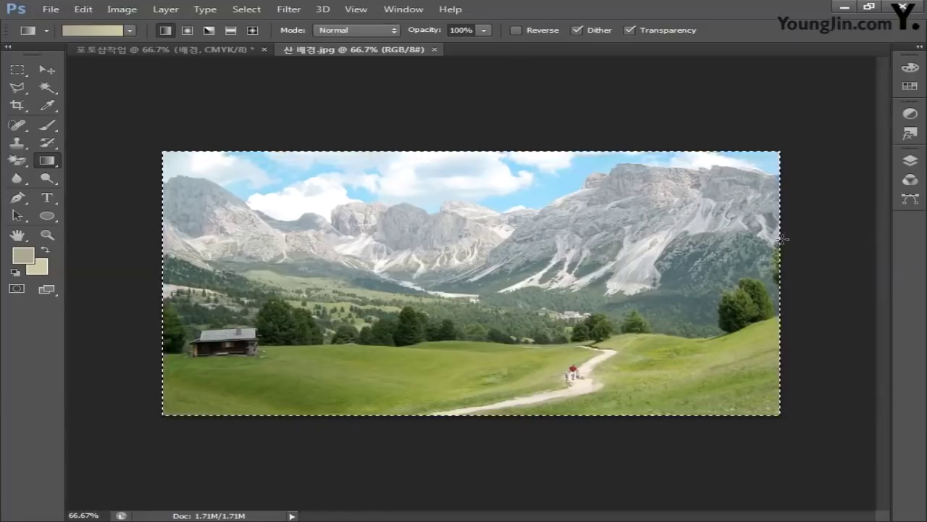
left_click(205, 50)
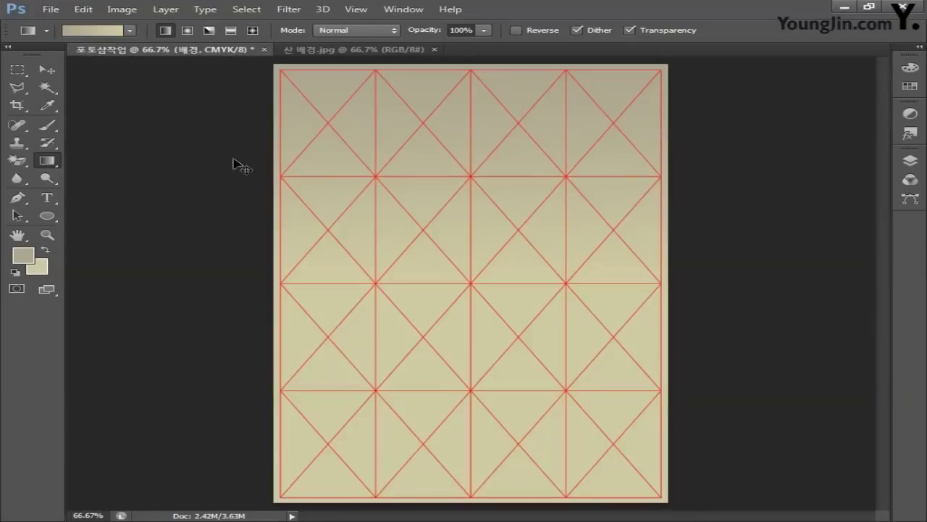
key("ctrl+v")
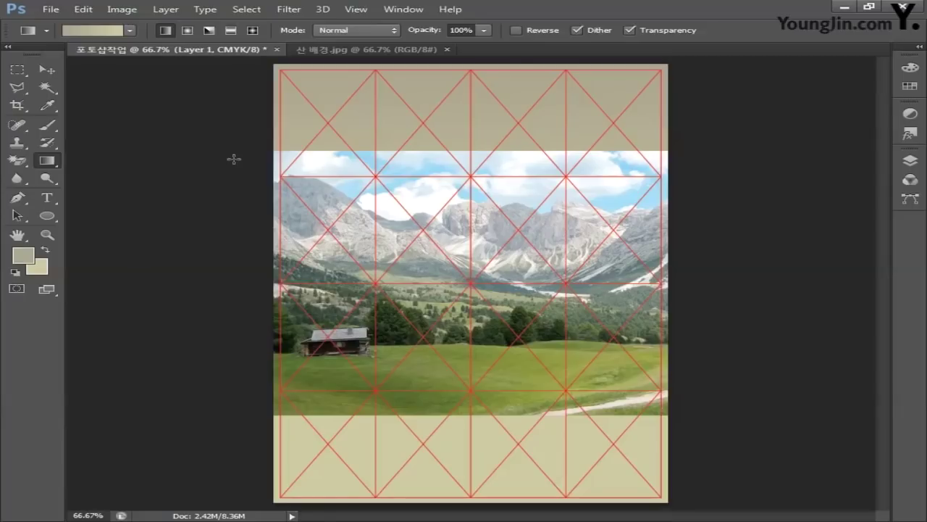
- Scale the pasted mountain photo down with Free Transform so it spans exactly the page width across the lower middle
key("ctrl+t")
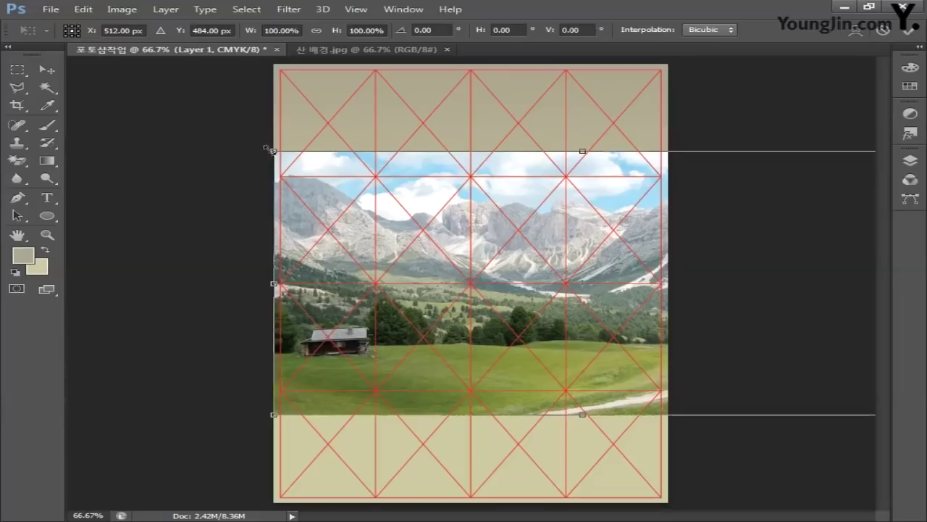
left_click_drag(264, 148, 506, 296)
left_click_drag(623, 321, 363, 319)
left_click_drag(355, 318, 355, 319)
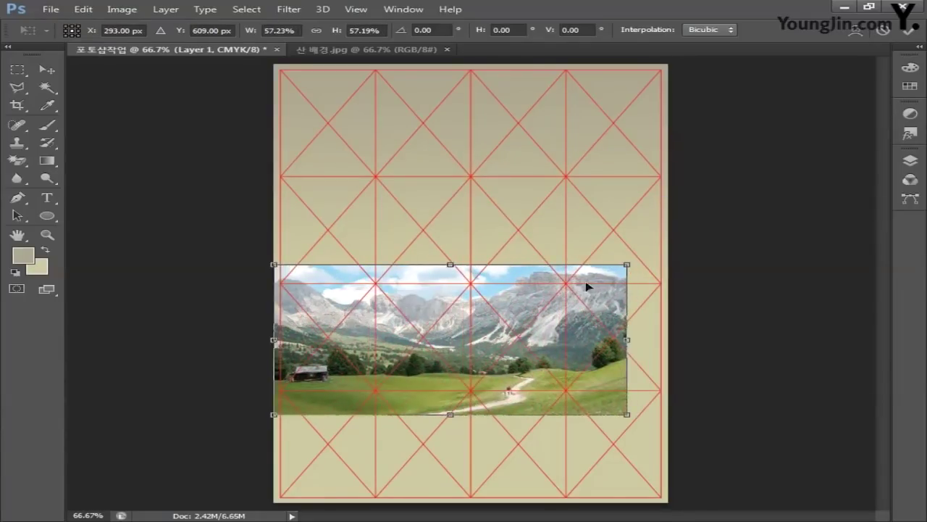
left_click_drag(628, 264, 670, 245)
key("Return")
key("g")
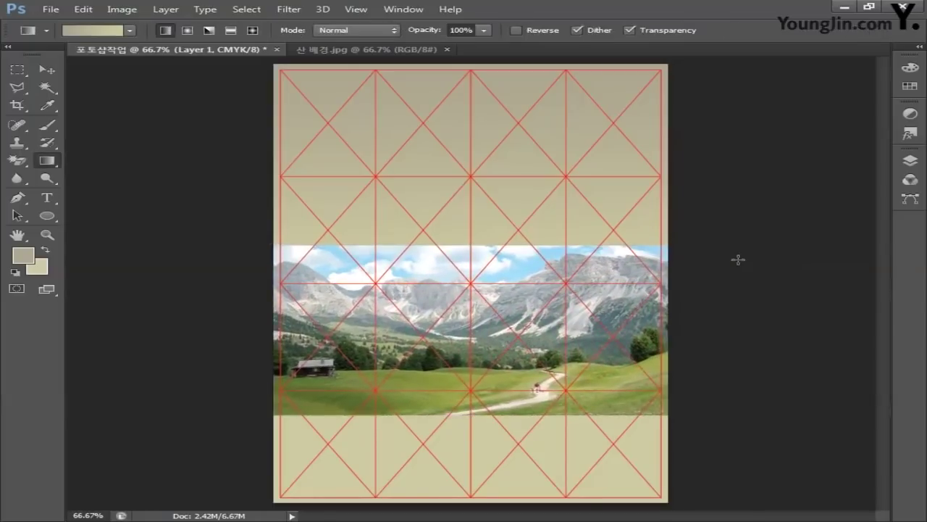
- Rename the pasted mountain photo's layer as 산배경
left_click(910, 161)
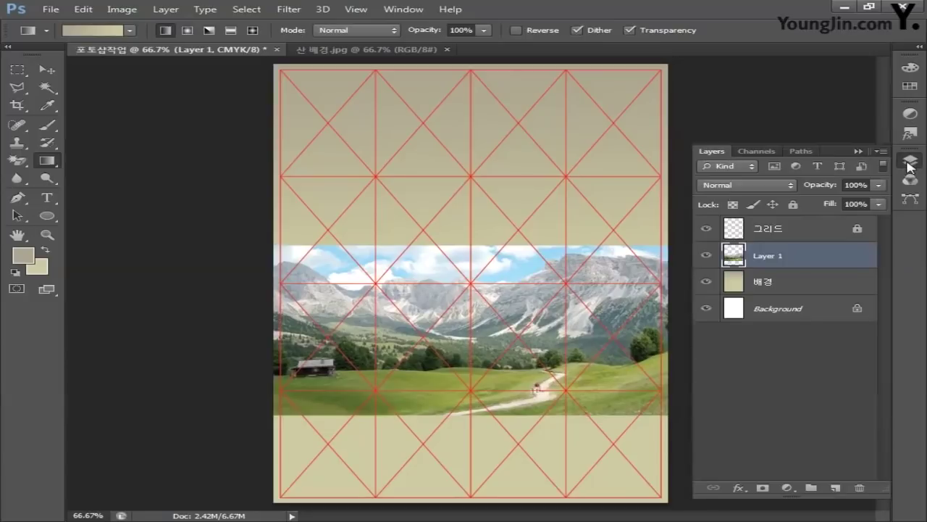
double_click(769, 256)
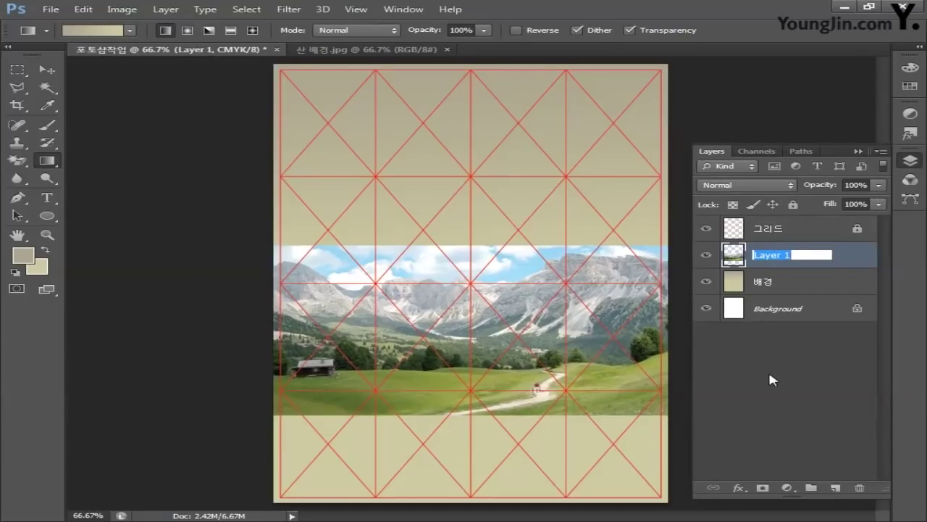
type("산배경")
key("Return")
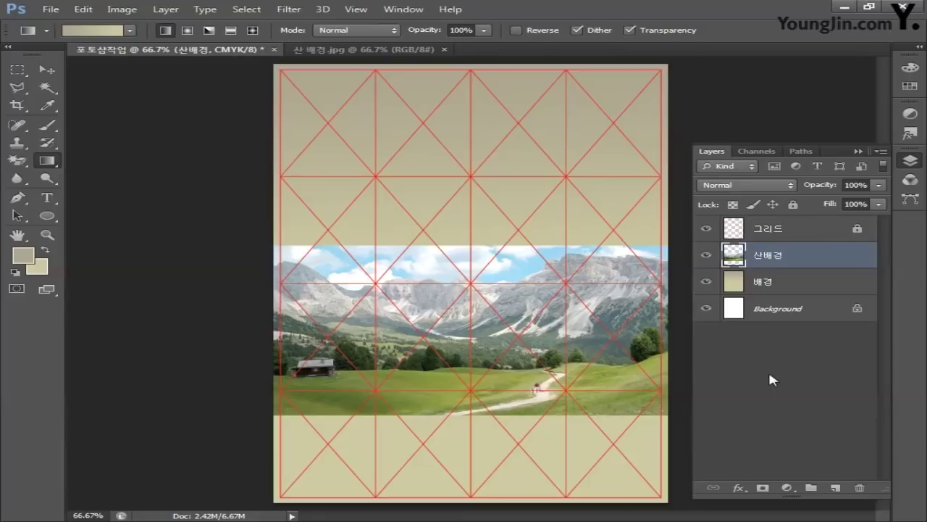
- Apply a Gaussian Blur with a radius of 18 pixels to the 산배경 layer
left_click(290, 10)
mouse_move(361, 148)
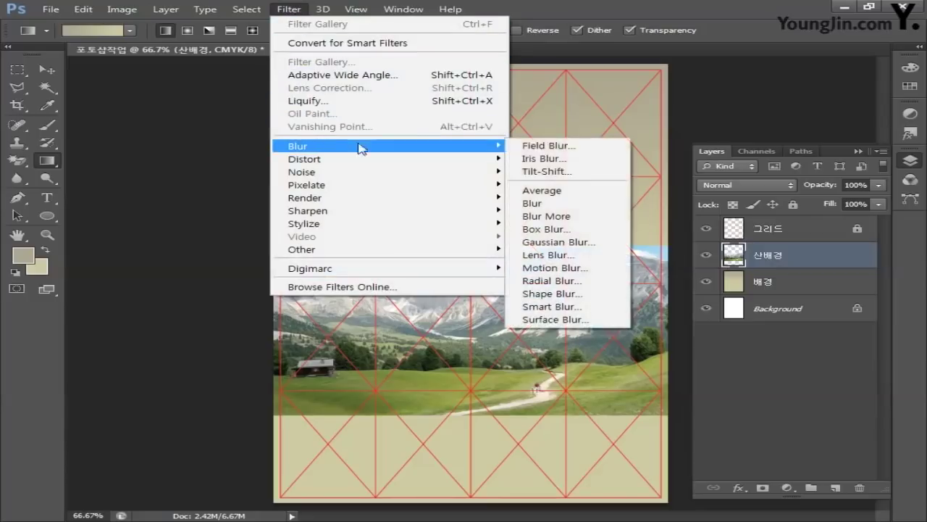
left_click(551, 242)
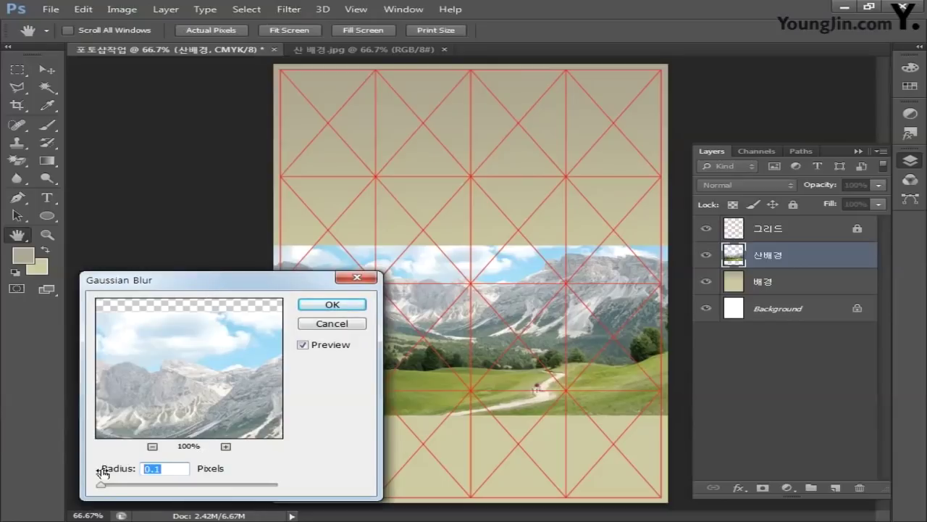
type("18")
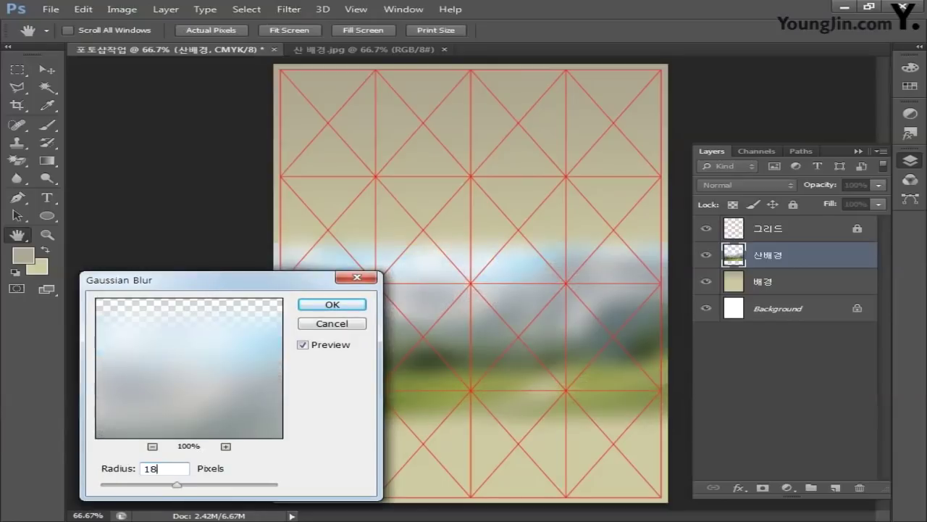
left_click(329, 304)
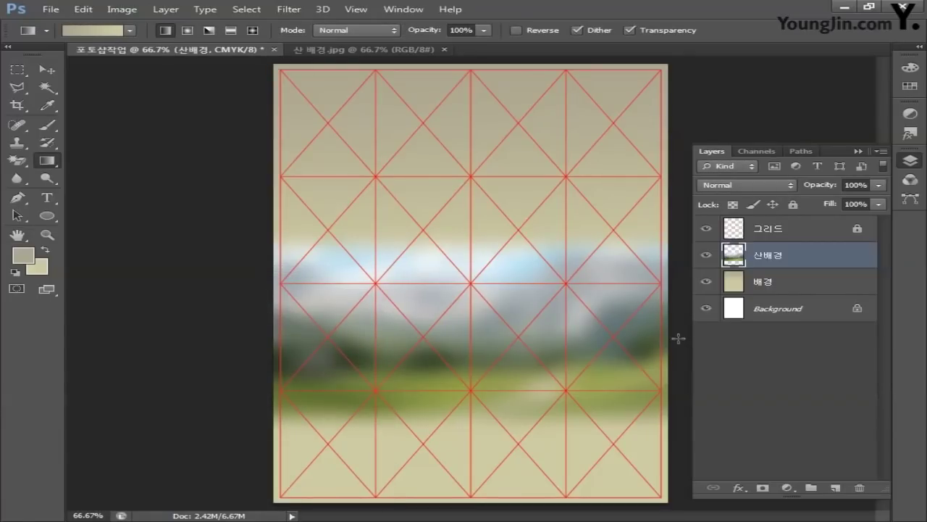
- Add a layer mask to the 산배경 layer and set the foreground color to C 0, M 0, Y 0, K 100
left_click(762, 486)
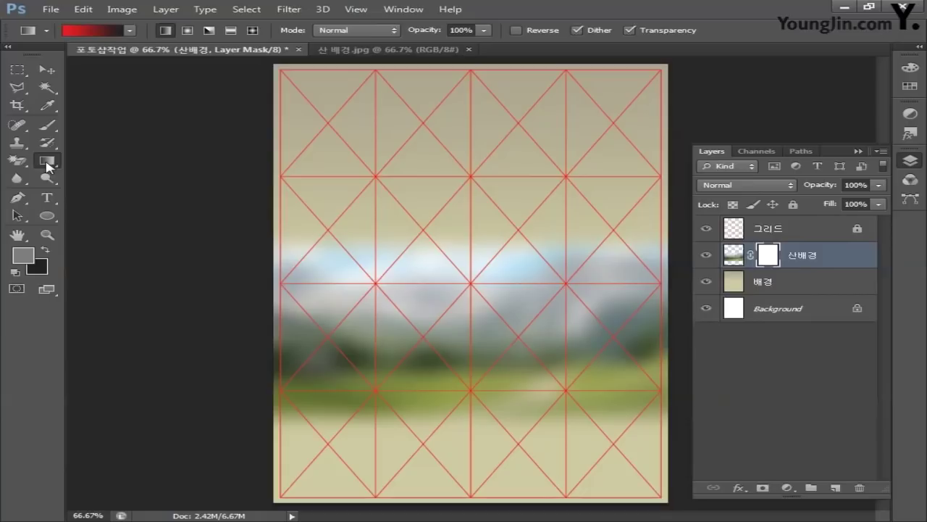
left_click(23, 255)
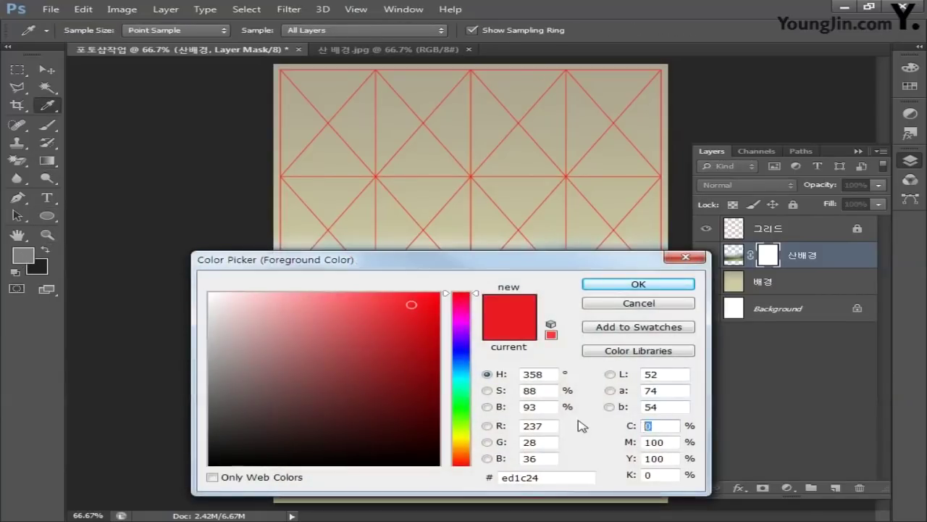
left_click(648, 426)
key("Tab")
type("0")
key("Tab")
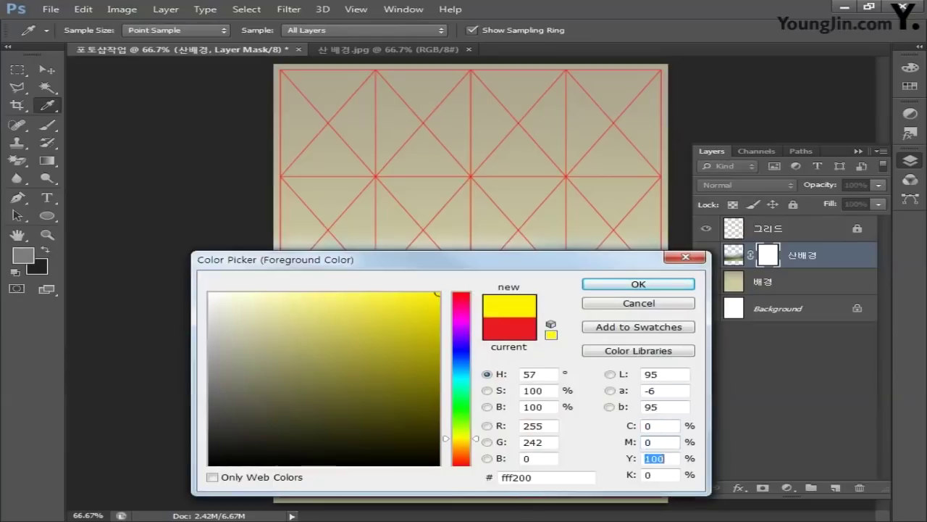
type("0")
key("Tab")
type("100")
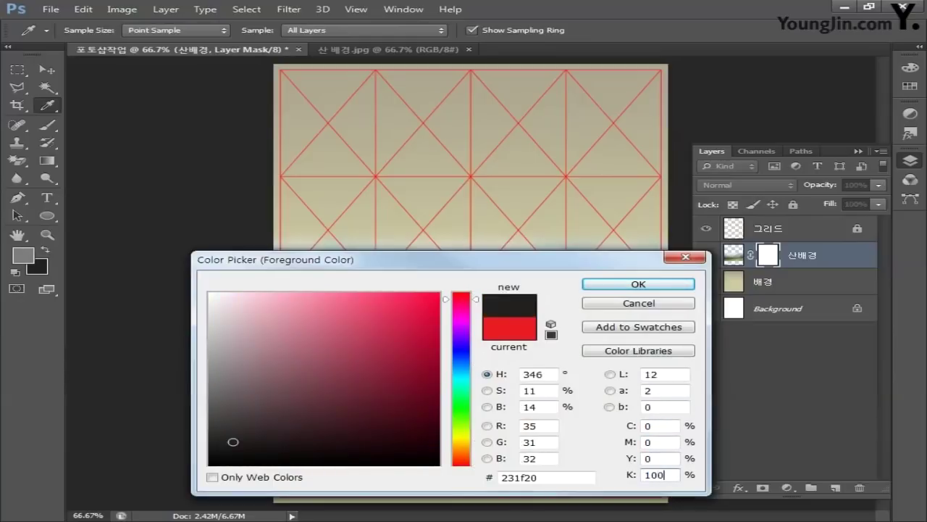
left_click(627, 288)
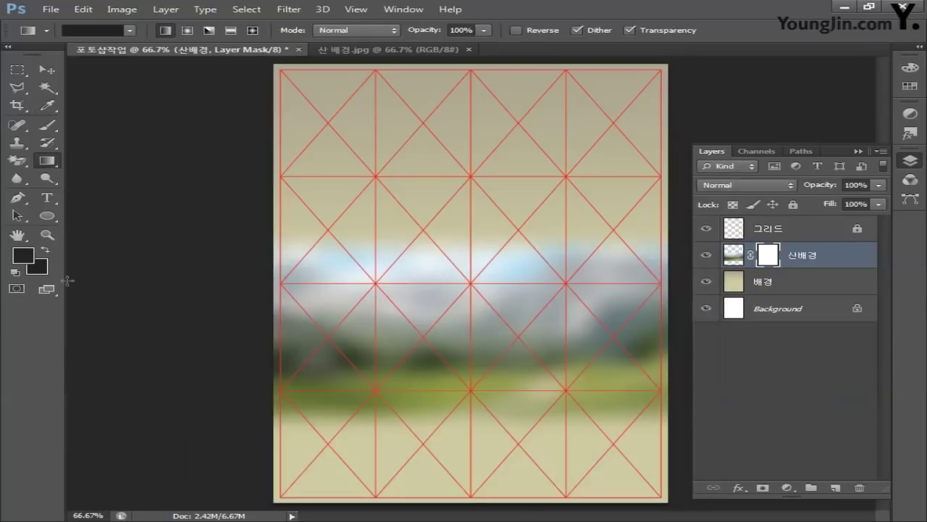
- Set the background color to white with C 0, M 0, Y 0, K 0
left_click(39, 268)
left_click(671, 426)
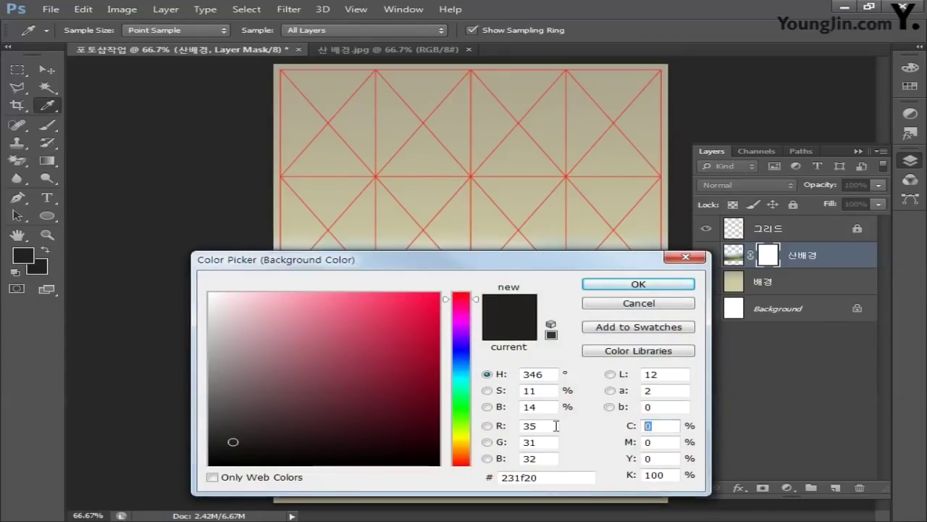
key("Tab")
key("Tab")
key("Tab")
type("0")
key("Return")
key("g")
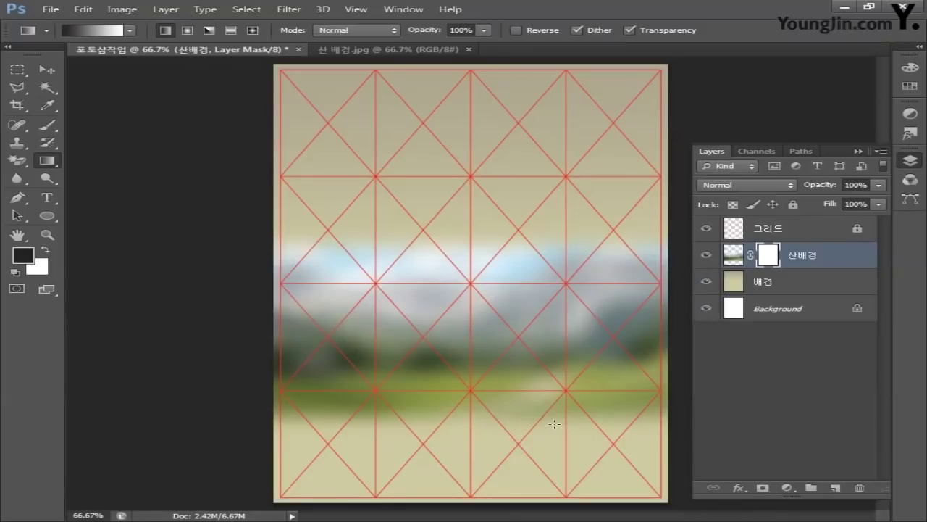
- Draw a foreground-to-background linear gradient on the 산배경 mask from just above the photo down to mid-mountain, fading its upper edge
left_click(129, 31)
left_click(38, 69)
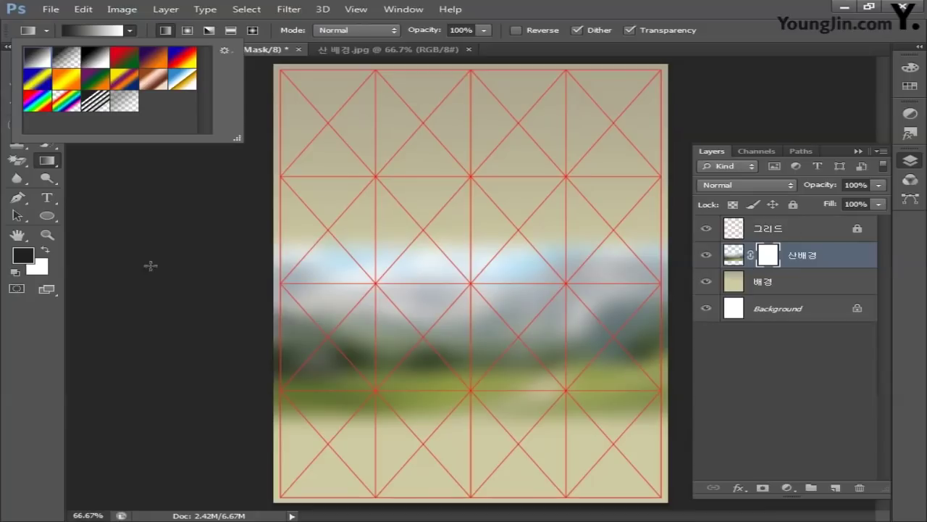
left_click(464, 235)
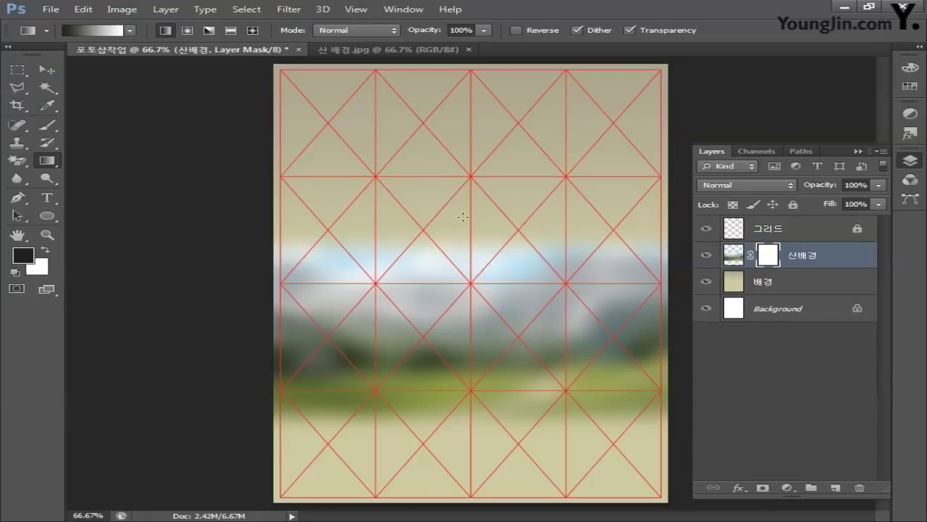
left_click_drag(463, 215, 462, 323)
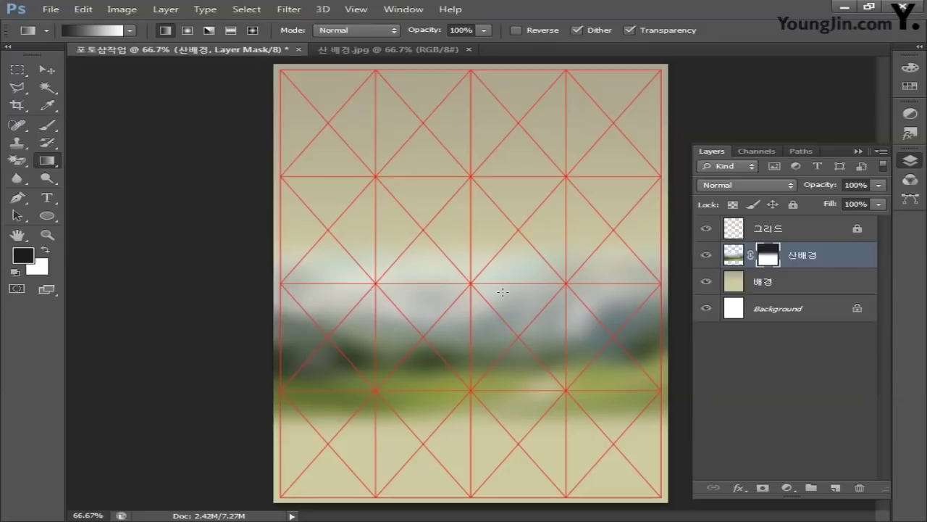
- Open the rice-field photo 황금들녘 from the 제공 파일 folder
left_click(51, 9)
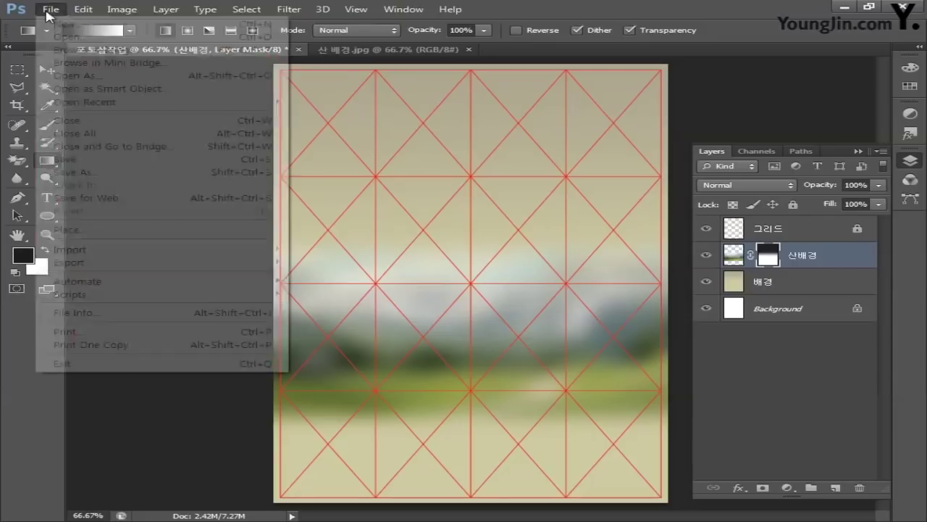
left_click(61, 36)
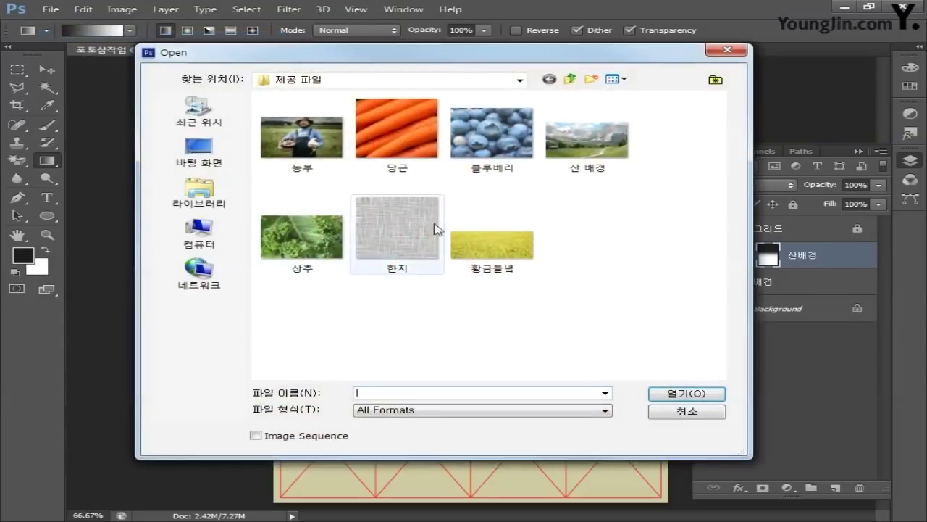
left_click(472, 232)
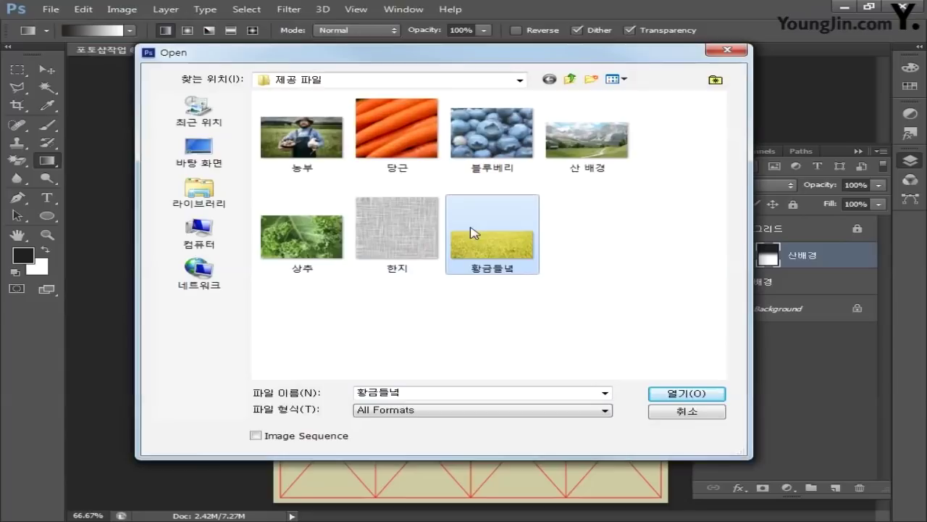
left_click(681, 395)
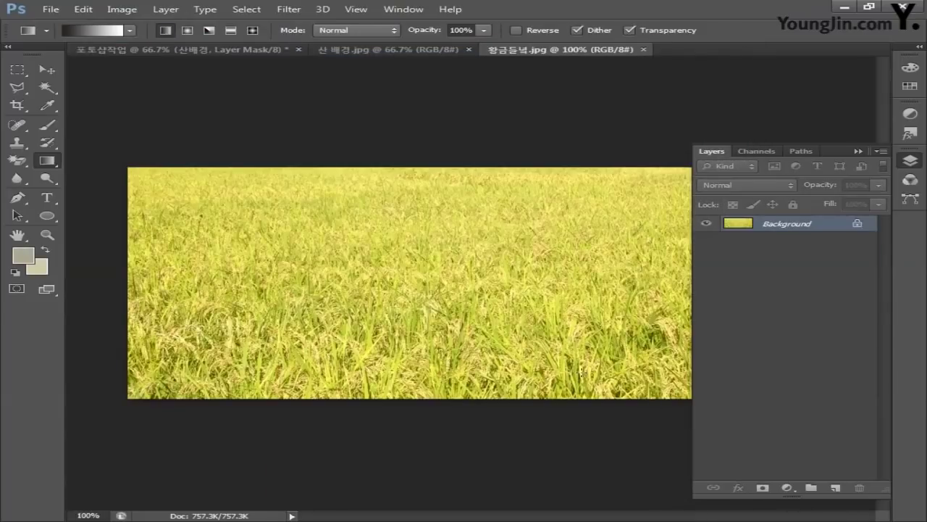
- Copy the entire 황금들녘 photo and paste it into the 포토샵작업 poster document
key("ctrl+a")
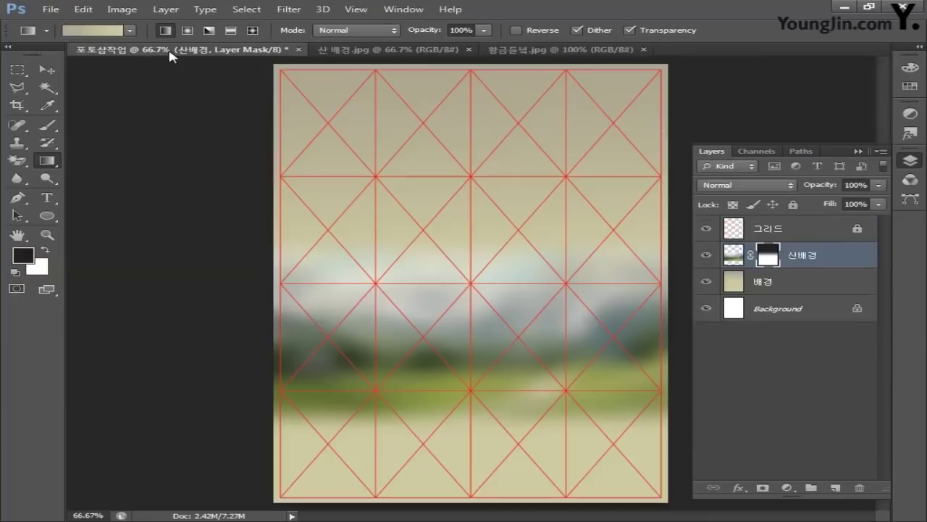
left_click(172, 53)
key("ctrl+v")
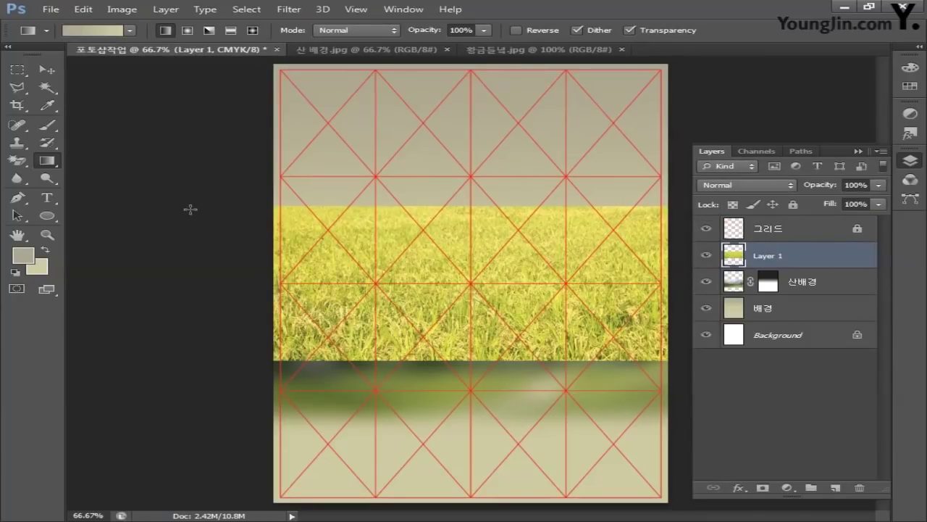
- Shift the pasted rice-field photo left so that it is centered horizontally on the poster
key("ctrl+t")
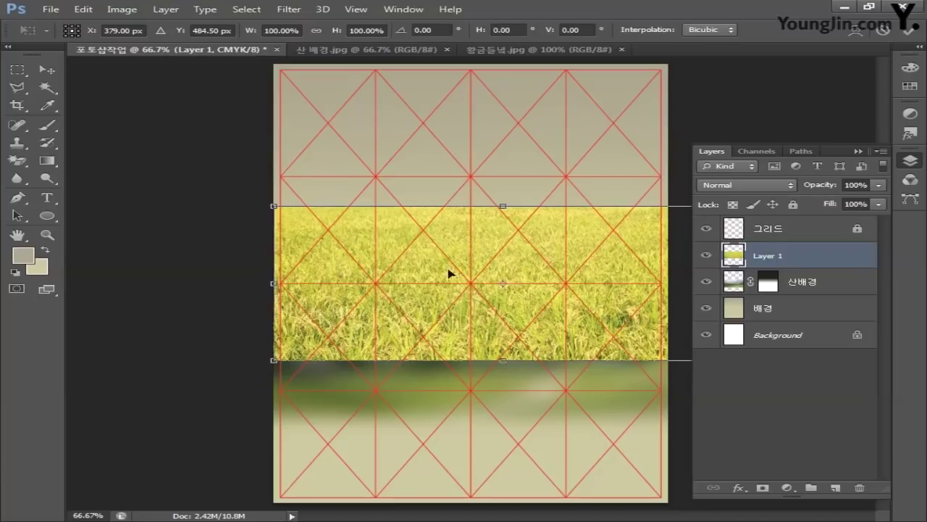
left_click_drag(565, 269, 528, 269)
key("Return")
key("g")
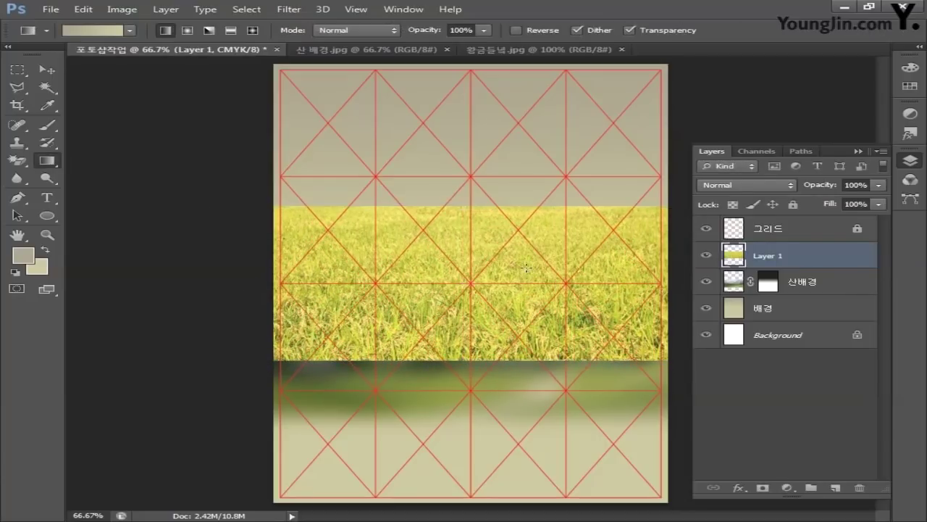
- Rename the pasted rice-field layer as 황금들녘
double_click(757, 255)
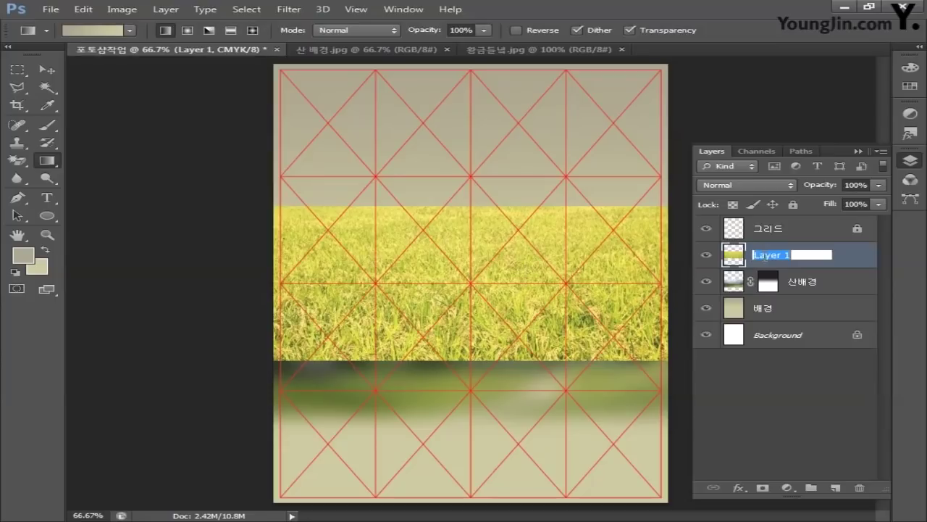
type("황금들녘")
key("Return")
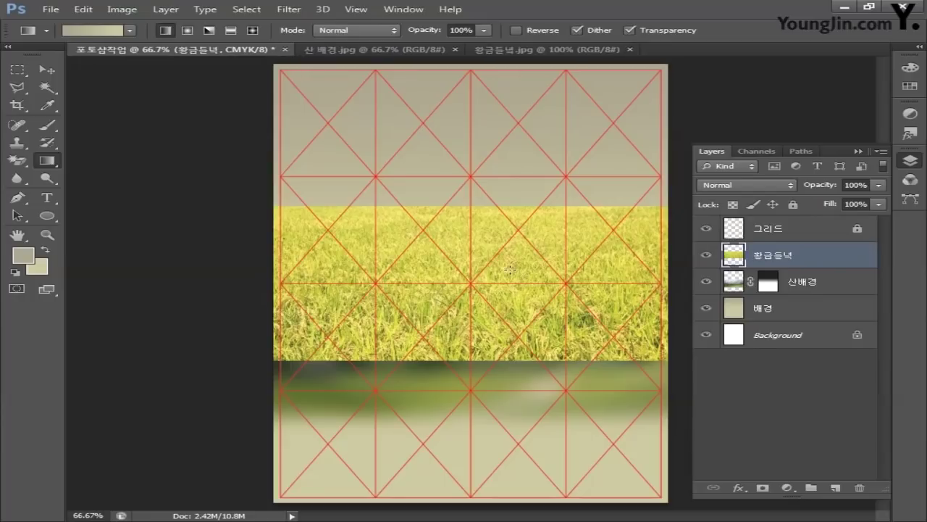
- Try the Spherize filter on the 황금들녘 layer with an amount of 100% in Normal mode, then undo it
left_click(289, 9)
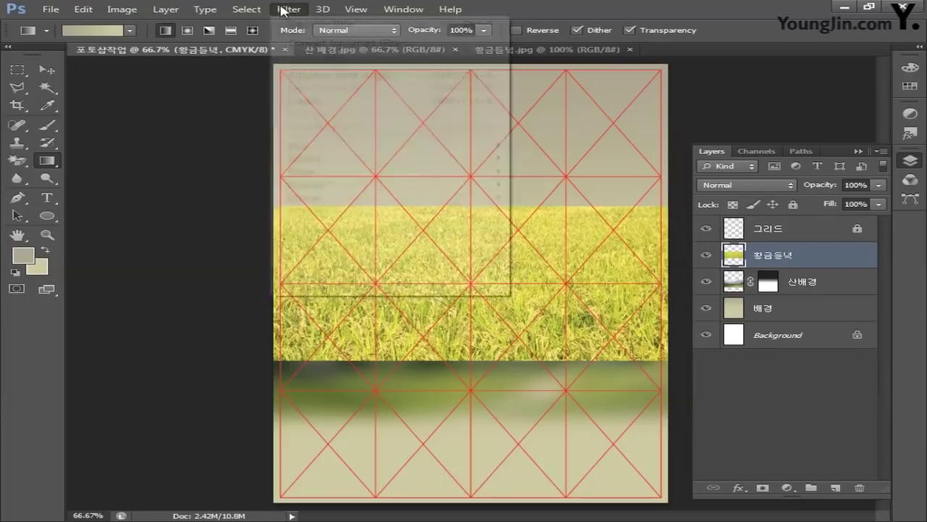
mouse_move(333, 166)
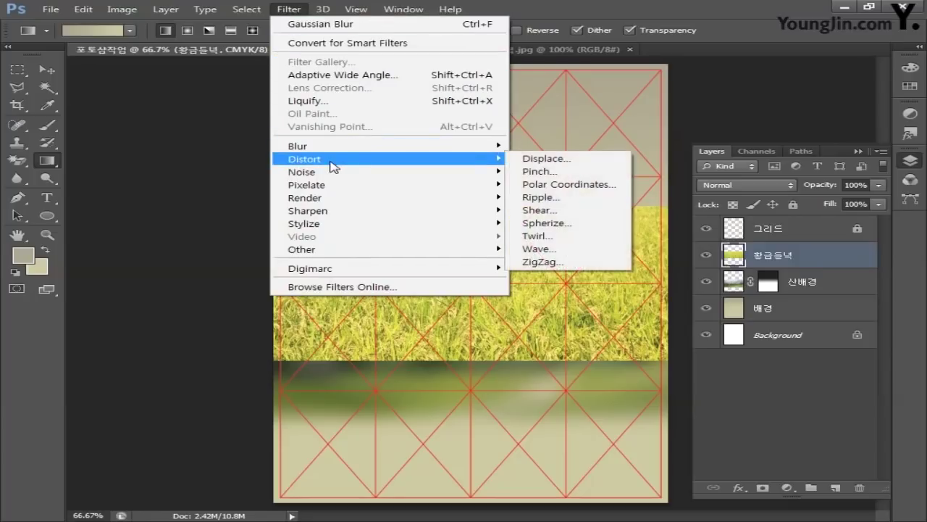
left_click(565, 223)
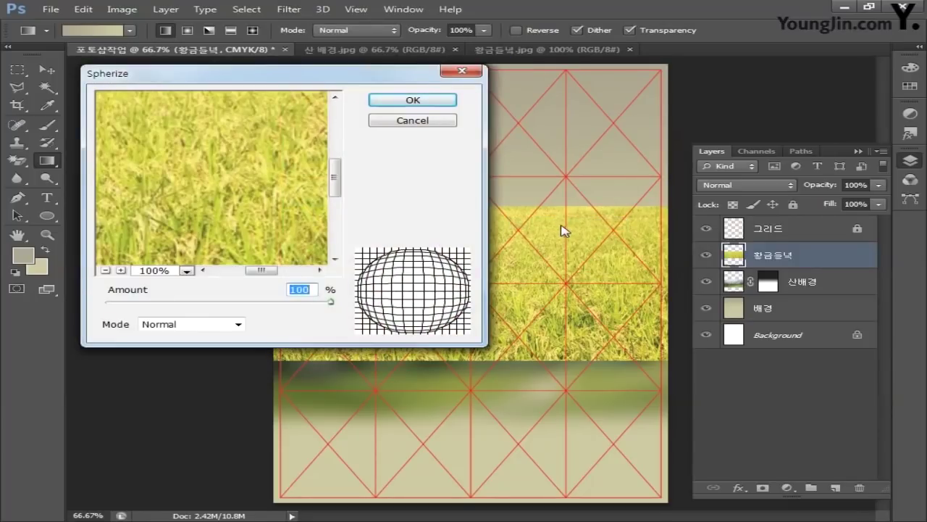
left_click_drag(319, 293, 232, 292)
type("100")
left_click(410, 100)
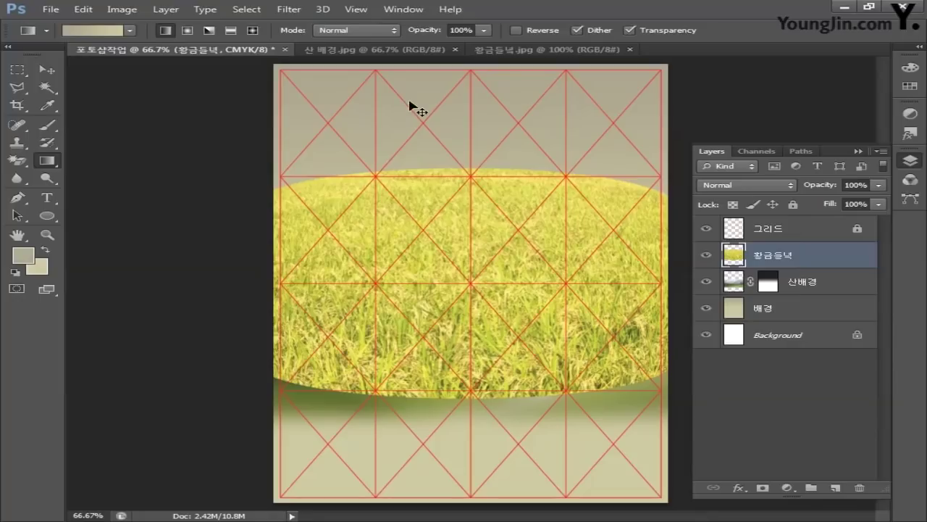
key("ctrl+z")
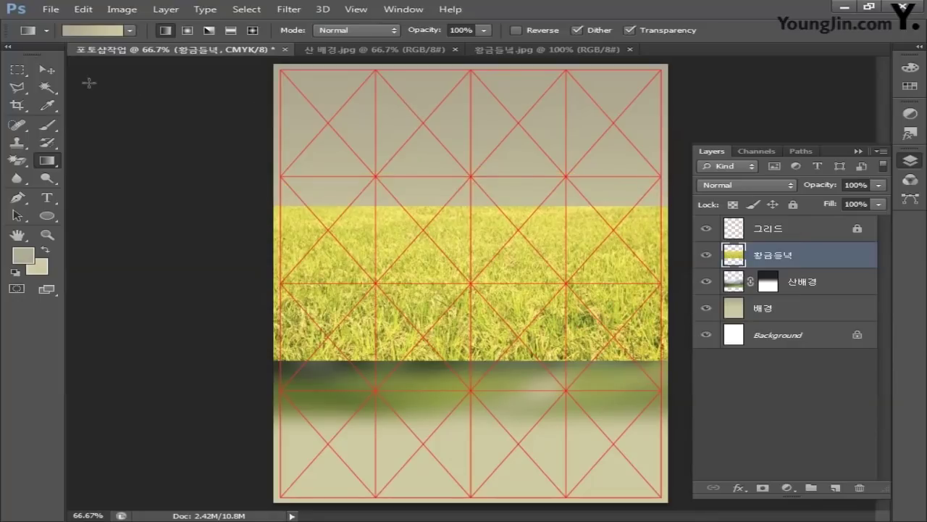
- Move the rice field up to the first inner horizontal grid line, try the same Spherize filter there and undo it
left_click(47, 71)
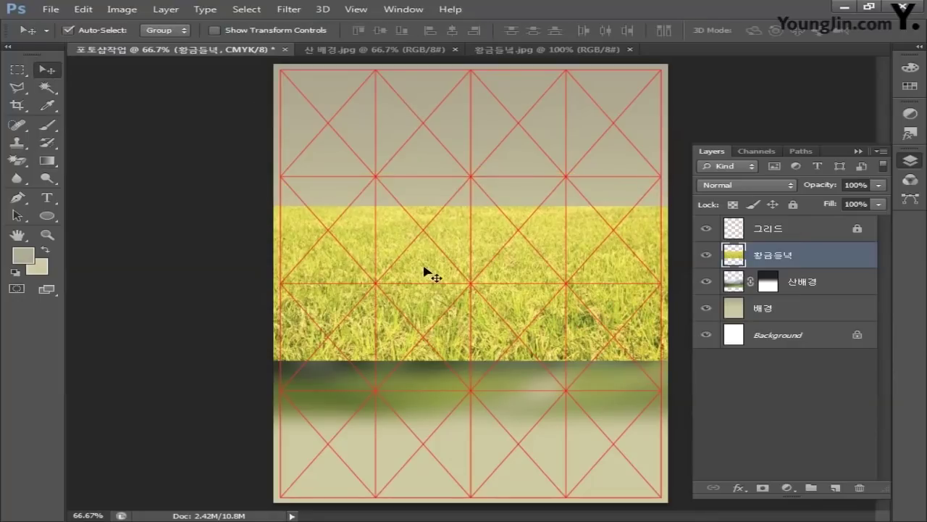
left_click_drag(425, 269, 425, 244)
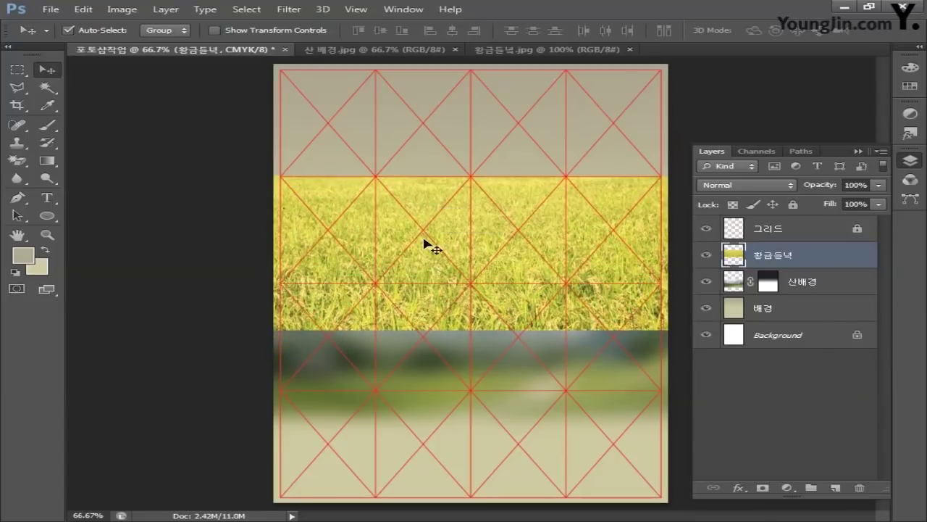
left_click(291, 13)
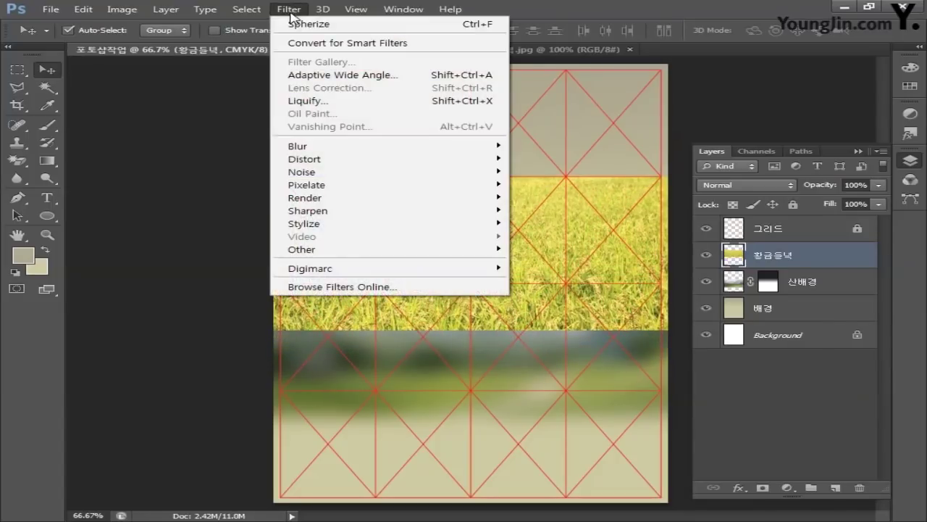
left_click(300, 26)
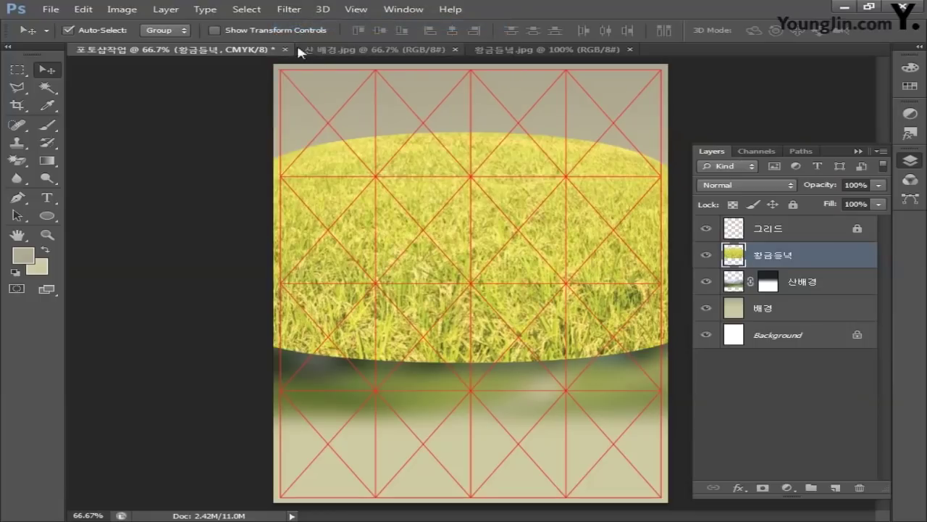
key("ctrl+z")
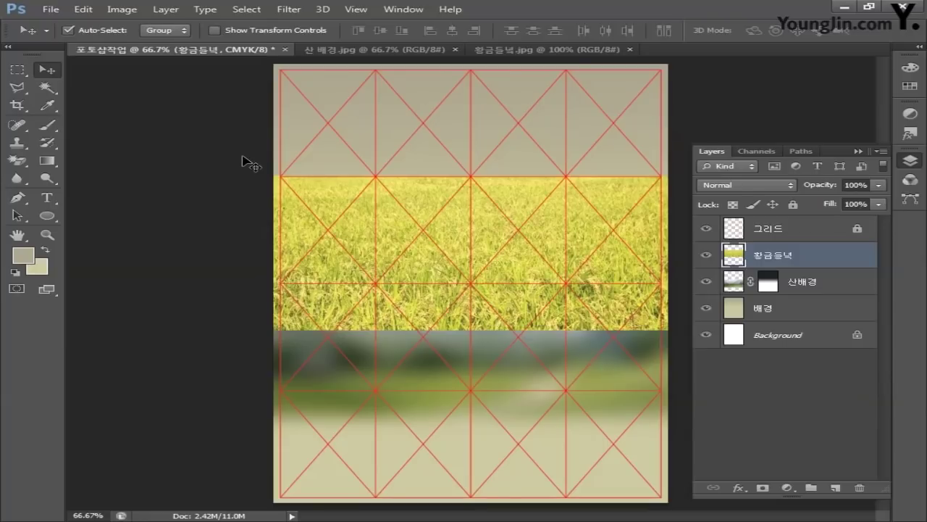
- Reapply Spherize with the rice field raised to the middle of the top grid row, and place the curved field at the poster's bottom
left_click_drag(311, 193, 321, 138)
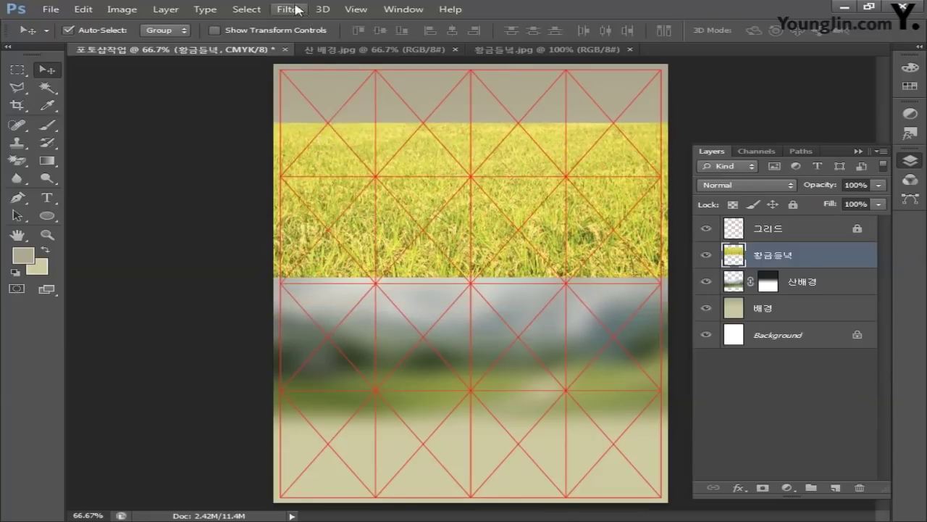
left_click(290, 9)
left_click(299, 25)
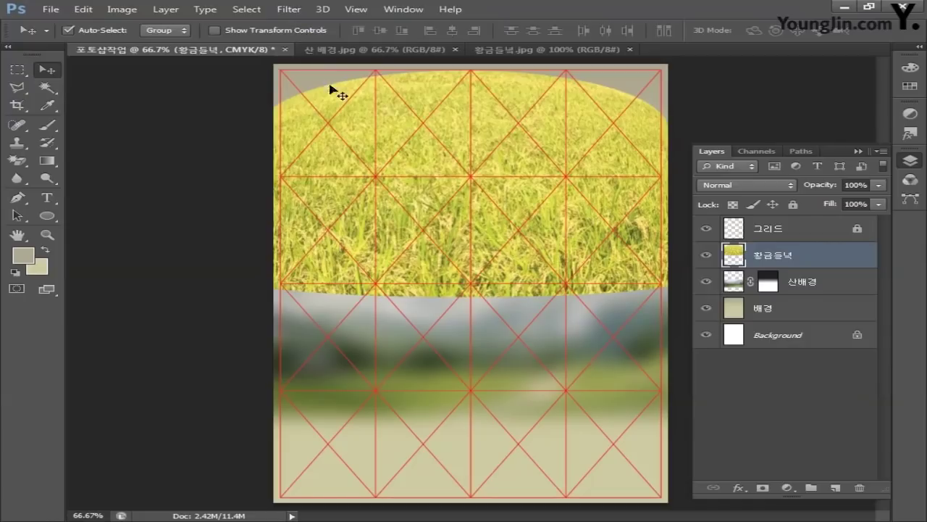
left_click_drag(348, 97, 348, 393)
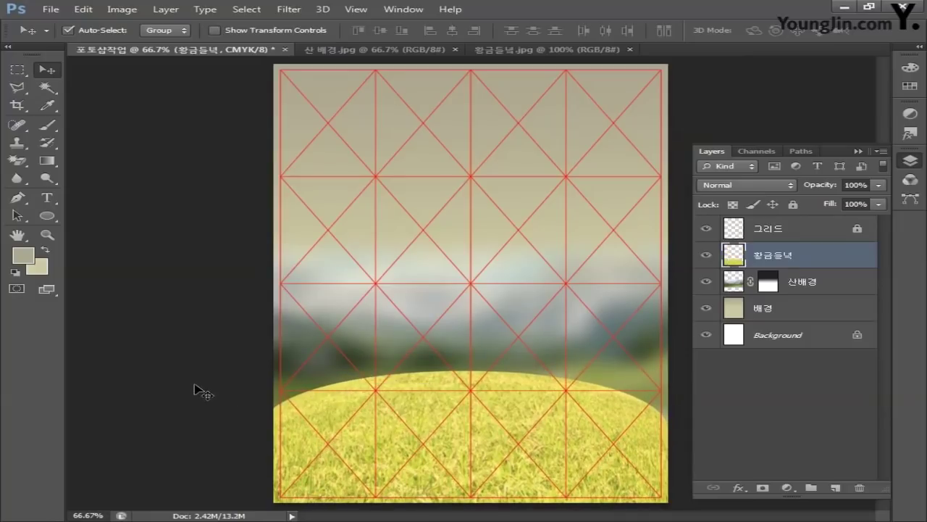
- Apply a Gaussian Blur with a radius of 4 pixels to the 황금들녘 layer and check the background with the grid briefly hidden
left_click(289, 10)
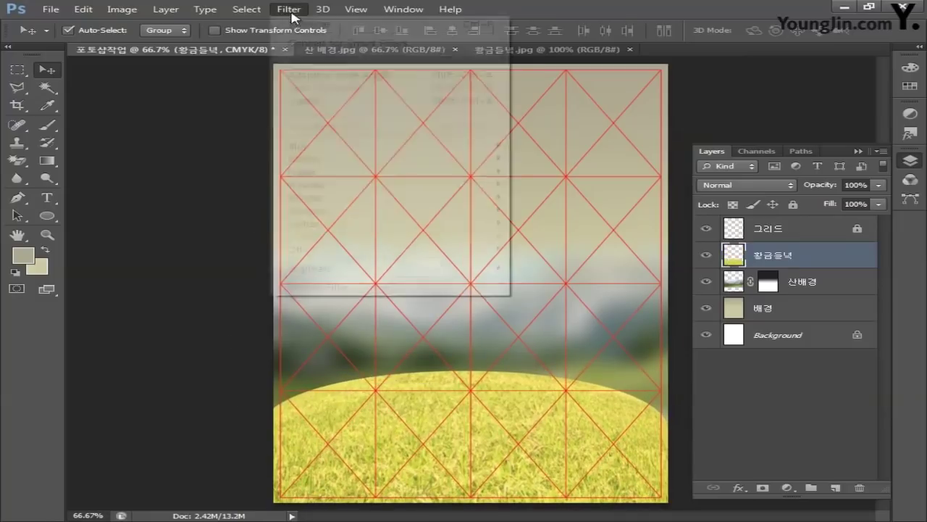
mouse_move(307, 149)
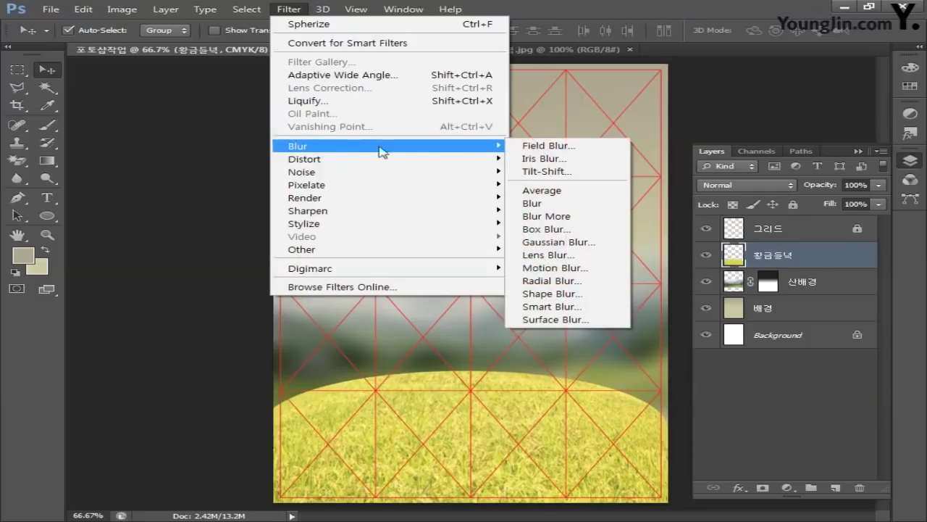
left_click(548, 242)
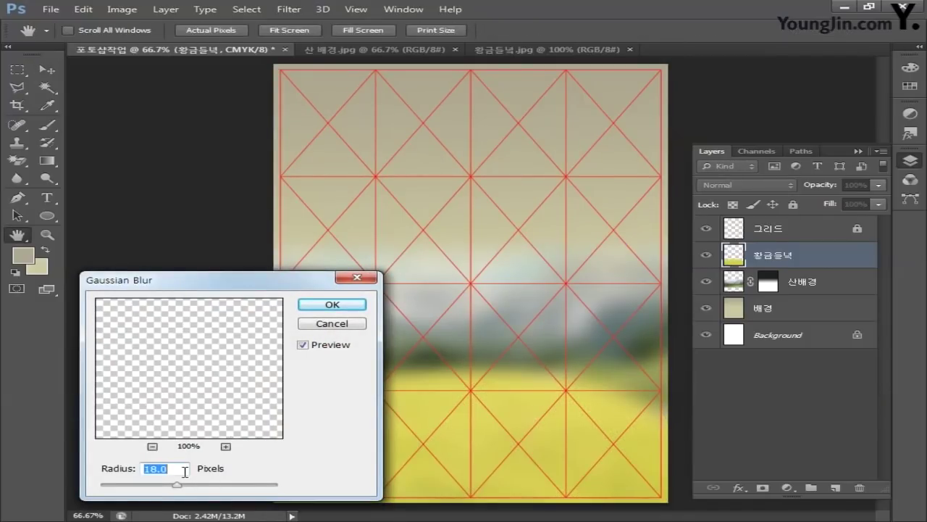
type("4")
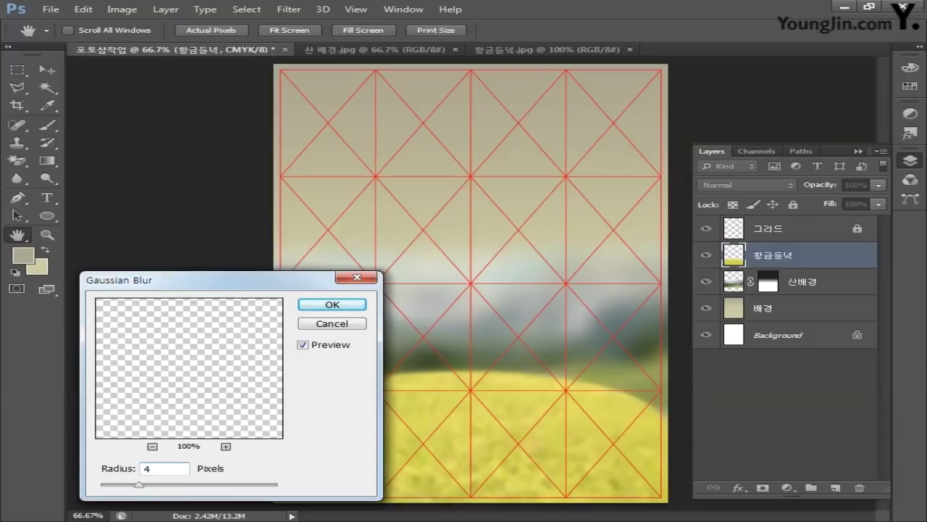
left_click(334, 305)
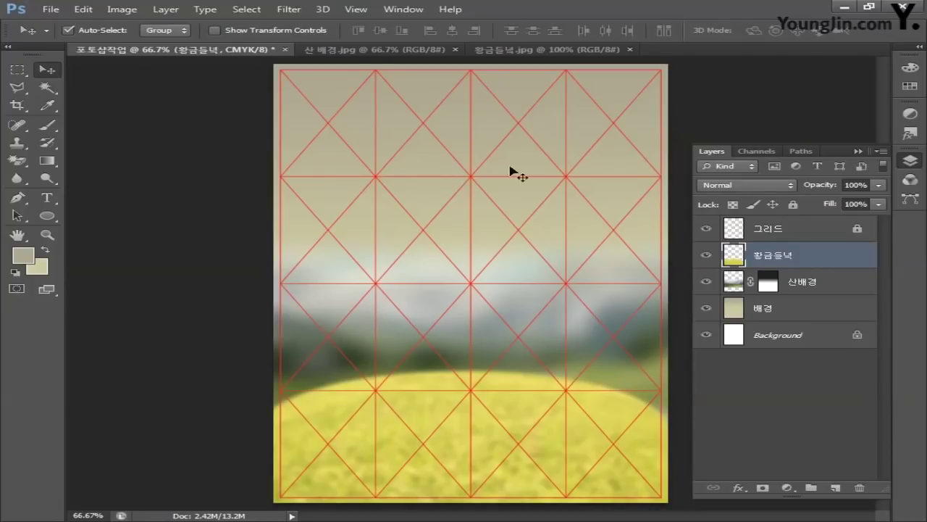
left_click(707, 229)
left_click(706, 229)
- Copy the blue, red and yellow swirl group from the Illustrator document and paste it into the Photoshop poster as pixels
key("alt+Tab")
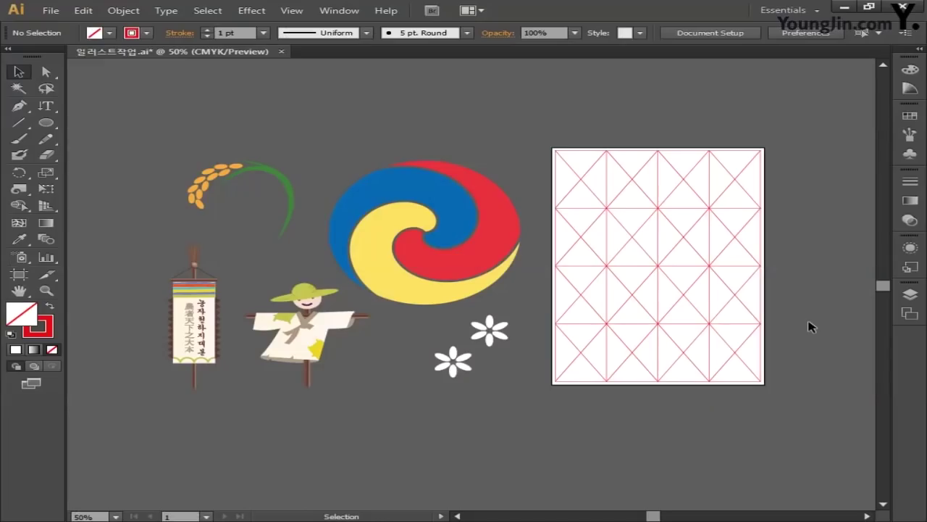
left_click(449, 258)
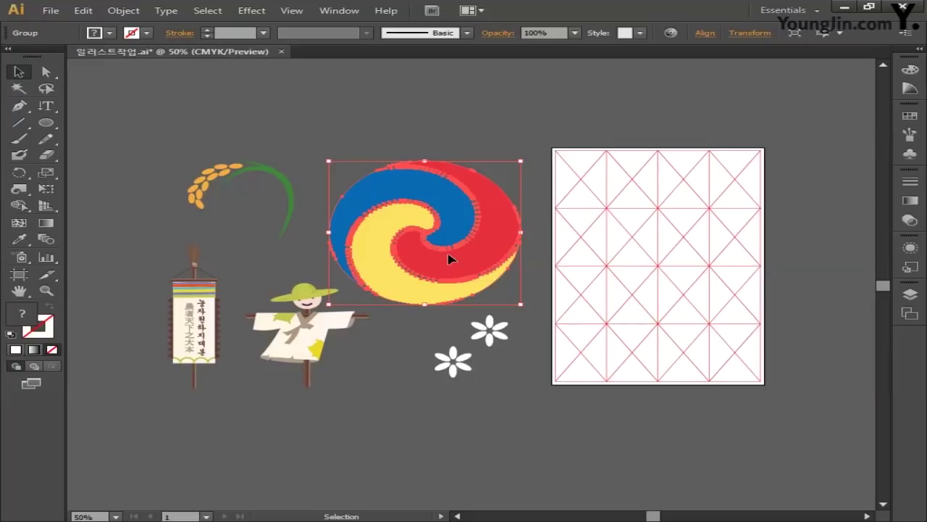
key("ctrl+c")
key("alt+Tab")
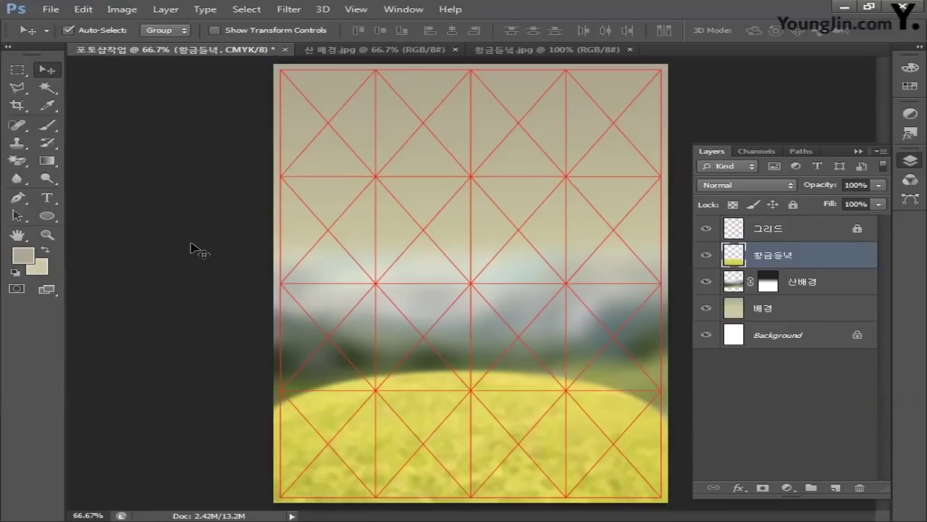
key("ctrl+v")
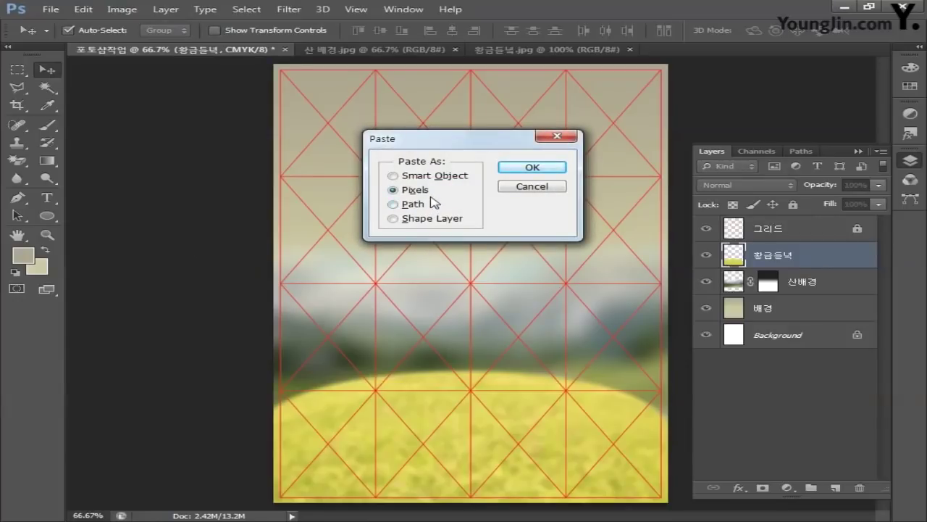
left_click(515, 169)
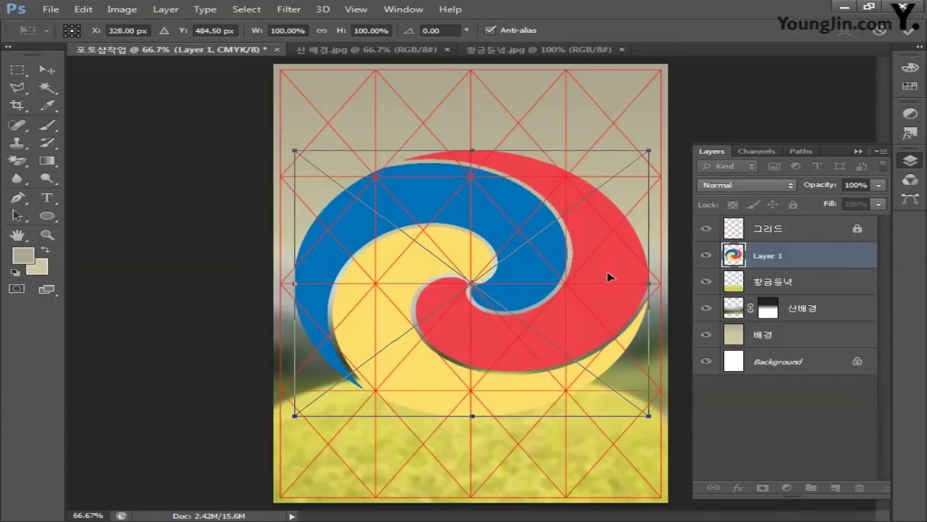
- Move the pasted swirl to the top of the poster and scale it to about 111% so it spans the full width
left_click_drag(609, 276, 614, 178)
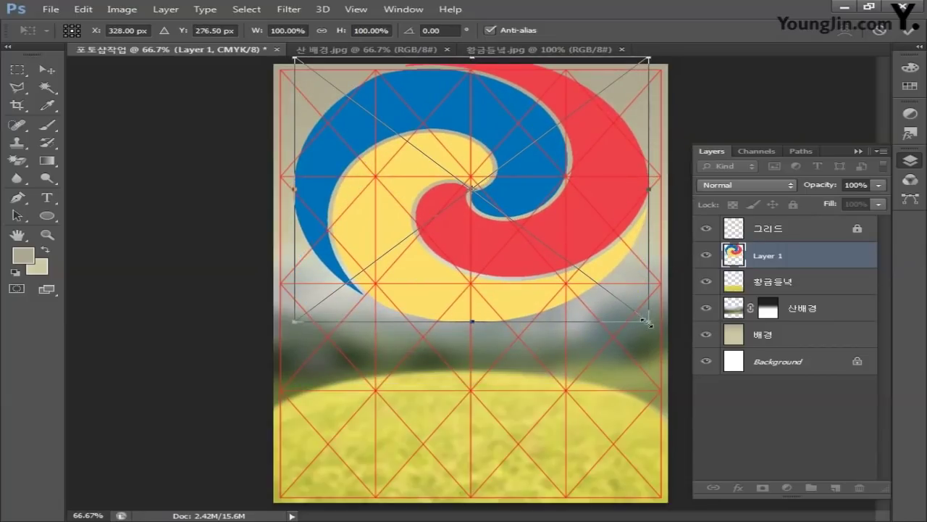
left_click_drag(647, 323, 667, 346)
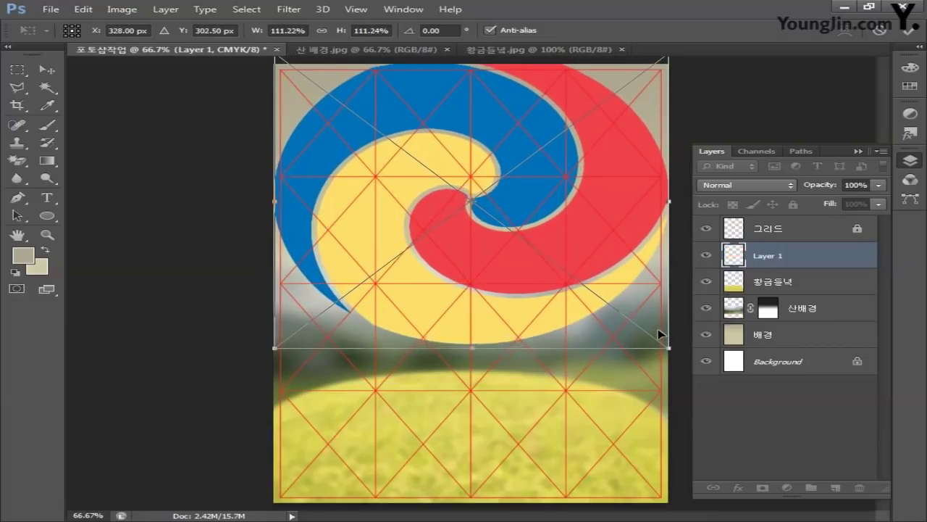
key("Return")
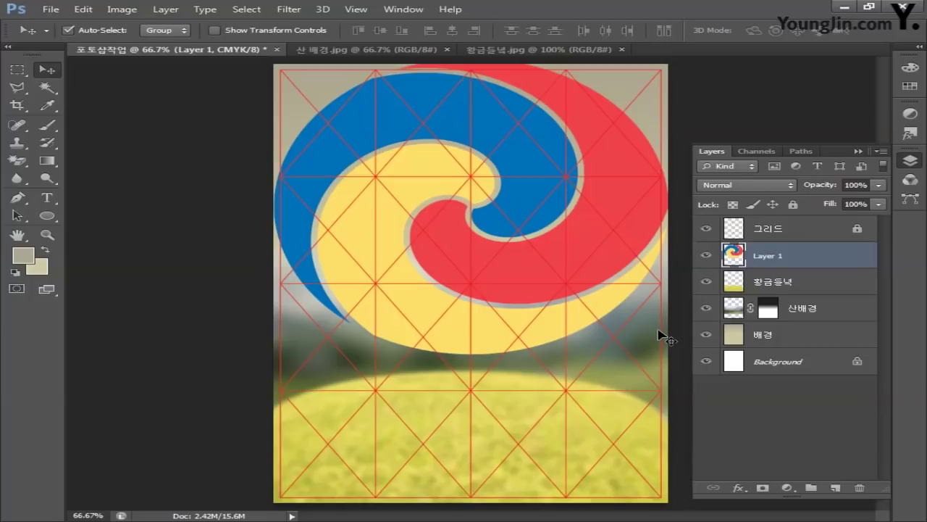
- Select the red part of the swirl with the Magic Wand and cut it onto its own layer
left_click(48, 88)
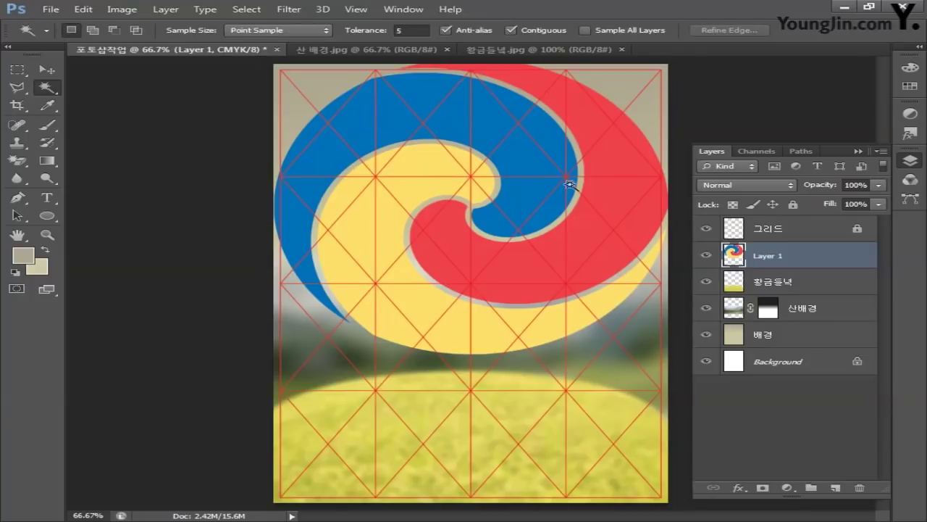
left_click(613, 204)
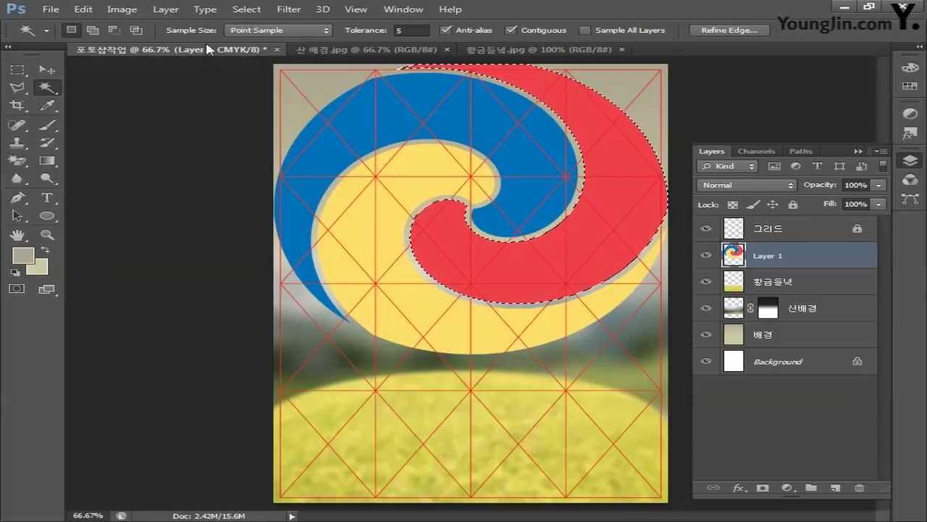
left_click(165, 12)
mouse_move(341, 24)
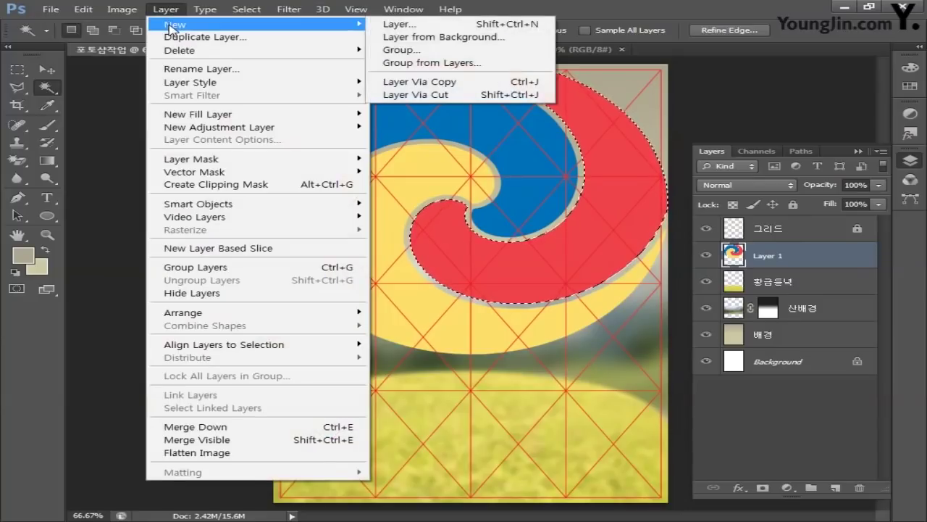
left_click(417, 94)
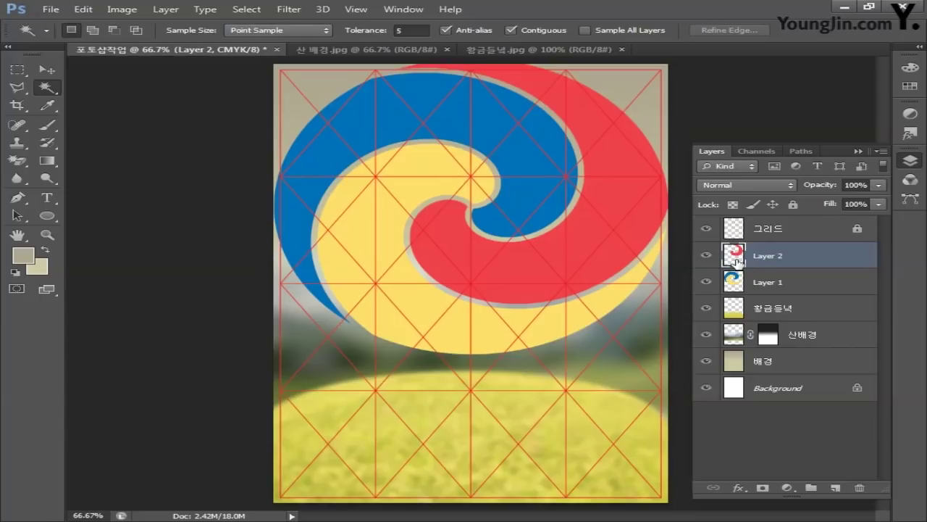
- Select the blue part of the swirl on Layer 1 and cut it onto a separate layer
left_click(787, 290)
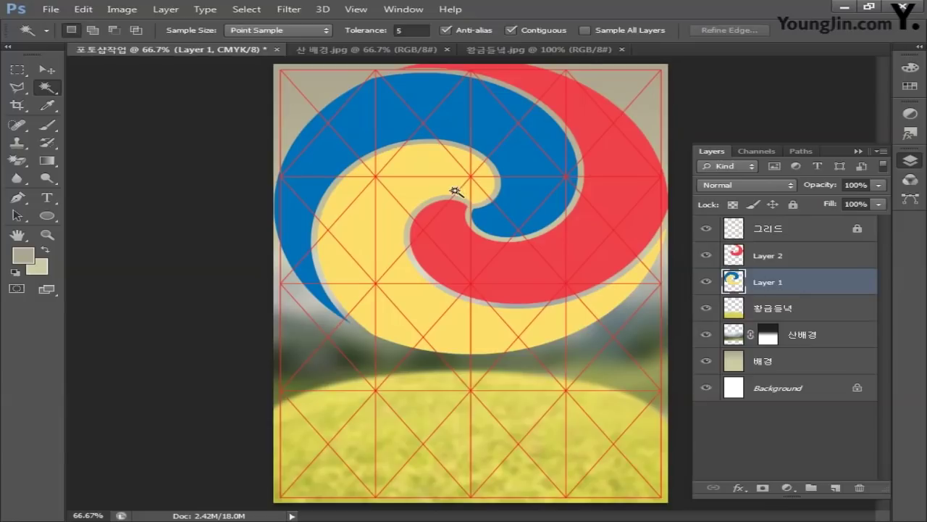
left_click(454, 128)
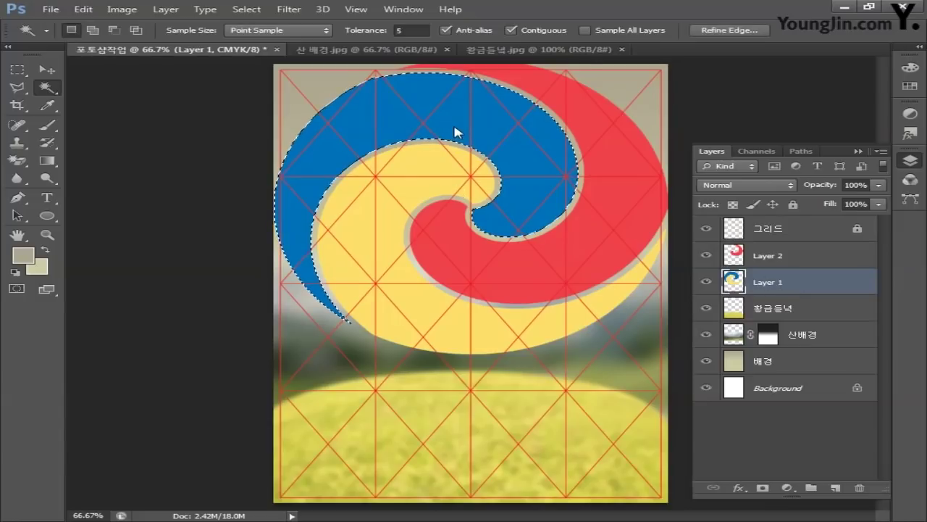
left_click(170, 12)
mouse_move(355, 24)
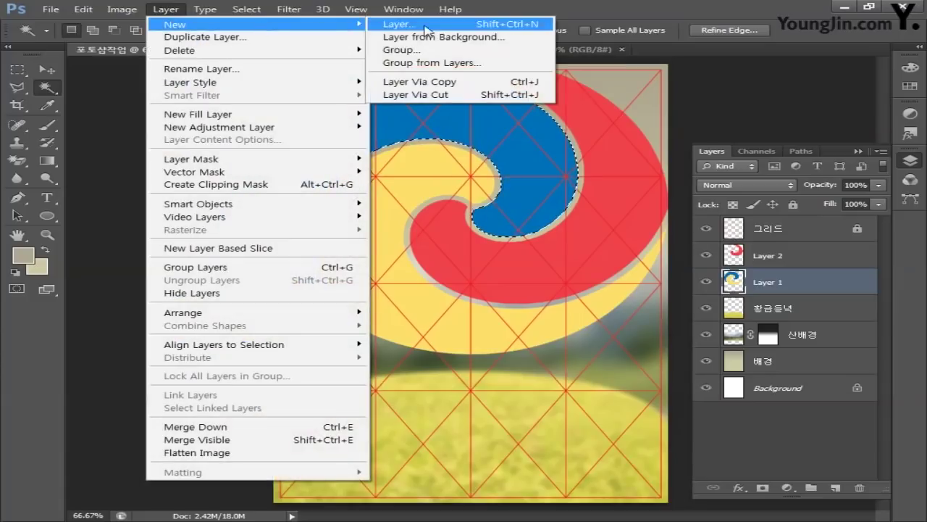
left_click(430, 95)
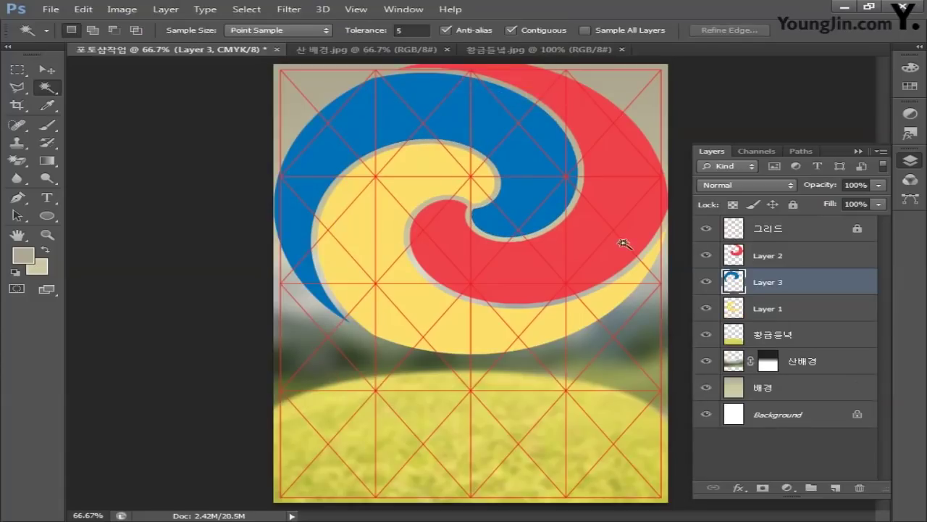
- Go through the three separated swirl layers and rename the red one as 태극 01
left_click(763, 258)
left_click(766, 282)
left_click(769, 310)
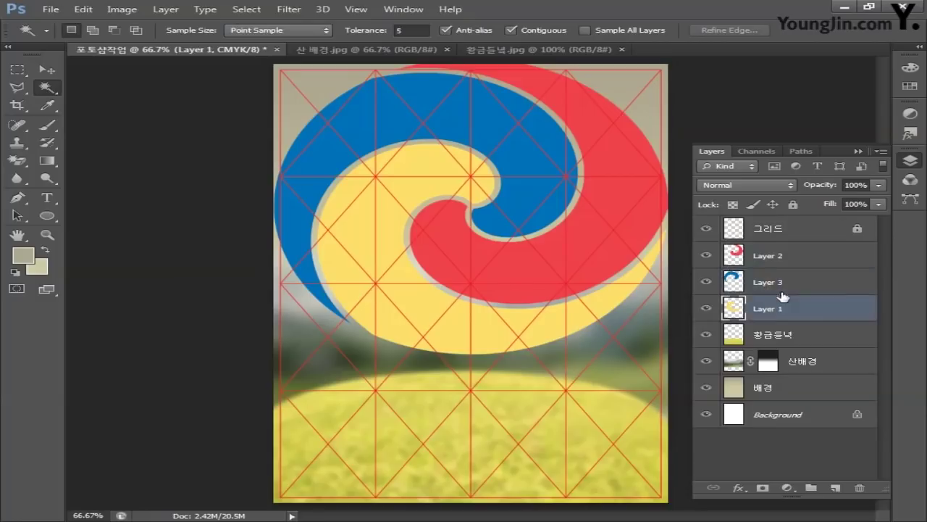
left_click(783, 287)
left_click(788, 262)
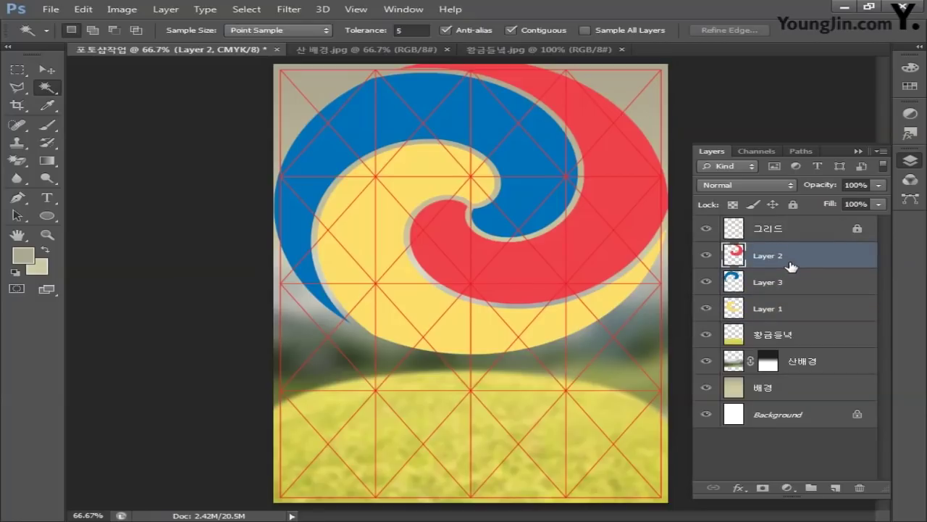
double_click(766, 256)
type("태극 01")
- Rename the blue swirl layer as 태극 02 and the yellow swirl layer as 태극 03
double_click(791, 282)
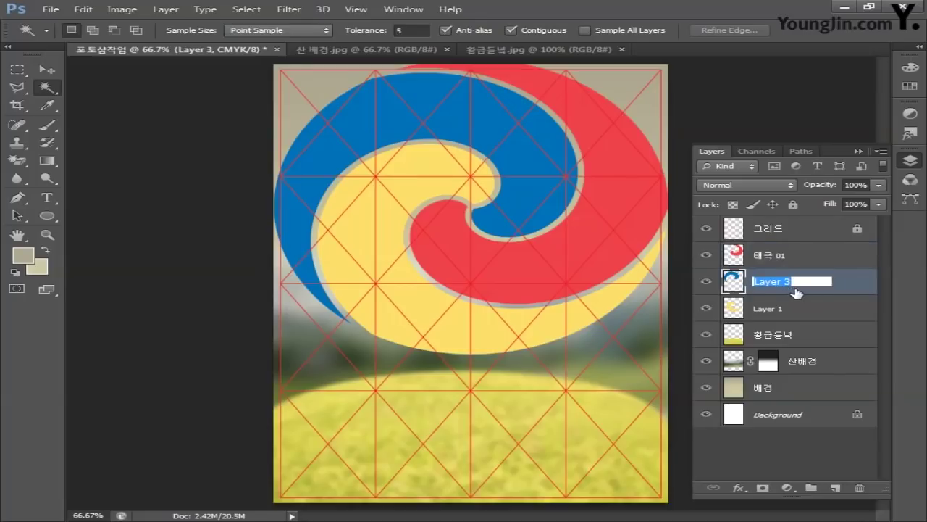
type("태극 02")
key("Return")
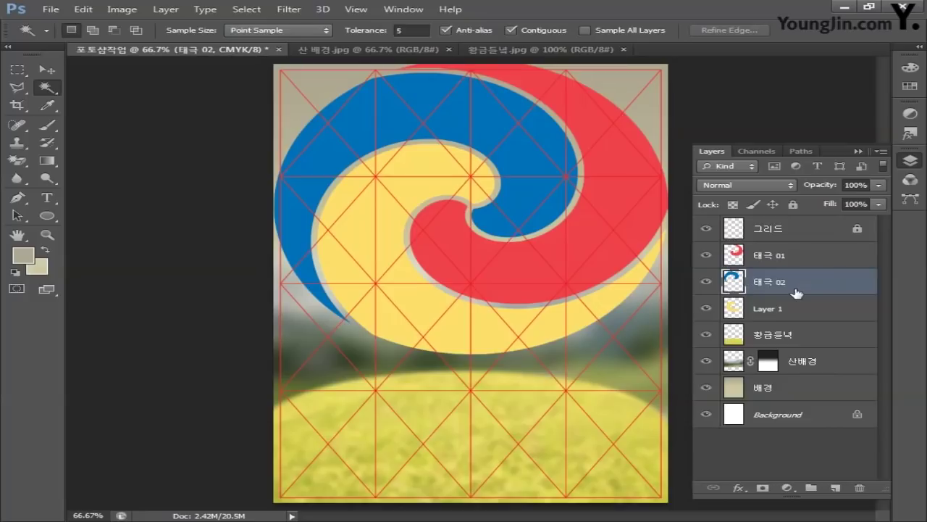
double_click(786, 307)
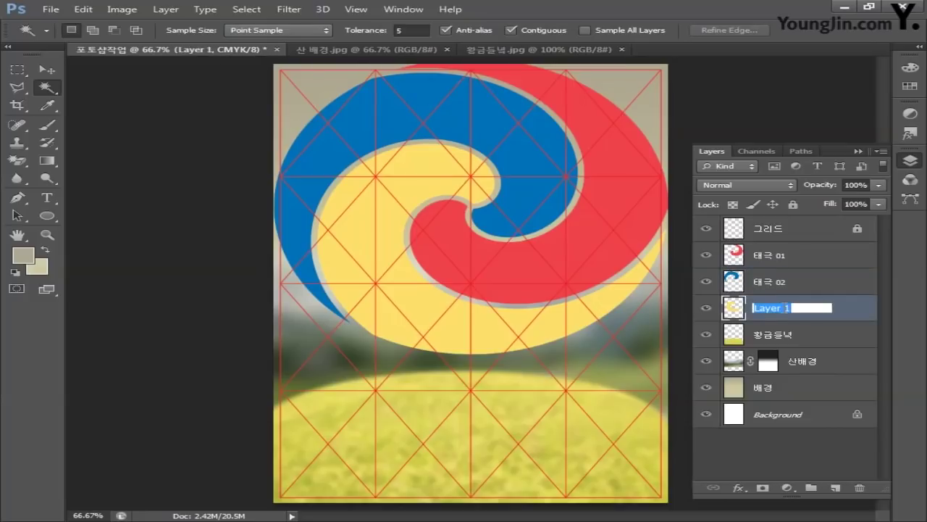
type("태ㄱ 03")
key("Return")
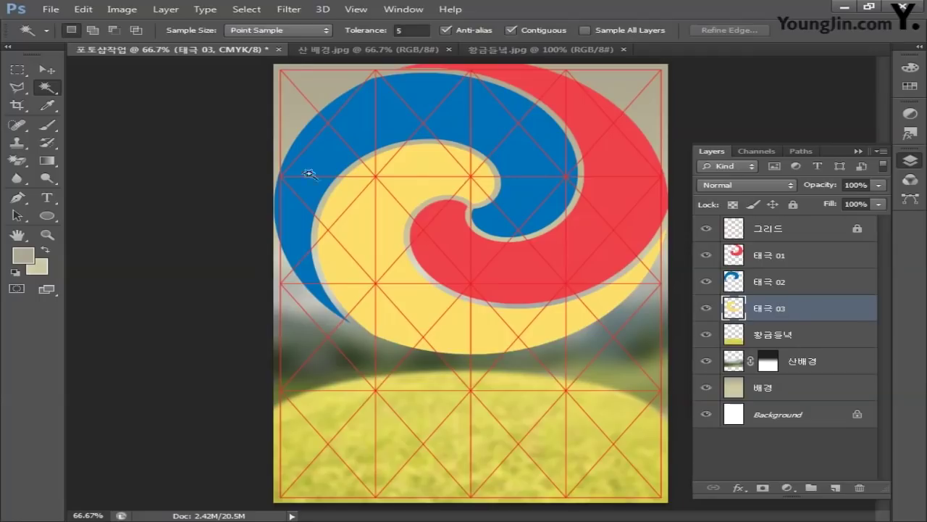
- Create a new CMYK document 200 pixels wide and 200 pixels high
left_click(51, 10)
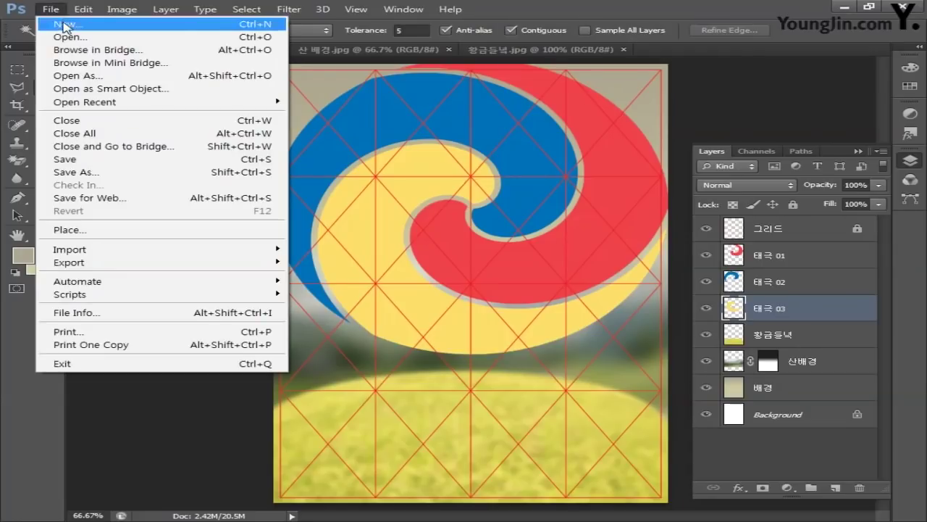
left_click(65, 24)
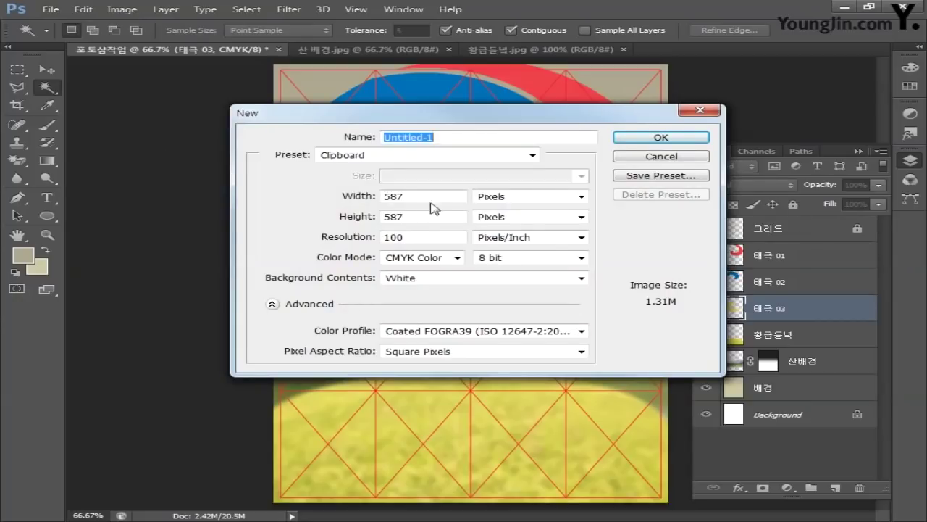
key("Tab")
type("200")
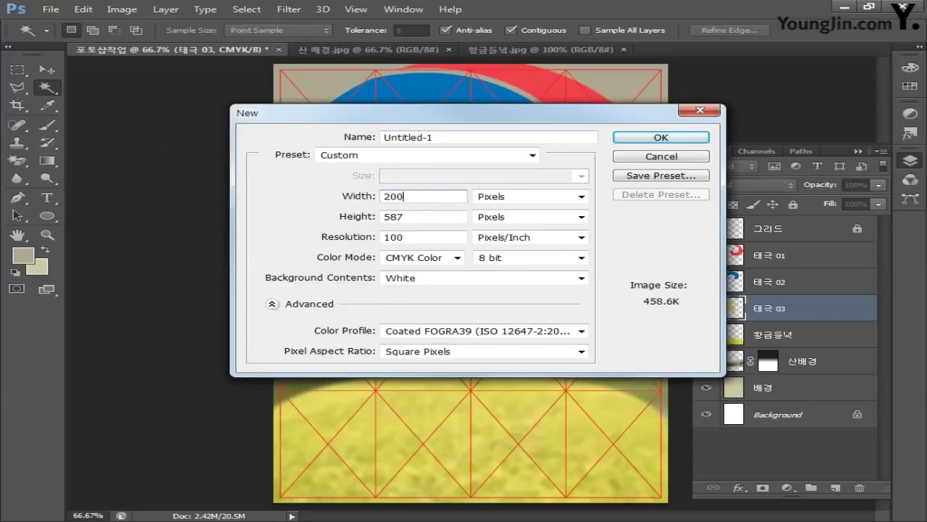
double_click(424, 217)
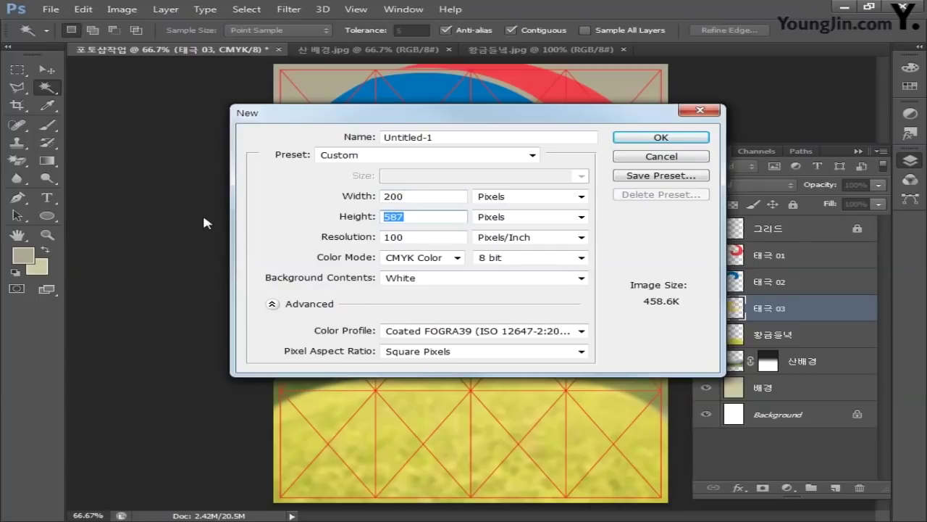
type("200")
left_click(616, 138)
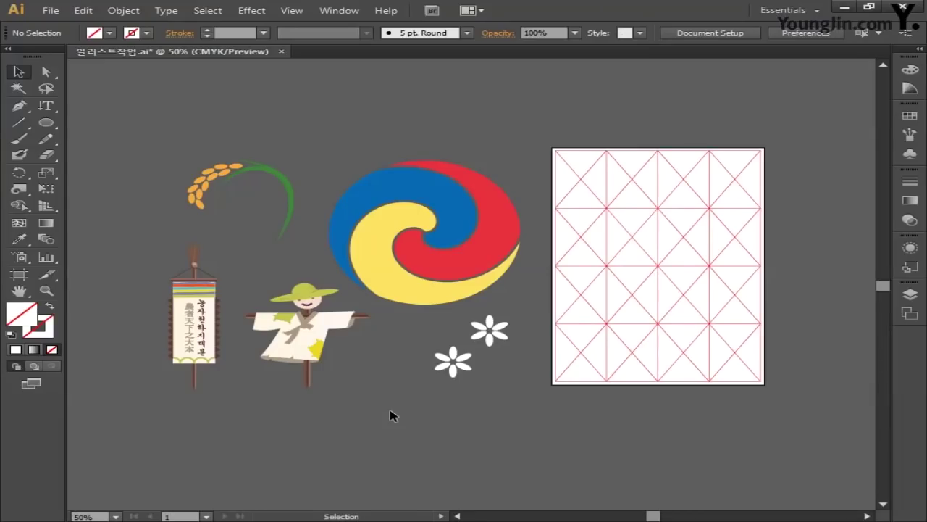
- Copy the two white flowers from the Illustrator document and paste them as pixels into the new Photoshop document
left_click_drag(426, 331, 511, 400)
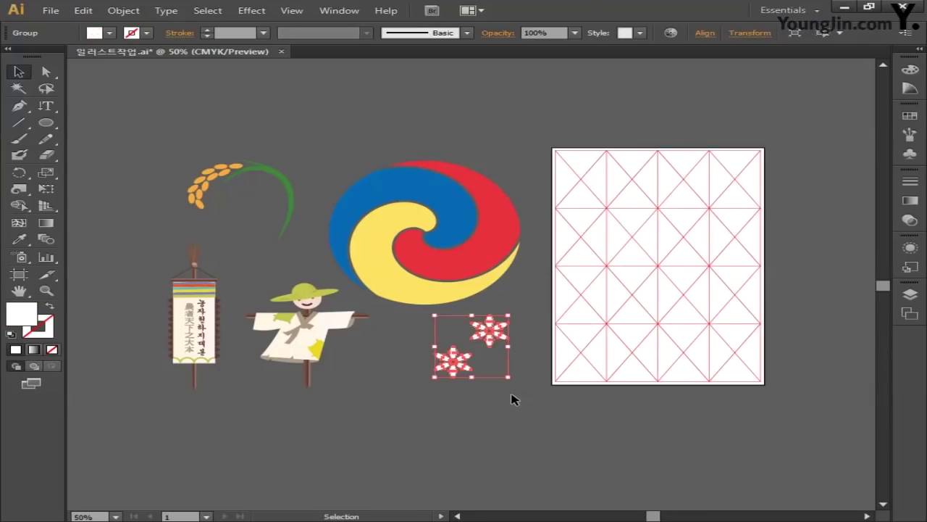
key("ctrl+c")
key("alt+Tab")
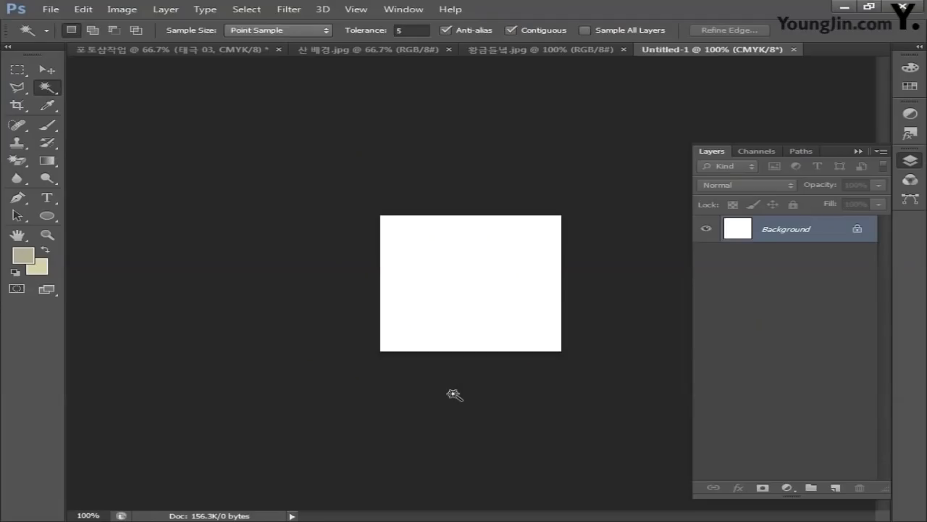
key("ctrl+v")
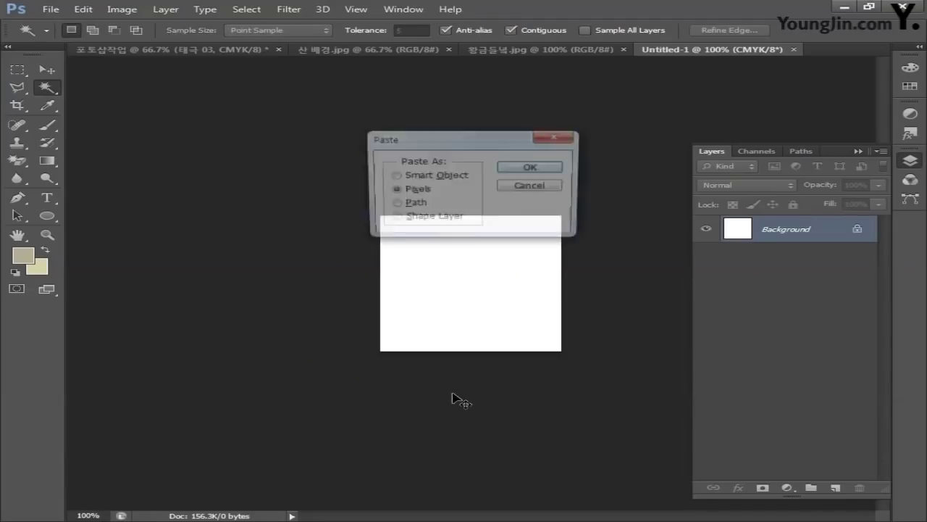
left_click(534, 168)
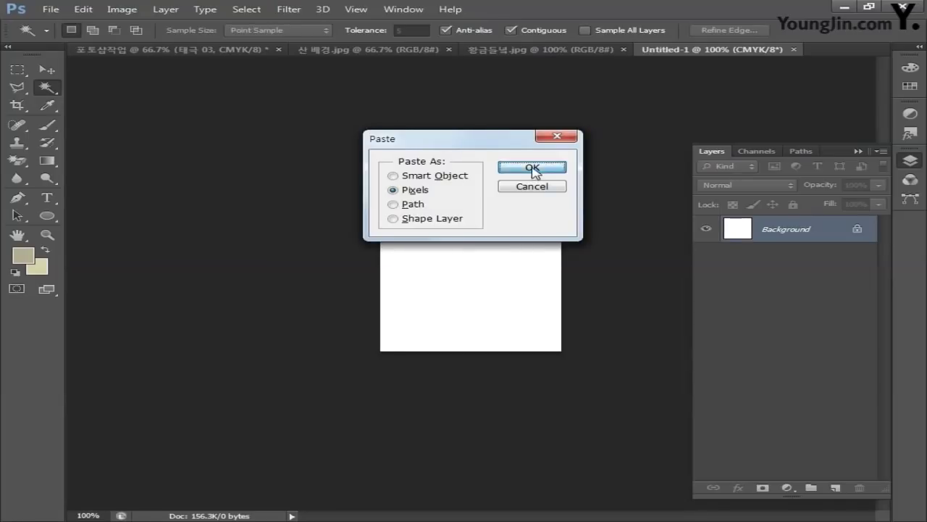
key("Return")
key("w")
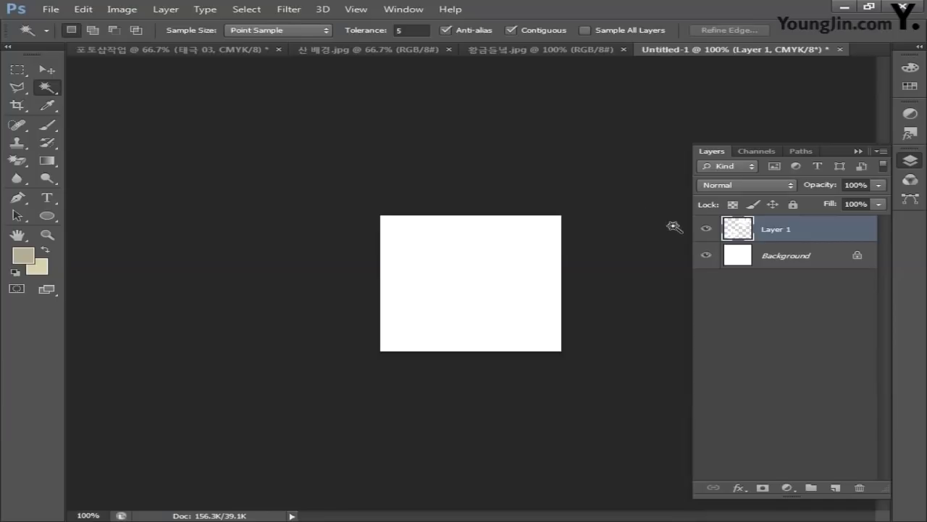
- Hide the white Background layer and define the flowers on transparency as a pattern named 패턴
left_click(706, 255)
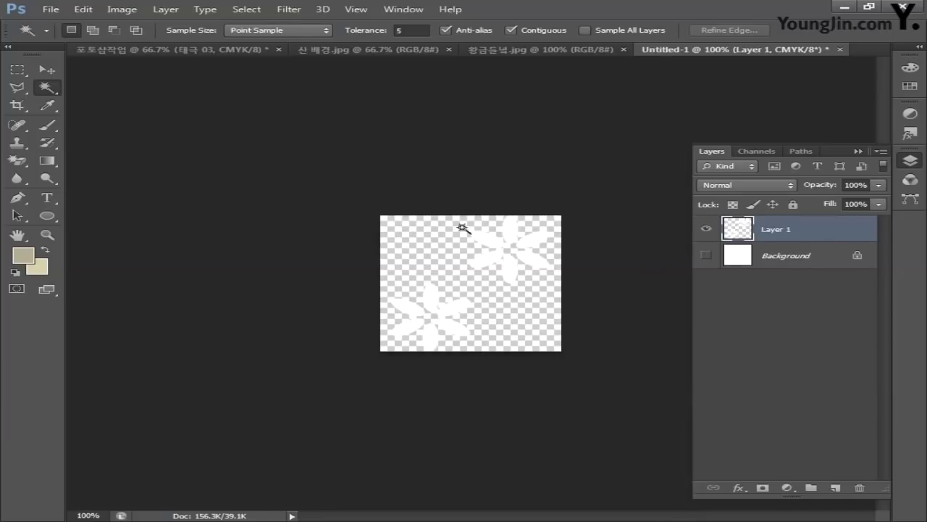
left_click(84, 11)
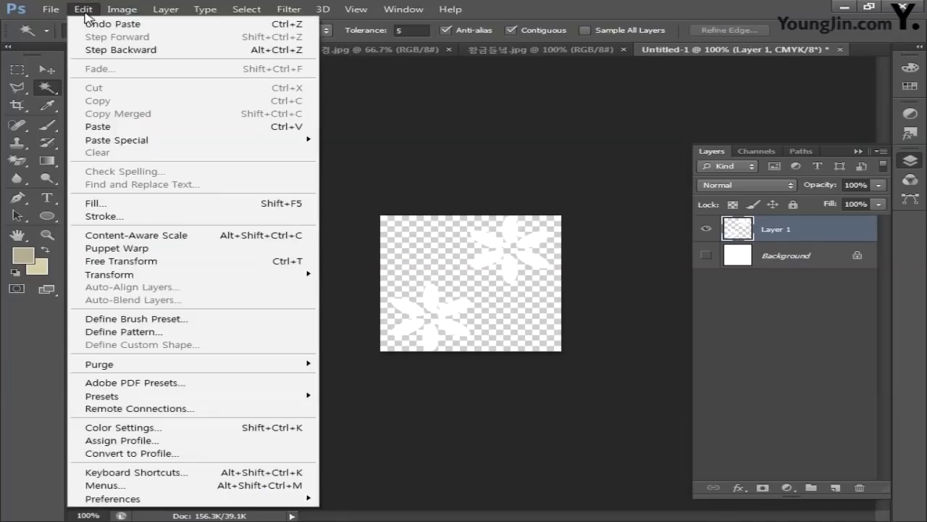
left_click(138, 332)
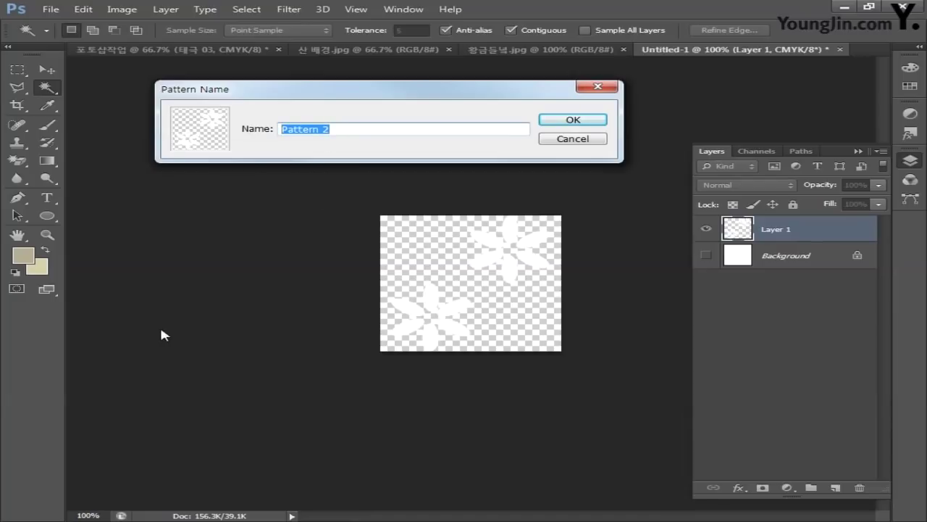
type("패턴")
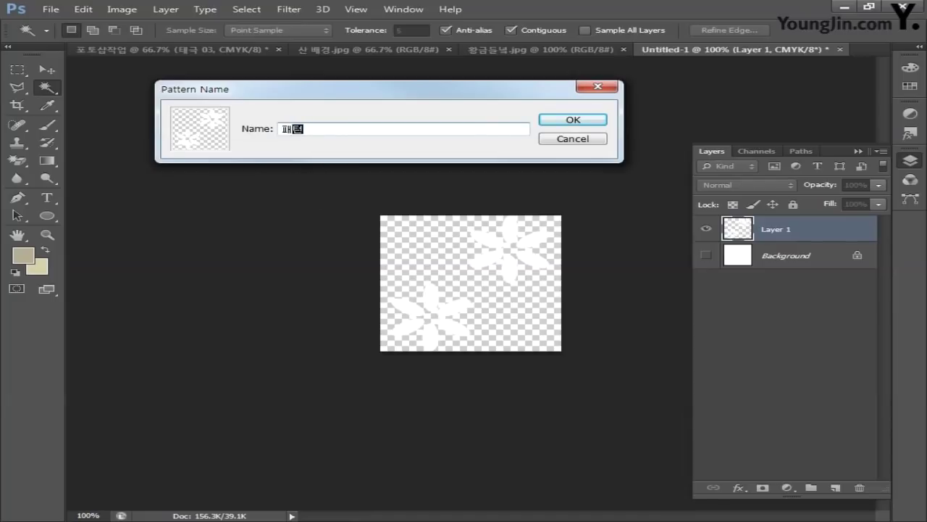
left_click(555, 121)
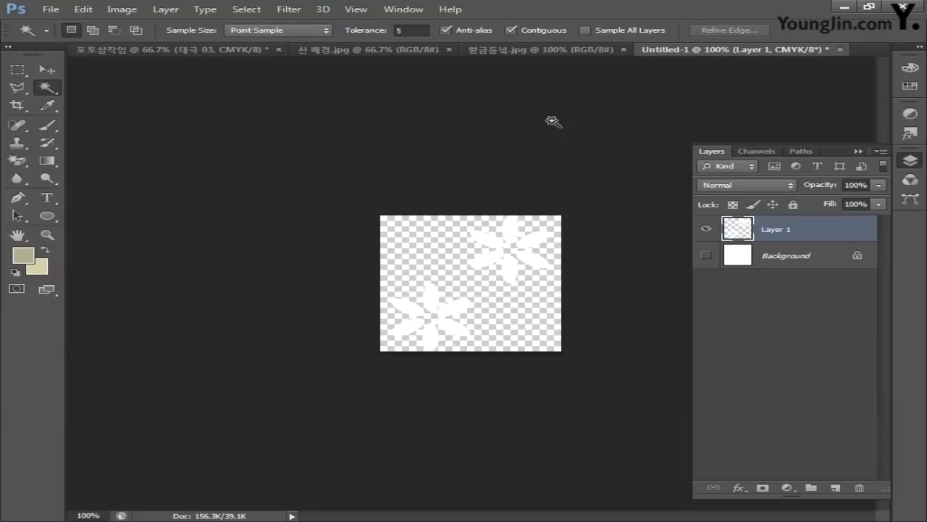
- In the poster document, add a Pattern Overlay to the 태극 01 layer using the white flower pattern
left_click(166, 52)
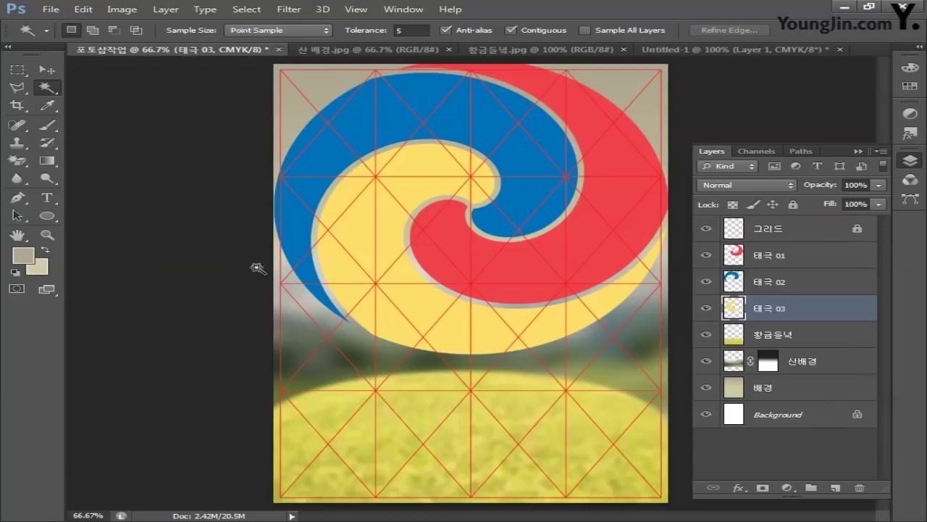
left_click(800, 260)
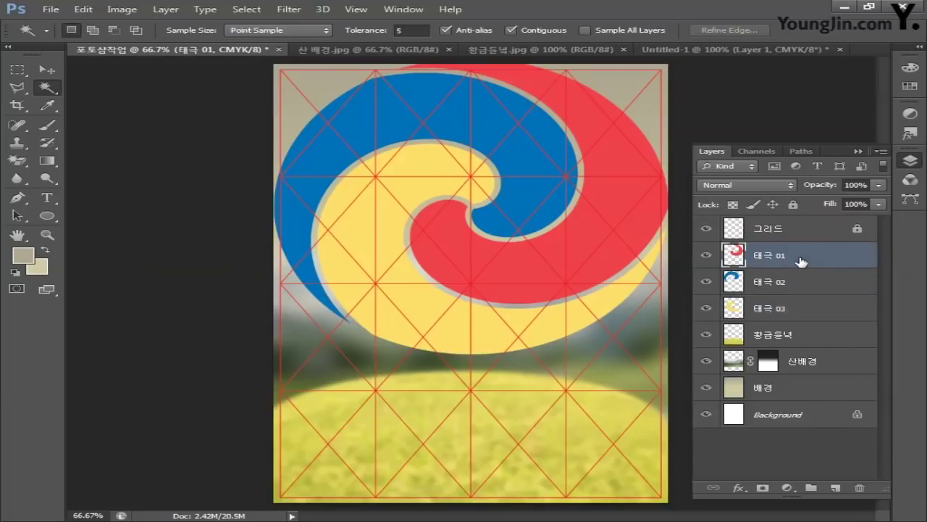
left_click(167, 10)
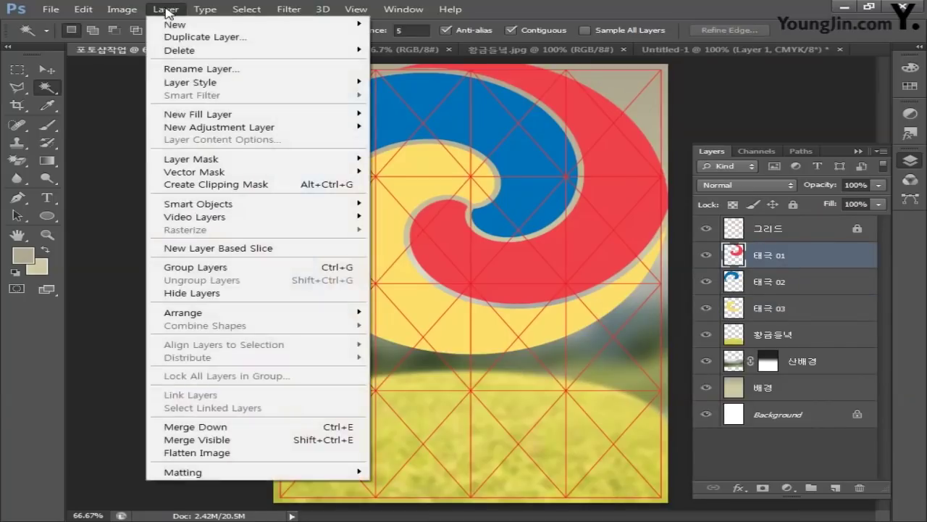
mouse_move(169, 84)
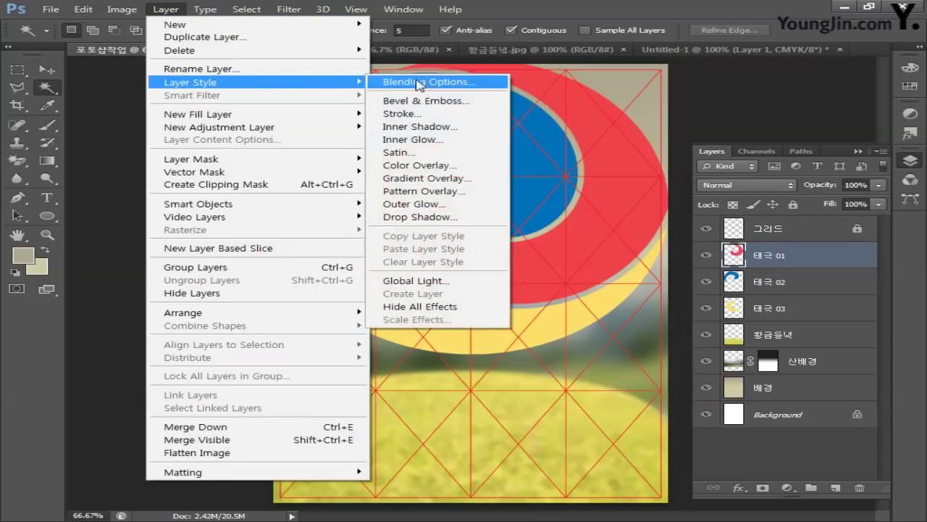
left_click(435, 192)
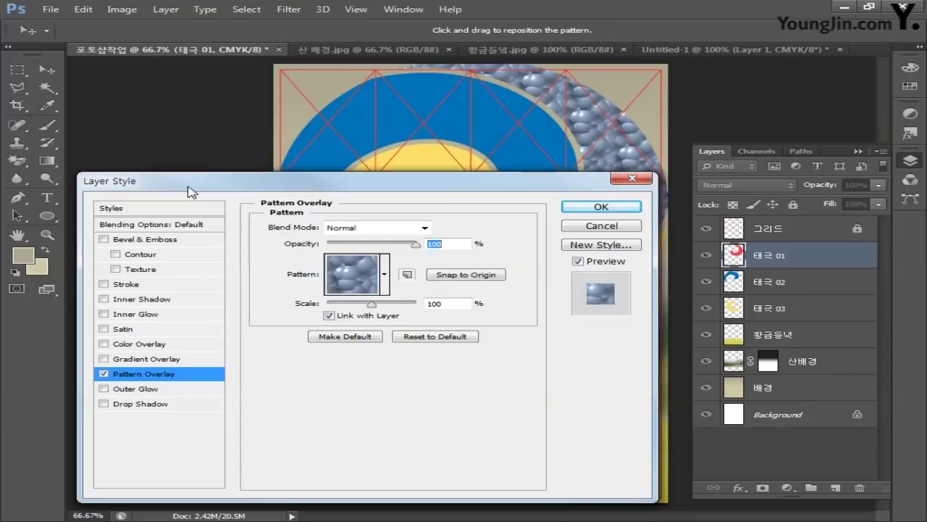
left_click(385, 274)
left_click(357, 342)
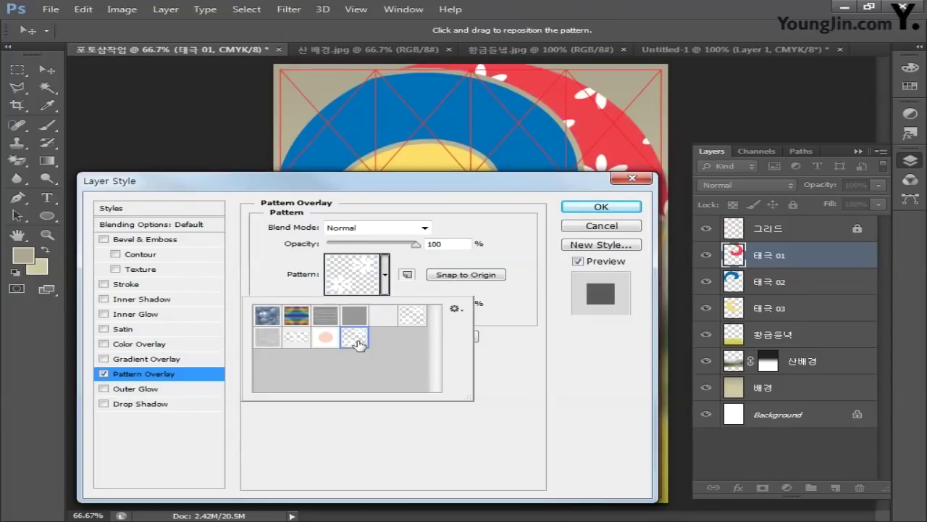
left_click(522, 308)
- Set the pattern overlay to Lighter Color blending, 12% opacity and 50% scale, and apply it to the red swirl
left_click(395, 229)
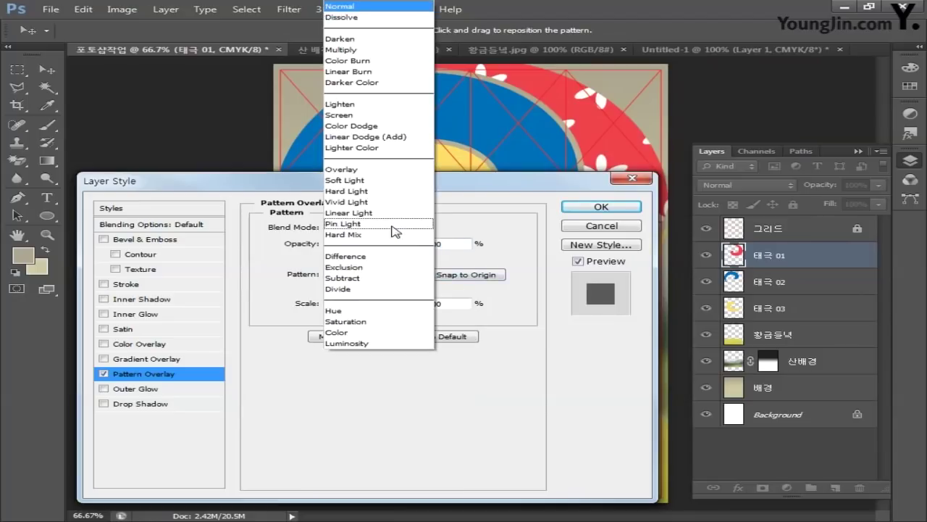
left_click(395, 148)
left_click(438, 244)
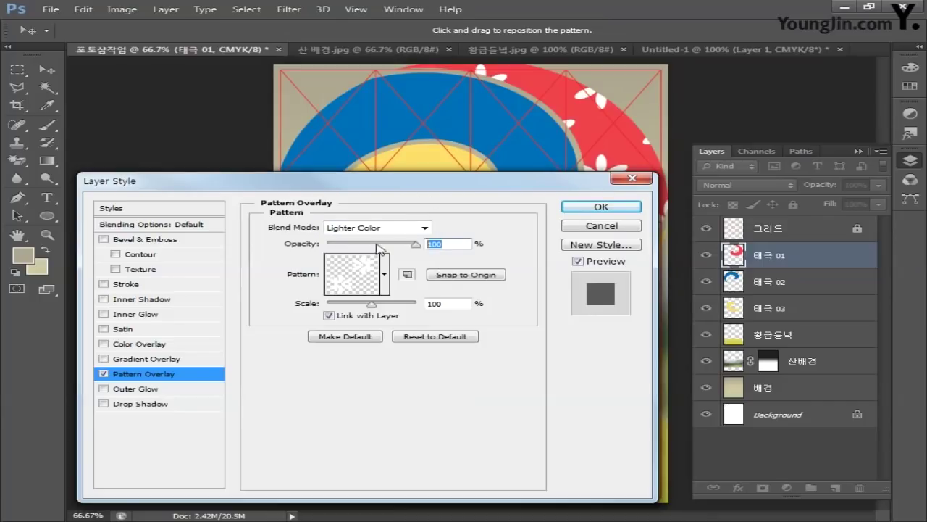
type("12")
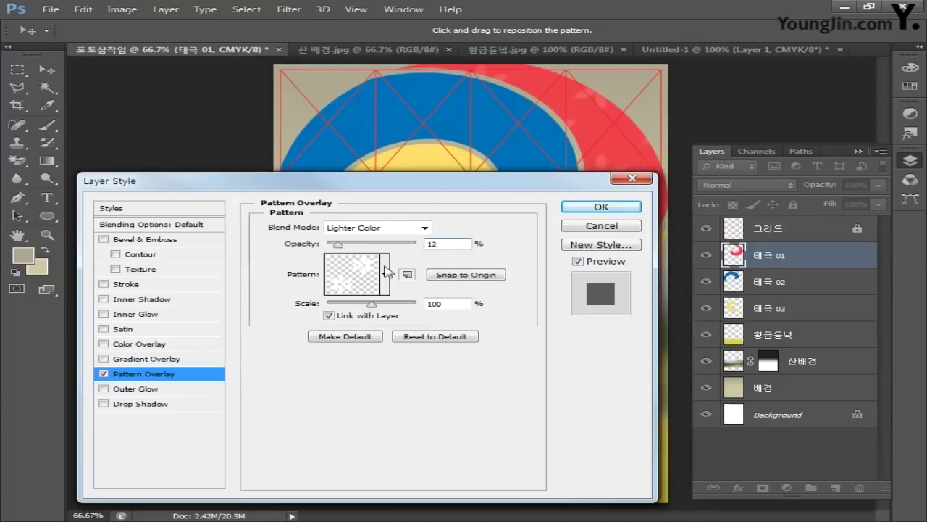
left_click(445, 304)
type("50")
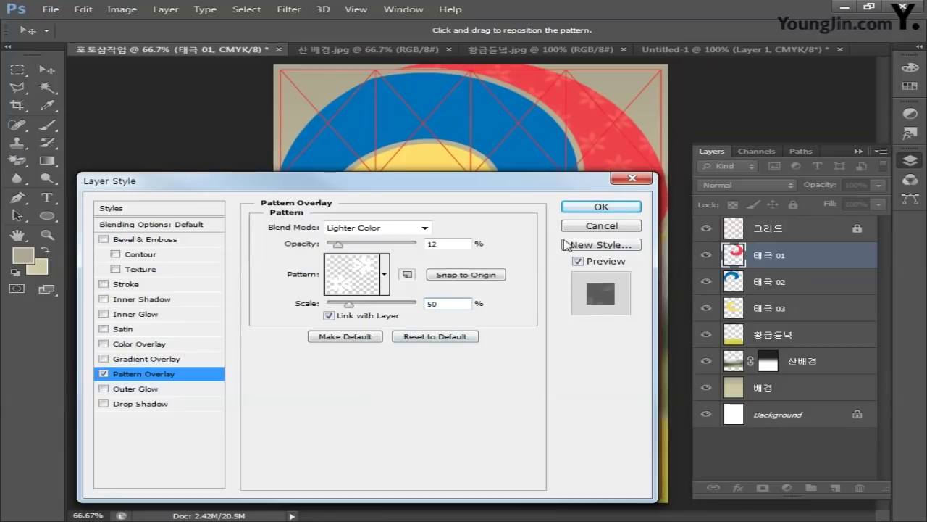
left_click(588, 208)
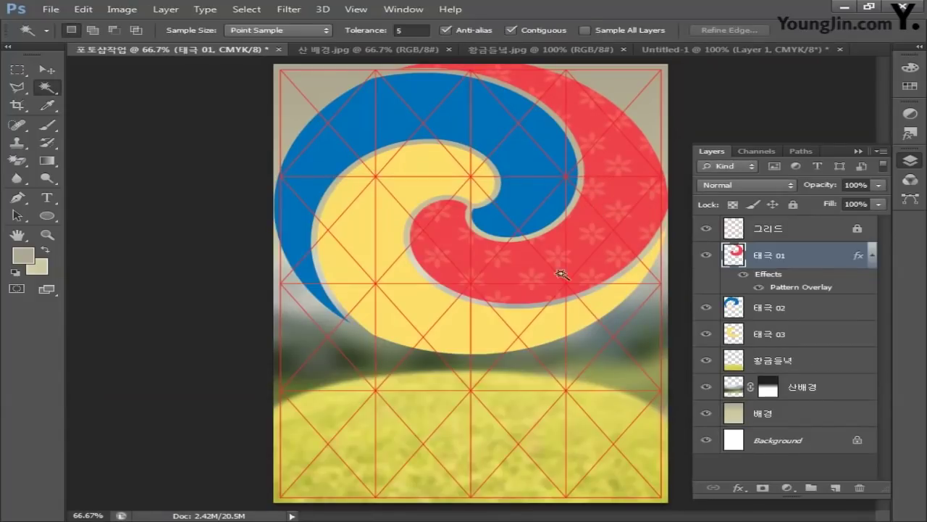
- Hide the 그리드 layer and add an Outer Glow with 35% opacity to the 태극 01 layer
left_click(707, 228)
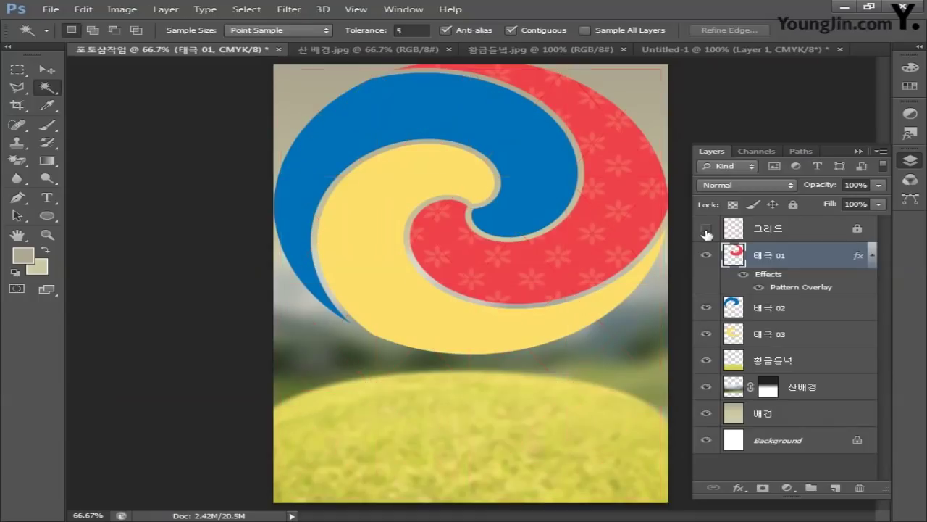
double_click(825, 260)
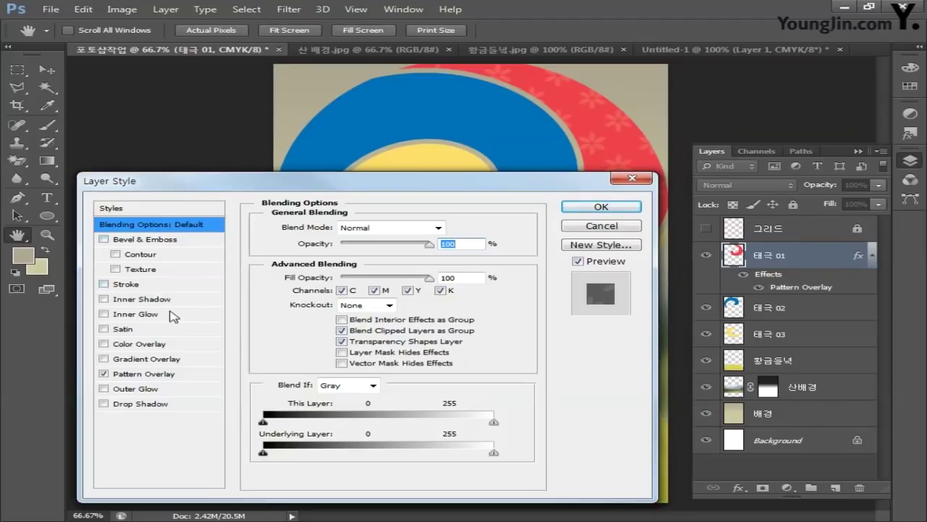
left_click(132, 389)
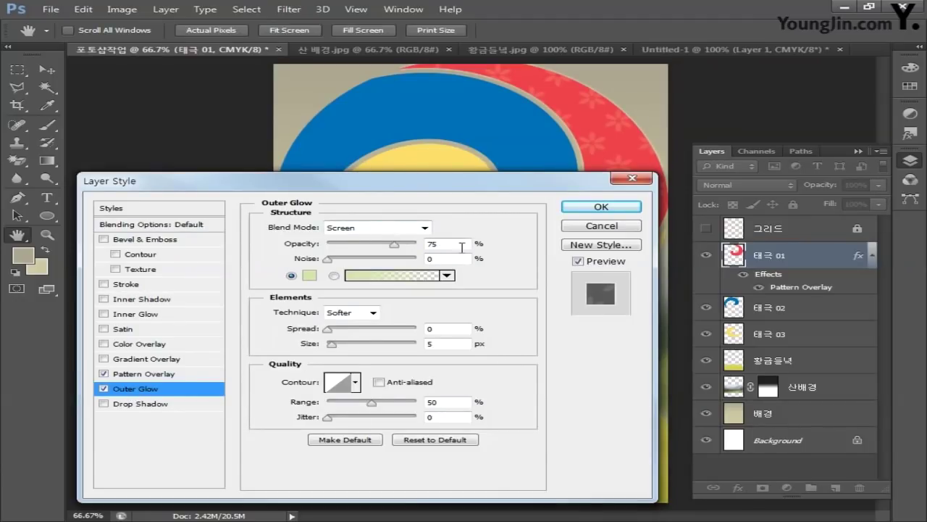
double_click(437, 244)
type("35")
- Set the outer glow color to white, with C, M, Y and K all at 0%
left_click(309, 276)
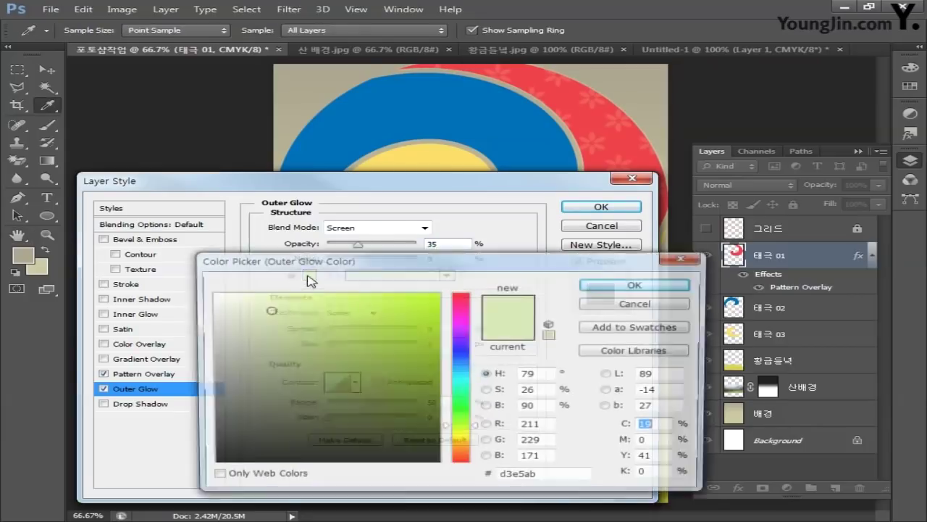
double_click(664, 428)
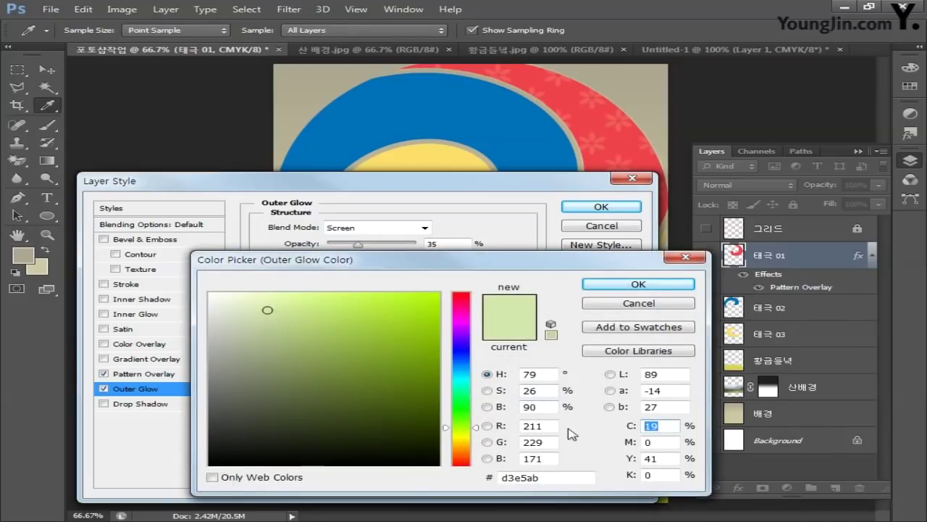
type("0")
key("Tab")
key("Tab")
type("0")
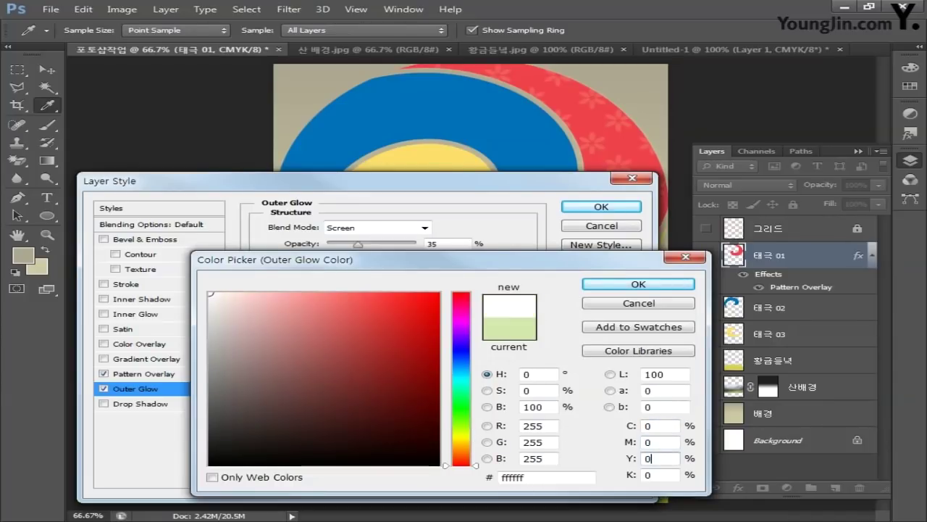
key("Tab")
type("0")
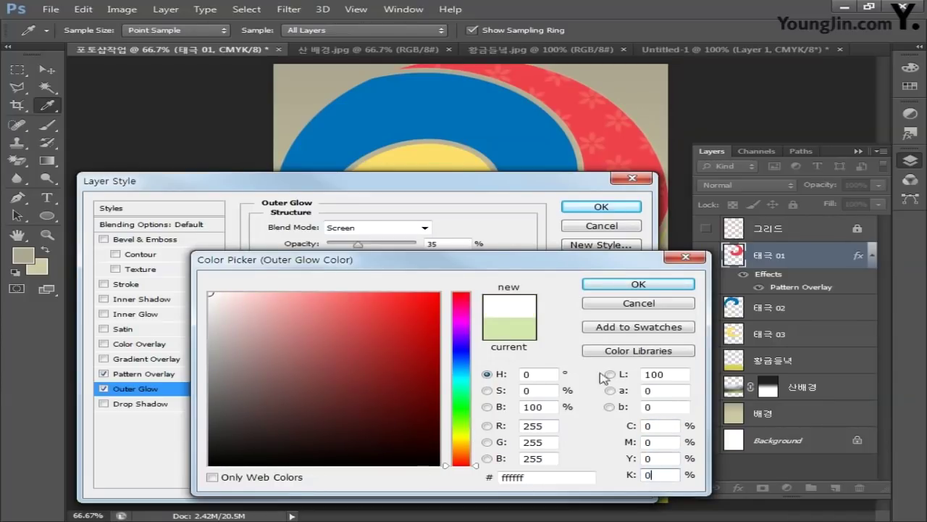
left_click(621, 284)
- Set the outer glow's spread to 10% and size to 55 px, and apply the layer style
left_click_drag(463, 328, 410, 327)
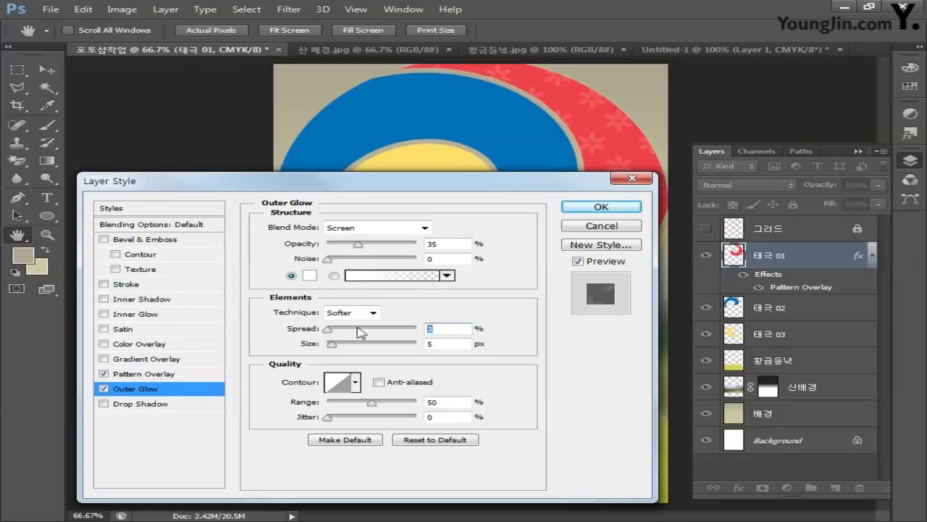
type("10")
key("Tab")
type("55")
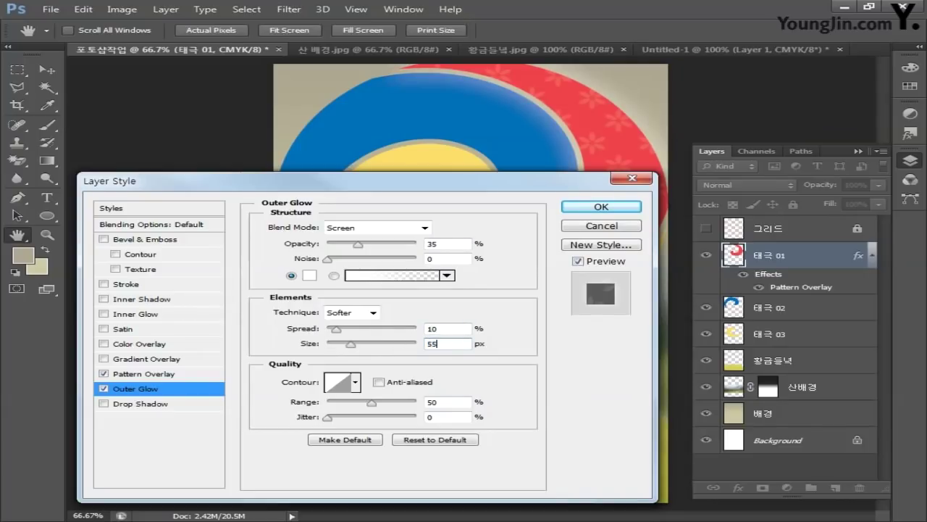
left_click(578, 210)
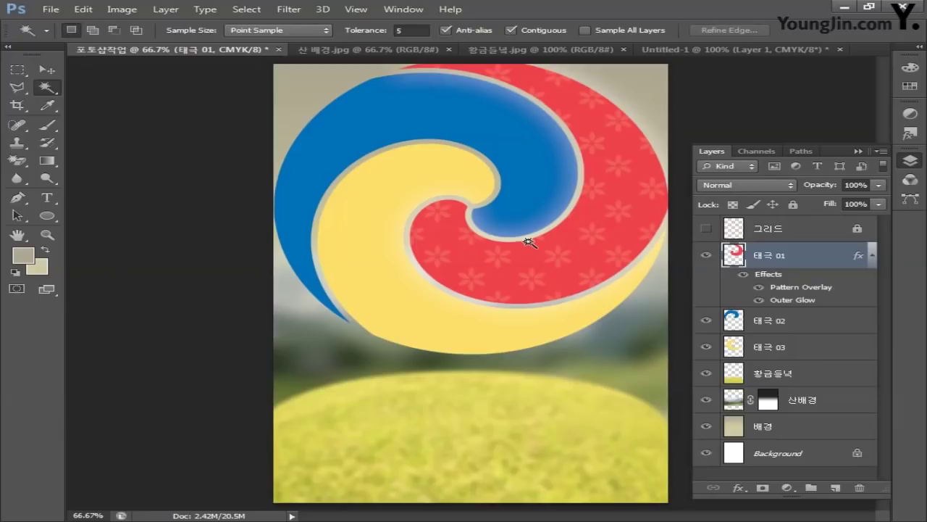
- Copy the layer style of 태극 01 and paste it onto both the 태극 02 and 태극 03 layers
right_click(817, 260)
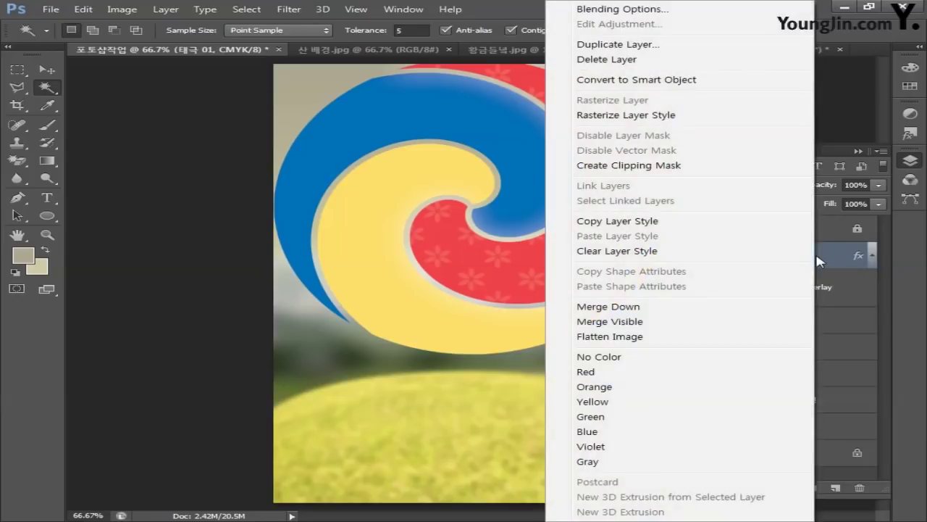
left_click(647, 229)
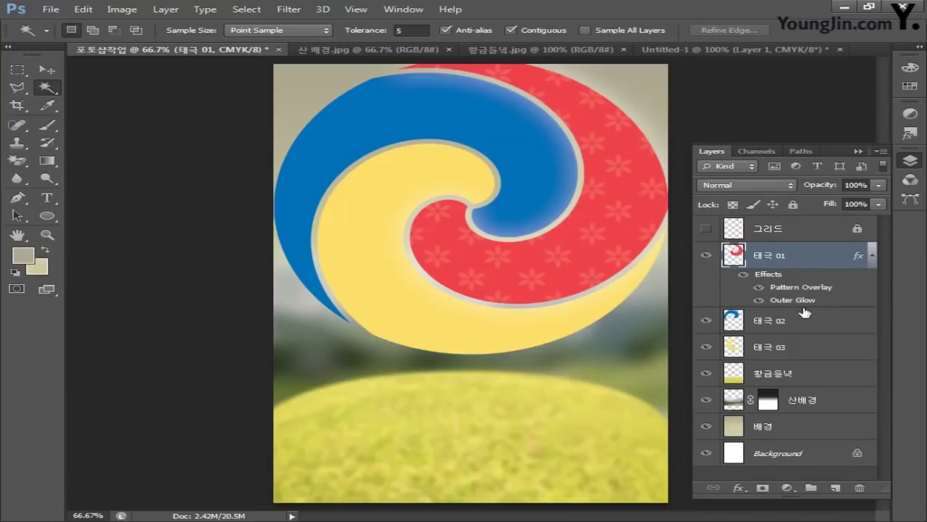
left_click(824, 328)
left_click(819, 349, "shift")
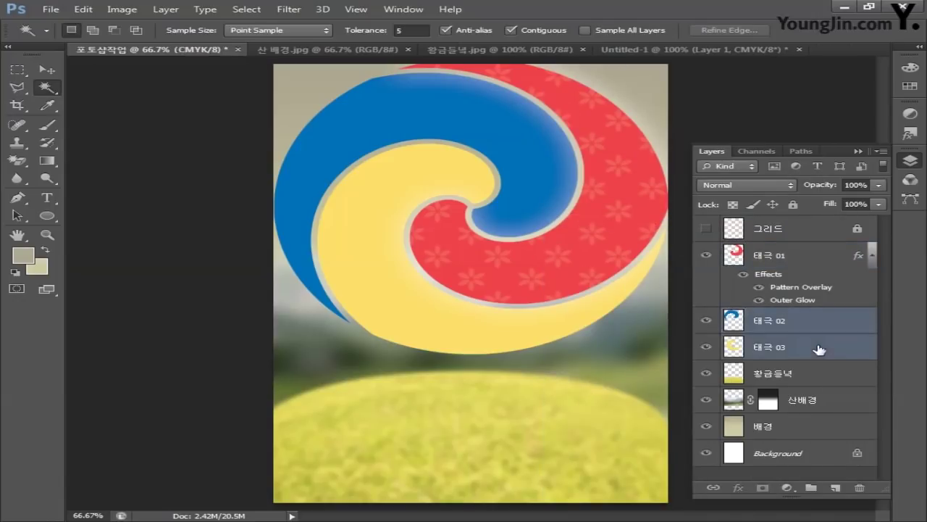
right_click(822, 350)
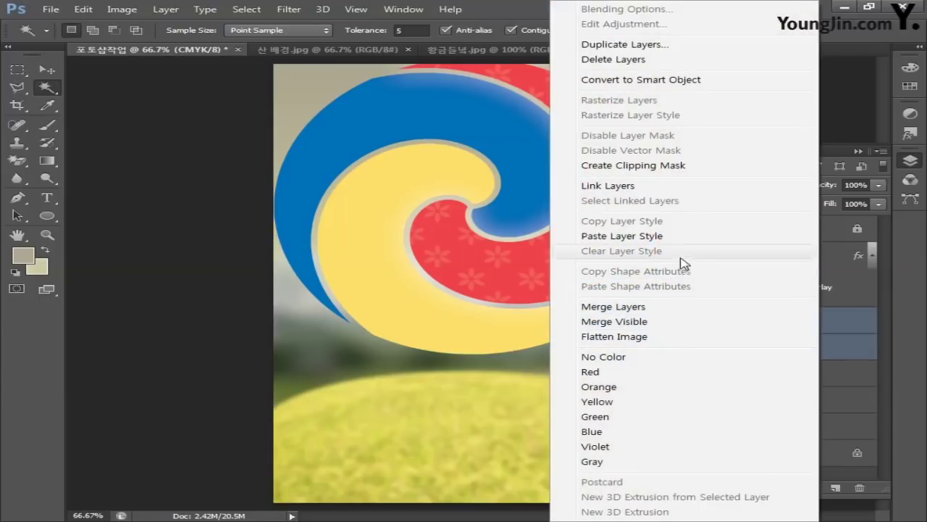
left_click(621, 236)
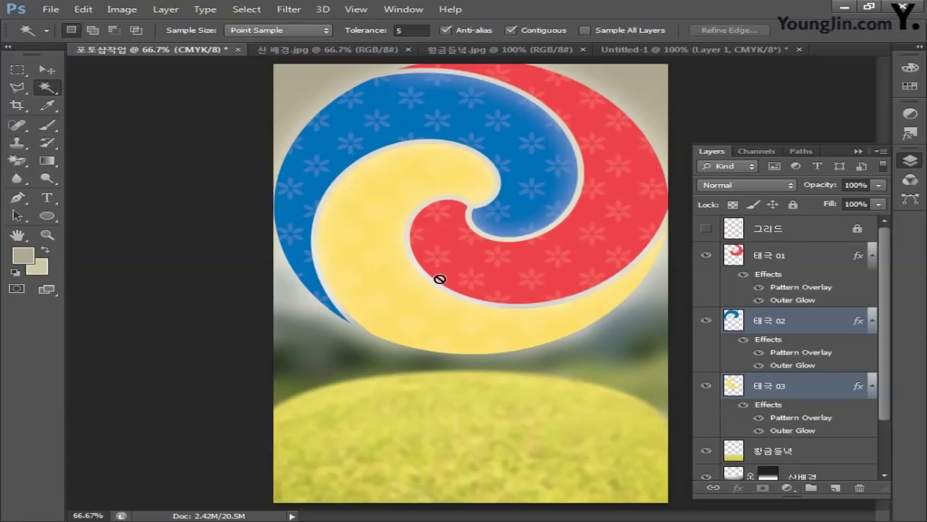
- Open the carrot photo 당근 from the 제공 파일 folder
left_click(50, 10)
left_click(69, 38)
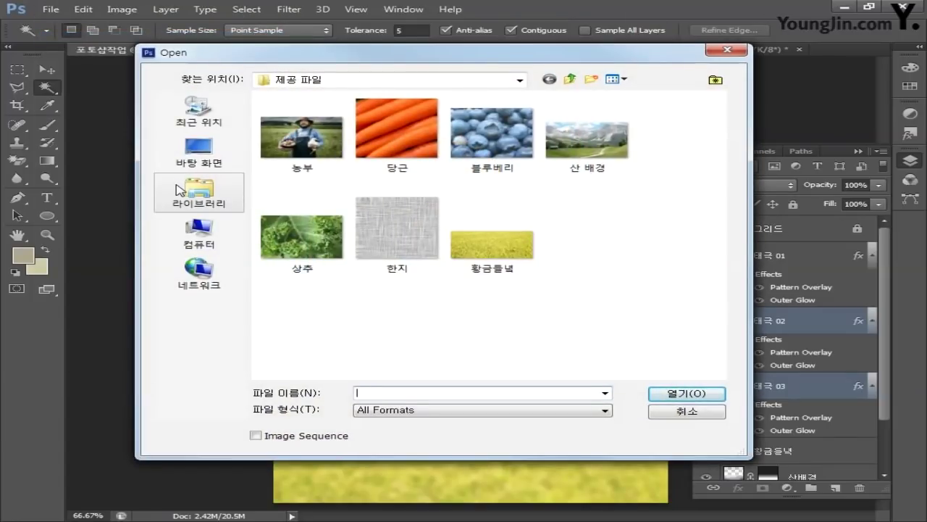
left_click(383, 141)
left_click(685, 393)
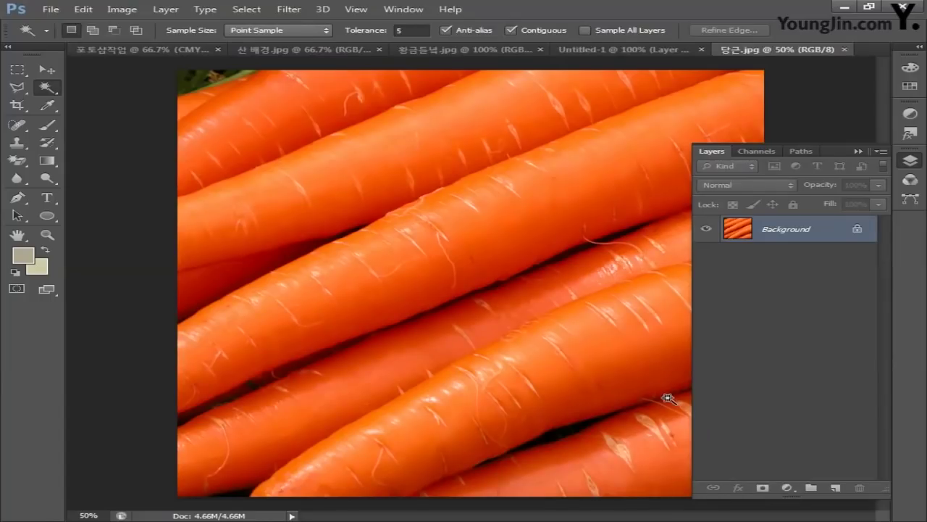
- Adjust the carrot photo's Hue/Saturation with saturation -20 and lightness -40
left_click(121, 9)
mouse_move(145, 45)
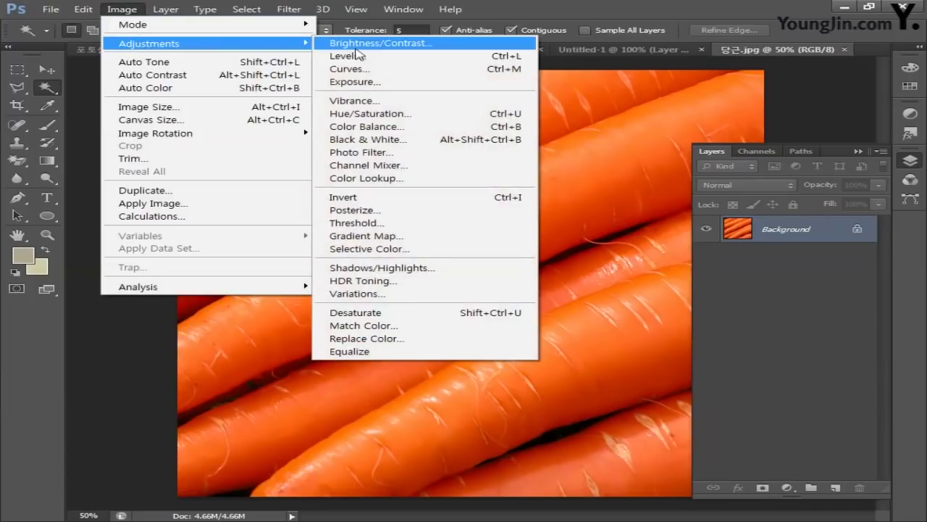
left_click(371, 113)
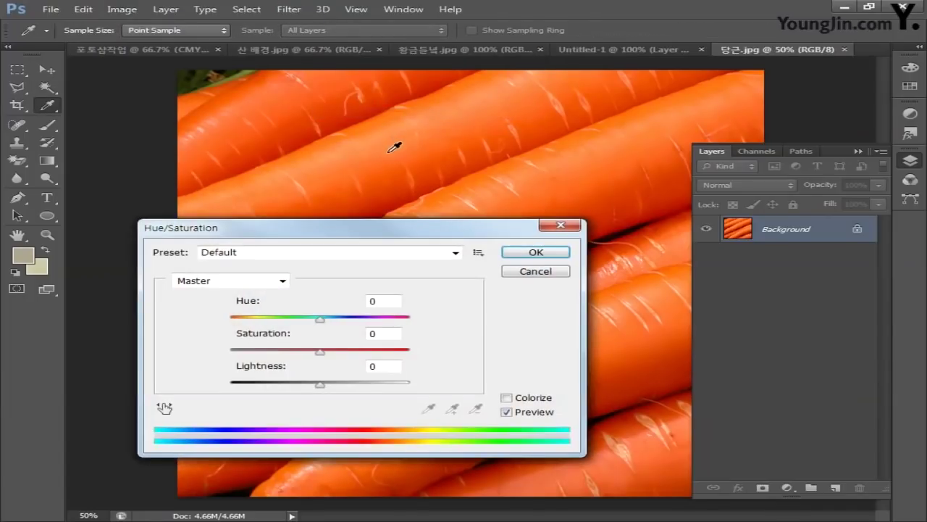
double_click(393, 333)
type("-20")
double_click(381, 366)
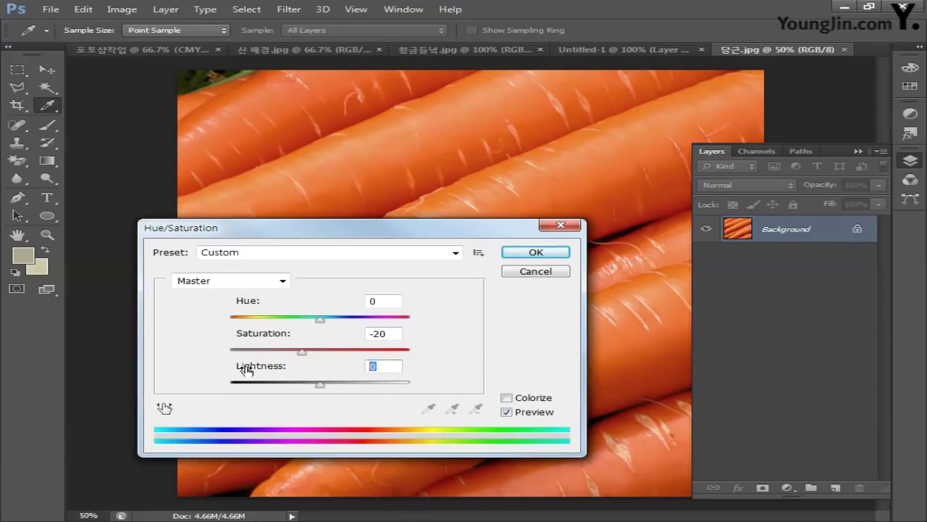
type("-40")
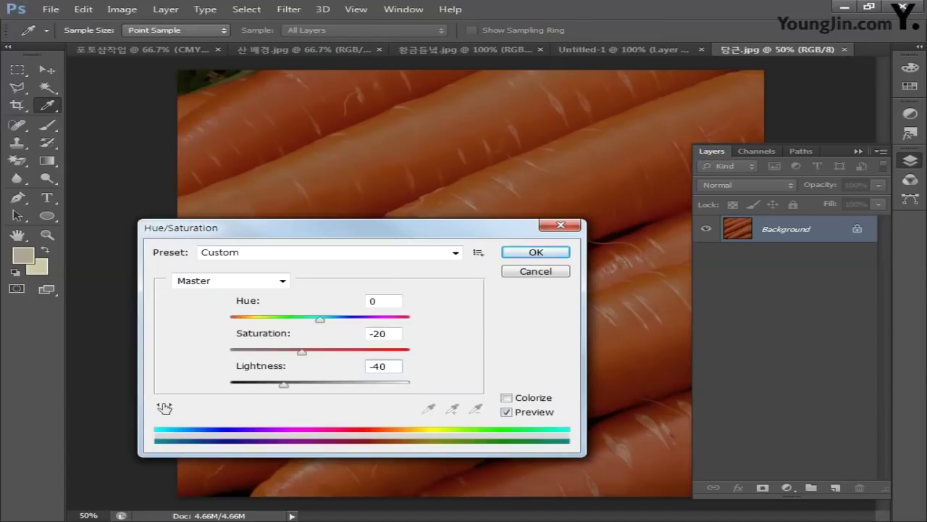
left_click(533, 253)
key("w")
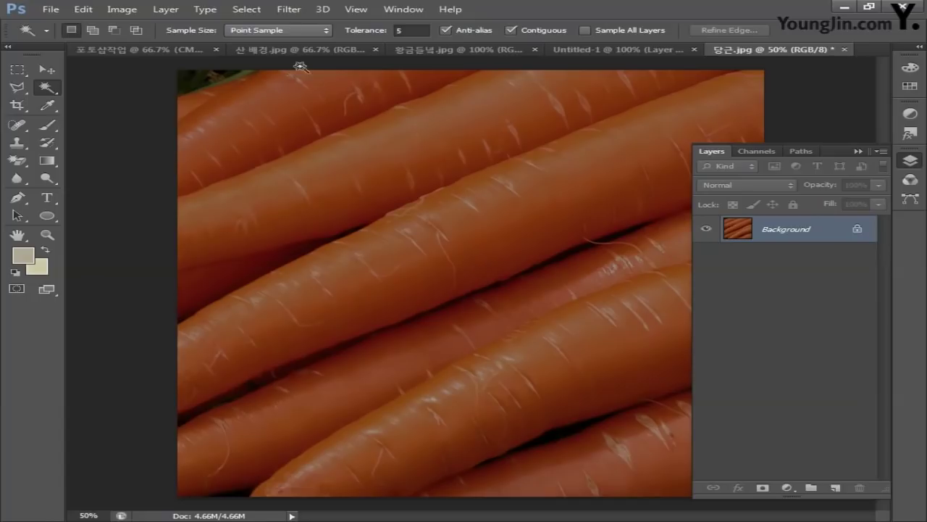
- Apply a Gaussian Blur with a radius of 20 pixels to the carrot photo
left_click(289, 10)
mouse_move(297, 151)
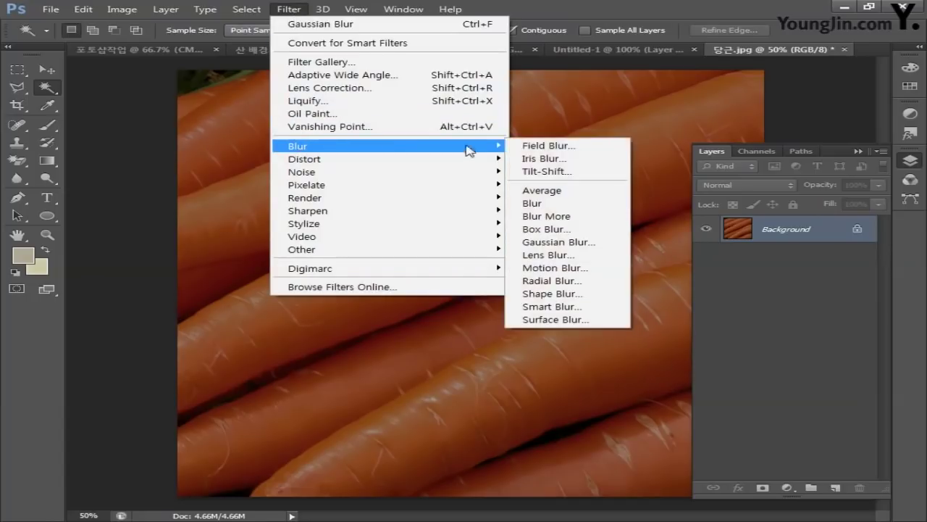
left_click(536, 240)
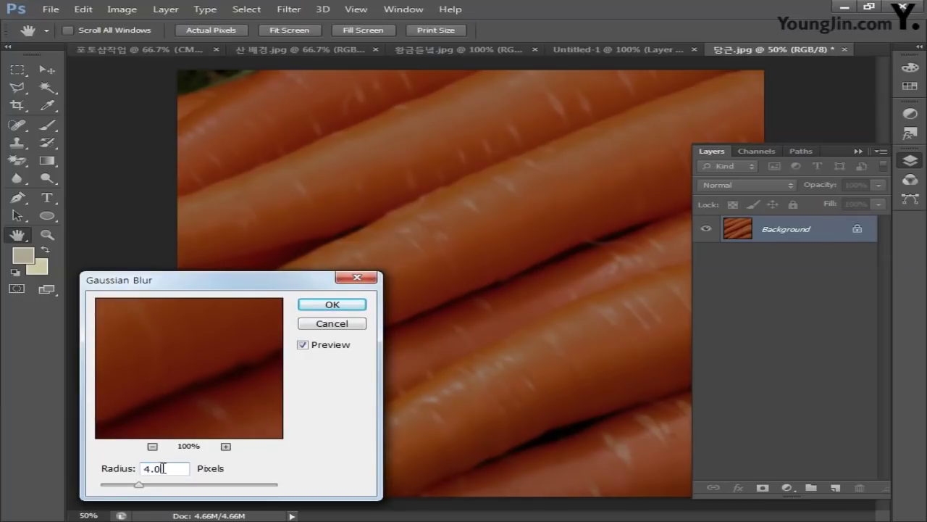
type("20")
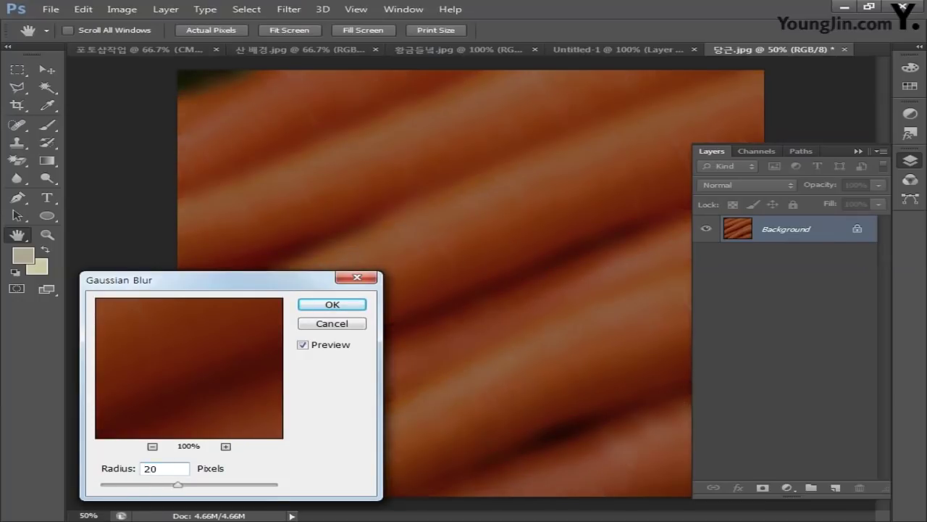
left_click(332, 304)
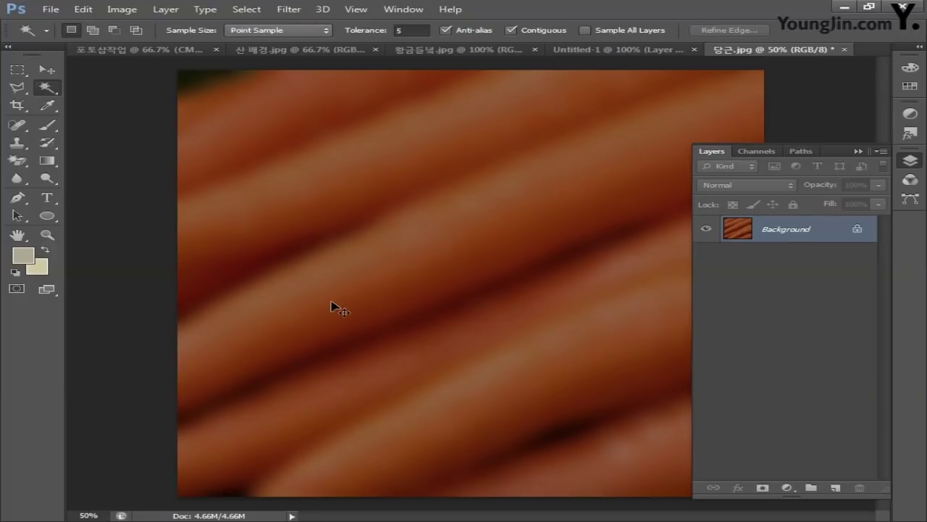
- Copy the entire blurred carrot photo and paste it into the 포토샵작업 poster document
key("ctrl+a")
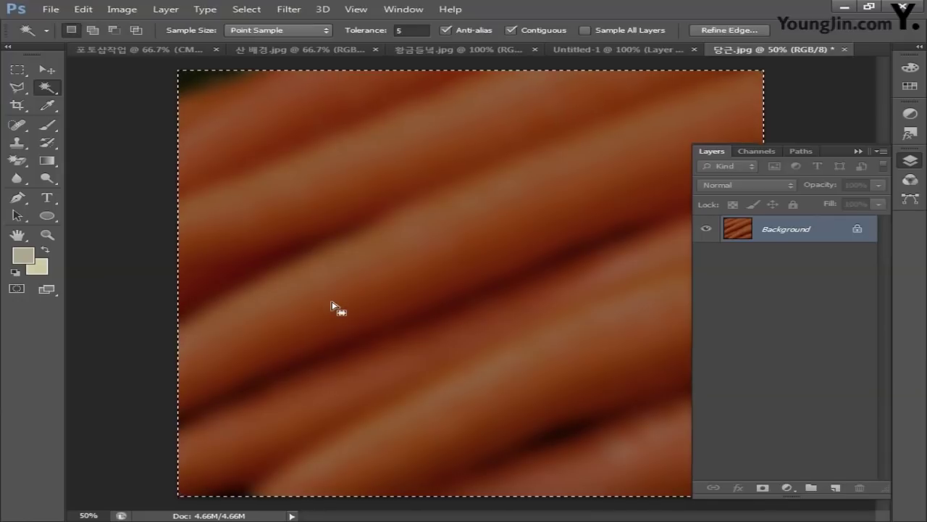
left_click(128, 50)
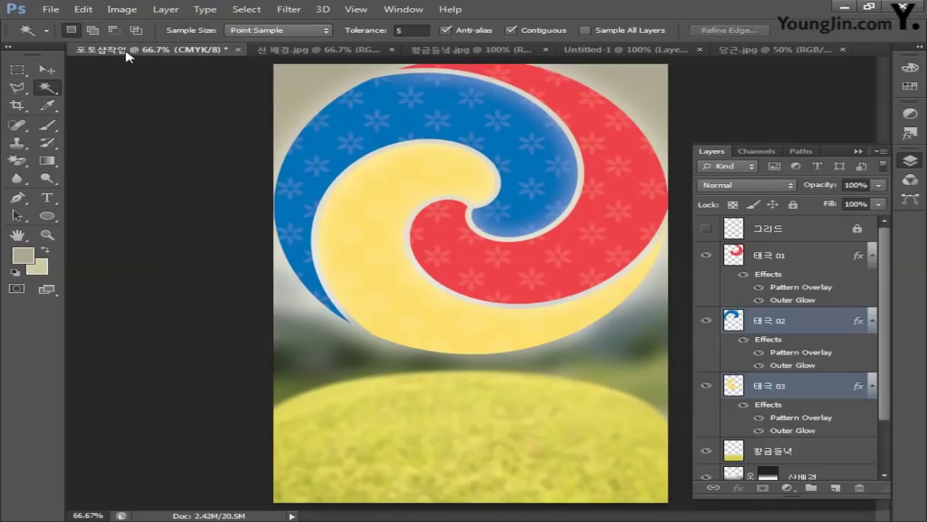
left_click_drag(208, 181, 206, 239)
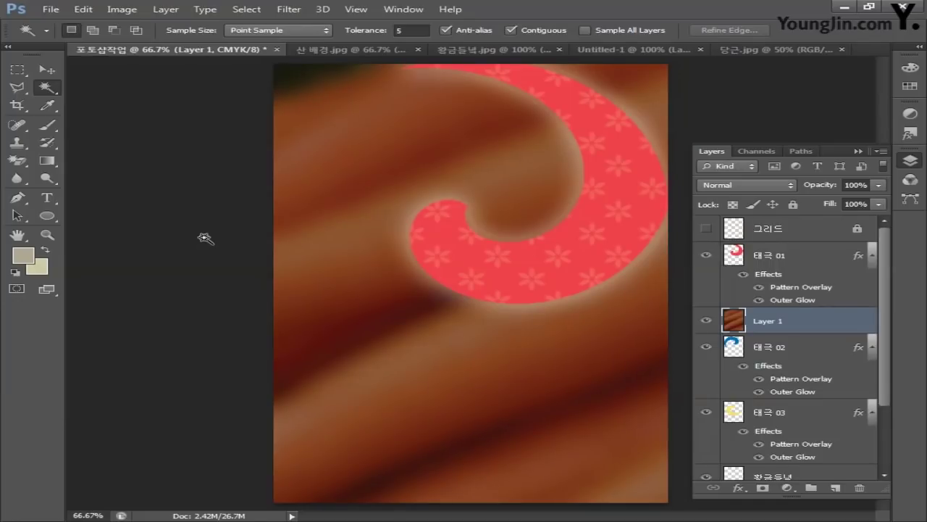
- Scale the pasted carrot layer to about 45% and position it over the red Taegeuk swirl
key("ctrl+t")
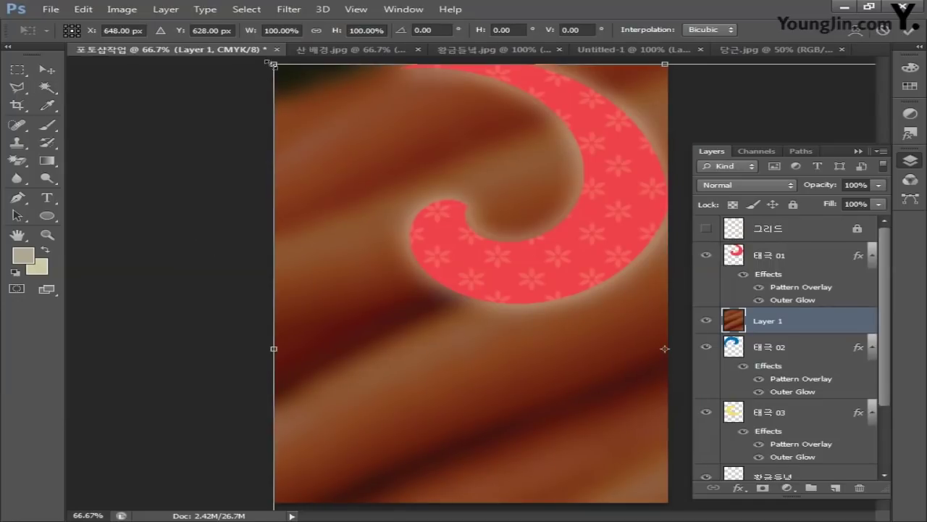
left_click_drag(273, 65, 356, 116)
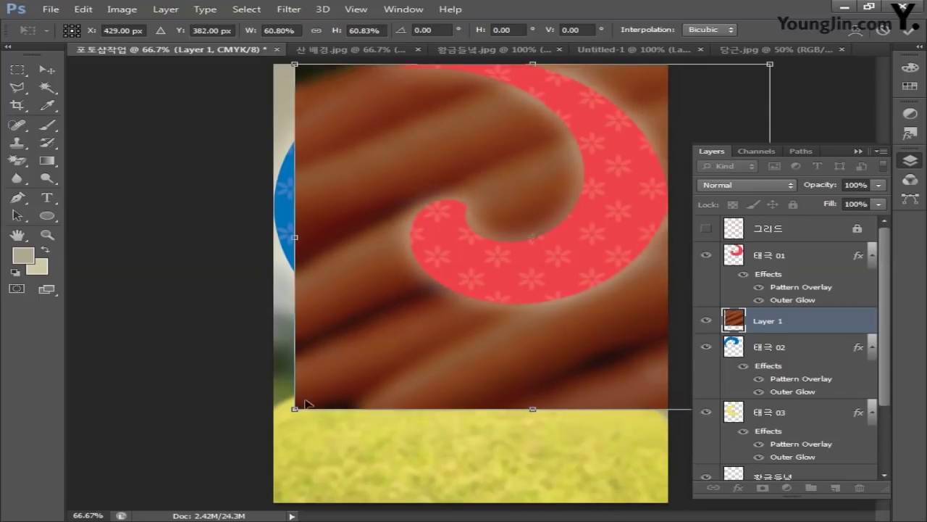
left_click_drag(297, 409, 421, 317)
left_click_drag(523, 192, 448, 192)
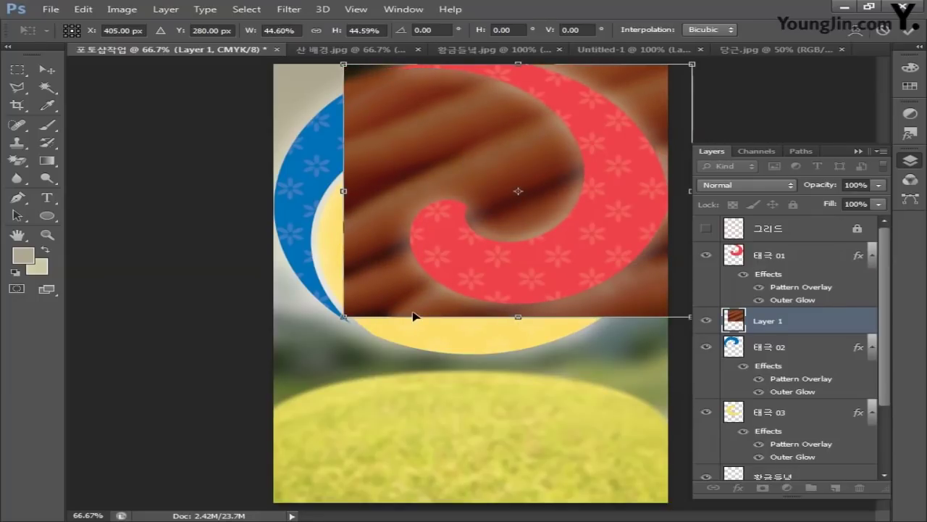
key("Return")
key("w")
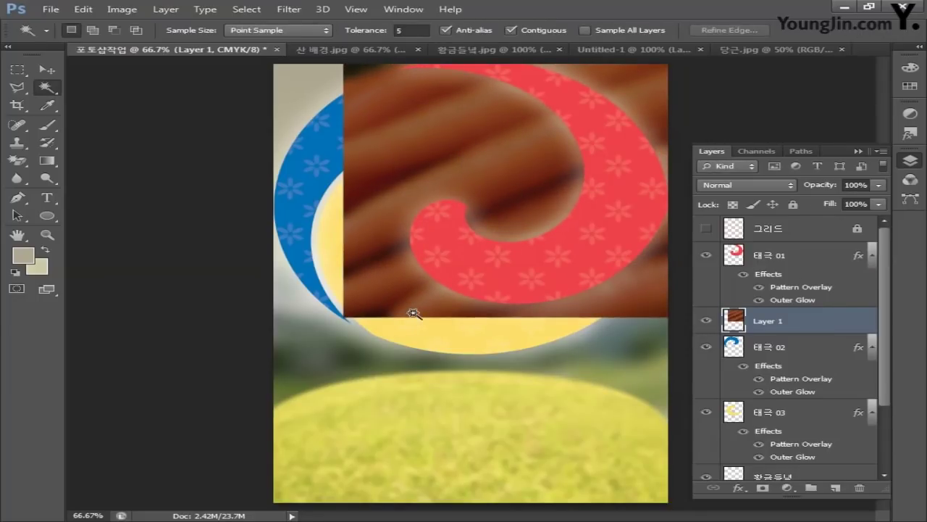
- Rename the carrot layer 문양합성 01 and place it directly above the 태극 01 layer
double_click(768, 321)
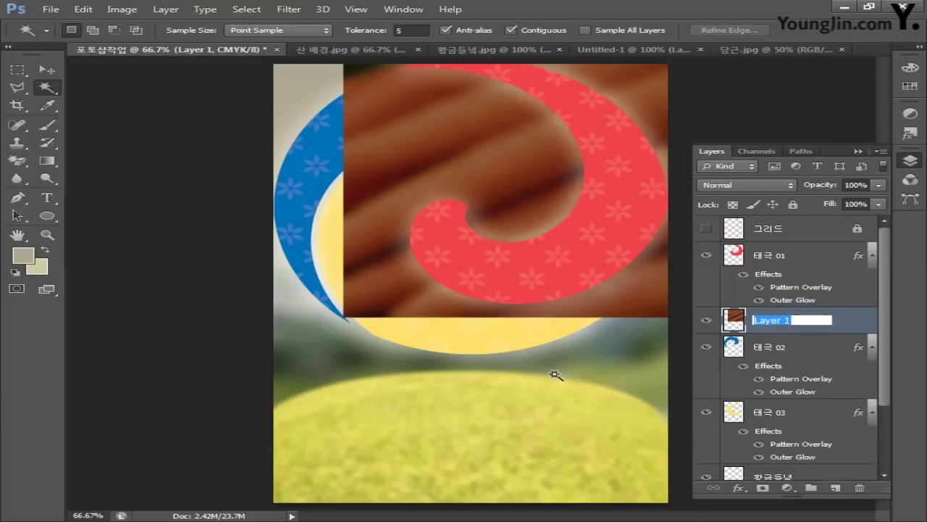
type("문양합성 01")
key("Return")
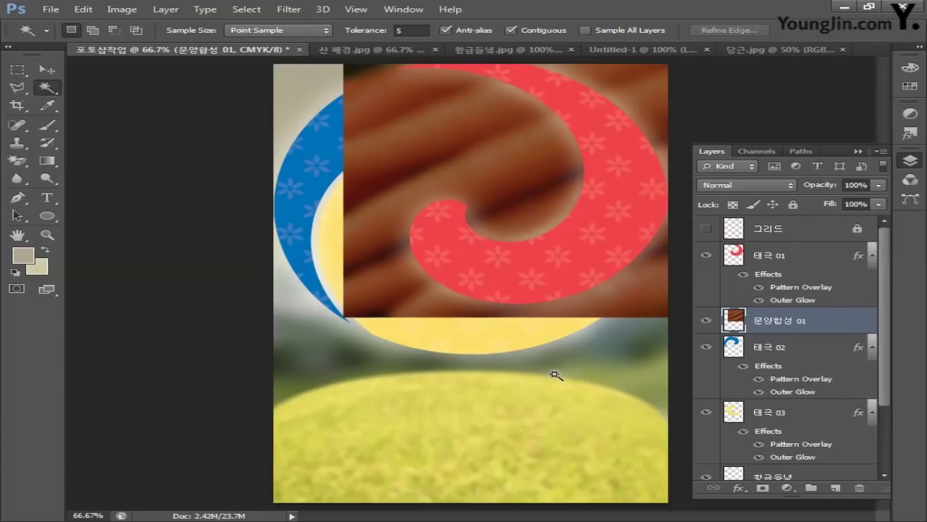
left_click_drag(822, 323, 811, 252)
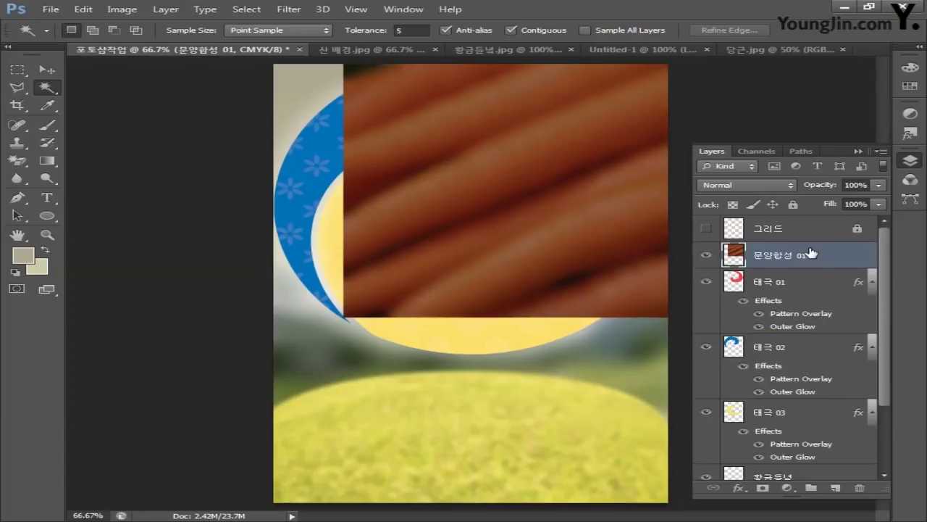
- Clip the 문양합성 01 layer to 태극 01 with a clipping mask and set its opacity to 60%
right_click(831, 260)
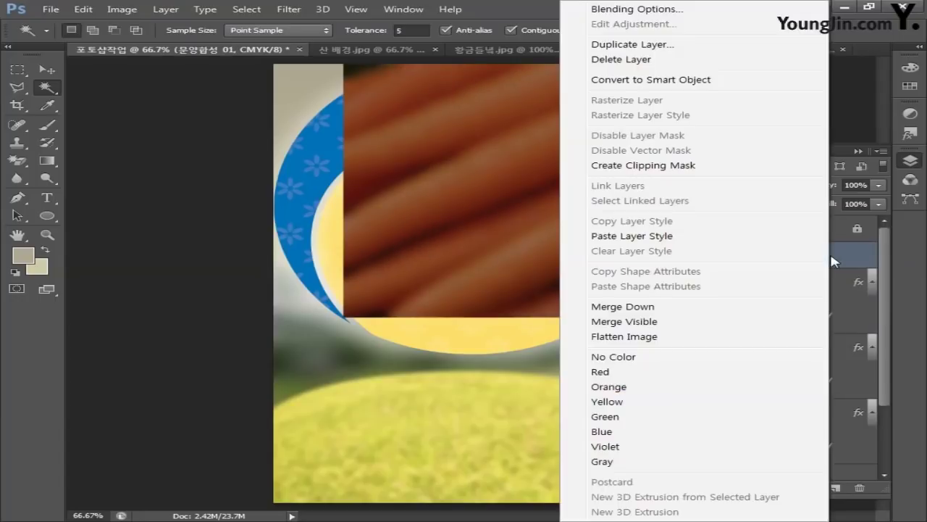
left_click(703, 174)
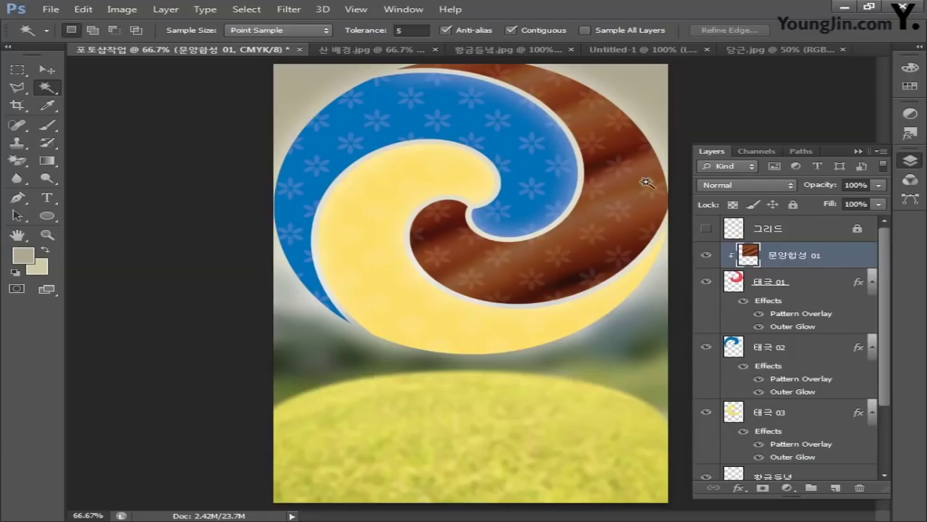
left_click_drag(846, 185, 862, 185)
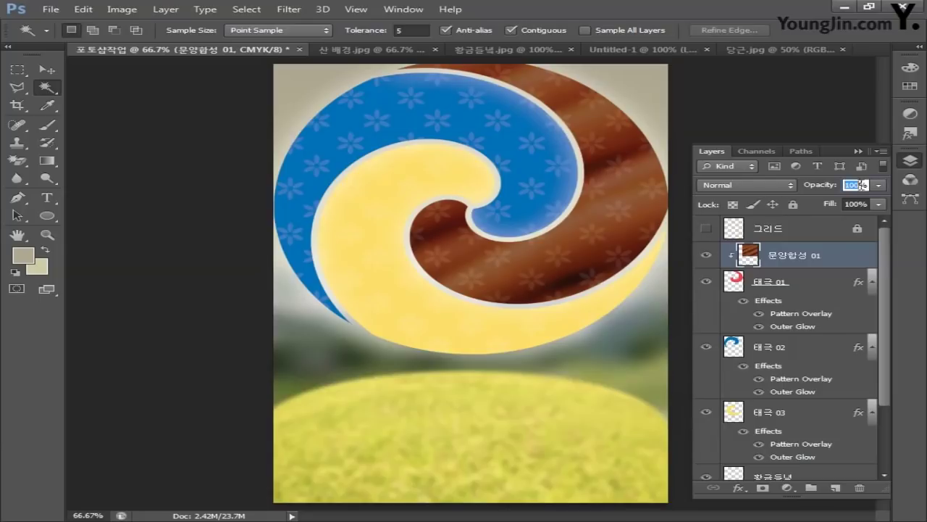
type("60")
key("Return")
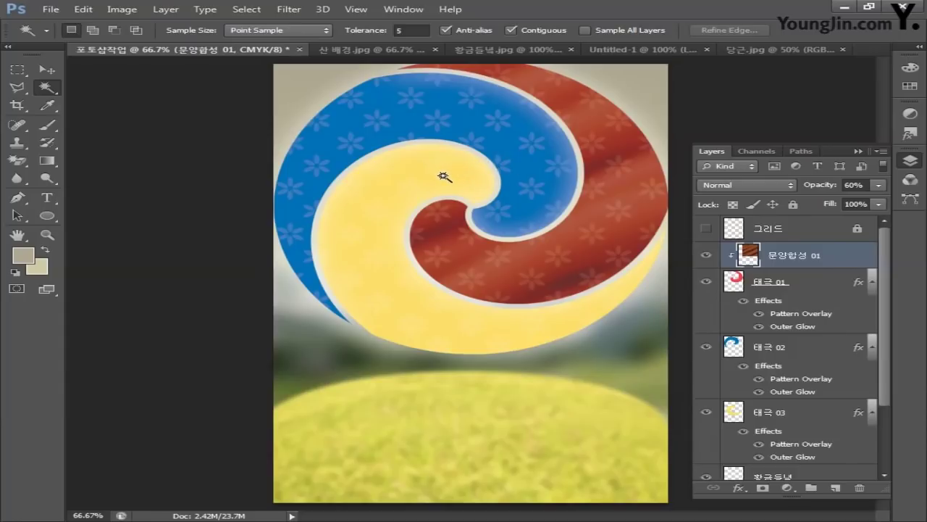
- Open the blueberry photo 블루베리 from the 제공 파일 folder
left_click(50, 10)
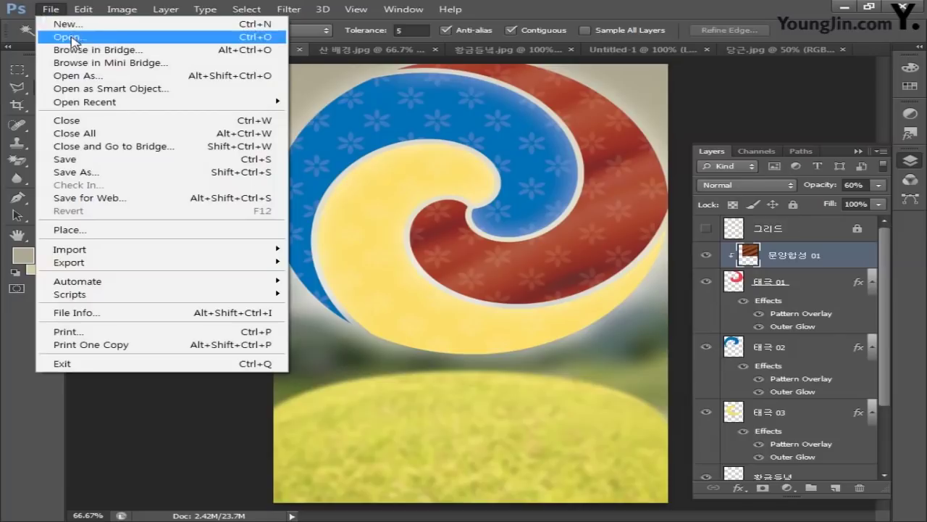
left_click(73, 40)
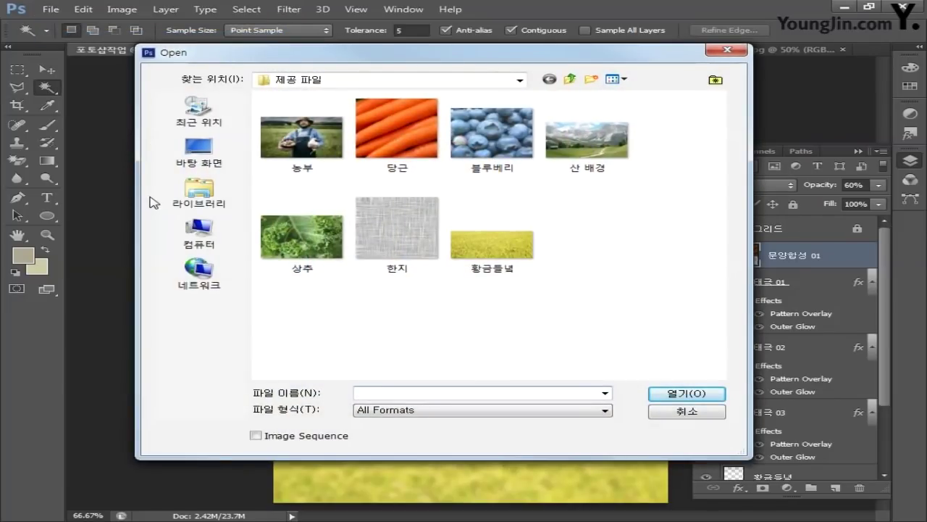
left_click(509, 176)
left_click(681, 393)
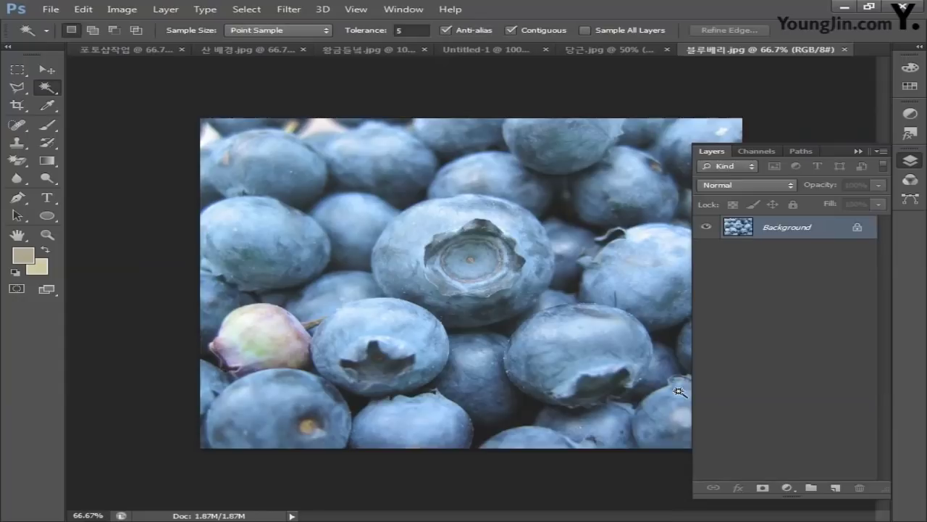
- Adjust the blueberry photo's Hue/Saturation with saturation -15 and lightness -20
left_click(122, 10)
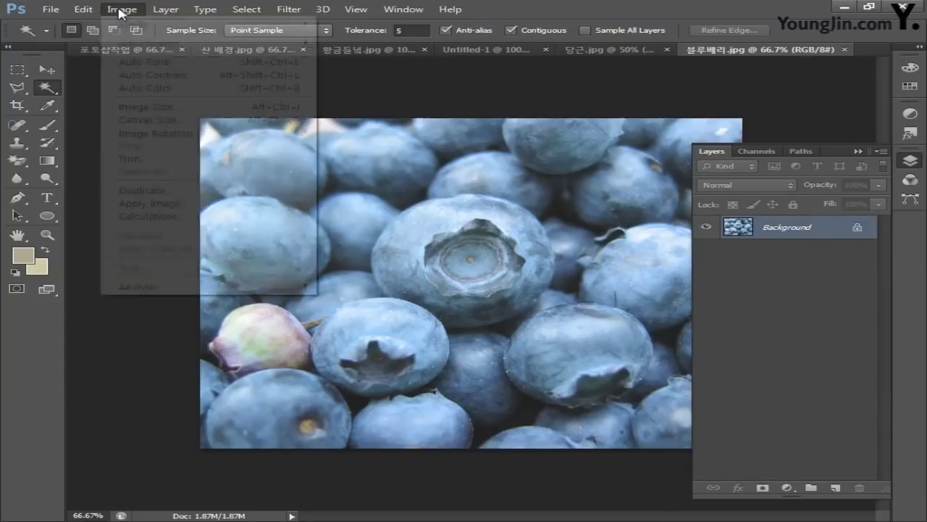
mouse_move(136, 43)
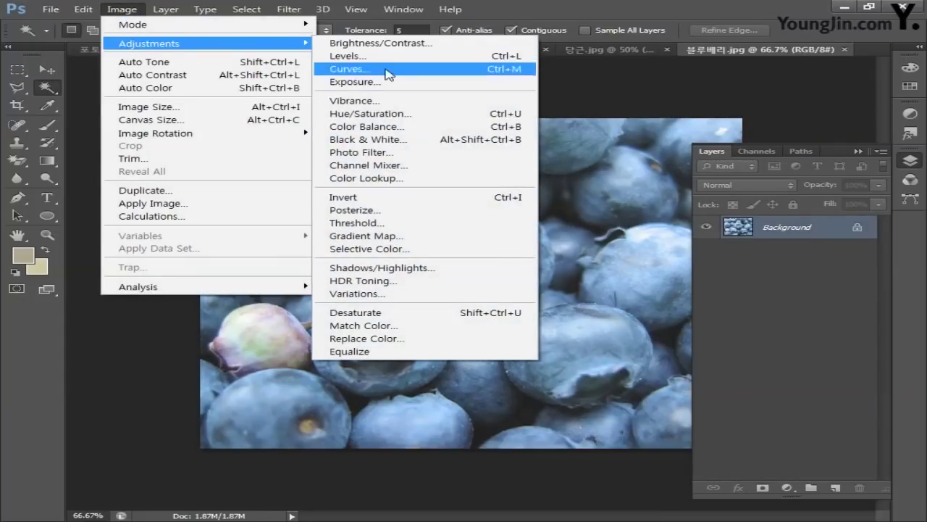
left_click(396, 114)
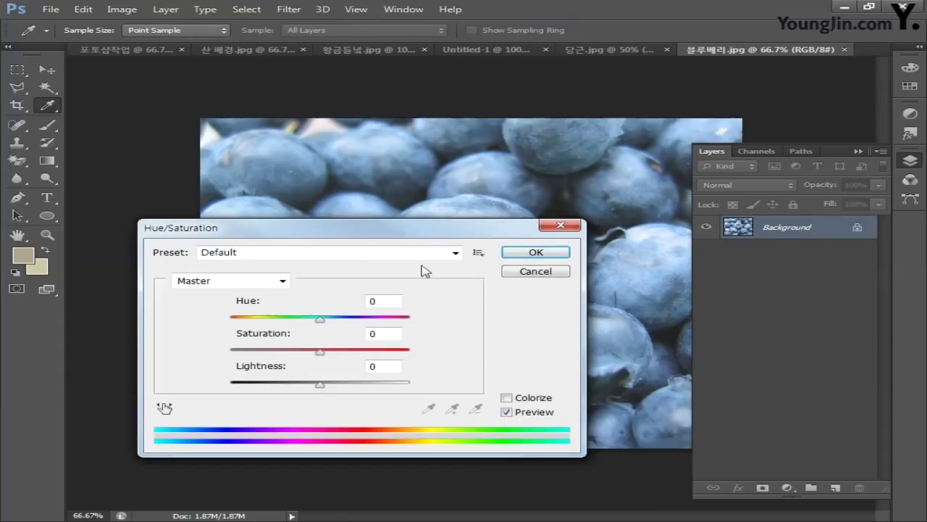
left_click(389, 333)
type("-15")
left_click(385, 366)
type("-20")
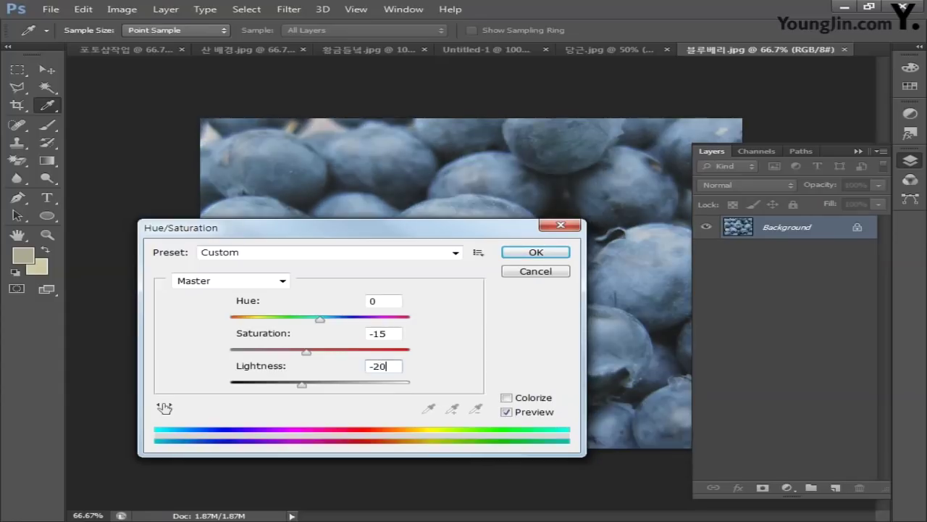
left_click(536, 251)
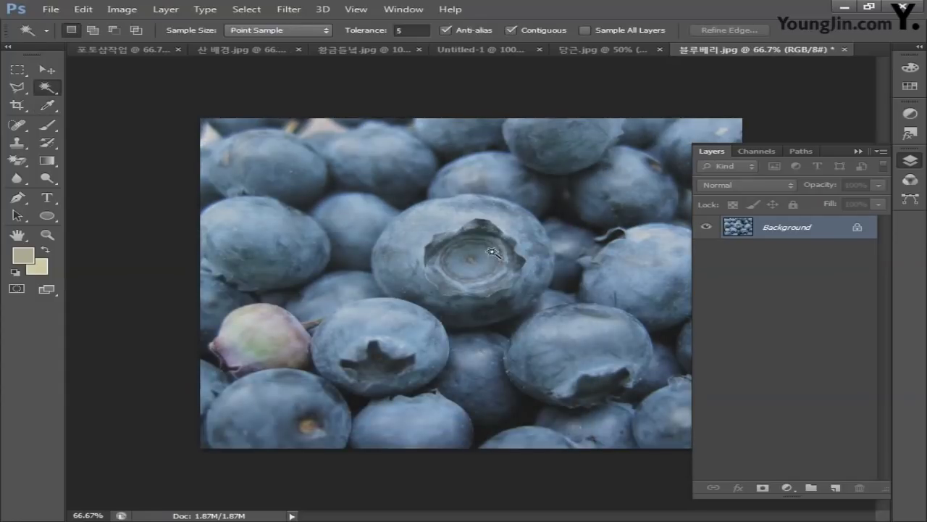
- Apply a Gaussian Blur with a radius of 20 pixels to the blueberry photo
left_click(290, 10)
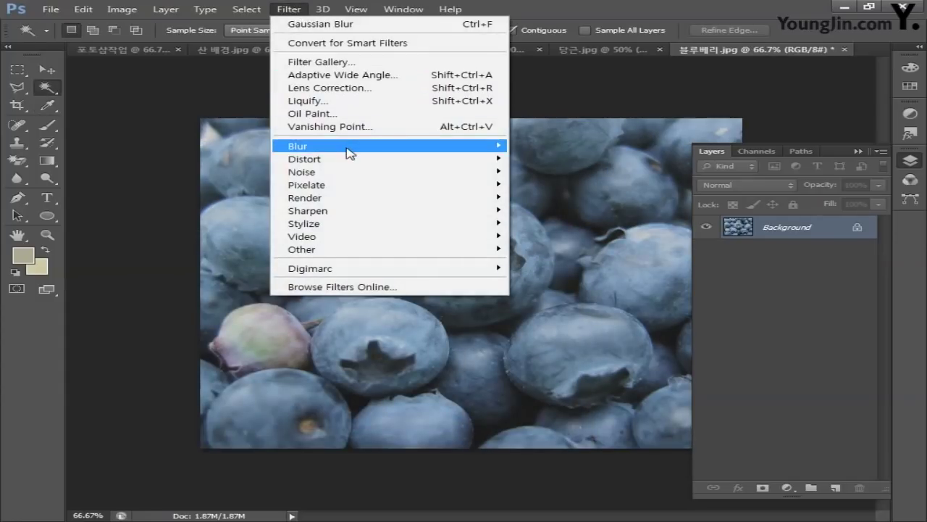
mouse_move(479, 152)
left_click(557, 245)
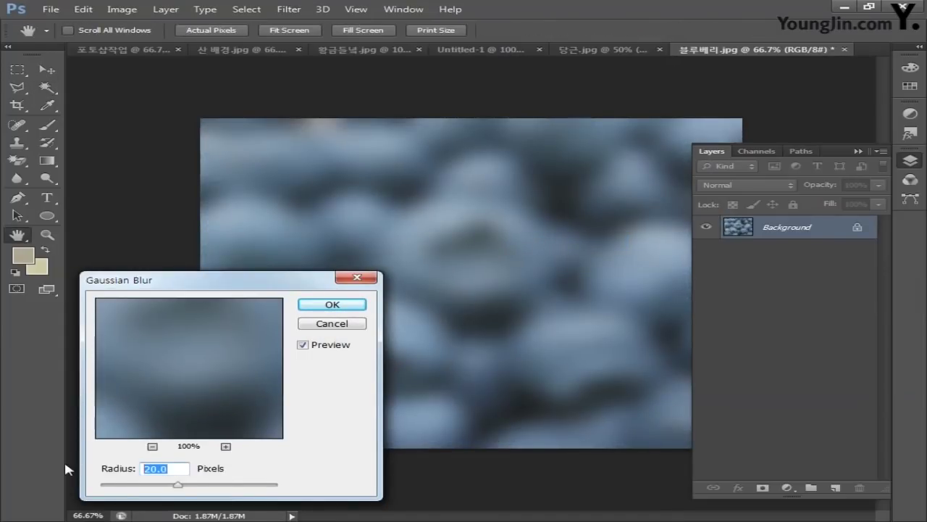
type("20")
left_click(332, 305)
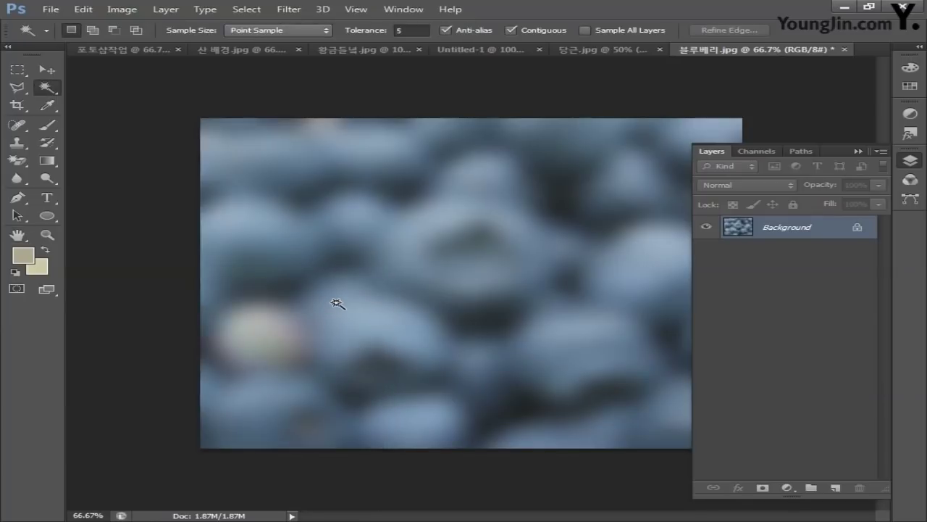
- Copy the entire blurred blueberry photo and paste it into the 포토샵작업 poster document
key("ctrl+a")
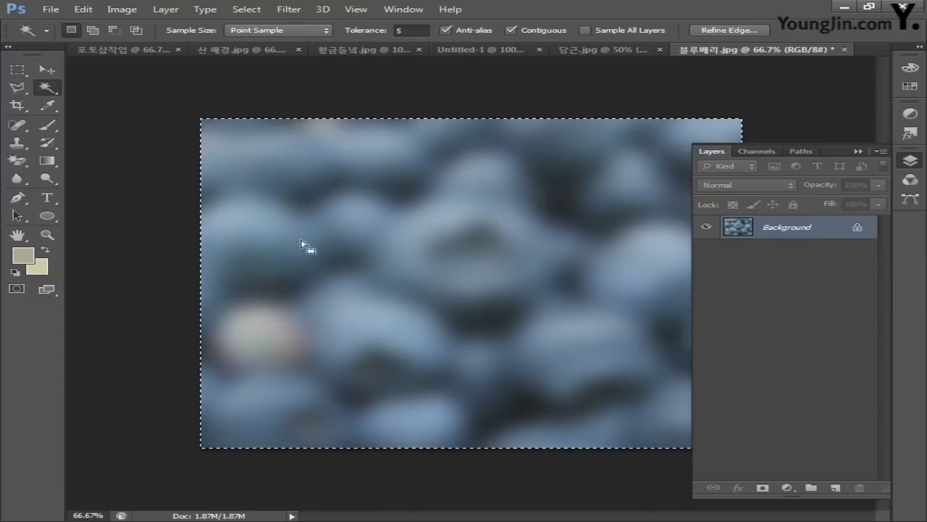
left_click(139, 48)
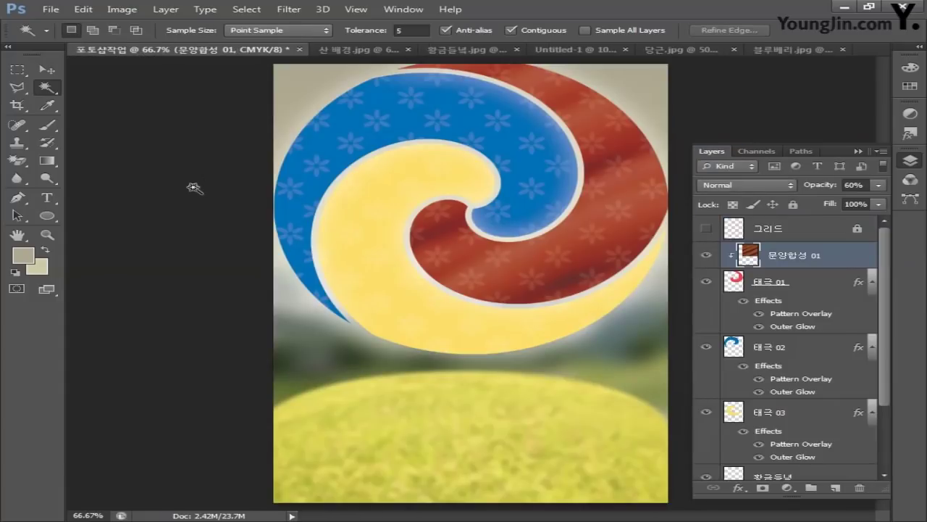
key("ctrl+v")
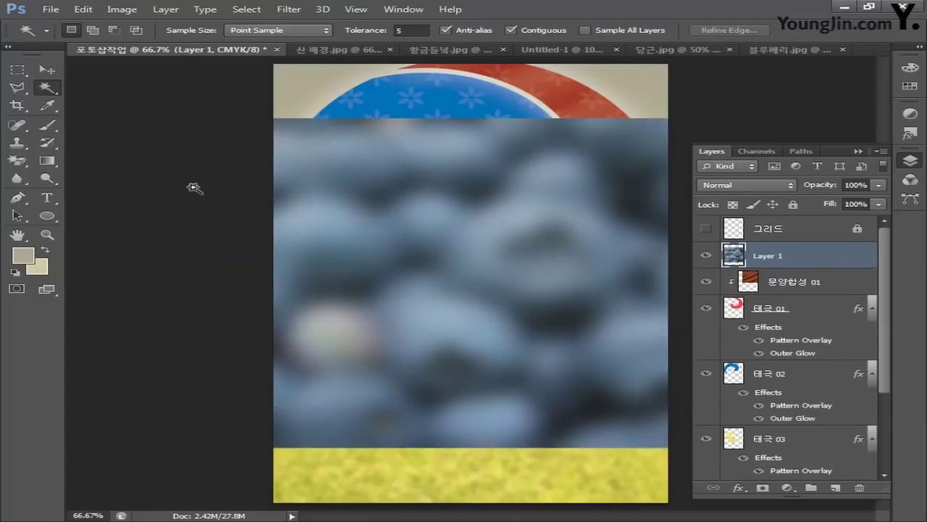
- Scale down the pasted blueberry layer and move it up so it covers the blue swirl across the poster's width
key("ctrl+t")
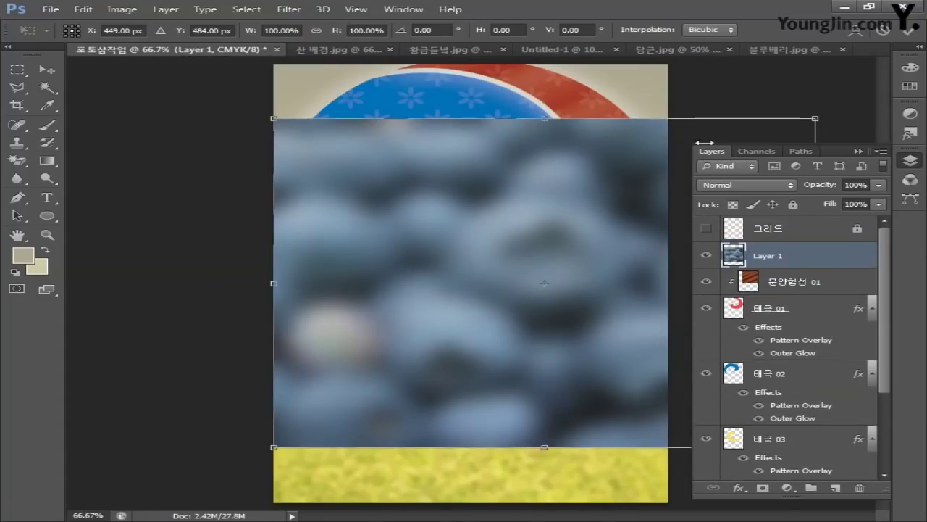
left_click_drag(816, 119, 681, 192)
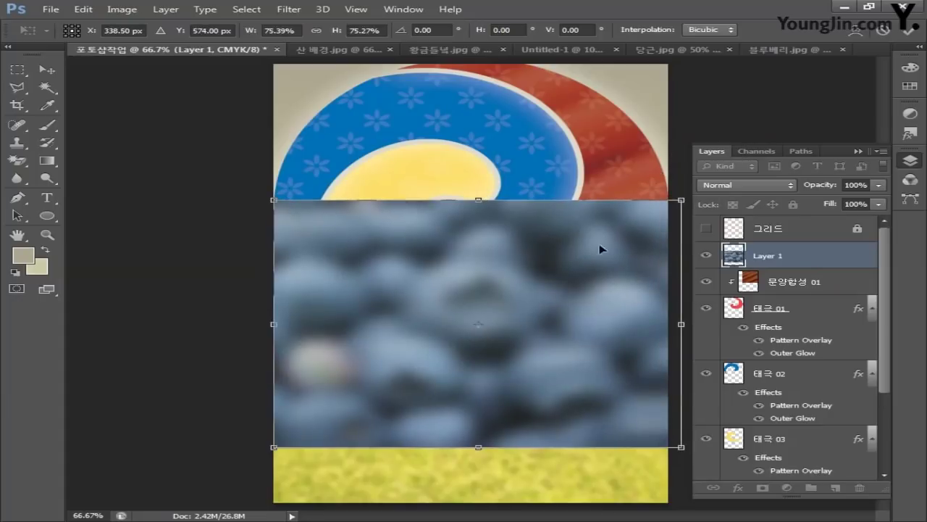
left_click_drag(601, 249, 585, 139)
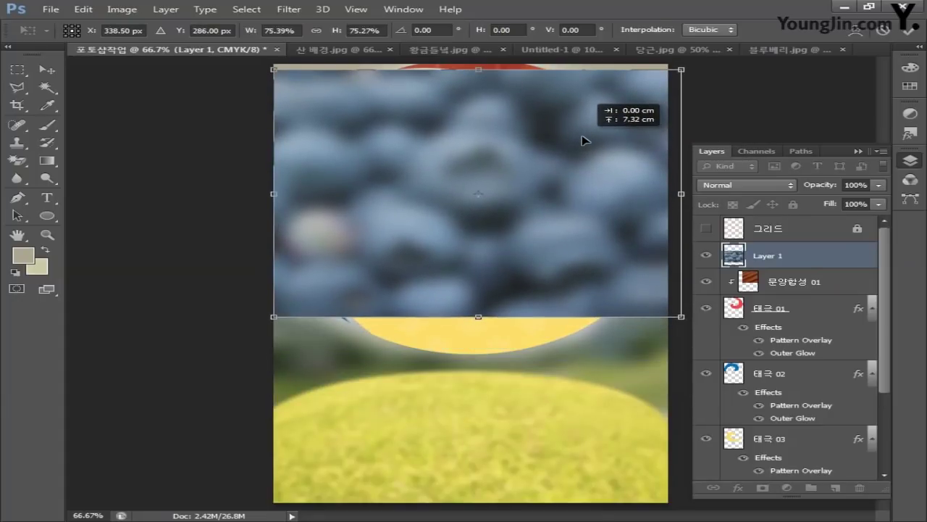
left_click_drag(678, 318, 710, 338)
key("Return")
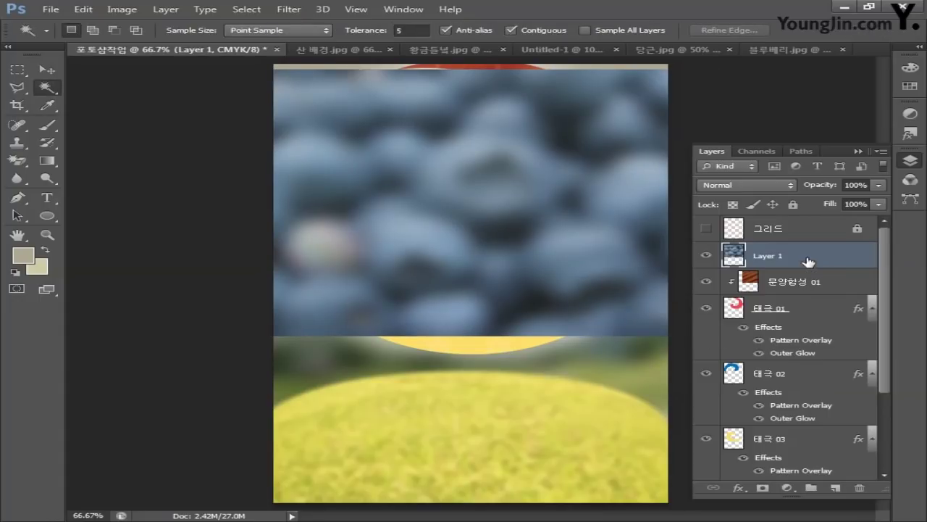
- Move the blueberry layer directly above 태극 02 in the layer order and rename it 문양합성 02
left_click_drag(807, 261, 817, 364)
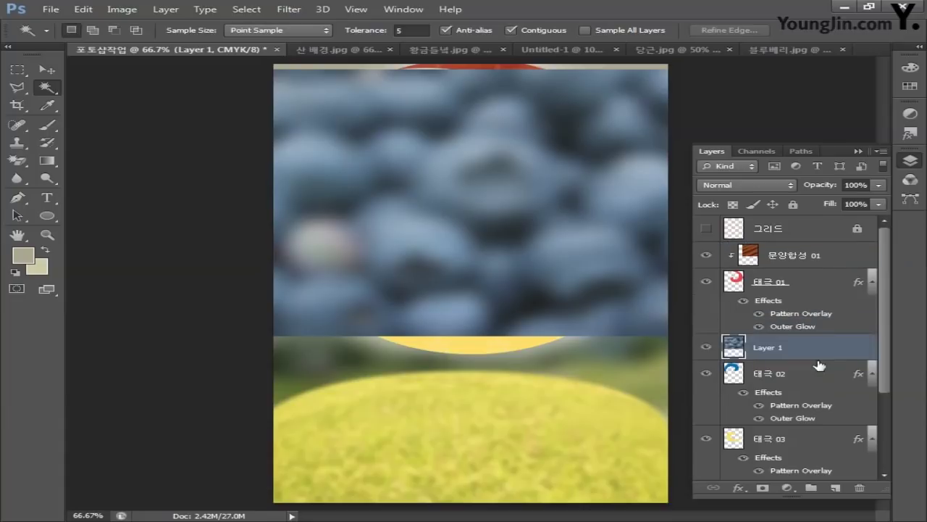
double_click(763, 350)
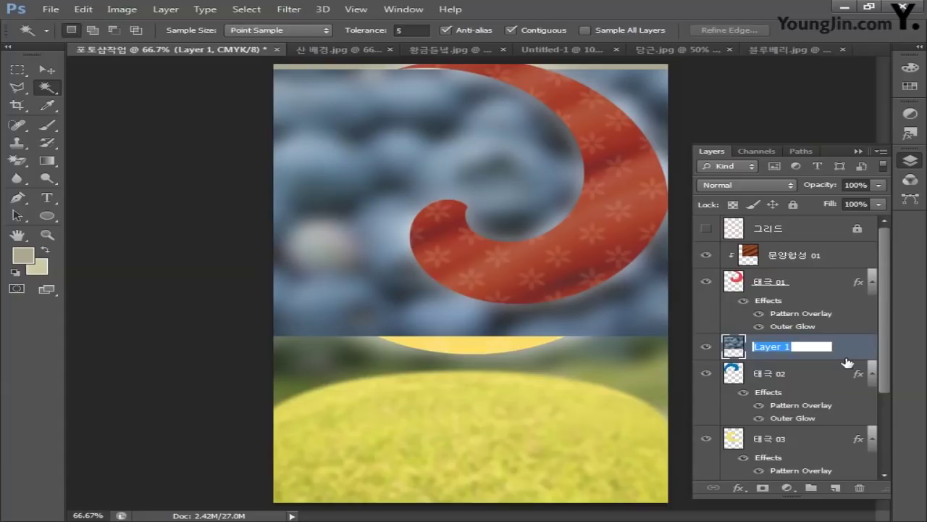
type("문양합성 02")
key("Return")
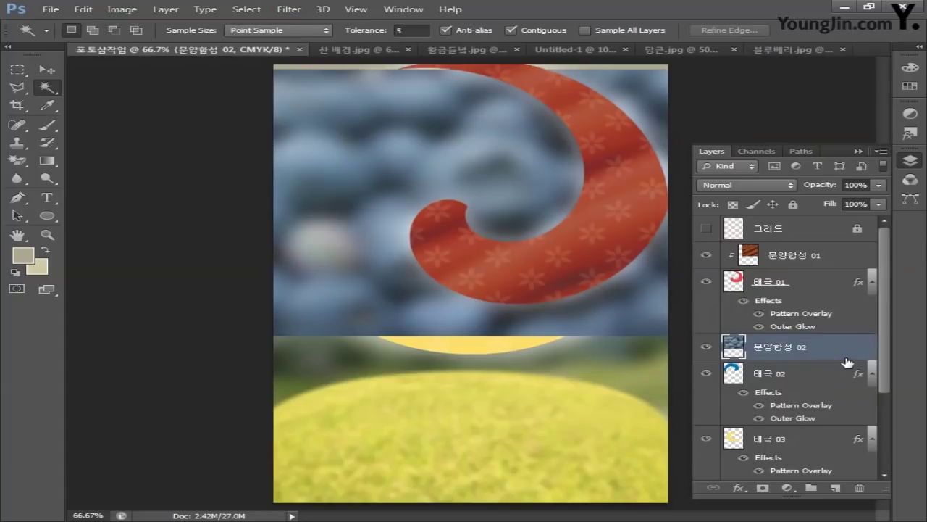
- Clip the 문양합성 02 layer to the 태극 02 swirl and set its opacity to 60%
right_click(841, 349)
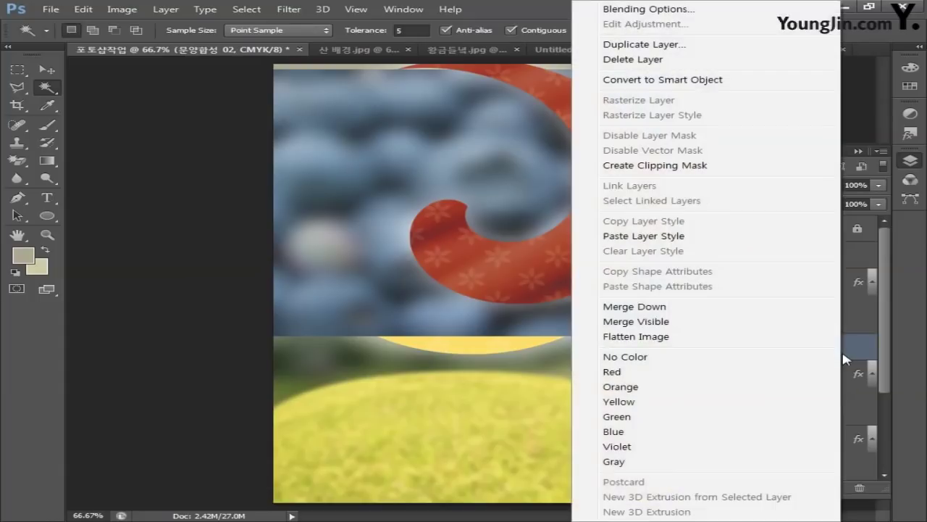
left_click(710, 165)
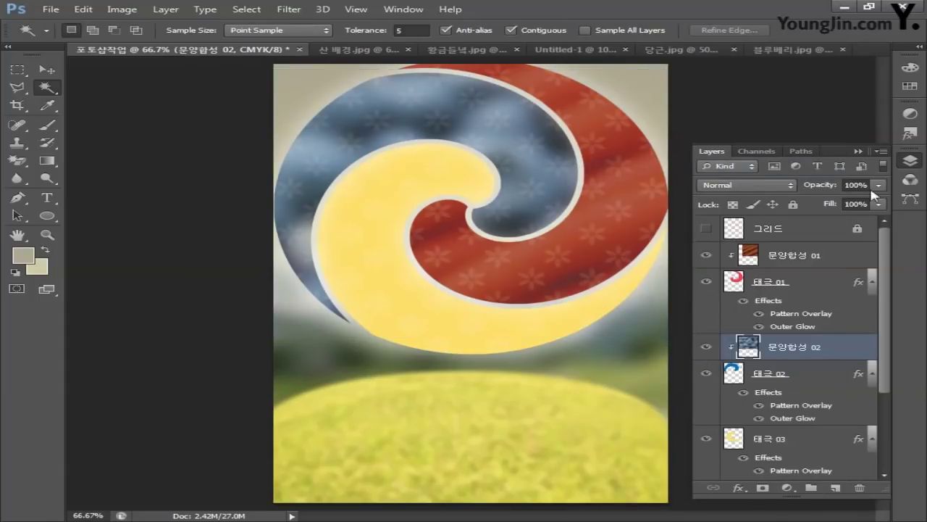
left_click(847, 186)
type("60")
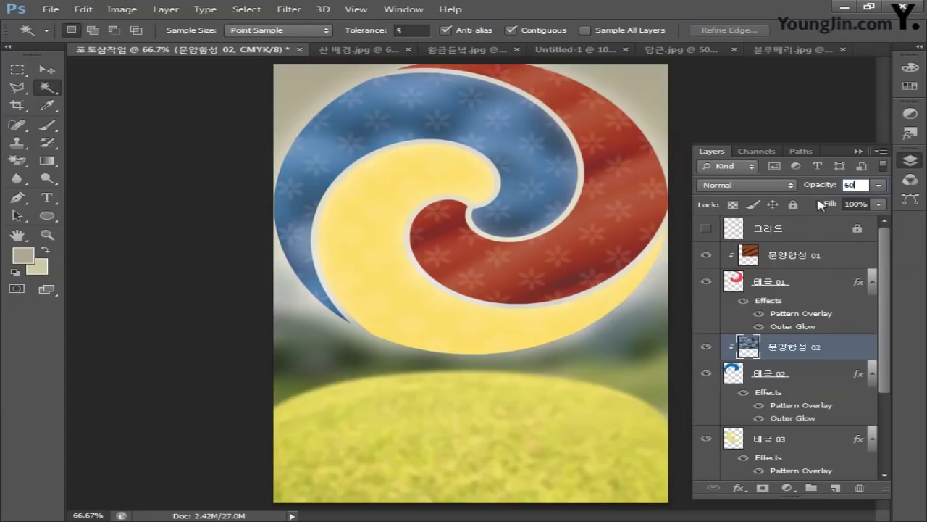
key("Return")
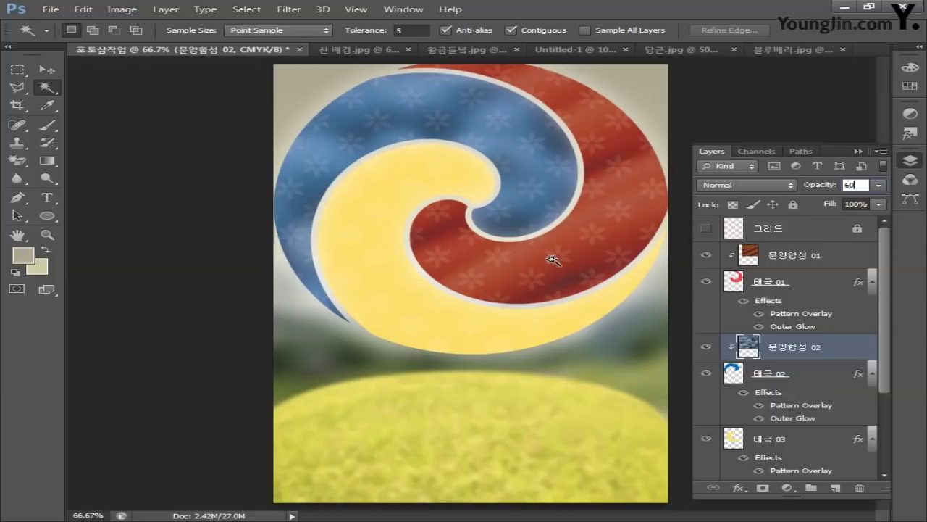
- Open the lettuce photo 상추 from the 제공 파일 folder
left_click(50, 9)
left_click(69, 38)
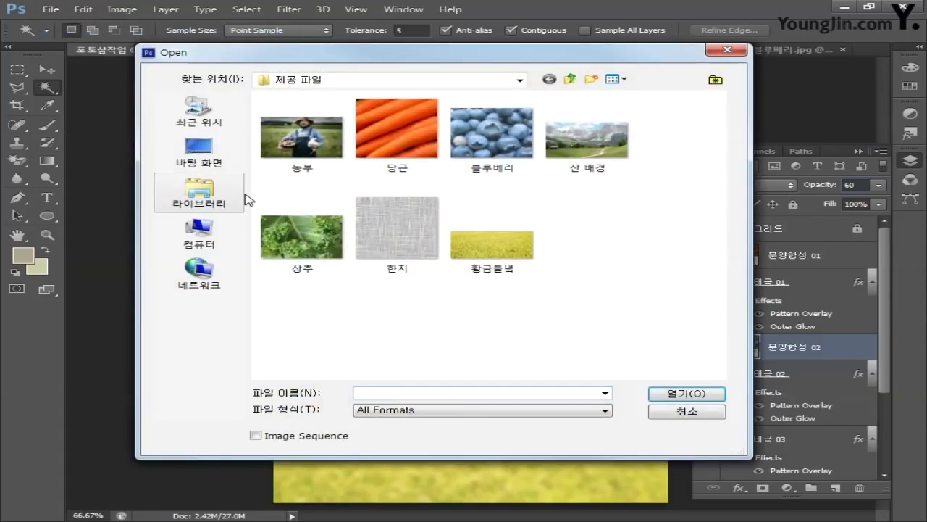
left_click(317, 239)
left_click(664, 394)
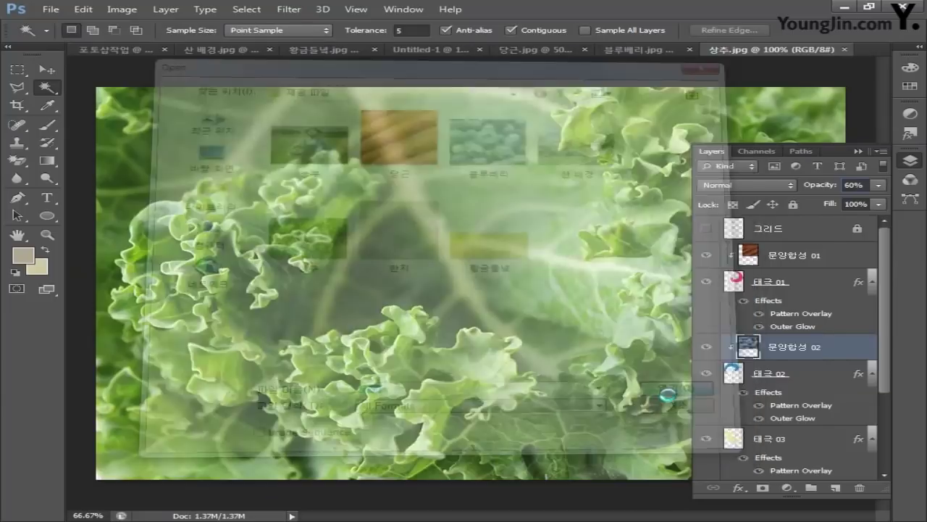
- Darken the lettuce photo with a Hue/Saturation adjustment, setting the lightness to -20
left_click(121, 9)
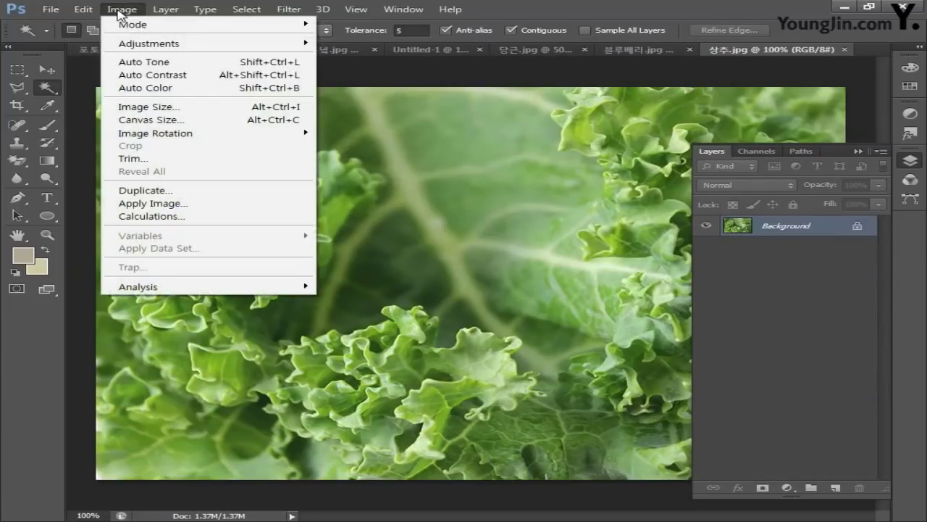
mouse_move(133, 47)
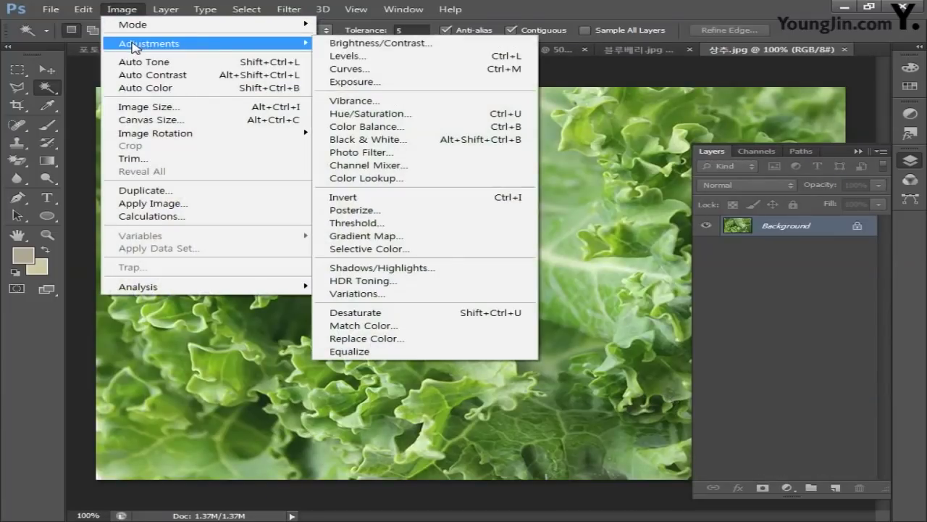
left_click(384, 113)
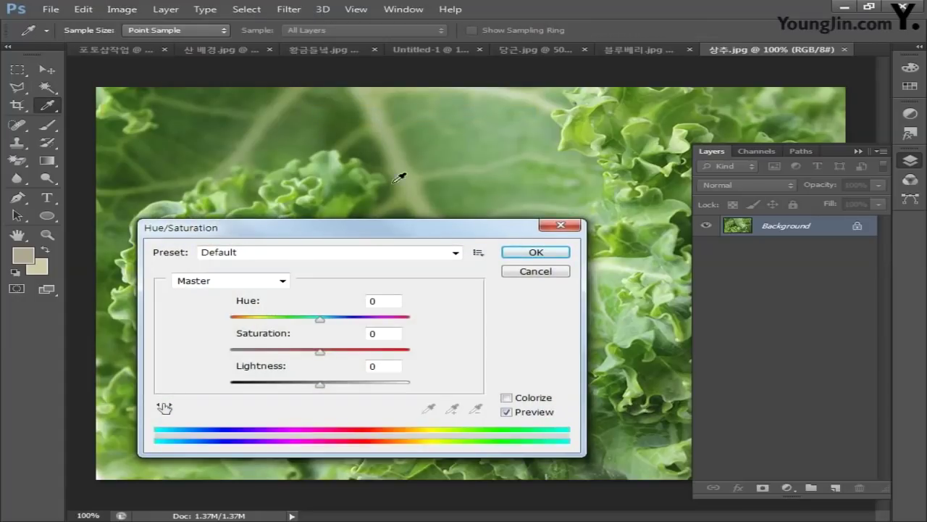
left_click(387, 365)
type("-20")
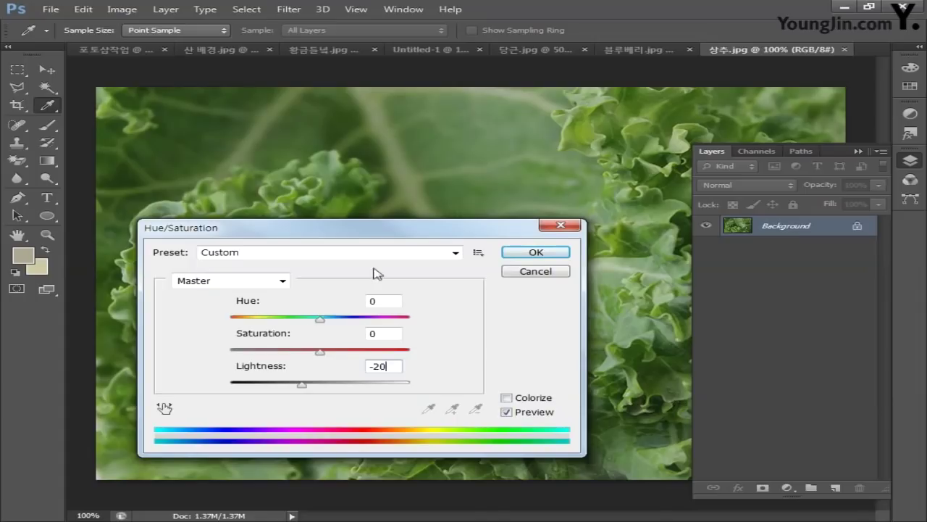
left_click(535, 252)
key("w")
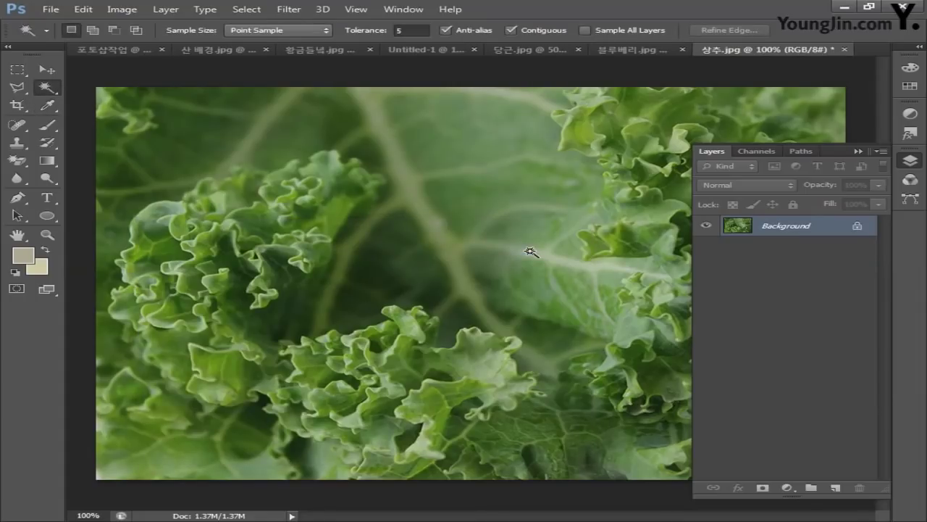
- Reapply the last Gaussian Blur to the lettuce photo and copy the whole image into the 포토샵작업 poster document
left_click(289, 10)
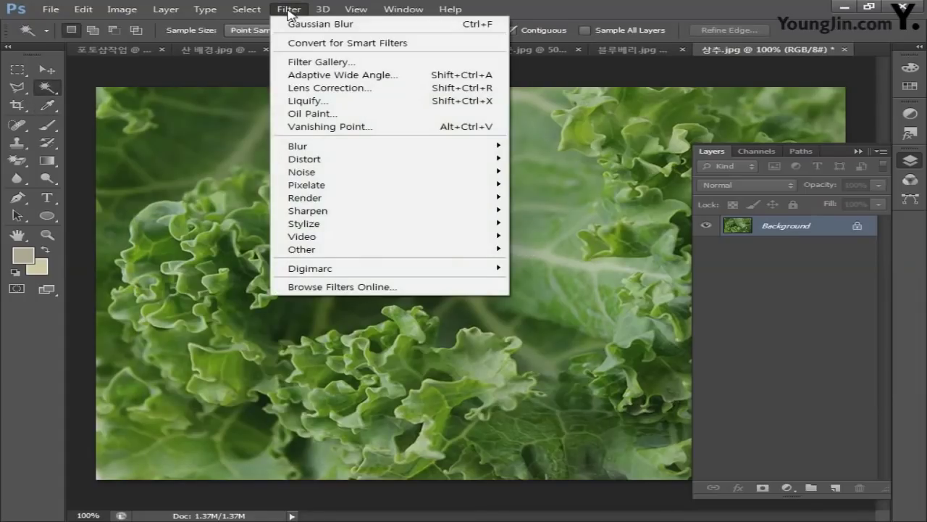
left_click(293, 25)
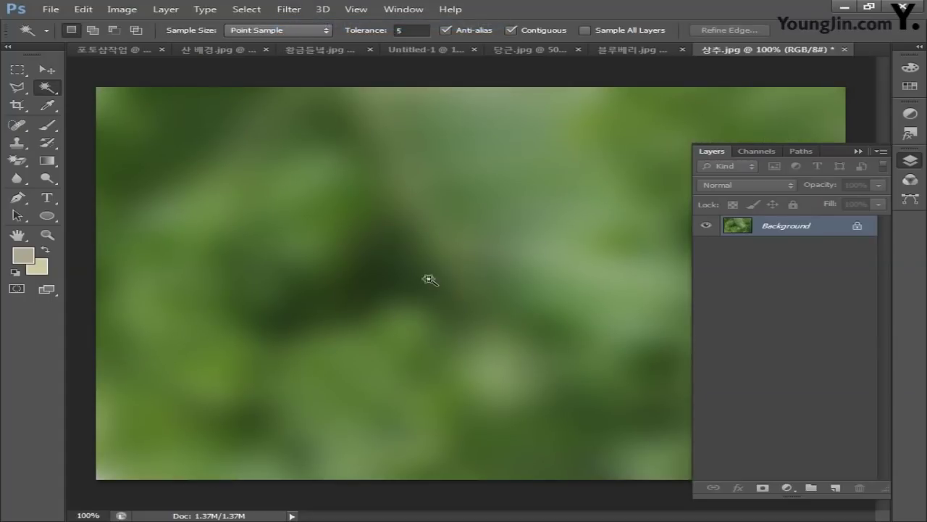
key("ctrl+a")
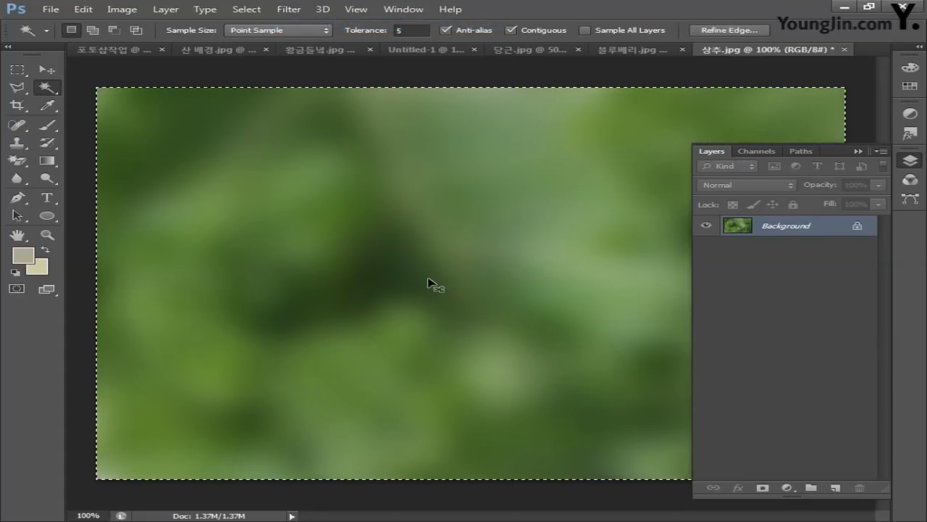
key("ctrl+d")
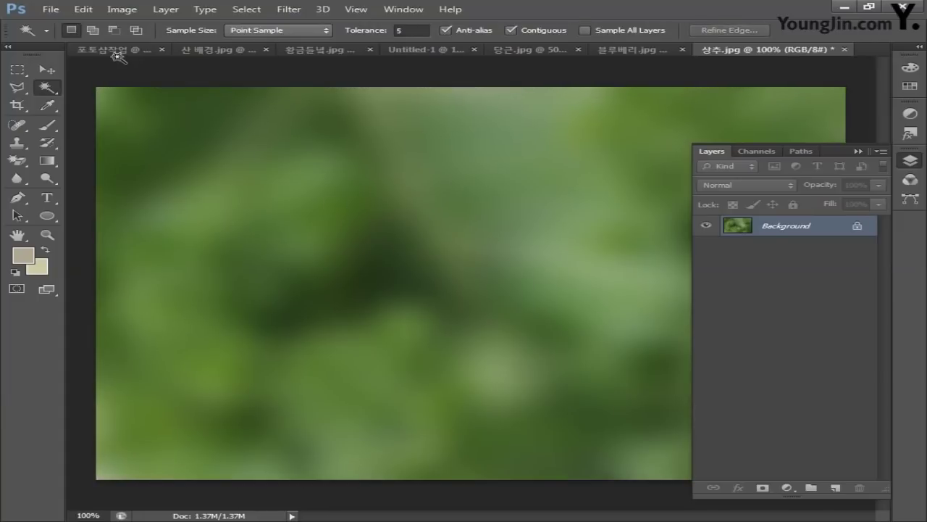
left_click(120, 50)
key("ctrl+v")
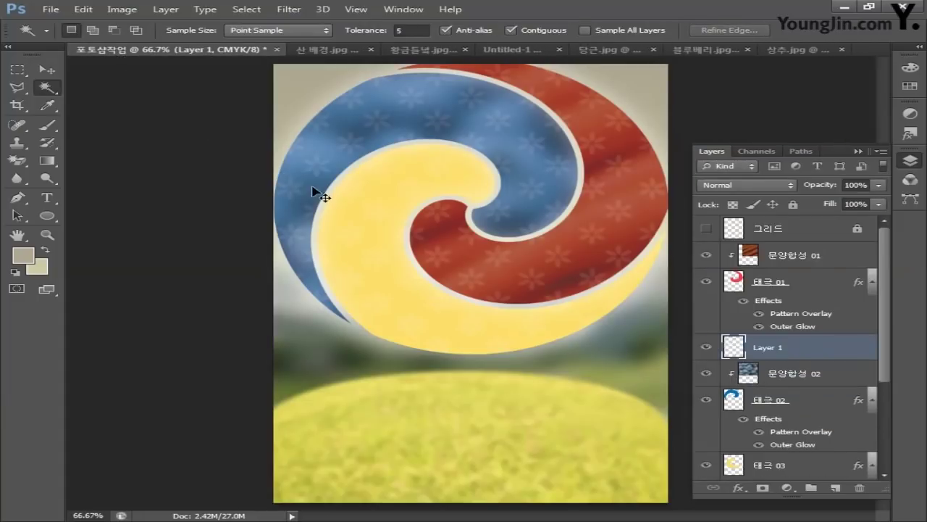
- Scale the pasted lettuce layer to about 89% and position it over the yellow swirl across the poster's width
key("ctrl+t")
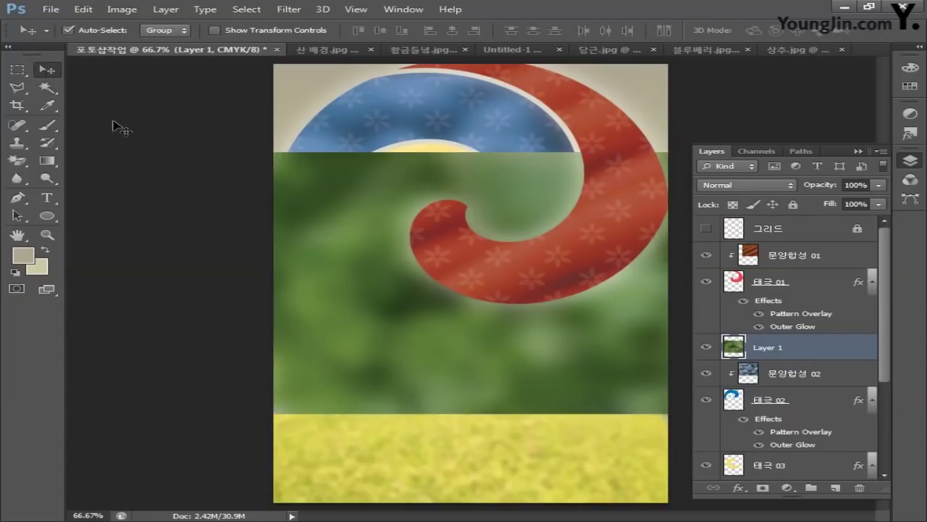
left_click_drag(354, 229, 343, 209)
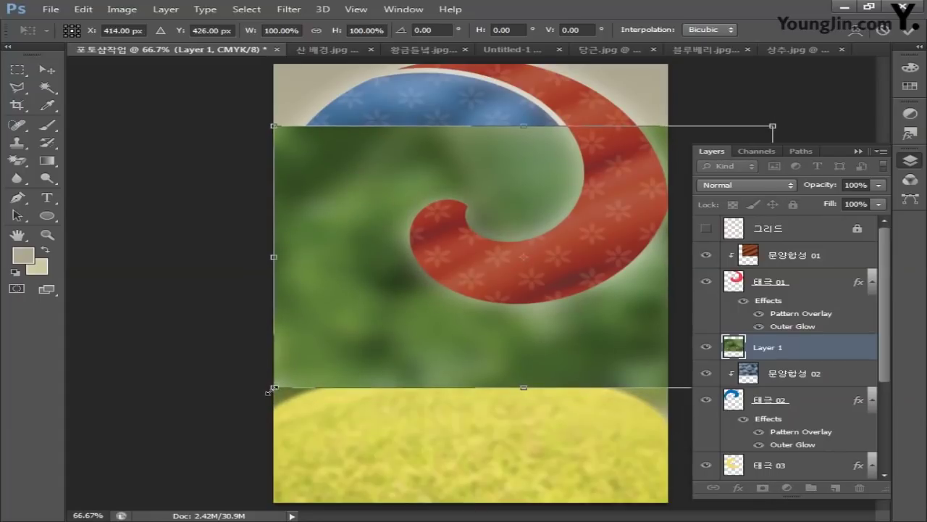
left_click_drag(269, 390, 323, 361)
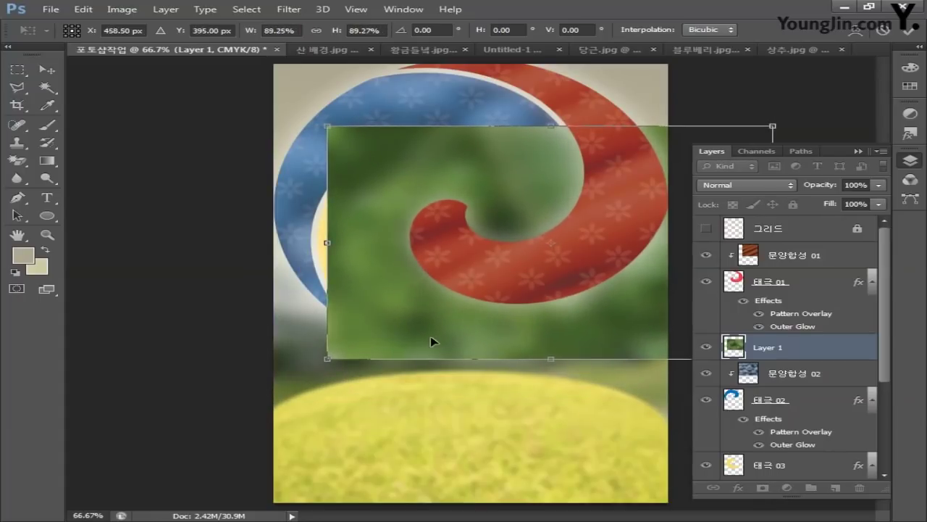
left_click_drag(431, 337, 370, 335)
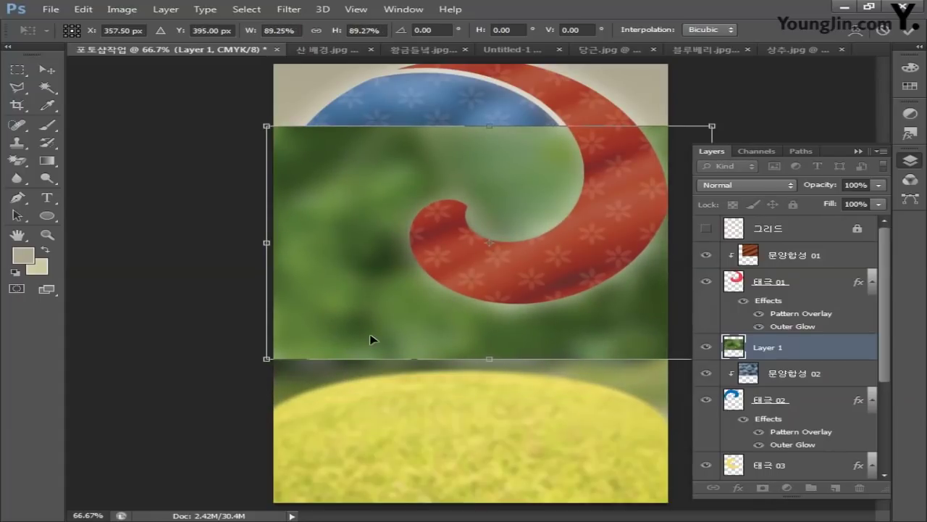
key("Return")
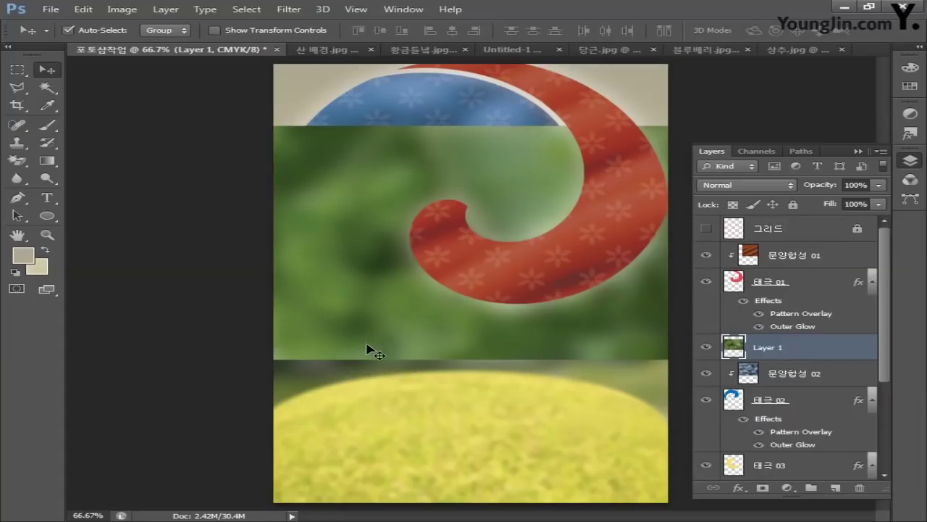
- Set the lettuce layer's opacity to 60%
left_click(848, 185)
type("60")
key("Return")
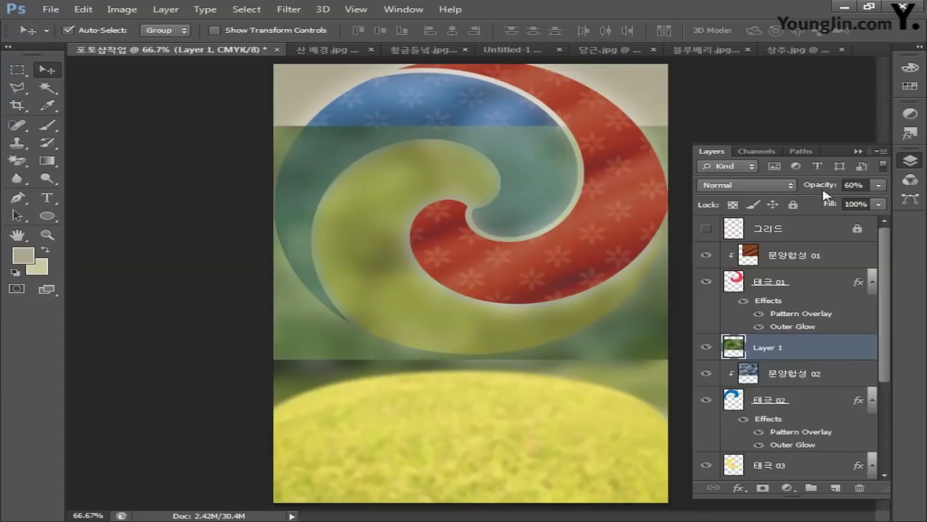
- Move the lettuce layer directly above 태극 03 in the layer order and rename it 문양합성 03
left_click_drag(819, 349, 827, 445)
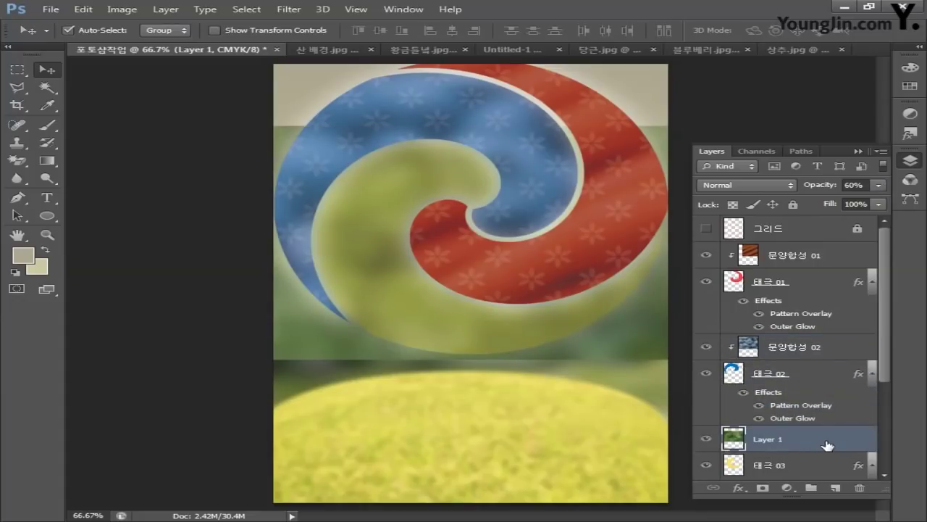
double_click(769, 442)
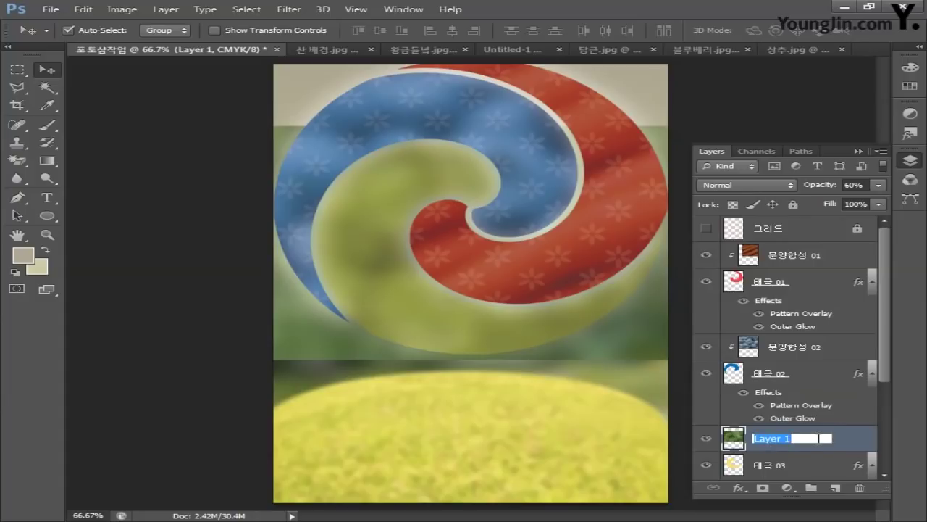
type("문양합서")
key("Return")
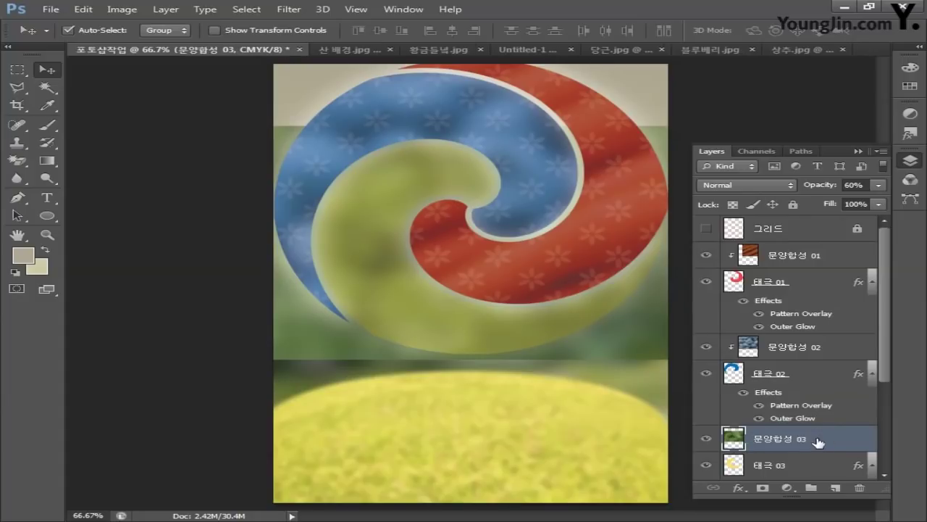
- Clip the 문양합성 03 lettuce layer to the 태극 03 swirl
right_click(818, 441)
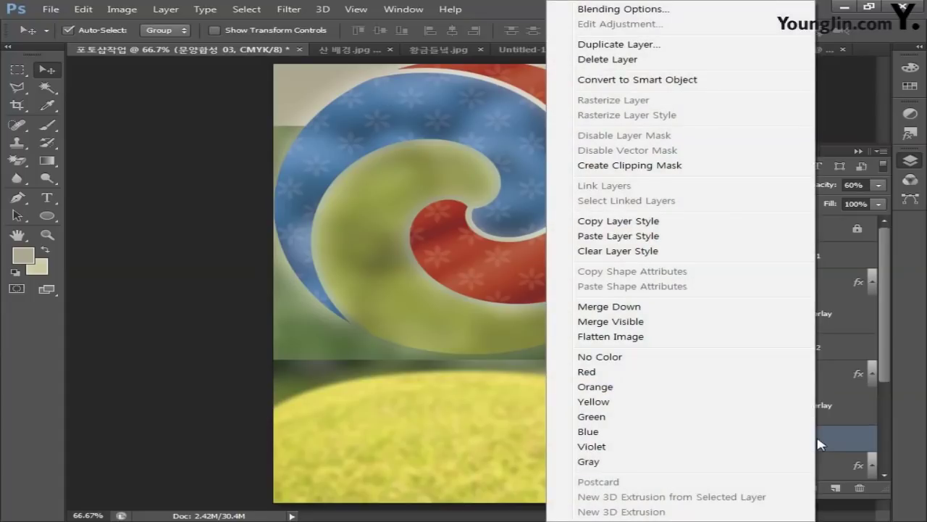
left_click(665, 176)
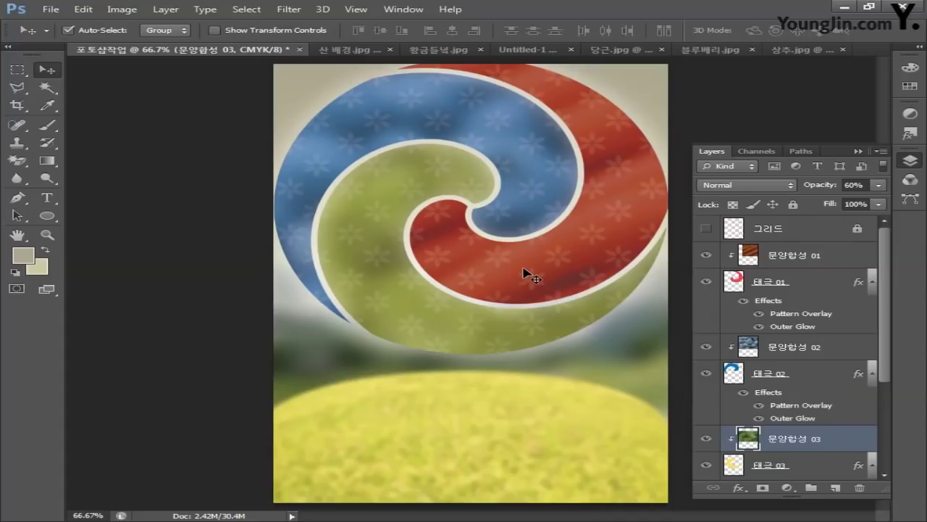
- Open the 한지 paper texture image from the 제공 파일 folder
left_click(50, 9)
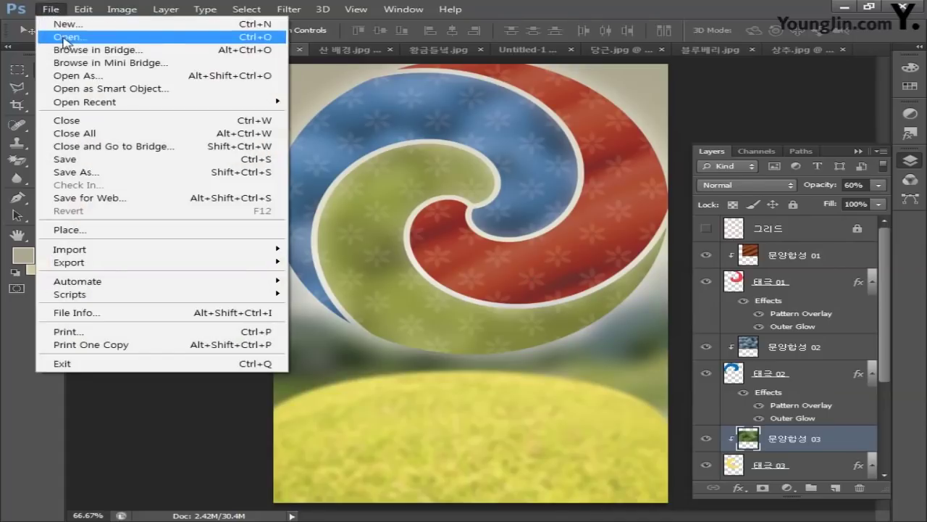
left_click(66, 37)
left_click(389, 237)
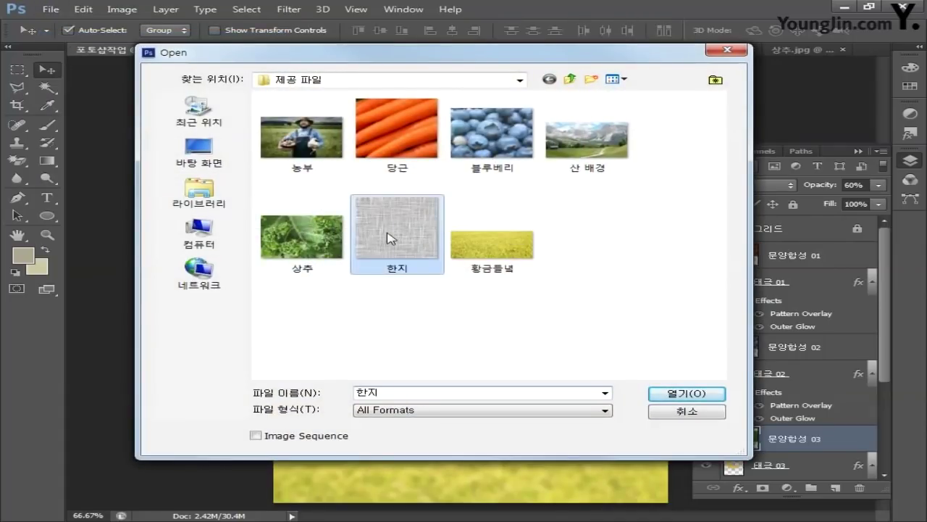
left_click(658, 392)
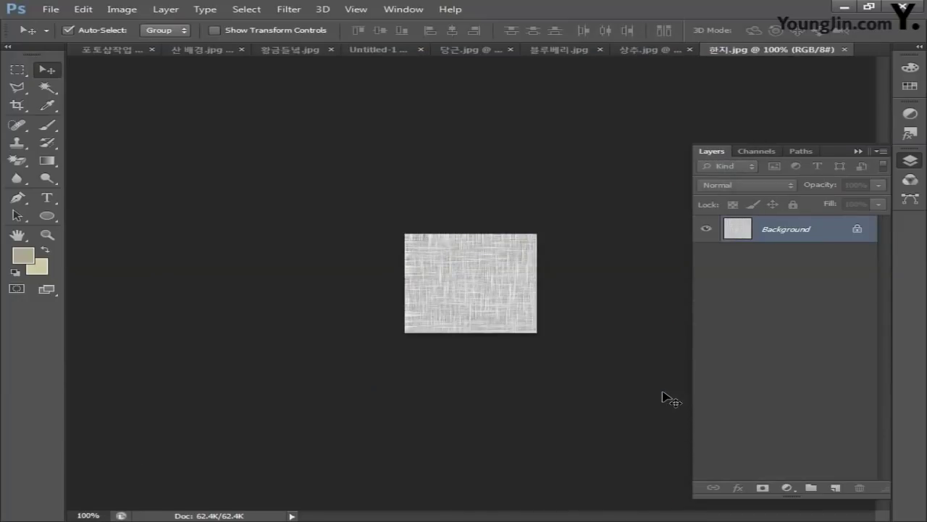
- Define the whole 한지 texture image as a pattern named 한지.jpg
left_click(84, 9)
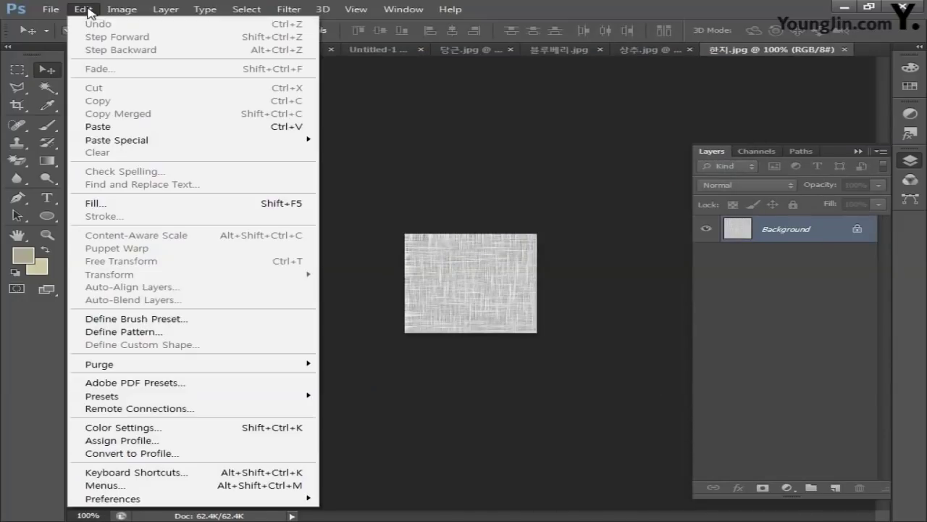
left_click(173, 331)
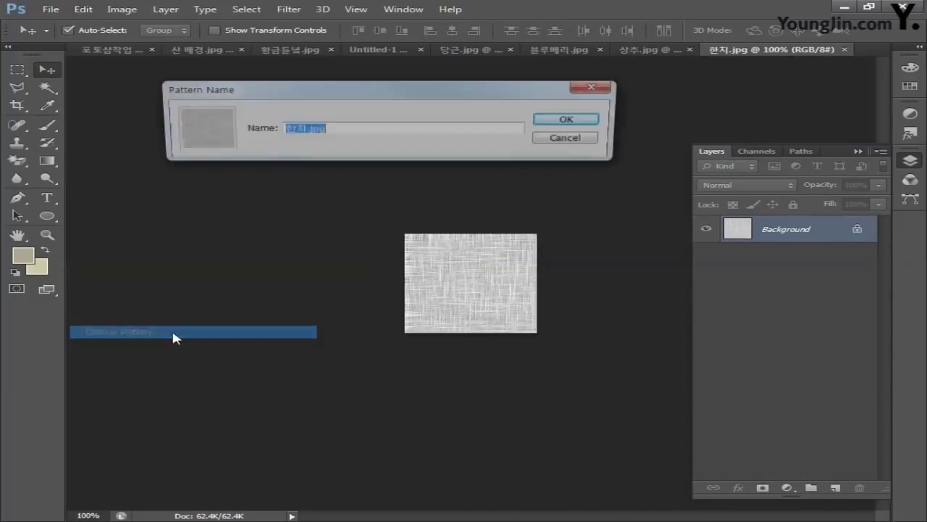
left_click(563, 121)
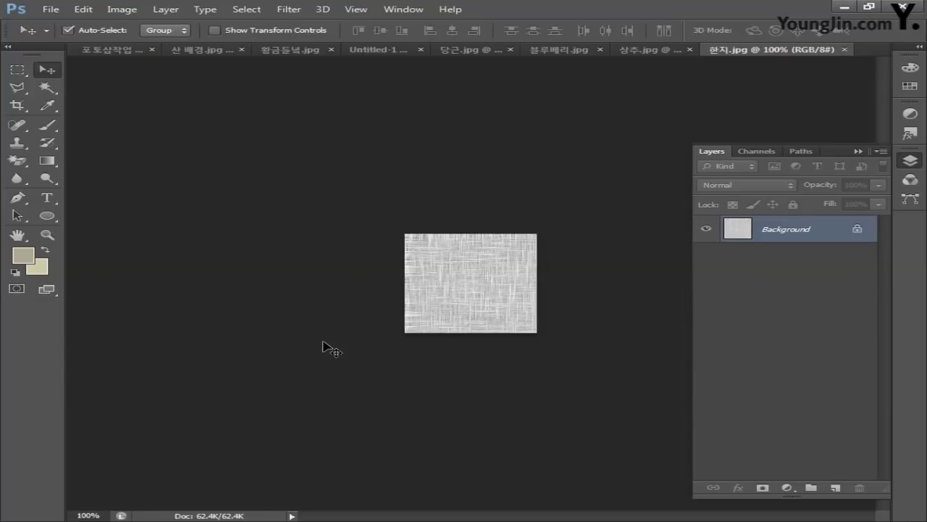
- In the 포토샵작업 poster document, add a new layer named 한지패턴 and place it directly below the 그리드 layer
left_click(111, 50)
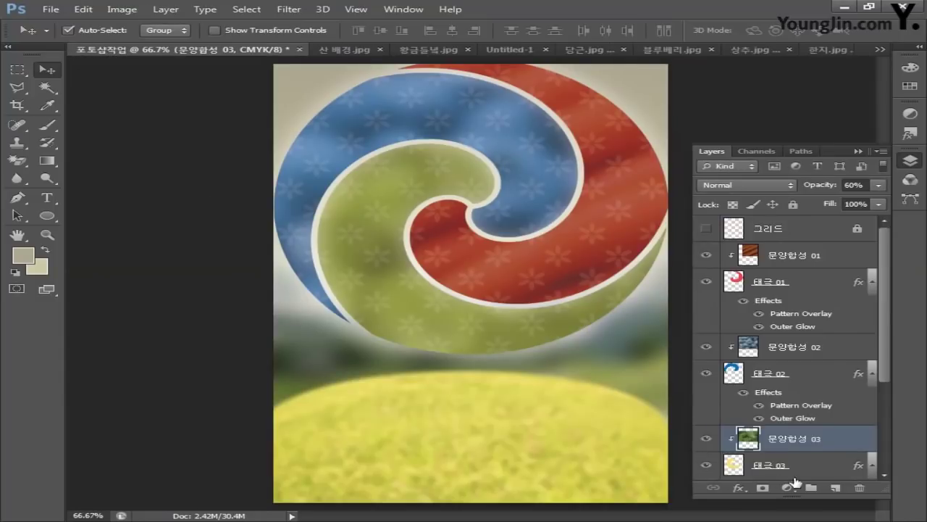
left_click(835, 488)
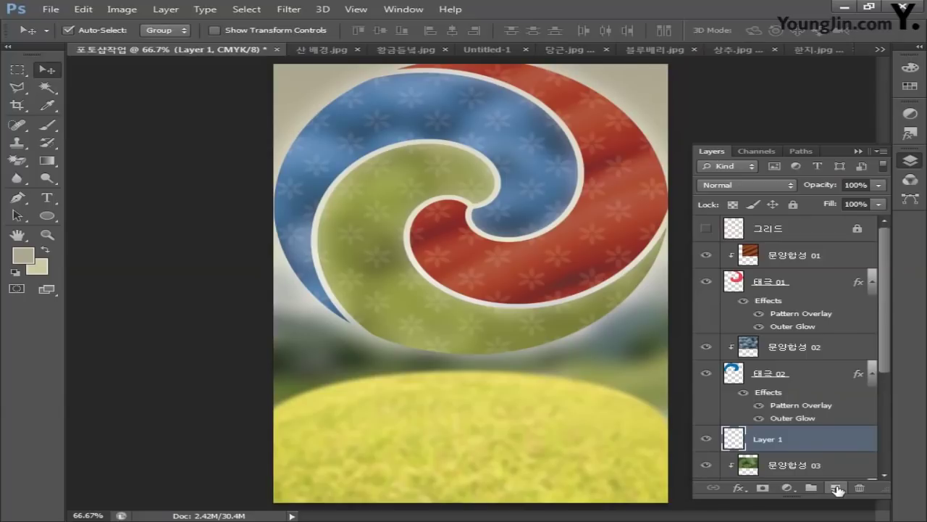
double_click(767, 440)
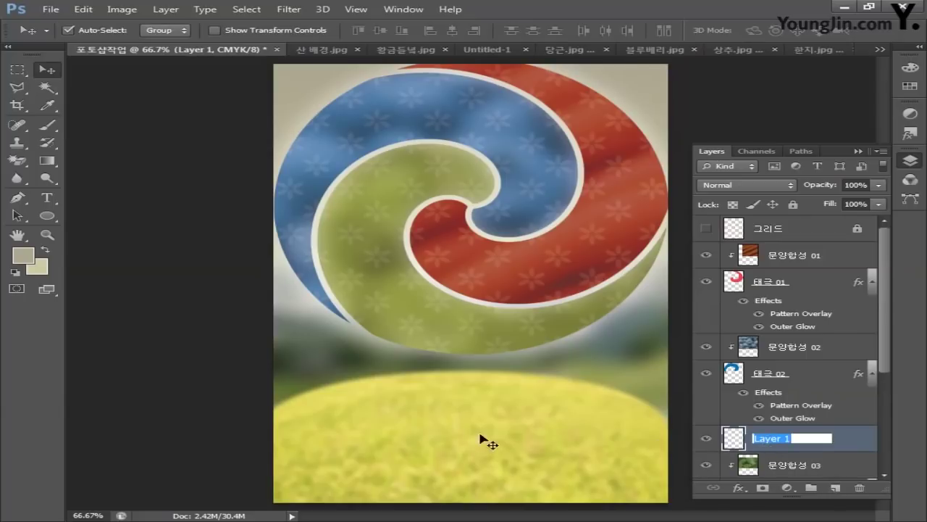
type("한지패턴")
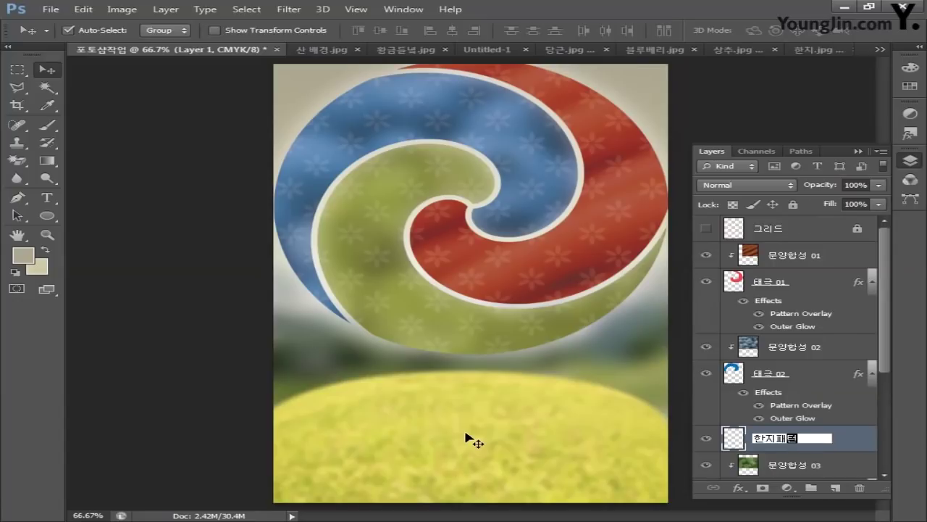
key("Return")
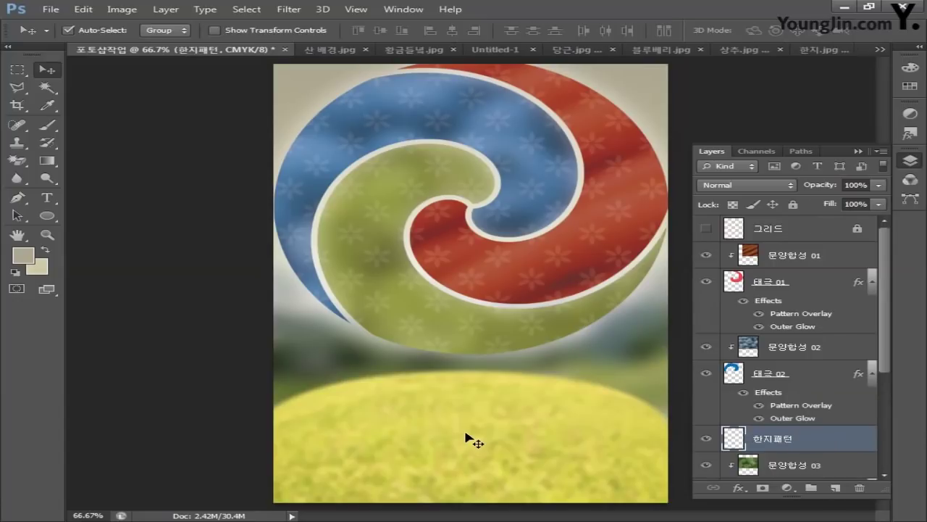
left_click_drag(817, 439, 807, 251)
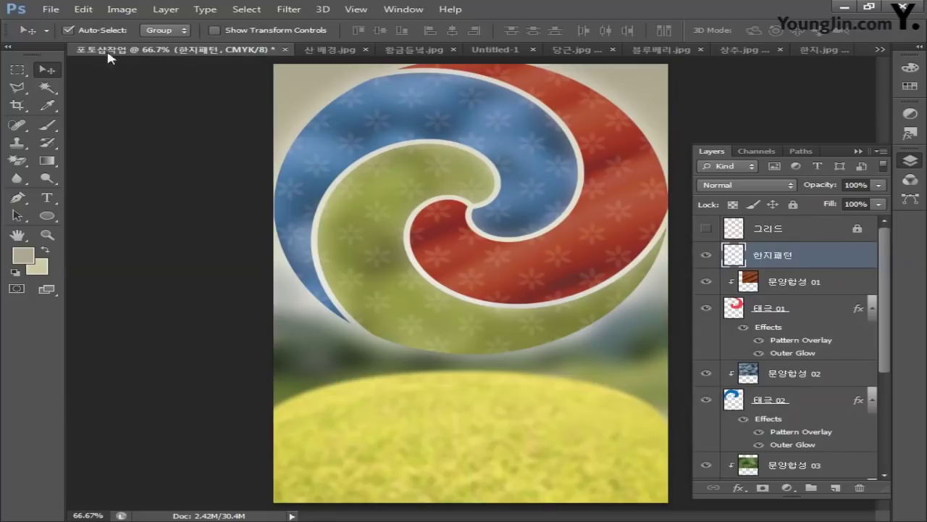
- Fill the 한지패턴 layer with the gray 한지 paper pattern, using Pattern as the fill contents
left_click(83, 10)
left_click(101, 203)
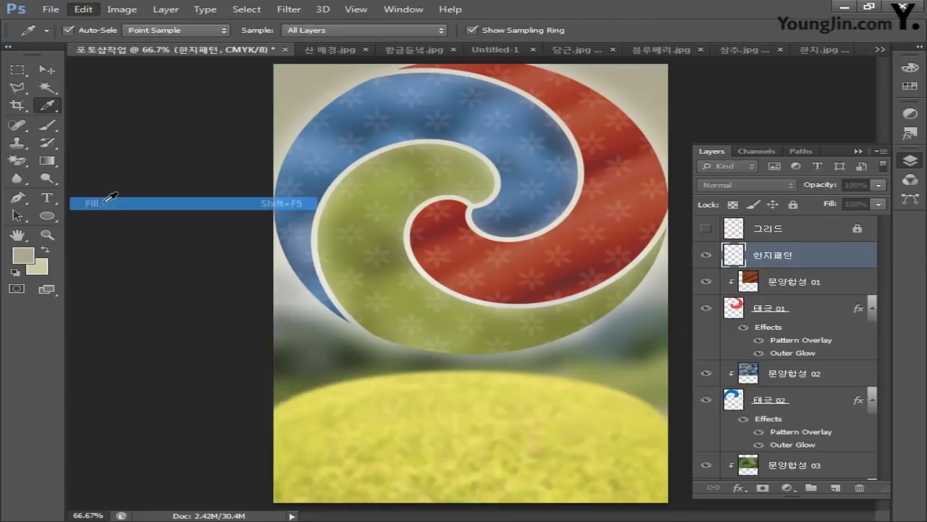
left_click(205, 317)
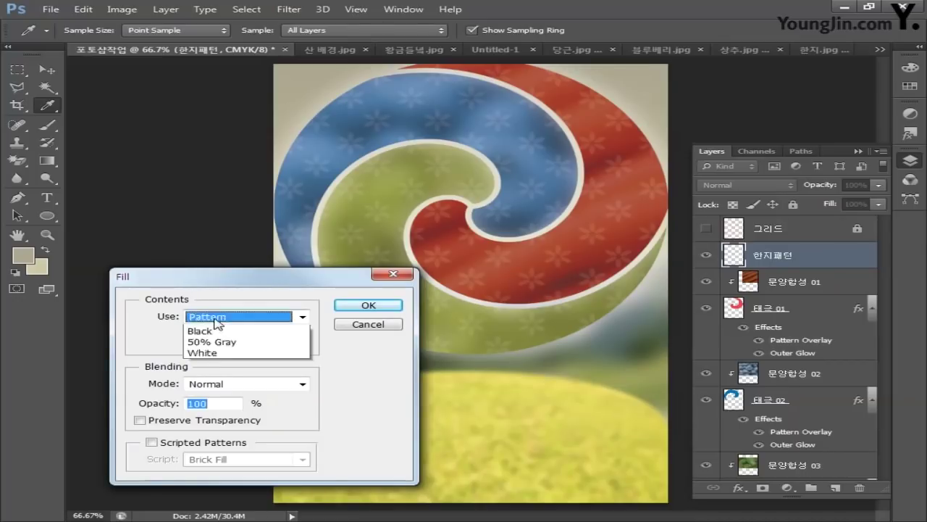
left_click(233, 384)
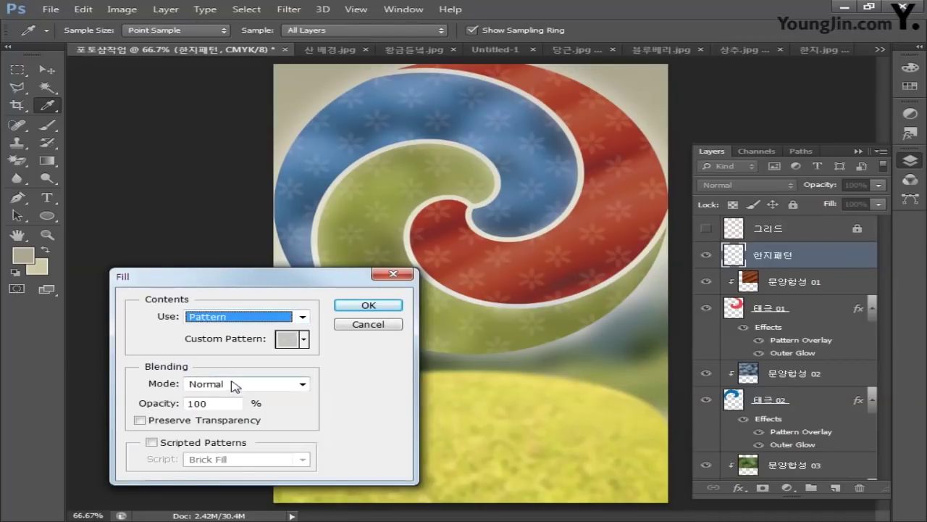
- Fill the 한지패턴 layer with the last custom pattern in the set, the grey woven paper texture
left_click(305, 339)
left_click(321, 392)
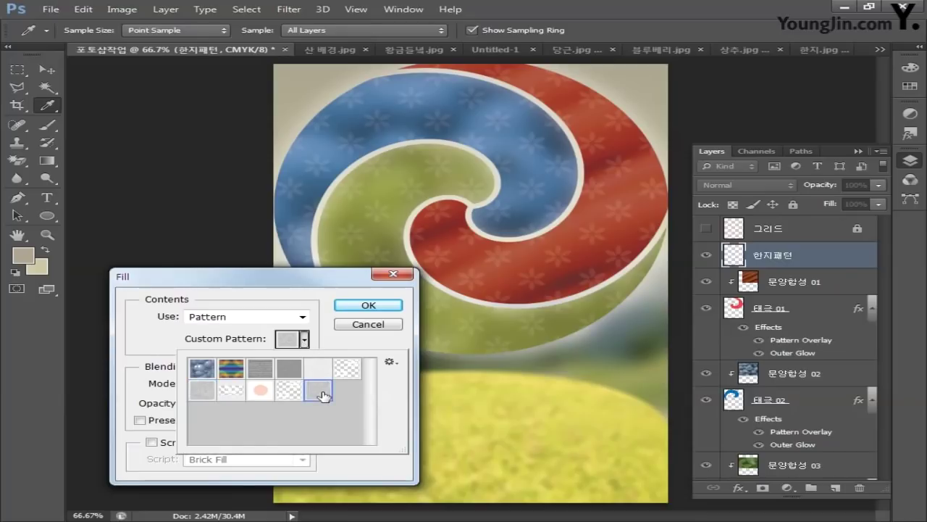
left_click(368, 306)
key("v")
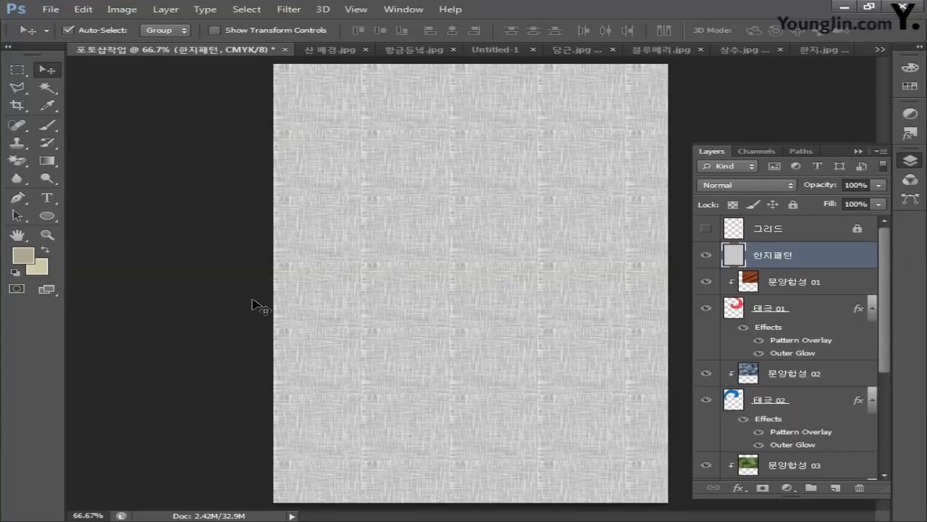
- Set the 한지패턴 layer's blending mode to Linear Burn and its opacity to 30%
left_click(767, 185)
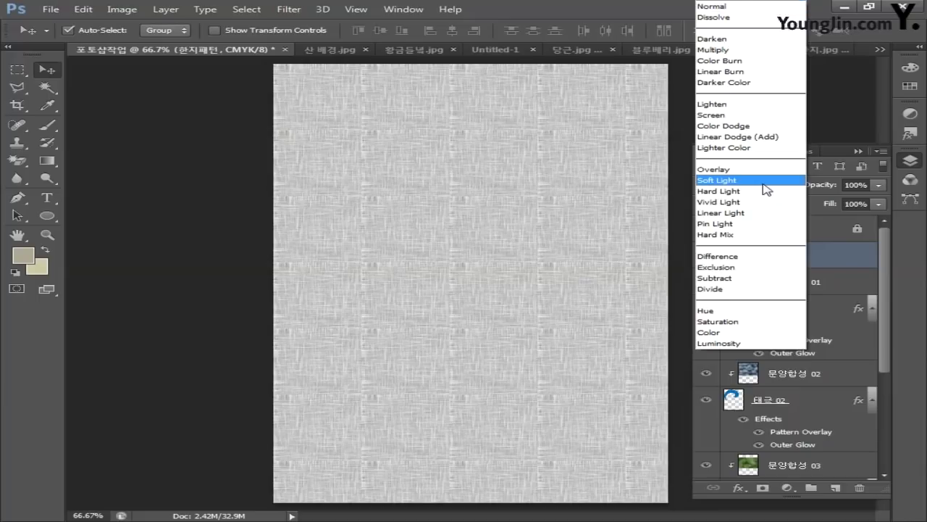
left_click(751, 71)
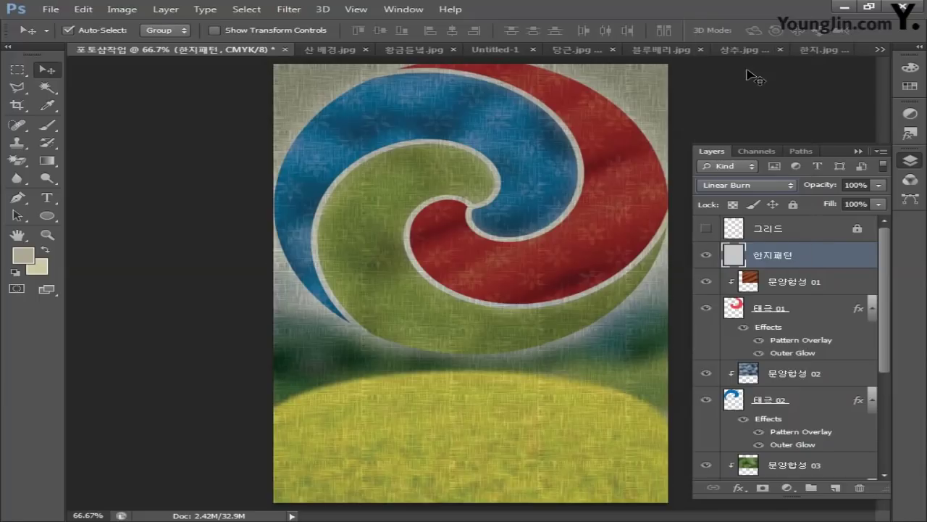
left_click(868, 185)
type("30")
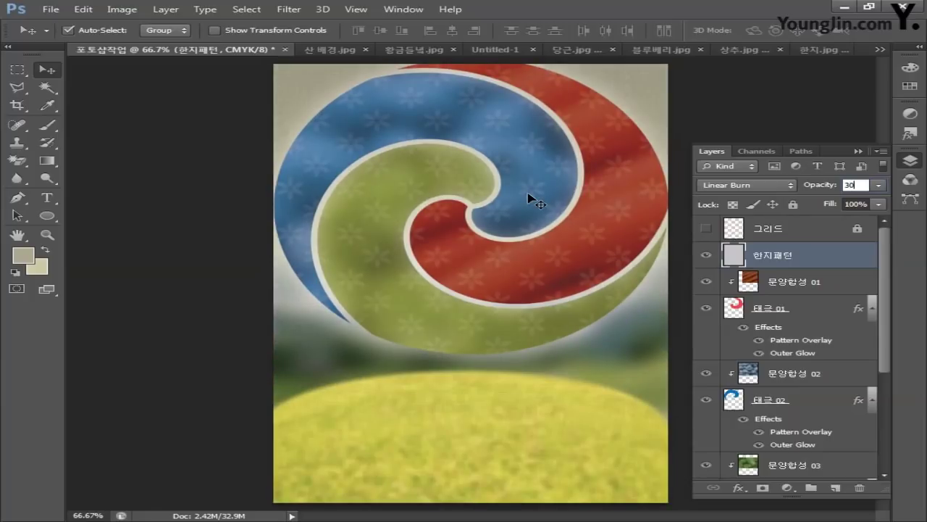
key("Return")
- Add a new layer above 한지패턴 and name it 망점 박스
left_click(840, 489)
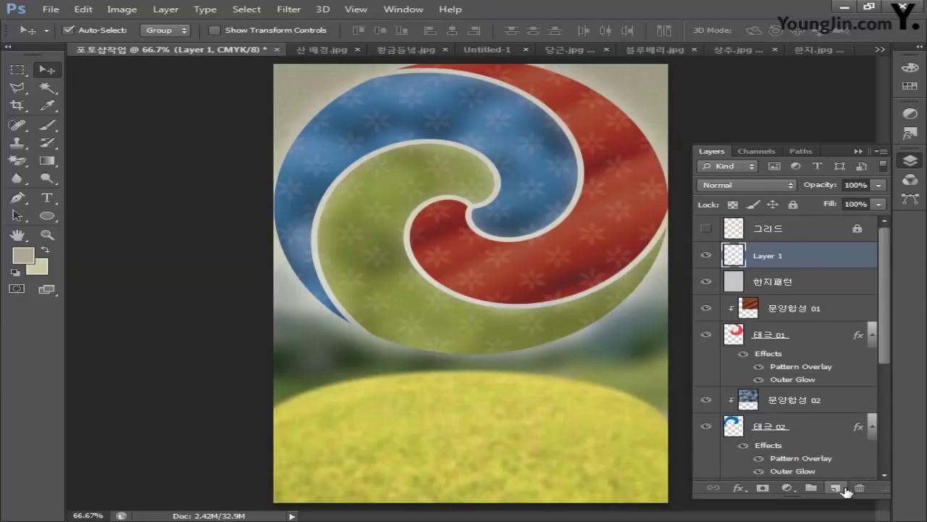
double_click(760, 257)
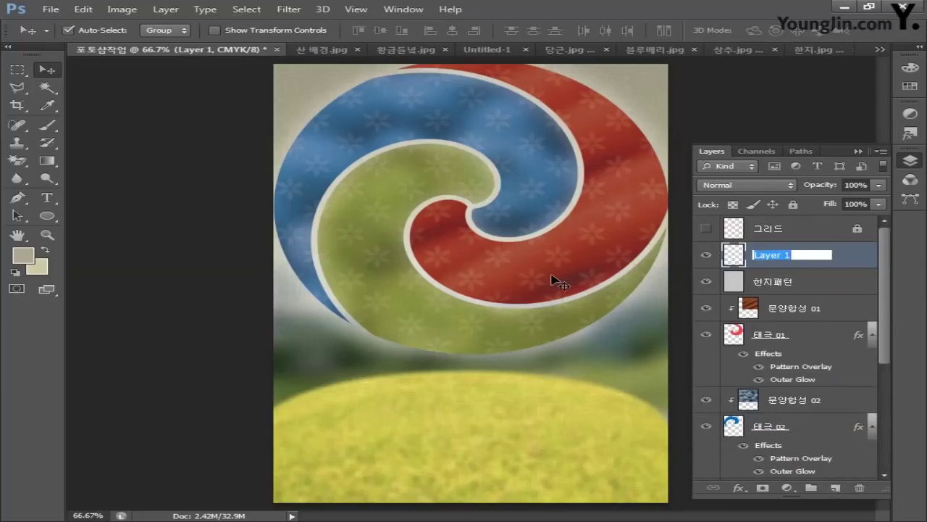
type("망점 박스")
key("Return")
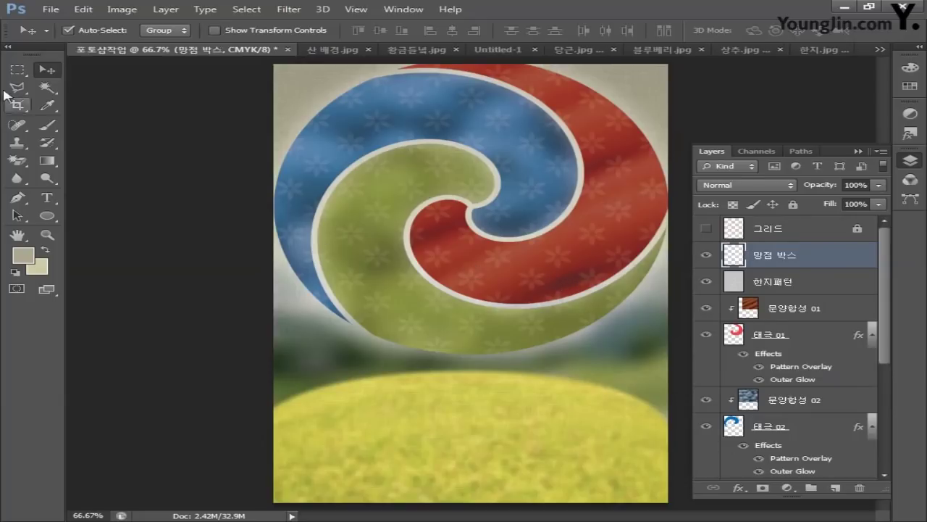
- Select a square area at the bottom centre of the poster and fill it with CMYK colour 30/30/30/0
left_click(18, 70)
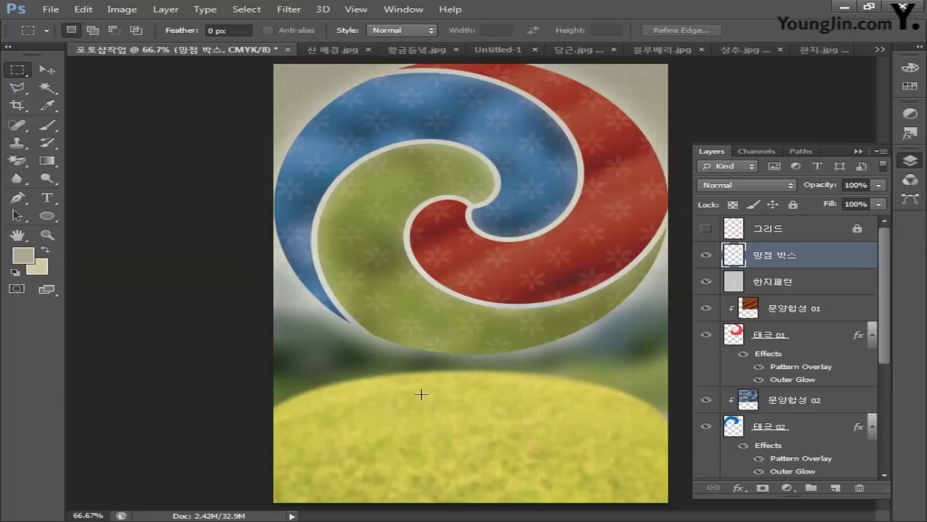
left_click_drag(409, 387, 526, 503)
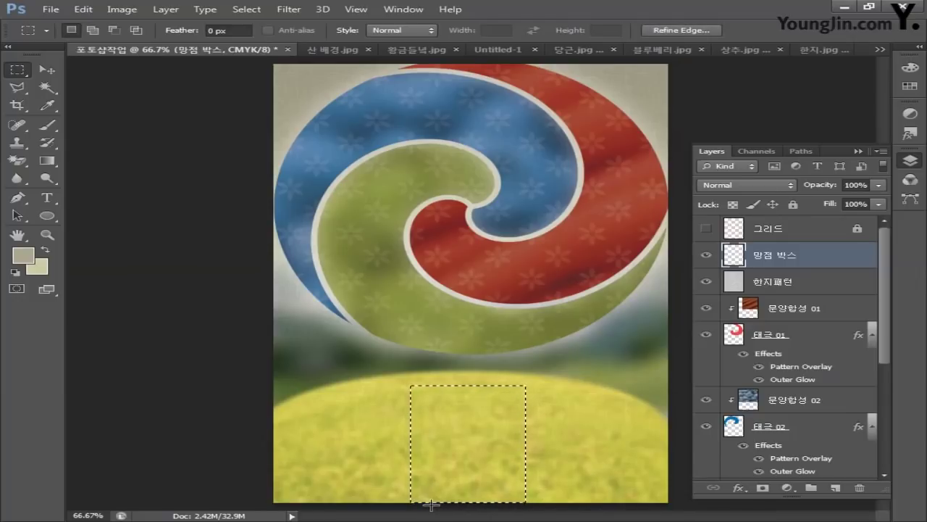
left_click(23, 255)
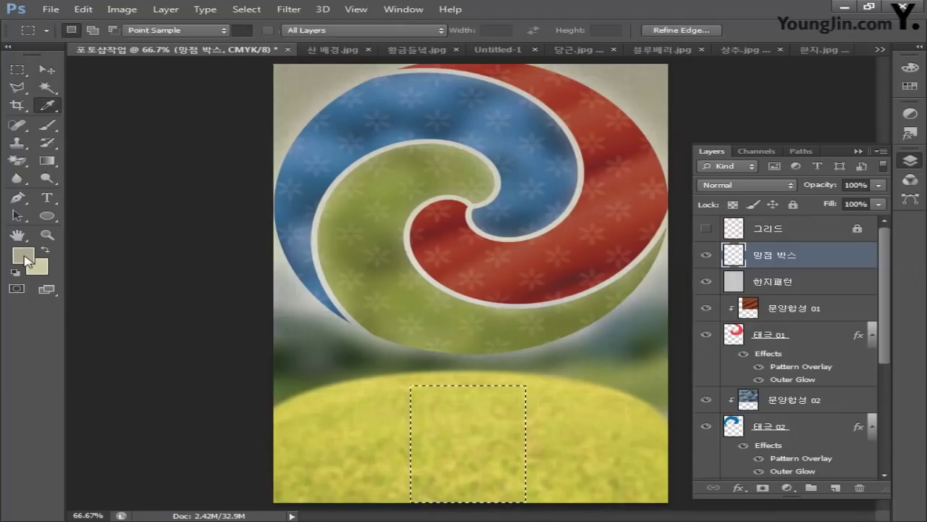
double_click(668, 425)
type("30")
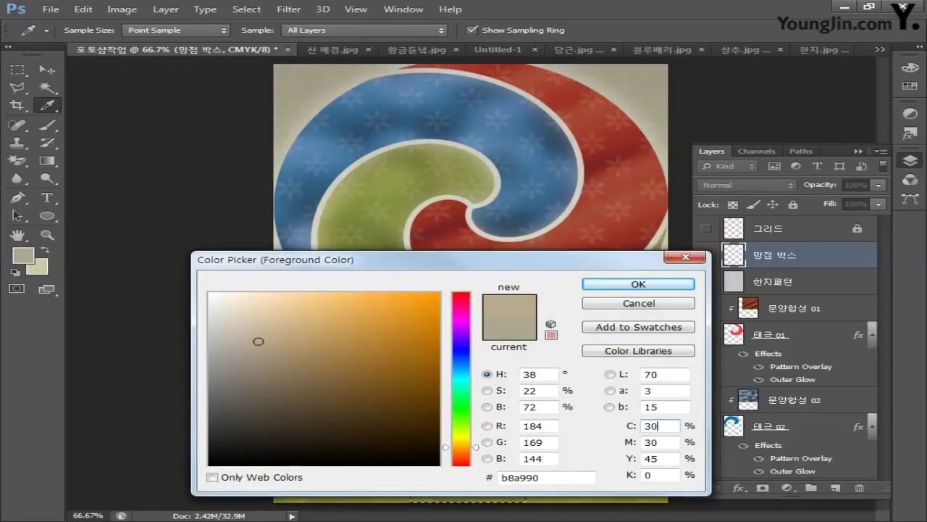
key("Tab")
type("30")
key("Tab")
type("30")
key("Tab")
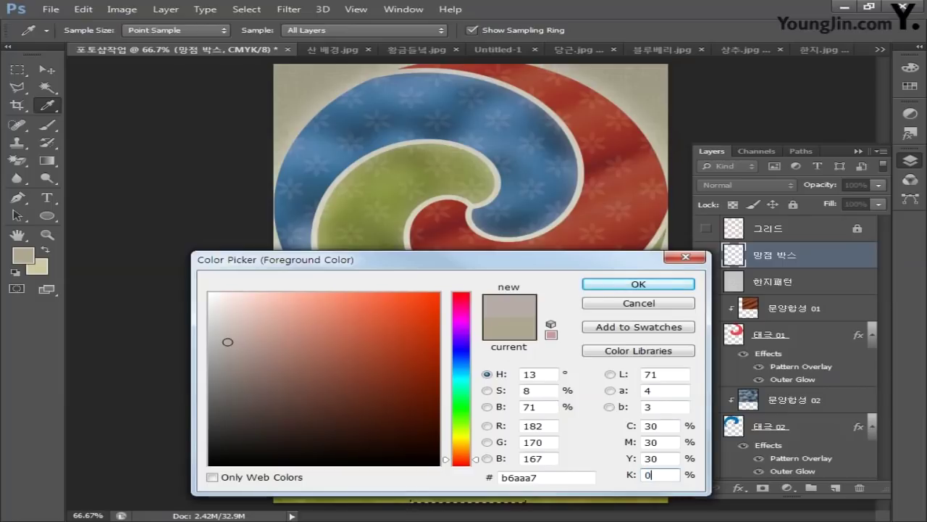
left_click(639, 284)
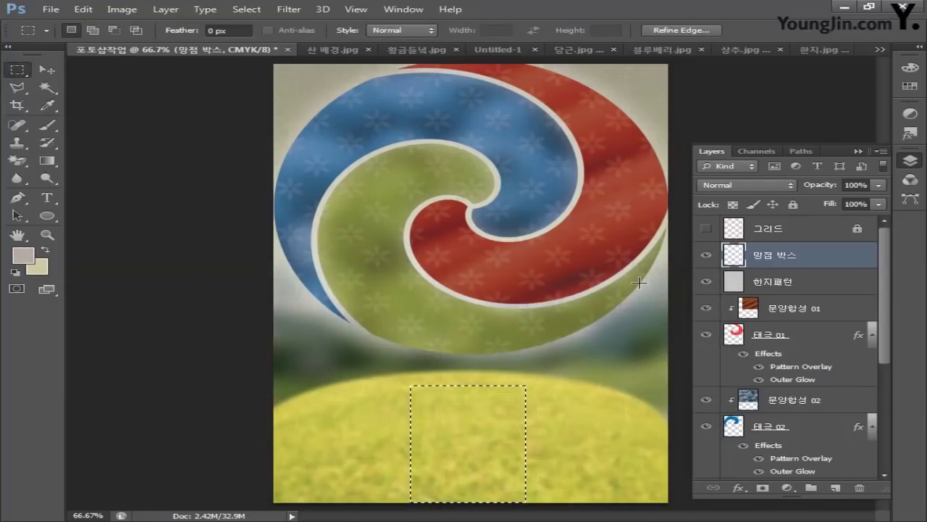
key("alt+BackSpace")
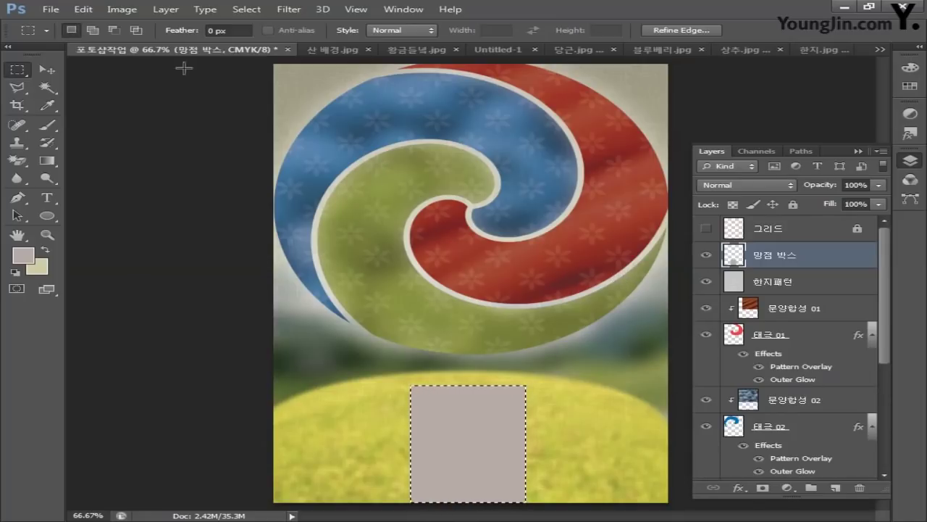
- Convert the document to RGB Color mode without flattening the layers
left_click(122, 10)
mouse_move(127, 25)
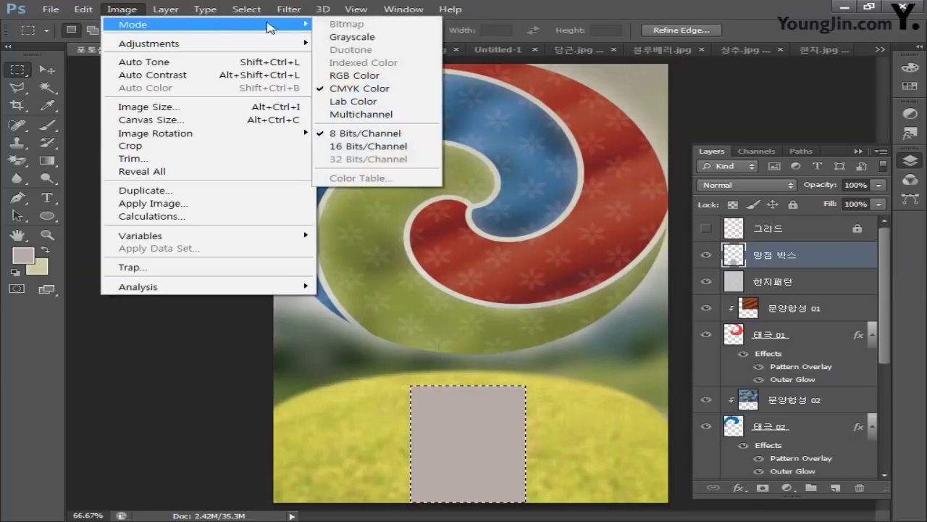
left_click(348, 76)
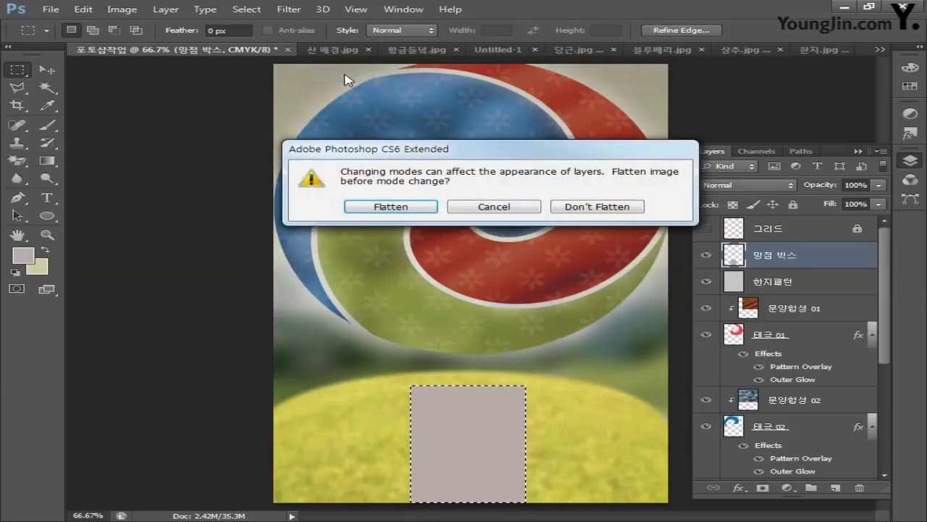
left_click(587, 208)
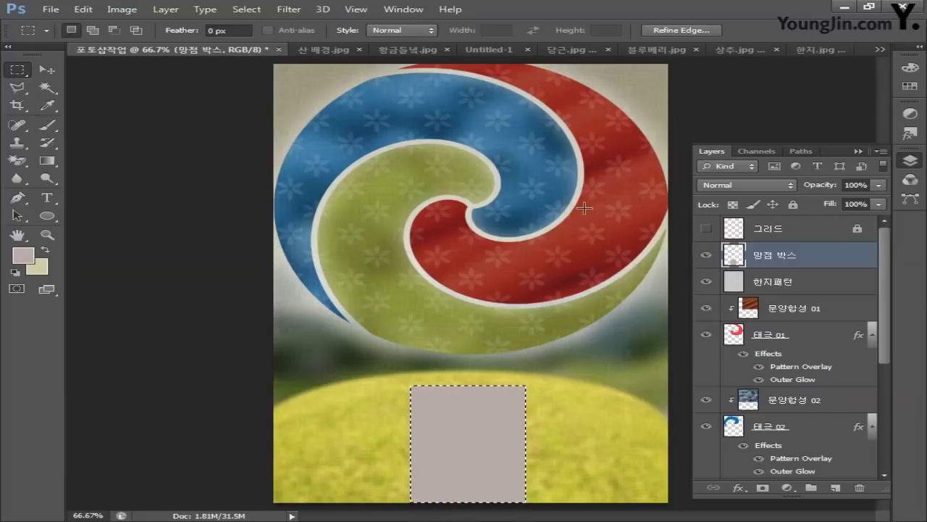
- Apply the Halftone Pattern filter to the filled square with size 1, contrast 50 and the Dot pattern type
left_click(287, 10)
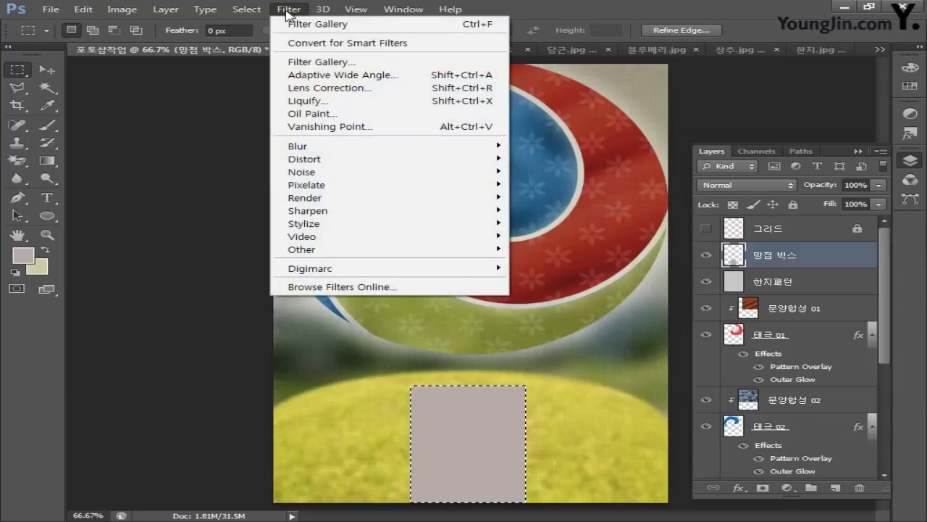
left_click(301, 63)
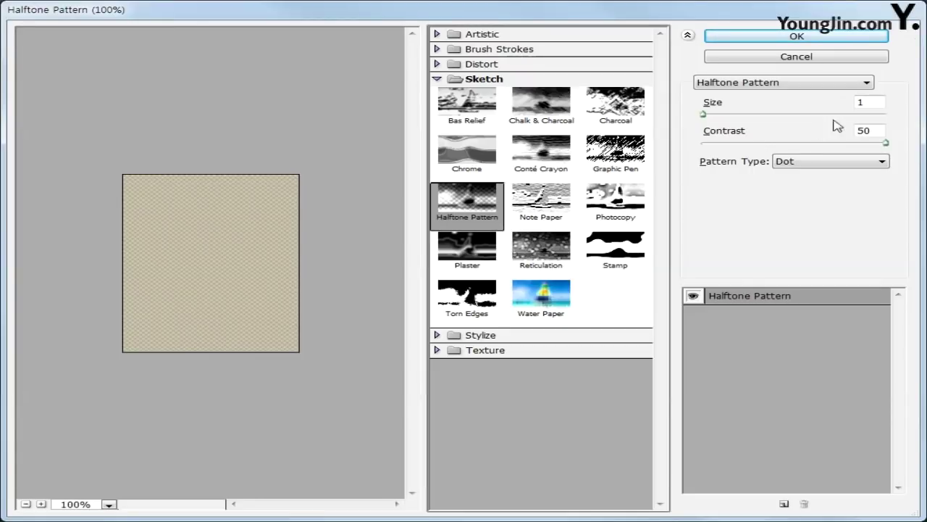
left_click(865, 102)
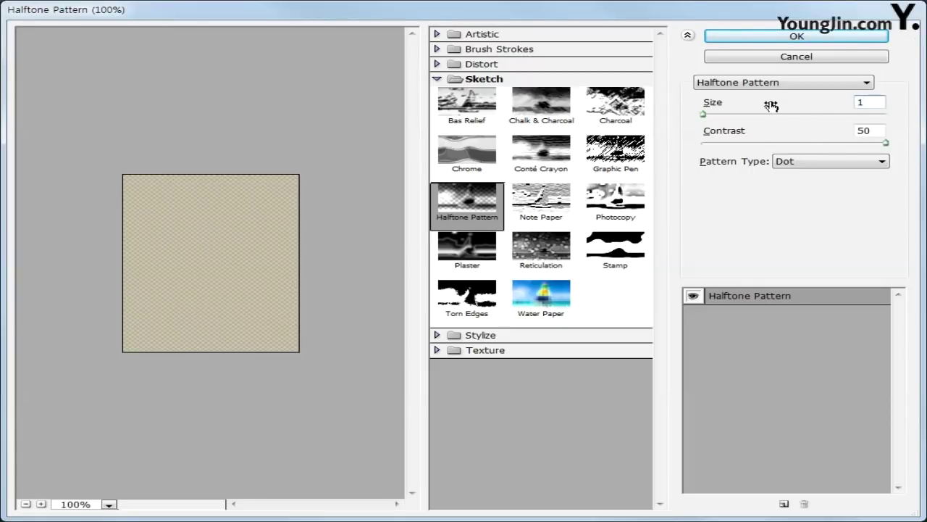
double_click(876, 131)
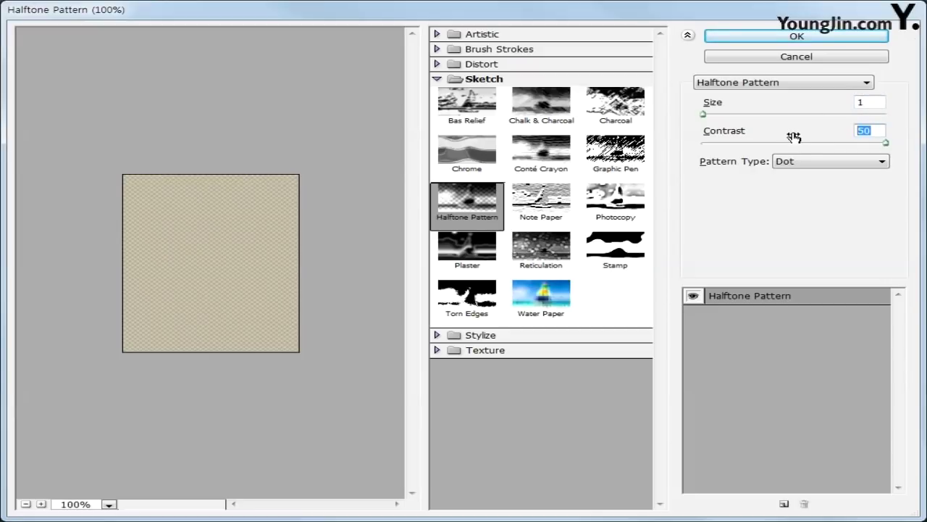
type("50")
left_click(797, 161)
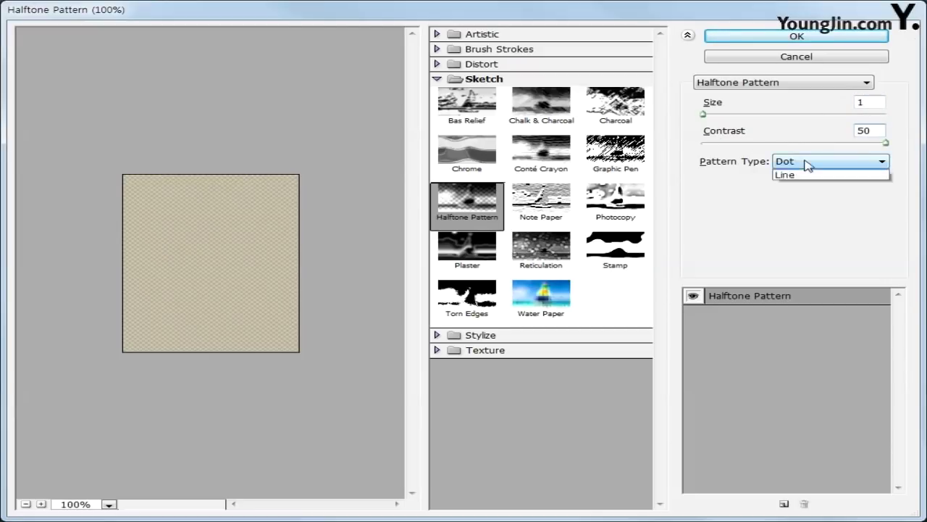
left_click(792, 183)
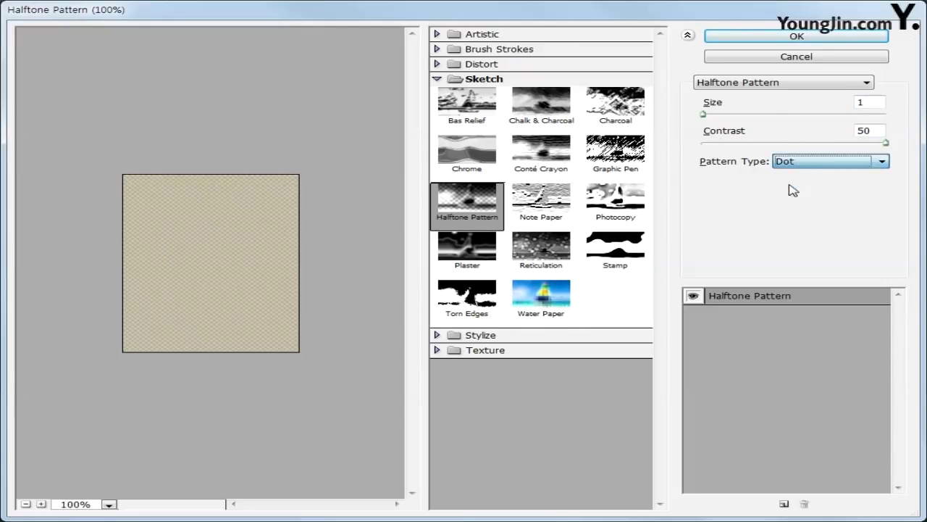
left_click(786, 36)
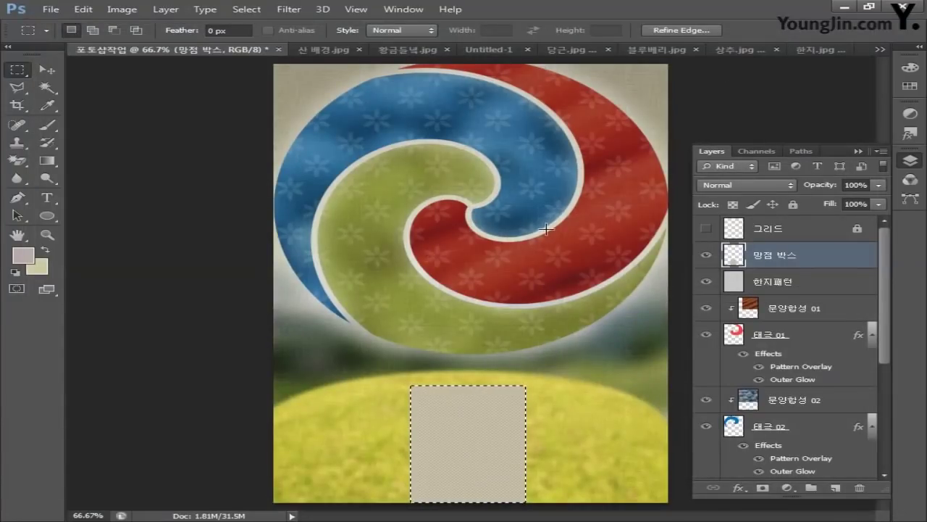
- Convert the document back to CMYK Color mode without flattening the layers
left_click(122, 9)
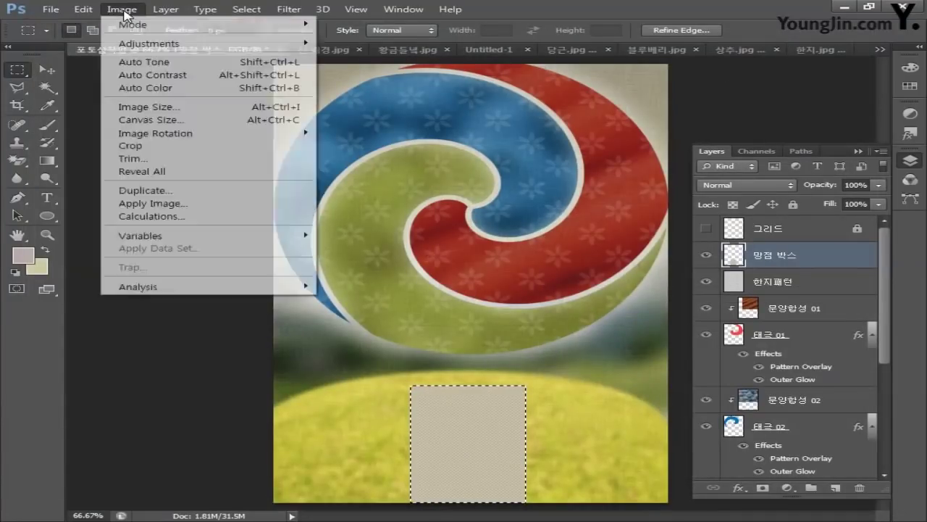
mouse_move(127, 29)
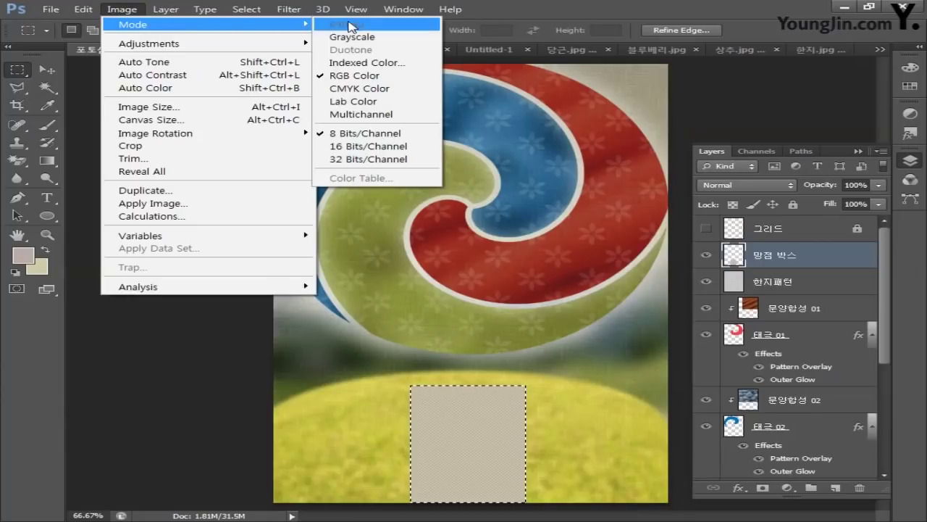
left_click(376, 88)
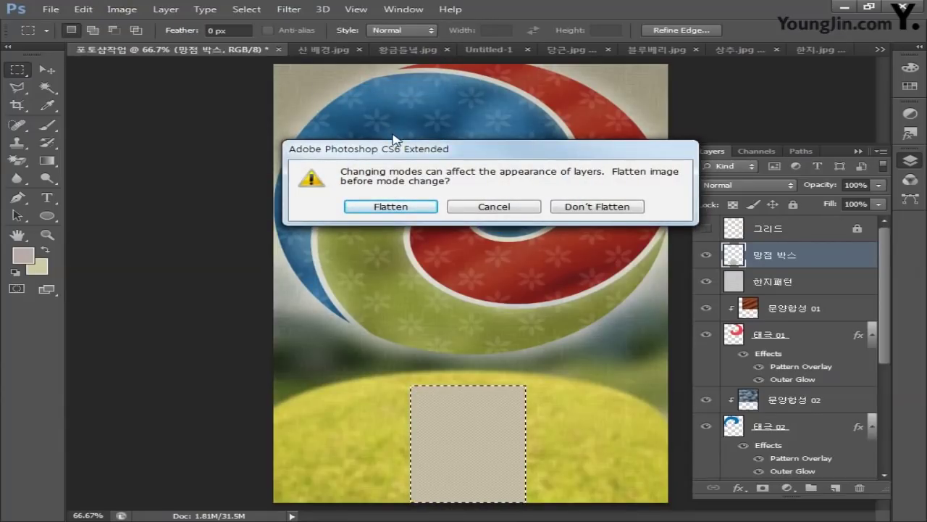
left_click(607, 208)
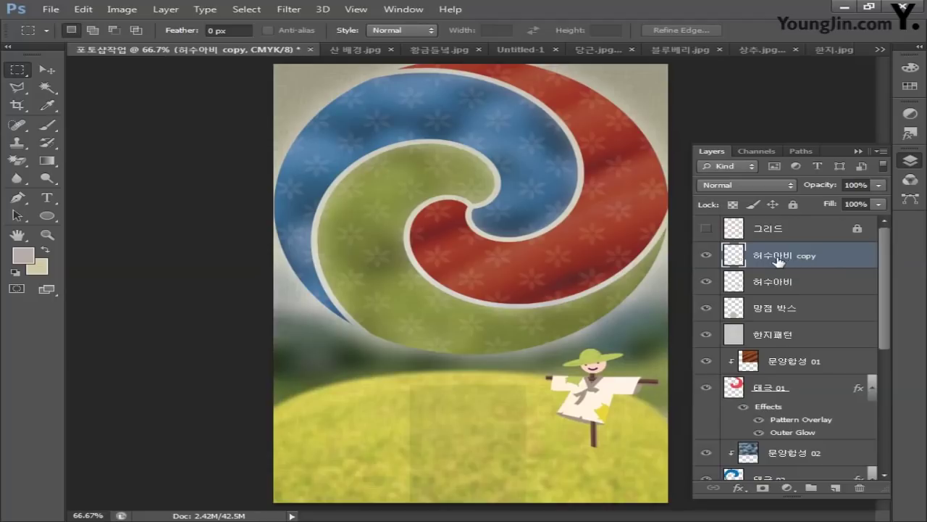
- Move the duplicated scarecrow layer below the original 허수아비 layer and rename it 허수아비 그림자
left_click_drag(830, 261, 830, 297)
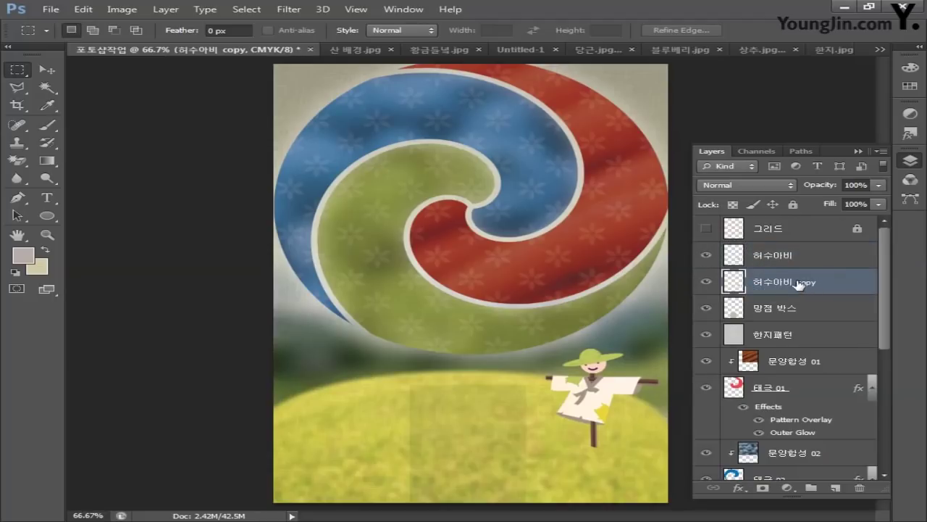
double_click(800, 284)
left_click_drag(799, 284, 833, 282)
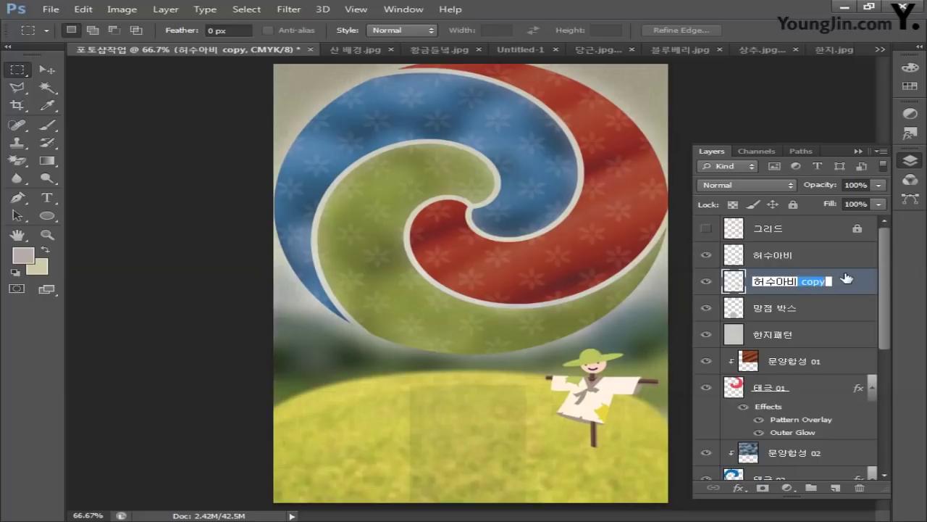
key("BackSpace")
type("그림자")
key("Return")
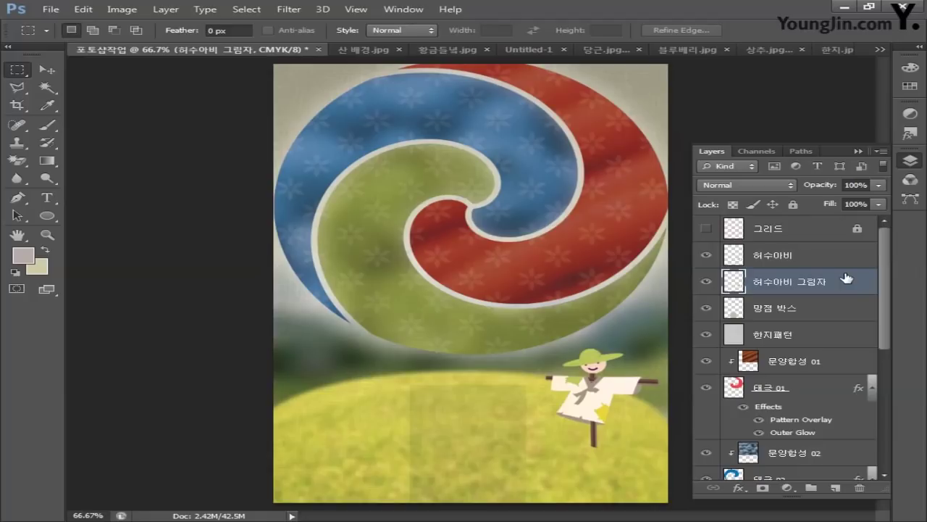
- Free-transform the 허수아비 그림자 layer into a slanted cast shadow, about 39% high and skewed about -45° horizontally from its base
key("ctrl+t")
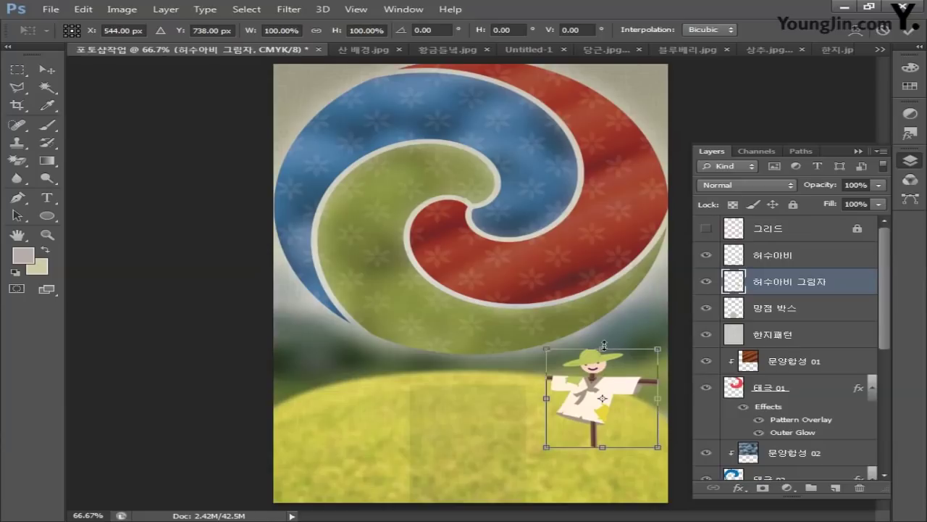
left_click_drag(604, 345, 654, 409)
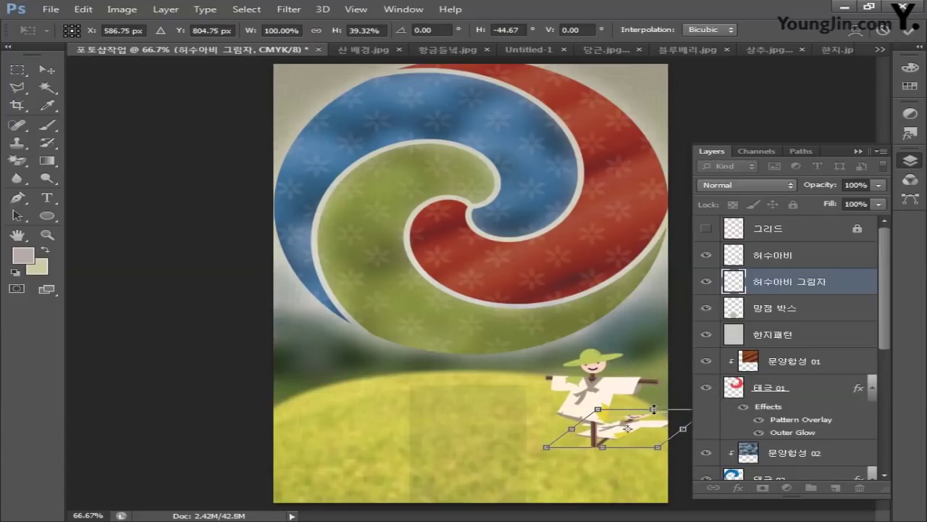
key("Return")
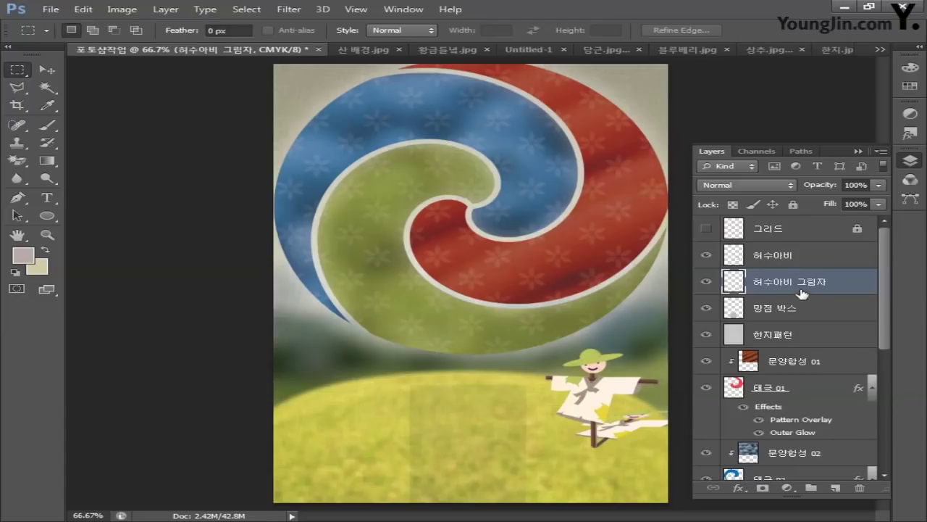
- Lock the 허수아비 그림자 layer's transparent pixels and set the foreground colour to C 0, M 0, Y 0, K 100
left_click(733, 204)
key("i")
left_click(23, 256)
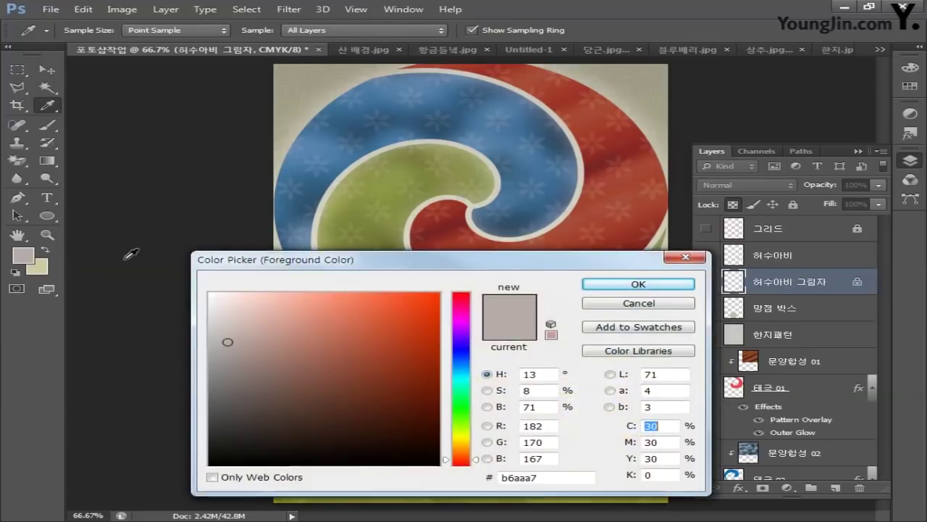
type("0")
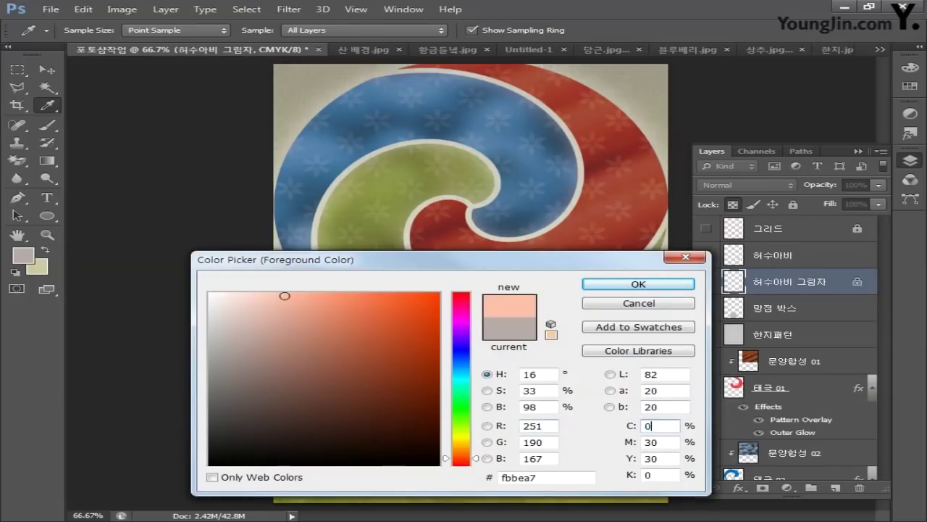
key("Tab")
type("0")
key("Tab")
type("0")
key("Tab")
type("1")
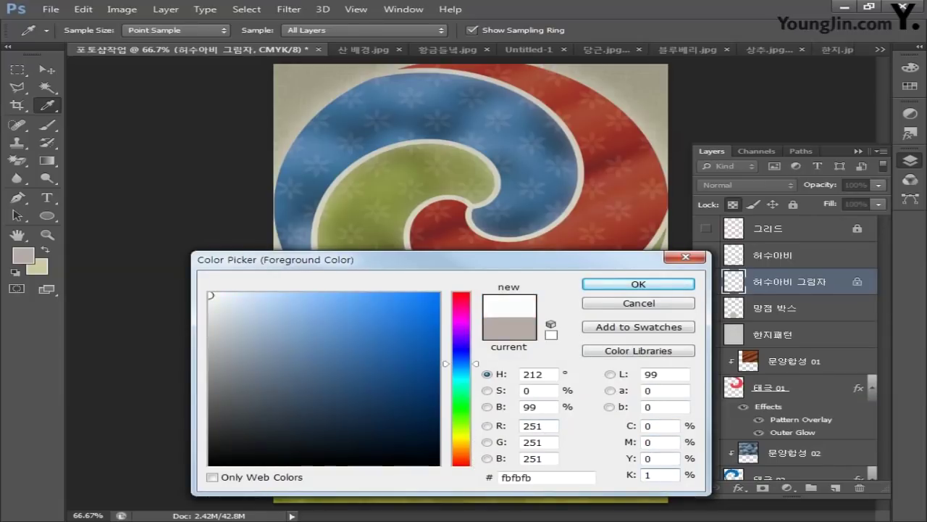
type("00")
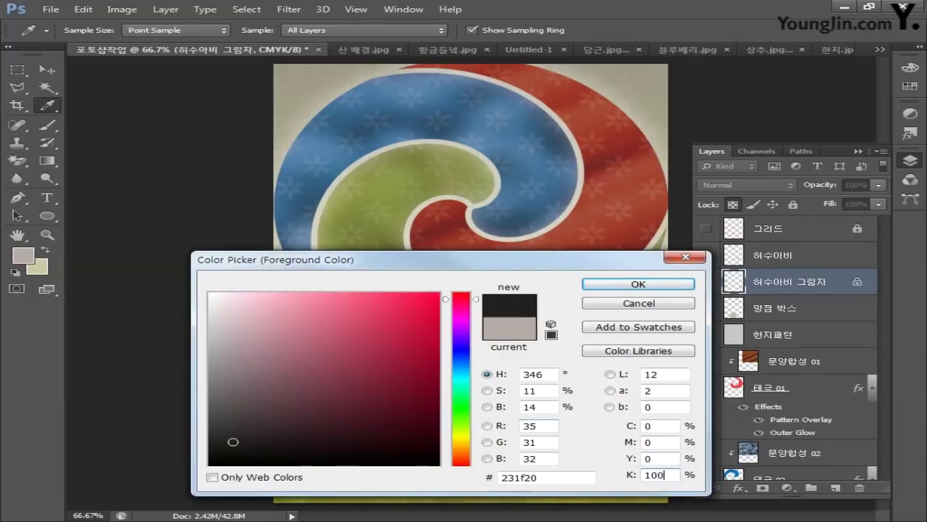
left_click(632, 285)
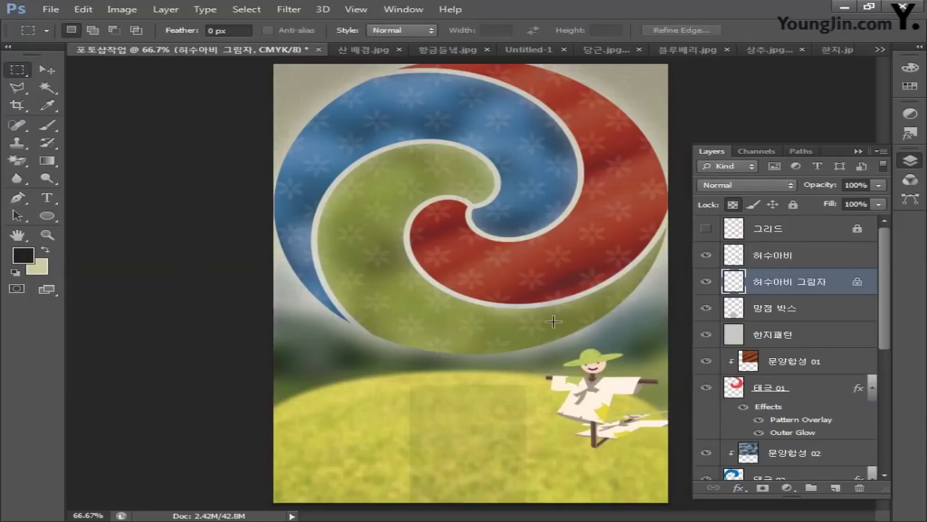
- Fill the scarecrow shadow with the foreground colour and set its layer opacity to 30%
key("alt+BackSpace")
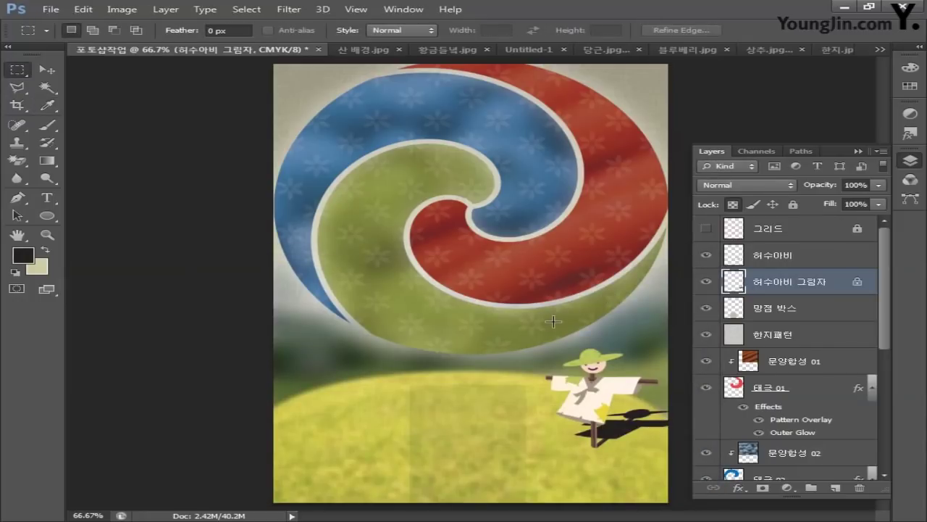
left_click(844, 185)
left_click_drag(845, 186, 871, 190)
type("30")
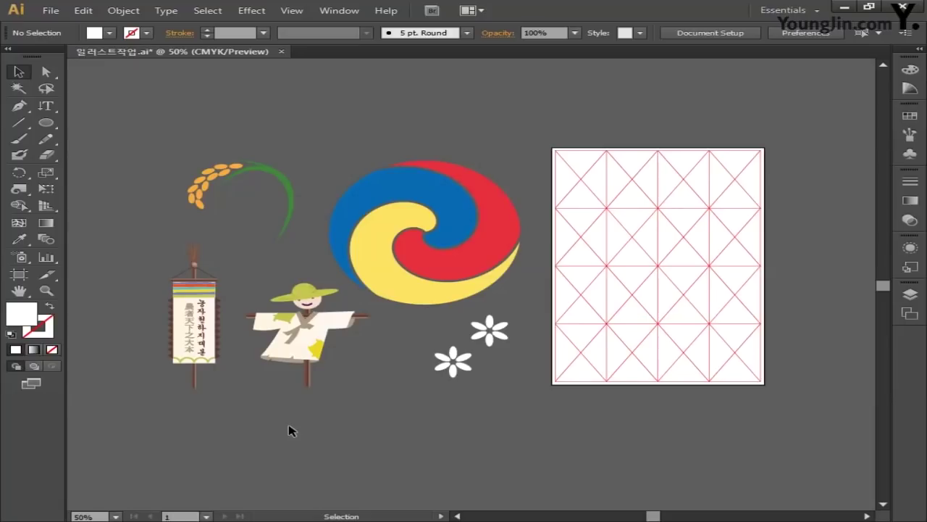
- Copy the flag artwork from 일러스트작업.ai in Illustrator into the Photoshop poster as pixels, scaled to about 62% at the field's lower left
left_click_drag(131, 265, 222, 403)
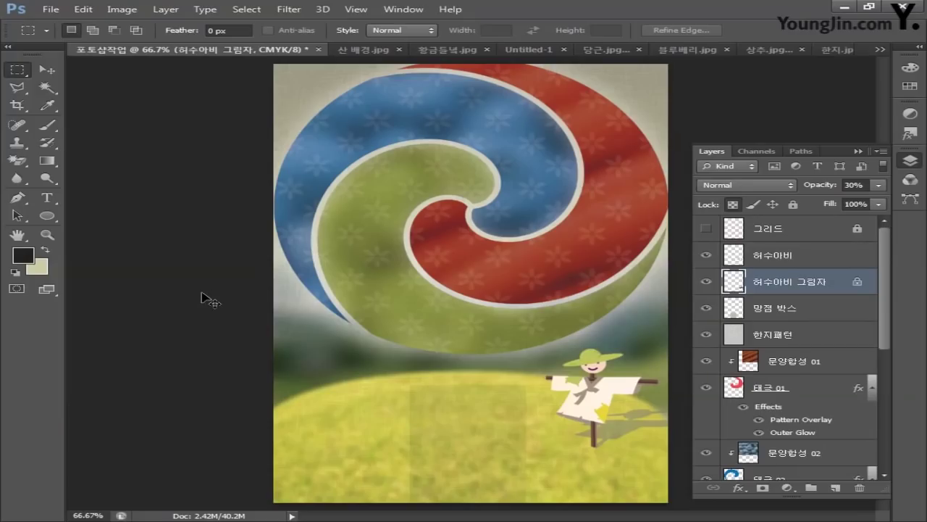
key("ctrl+v")
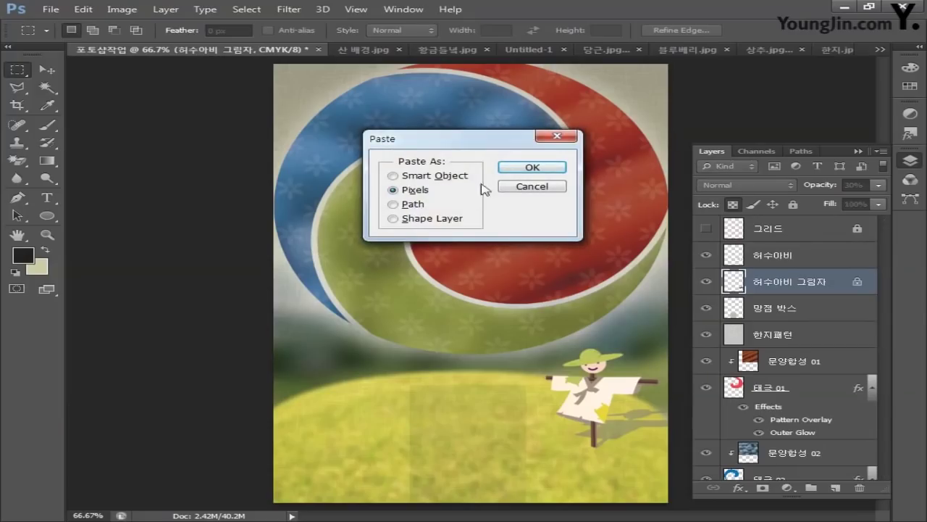
left_click(531, 167)
left_click_drag(460, 229, 354, 328)
left_click_drag(413, 215, 382, 321)
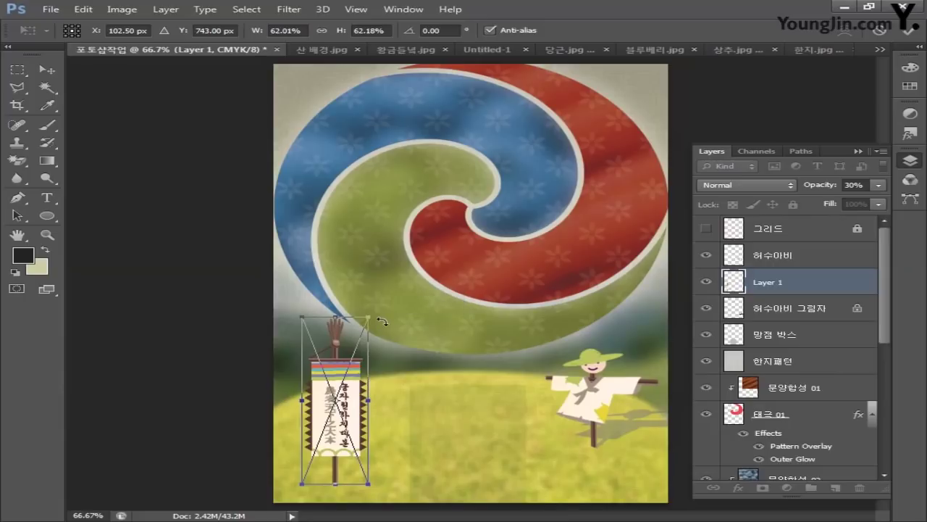
key("Return")
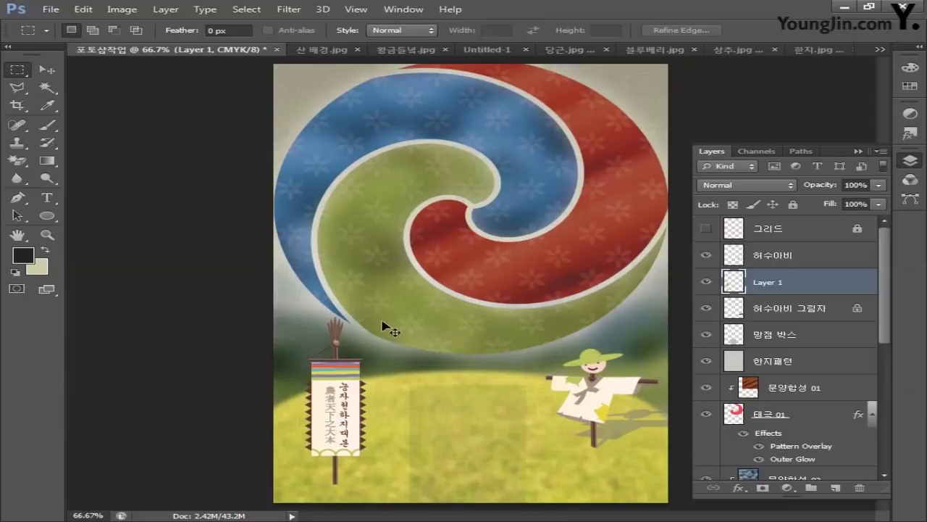
- Free-transform the flag to lean left with about 5° horizontal skew, scaled to about 90% wide and 88% high
key("ctrl+t")
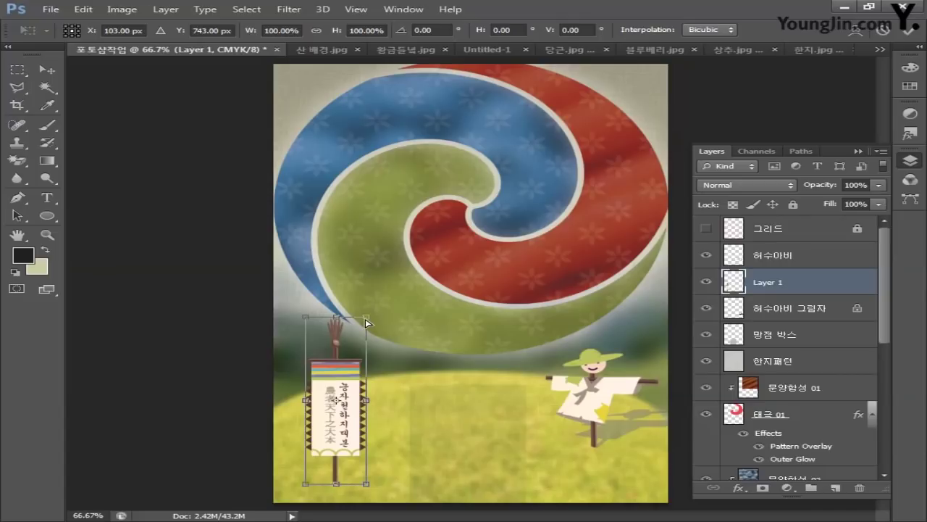
mouse_move(335, 321)
left_mouse_down()
mouse_move(327, 316)
mouse_move(322, 328)
left_mouse_up()
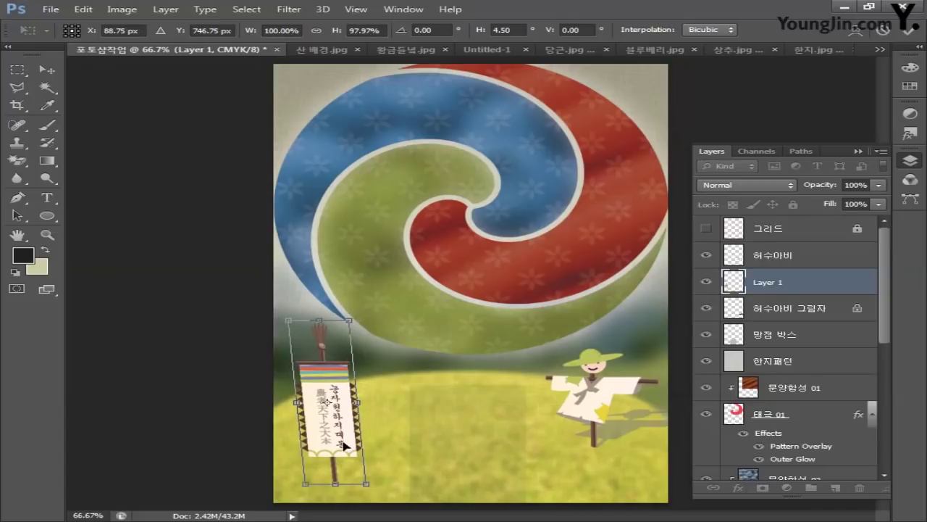
left_click_drag(347, 487, 346, 469)
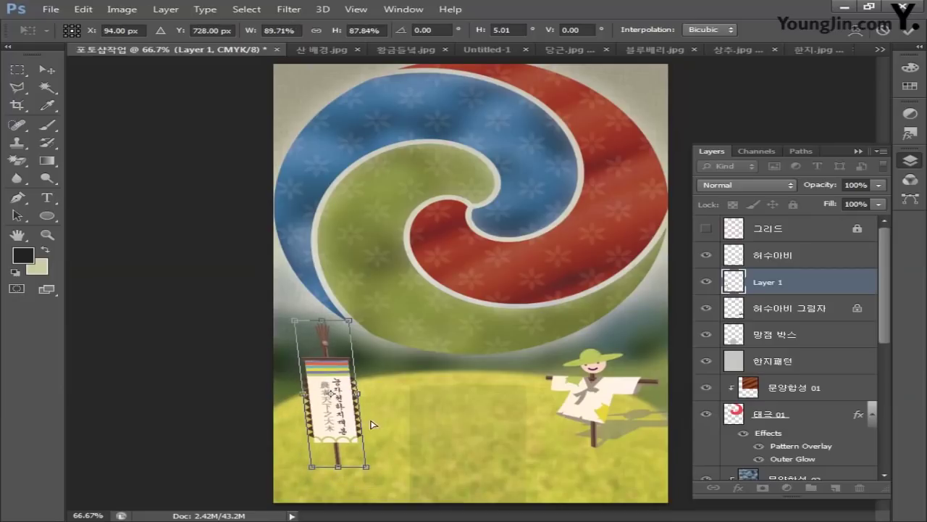
key("Return")
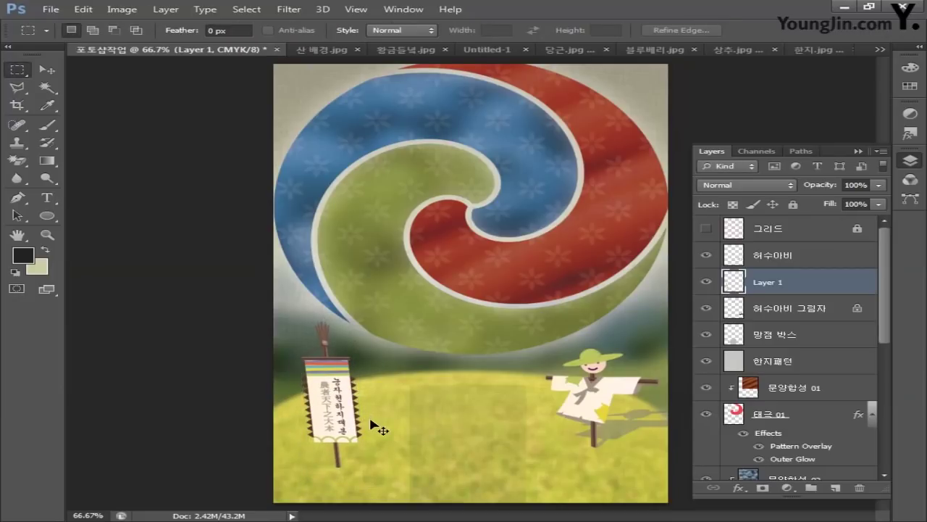
- Warp the flag with a custom mesh so the banner and pole curve as if blowing in the wind
key("ctrl+t")
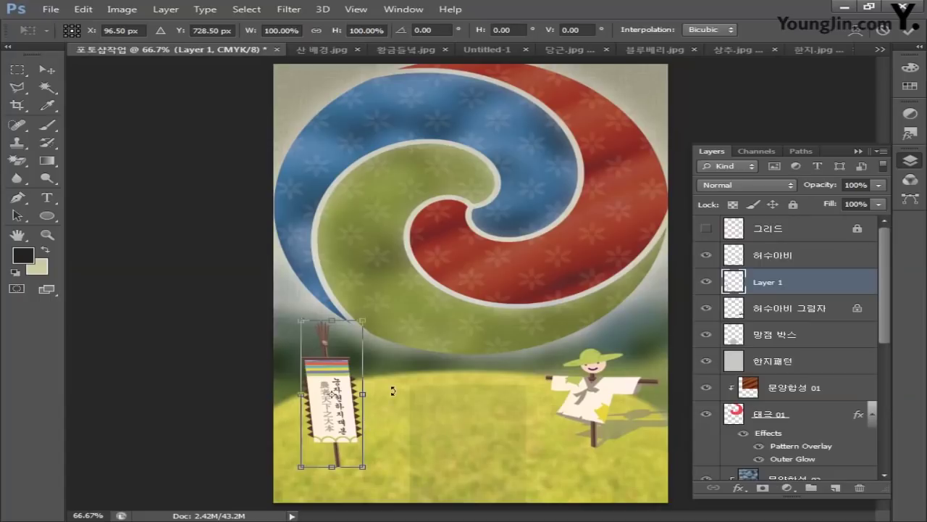
left_click(857, 32)
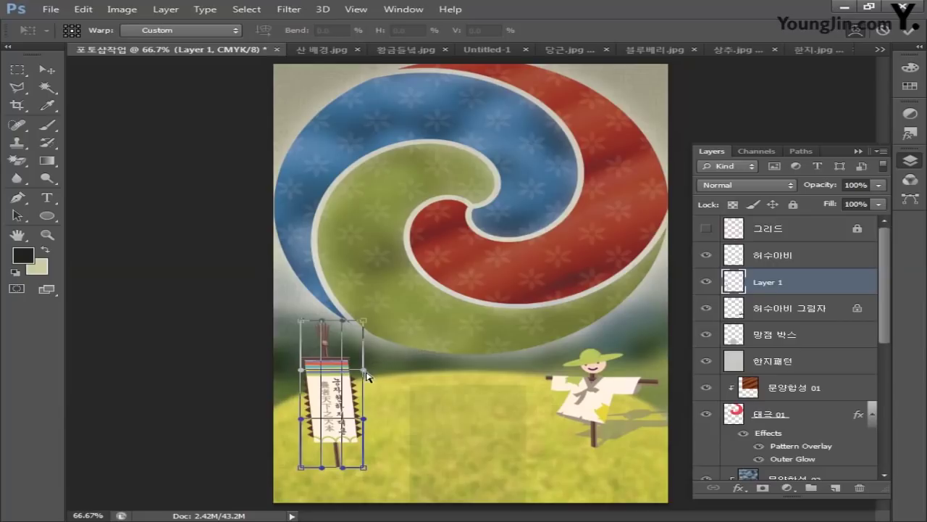
left_click_drag(366, 376, 380, 372)
left_click_drag(300, 376, 316, 381)
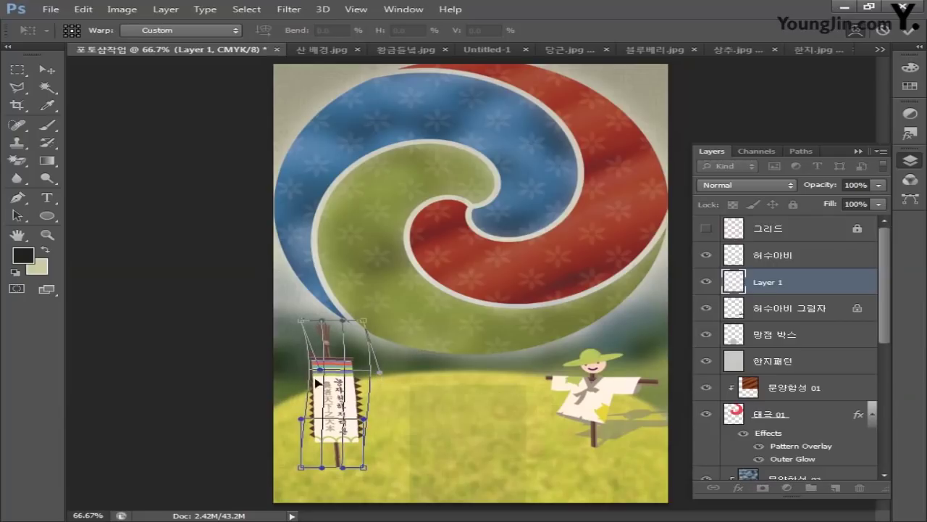
left_click_drag(301, 418, 378, 422)
left_click_drag(324, 374, 342, 393)
key("Return")
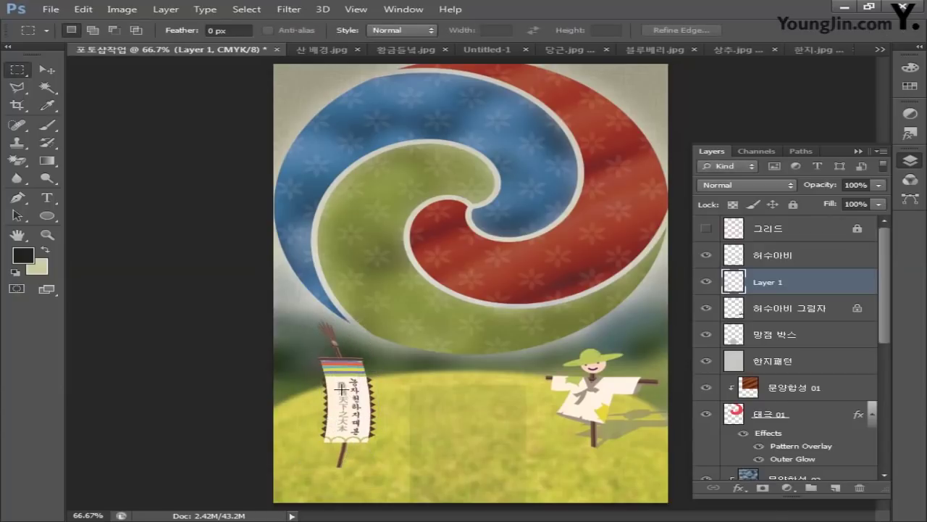
- Rename the pasted flag layer 깃발
double_click(771, 285)
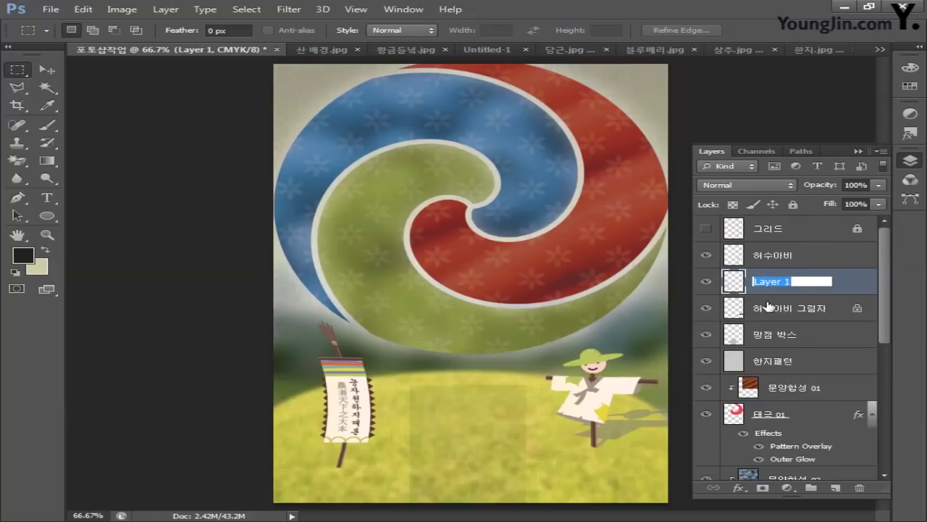
type("깃발")
key("Return")
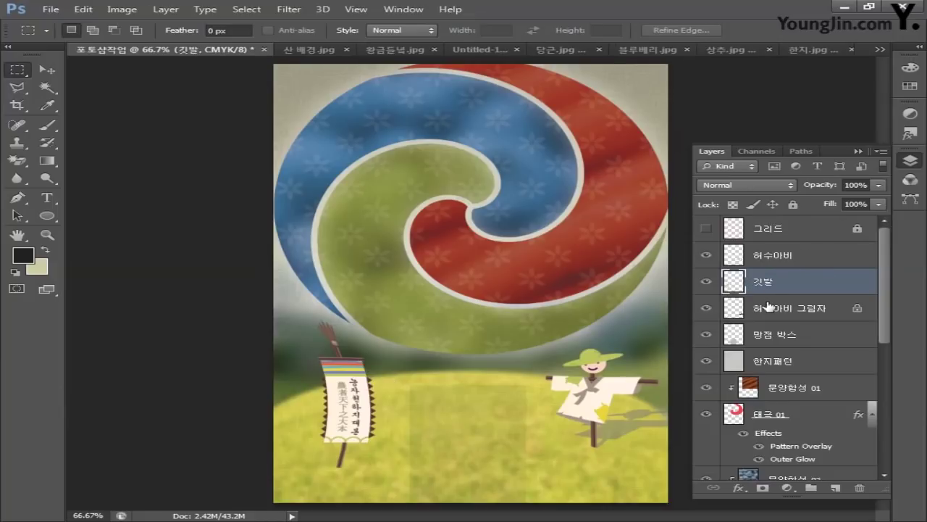
- Duplicate the 깃발 layer, move the copy below the original and rename it 깃발 그림자
key("ctrl+j")
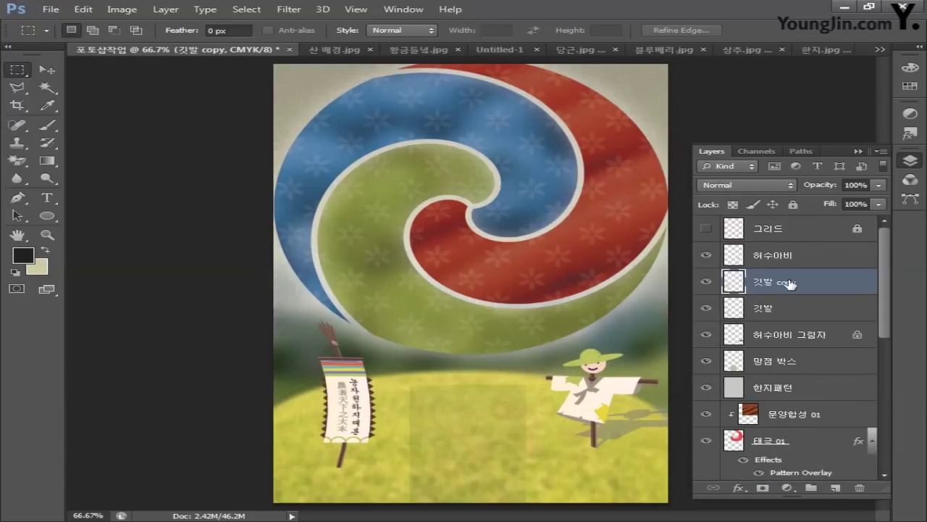
left_click_drag(795, 282, 817, 310)
double_click(784, 310)
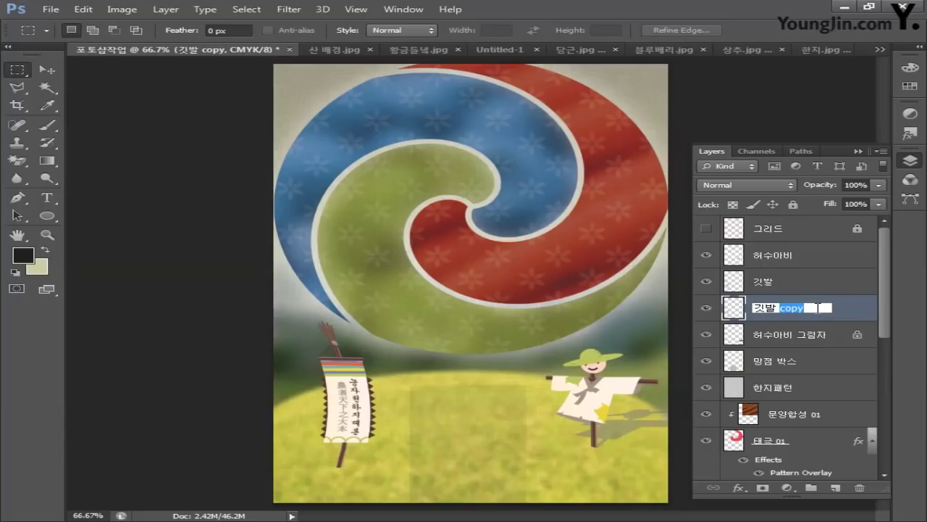
type("그림자")
key("Return")
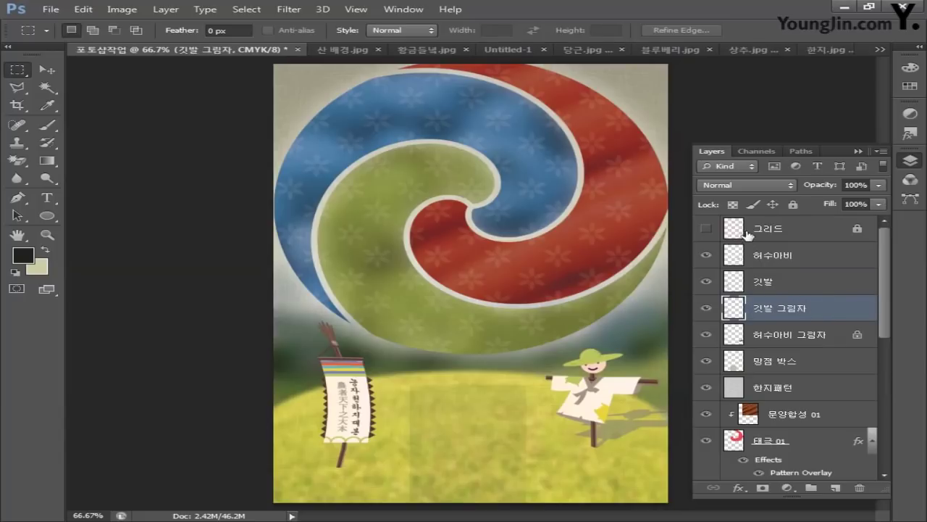
- Fill the 깃발 그림자 layer's locked pixels with black and transform it into a cast shadow, about 27% high and skewed about 51° horizontally
left_click(733, 204)
key("ctrl+t")
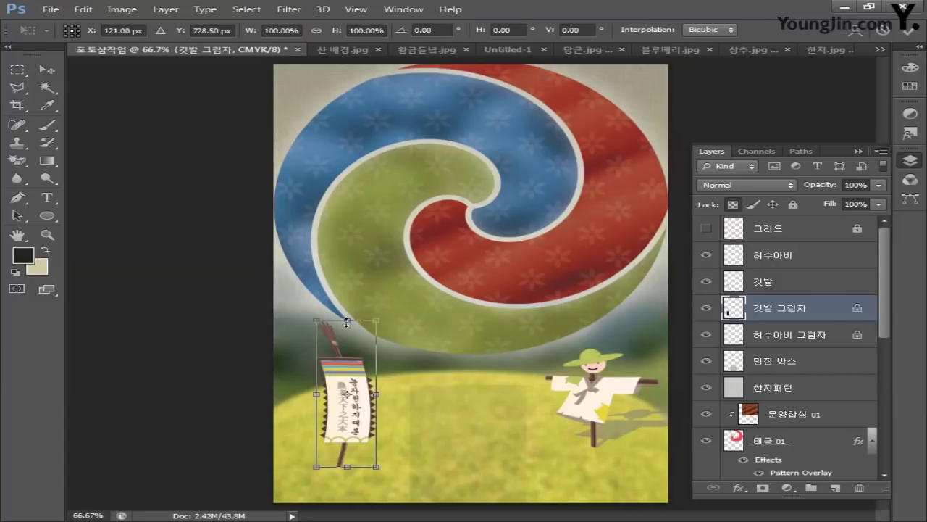
left_click_drag(347, 322, 283, 433)
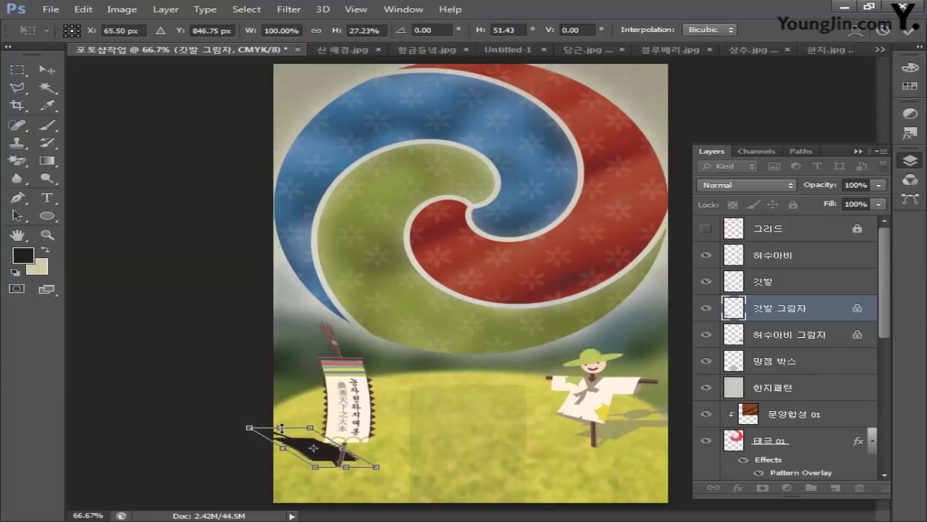
key("Return")
- Set the 깃발 그림자 layer's opacity to 30%
key("m")
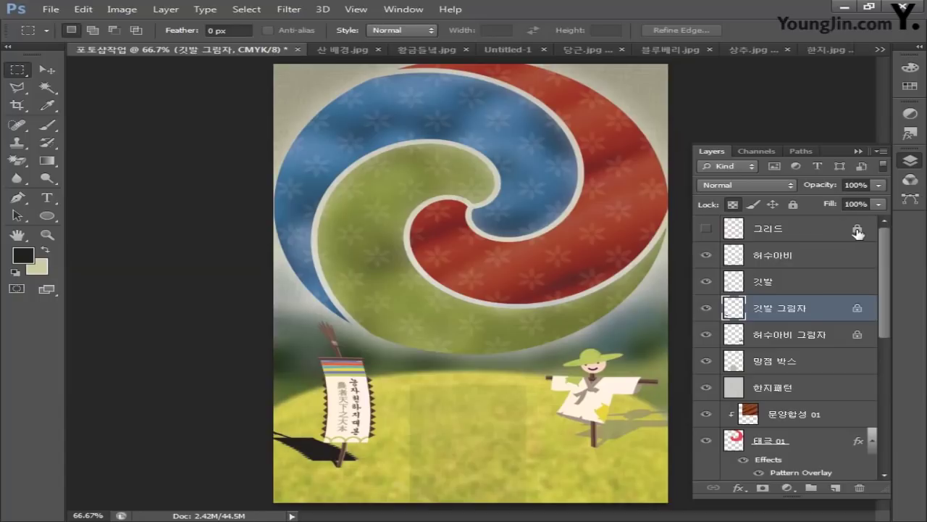
key("3")
key("Return")
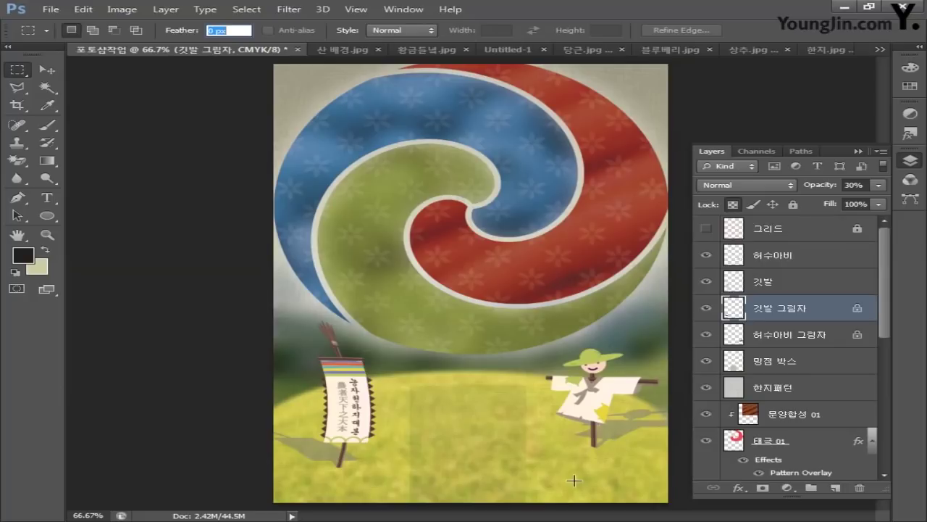
key("Return")
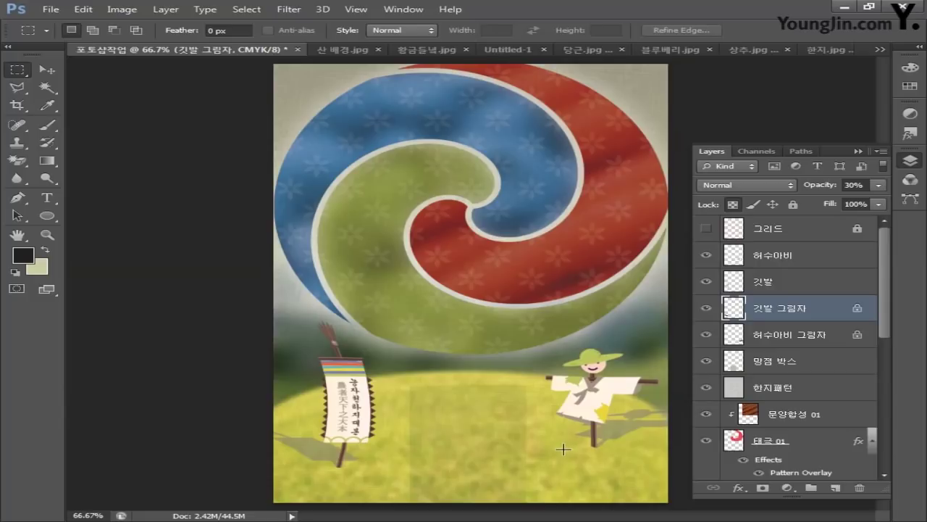
- Open the 농부 photo from the 제공 파일 folder and collapse the layer list to clear the view
left_click(51, 9)
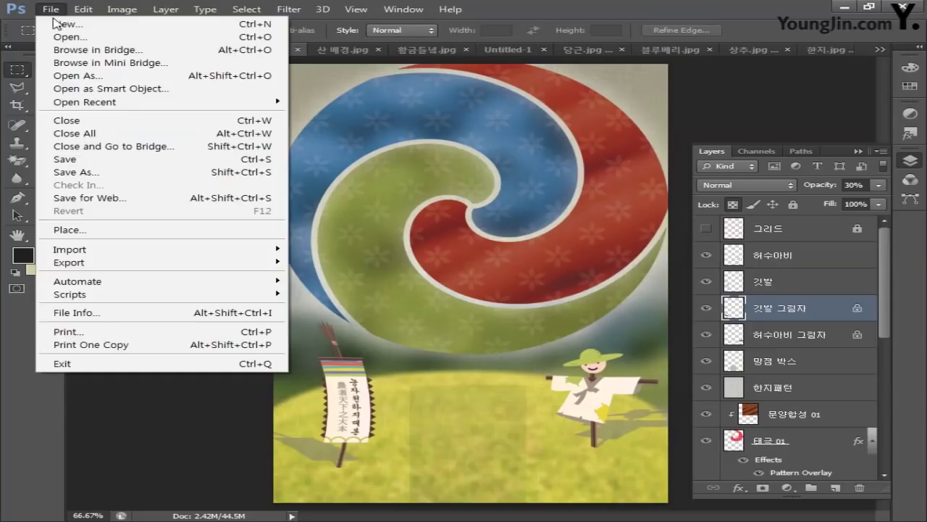
left_click(68, 36)
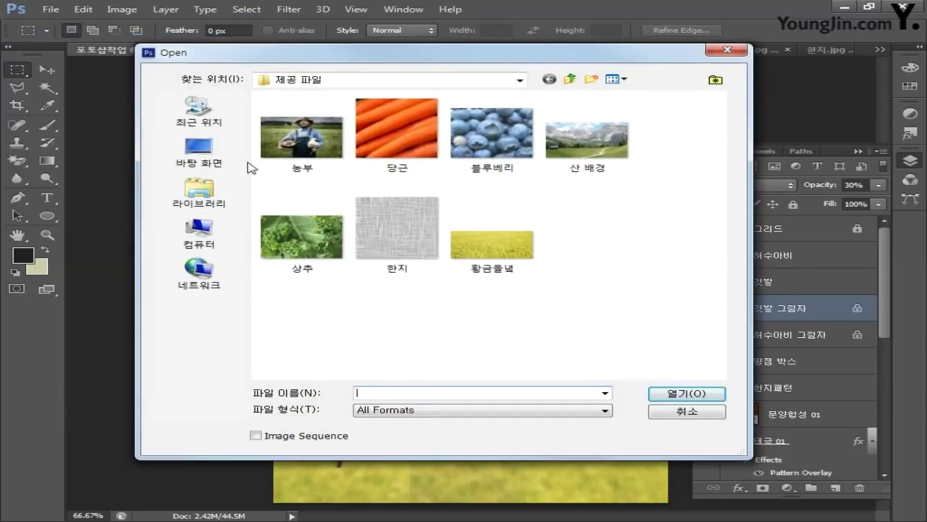
left_click(300, 139)
left_click(681, 394)
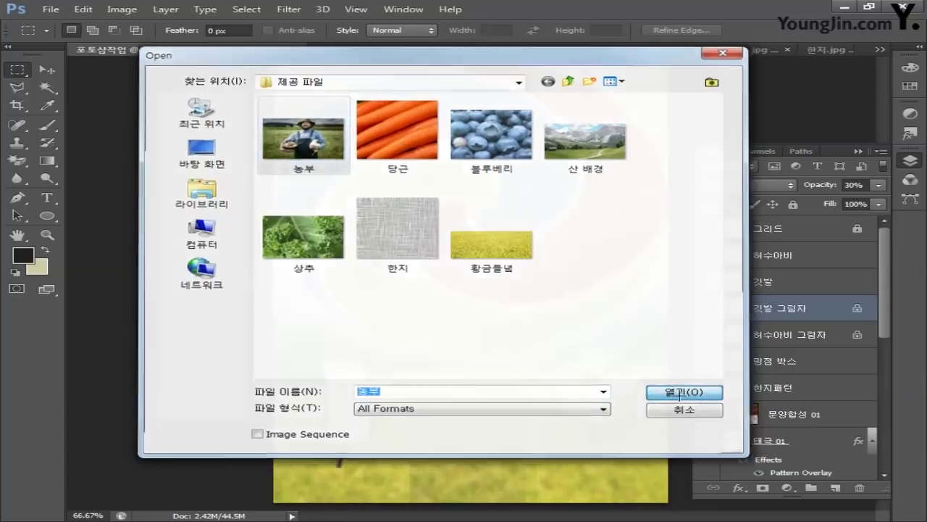
left_click(916, 162)
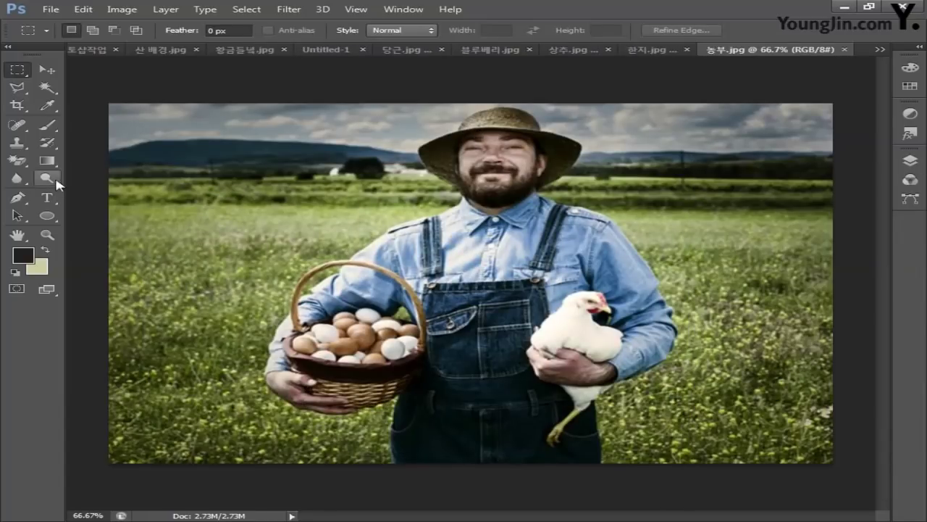
- Start a Pen tool path at the photo's bottom edge and trace the farmer's trousers up to the basket
left_click(19, 200)
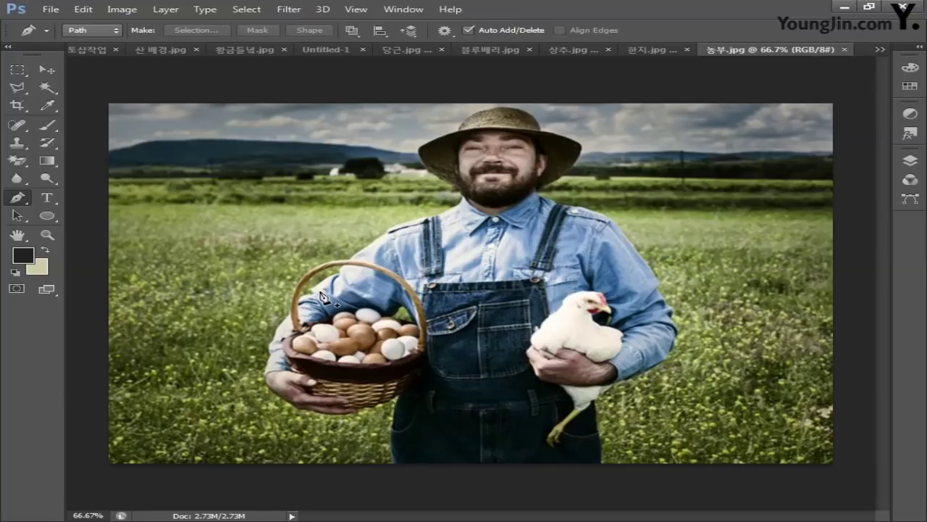
left_click(391, 463)
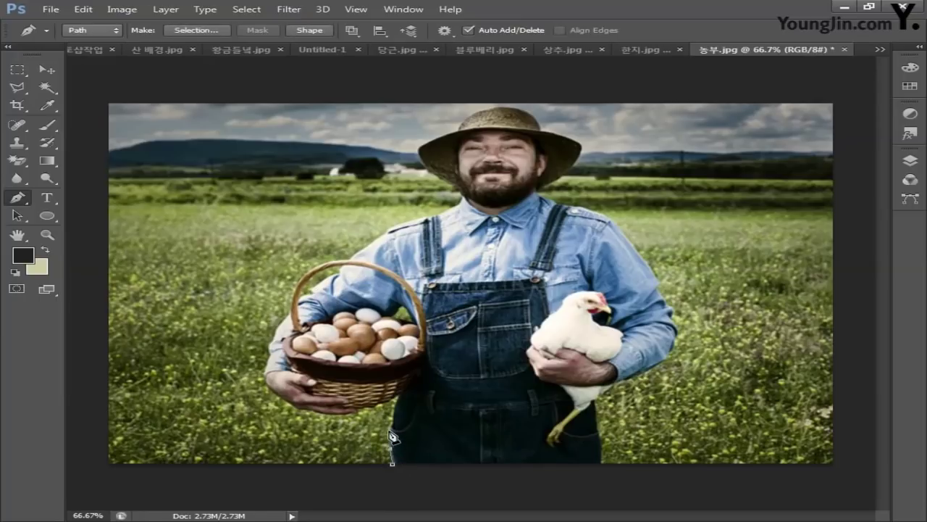
left_click_drag(392, 429, 394, 414)
key("ctrl+plus")
key("ctrl+plus")
left_click_drag(392, 423, 451, 237)
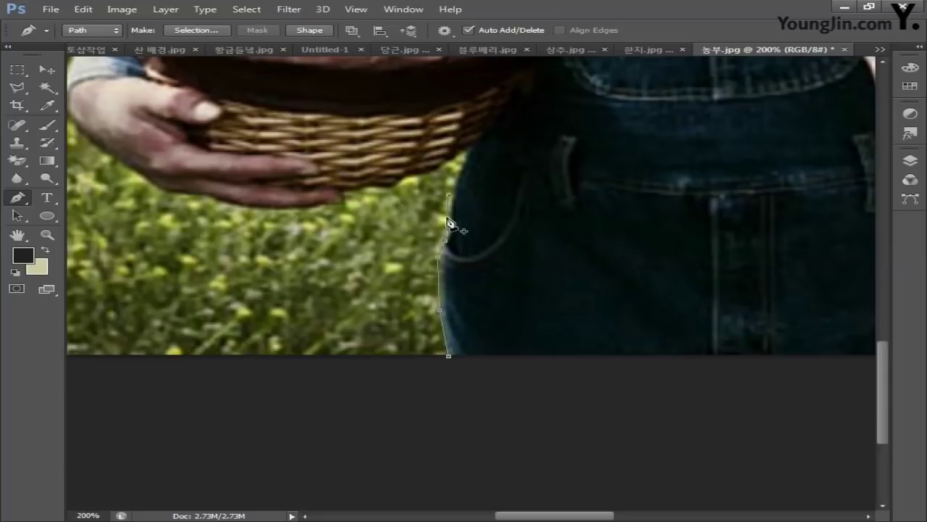
left_click(463, 170)
left_click(474, 146)
- Continue the path along the basket's underside and around the hand holding it, up to the shirt cuff
left_click(438, 166)
left_click(381, 186)
left_click(344, 192)
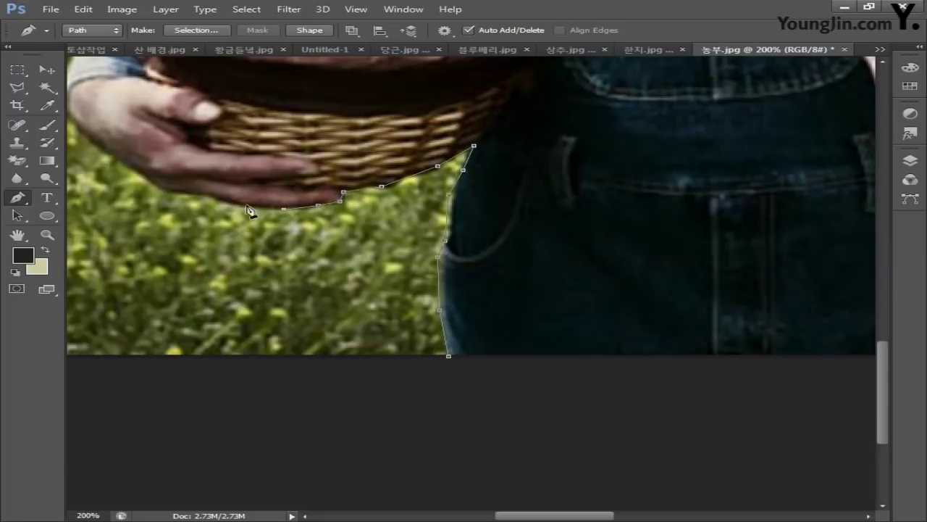
left_click(168, 191)
left_click(127, 154)
left_click_drag(126, 154, 469, 328)
left_click(425, 307)
left_click(420, 219)
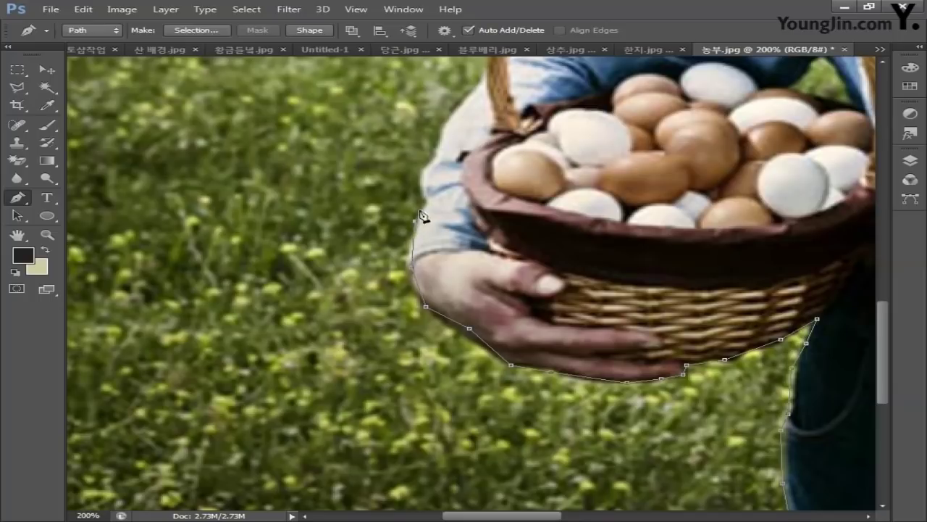
- Trace the path up the sleeve edge beside the basket to the base of the basket handle
left_click(431, 202)
left_click(422, 184)
left_click(434, 164)
left_click(445, 130)
left_click(487, 79)
- Trace the path along the outer curve of the basket handle to its highest point
left_click_drag(488, 83, 425, 255)
left_click(419, 251)
left_click(432, 205)
left_click(476, 165)
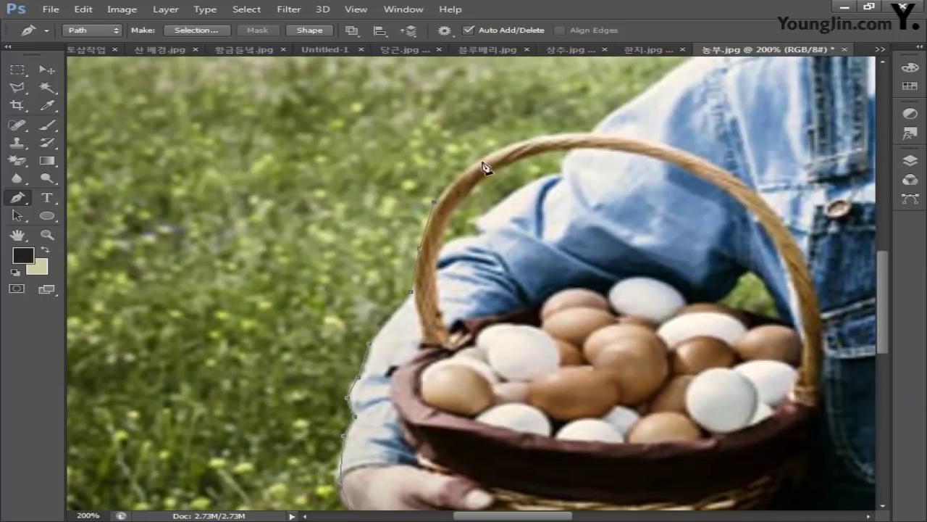
left_click(533, 139)
left_click(591, 137)
- Continue the path from the basket handle up the upper arm and across the shoulder to the shirt collar
left_click_drag(591, 138, 369, 322)
left_click(411, 280)
left_click(480, 236)
left_click(545, 201)
left_click(588, 188)
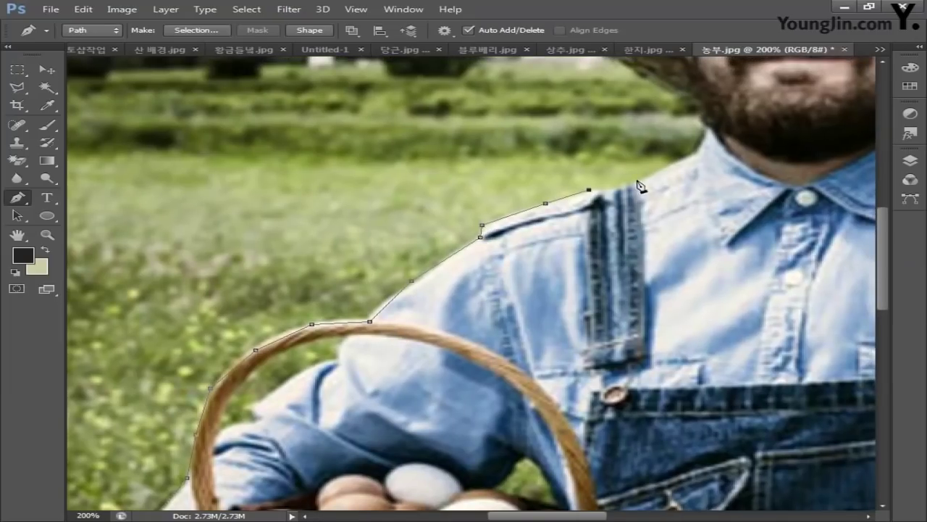
left_click(634, 183)
left_click(695, 150)
- Trace the path past the collar and beard and around the hat brim on the basket side
left_click_drag(710, 136, 514, 311)
left_click(513, 307)
left_click(506, 289)
left_click(466, 266)
left_click(422, 237)
left_click(385, 210)
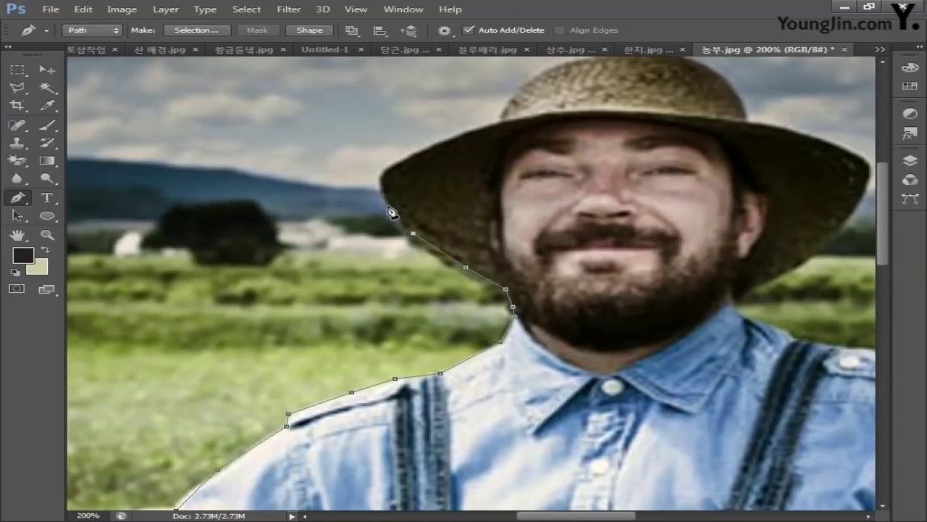
left_click(386, 172)
left_click(451, 140)
left_click(498, 127)
left_click(507, 107)
- Trace the path over the crown of the straw hat to where it meets the far brim
left_click_drag(507, 106, 372, 285)
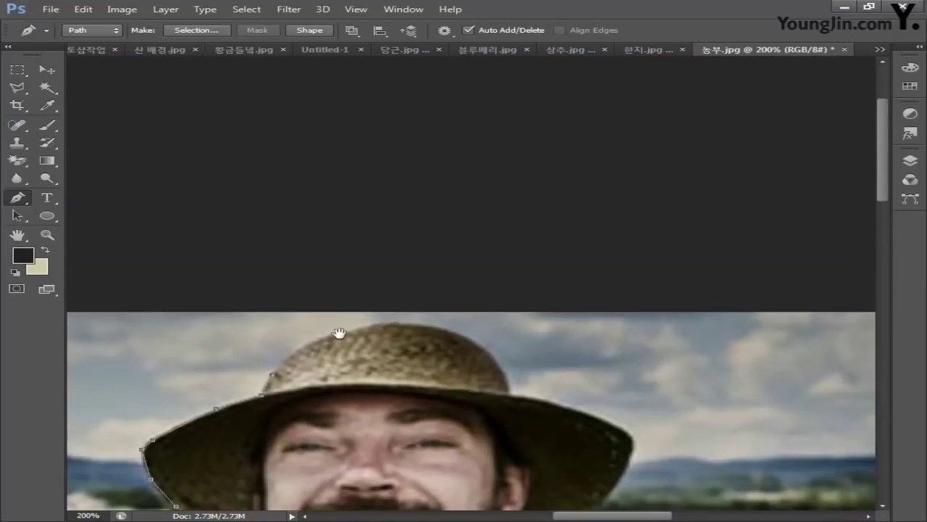
left_click(322, 337)
left_click(389, 324)
left_click(442, 329)
left_click(486, 351)
left_click(505, 371)
left_click(513, 392)
- Trace the path around the hat brim on the chicken side and back in to the neck
left_click(574, 409)
left_click_drag(621, 419, 566, 250)
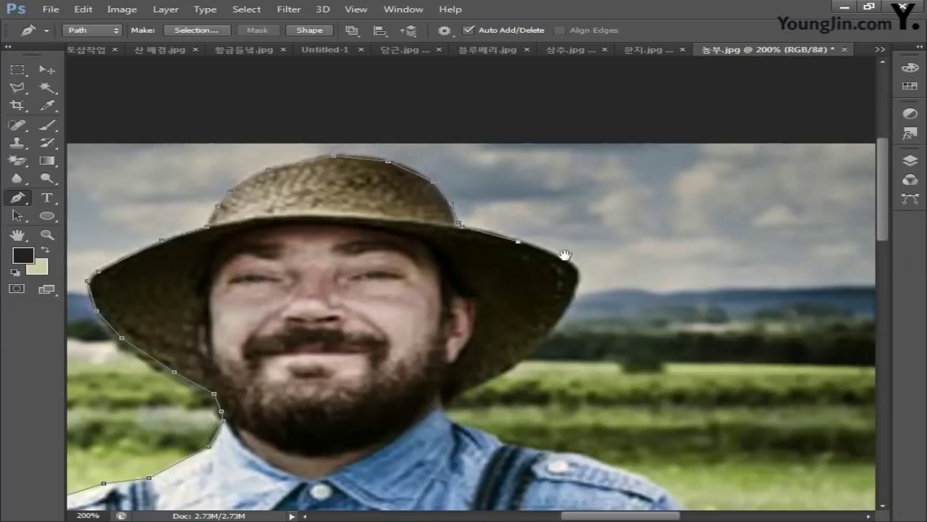
left_click(547, 252)
left_click(578, 271)
left_click(576, 287)
left_click(540, 342)
left_click(498, 378)
left_click(446, 403)
- Continue the path from the collar across the strap and shoulder on the chicken side
left_click(471, 427)
left_click(505, 445)
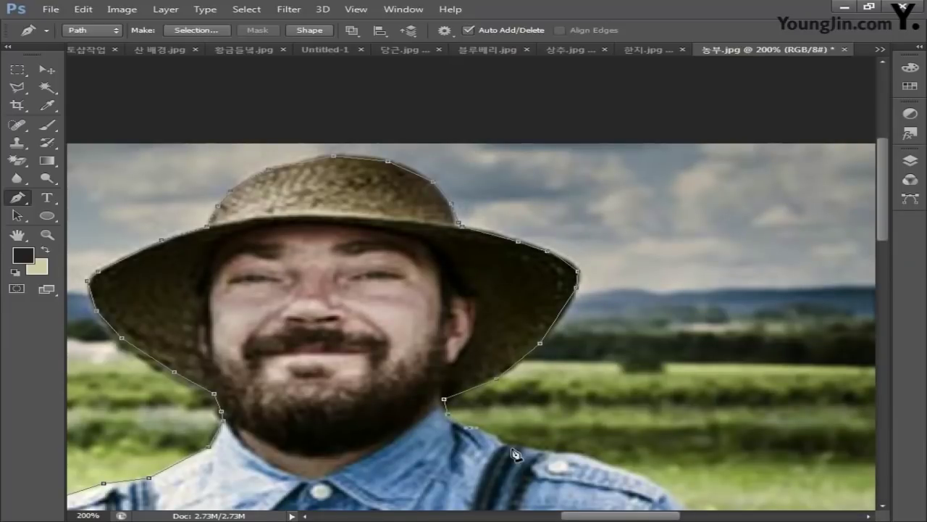
left_click(552, 451)
left_click(601, 463)
left_click_drag(601, 463, 551, 269)
left_click(594, 286)
left_click(625, 302)
- Trace the path down the upper sleeve on the chicken side, following the fabric folds to the elbow
left_click(682, 377)
left_click_drag(682, 377, 606, 234)
left_click(633, 272)
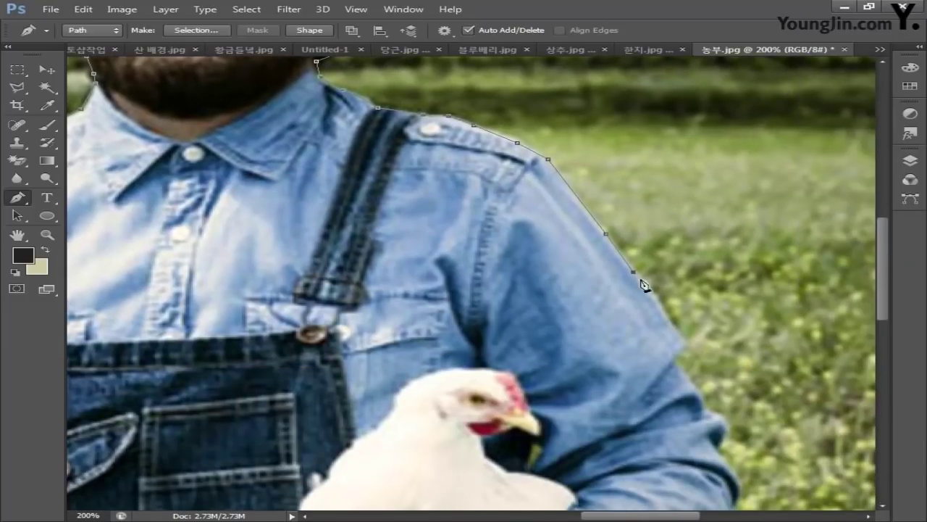
left_click(684, 347)
left_click(674, 360)
left_click(697, 389)
left_click(708, 412)
left_click(721, 417)
left_click(715, 445)
- Trace the path around the elbow and along the underside of the forearm to the chicken
left_click_drag(715, 446, 574, 244)
left_click(589, 267)
left_click(597, 298)
left_click(587, 317)
left_click(569, 353)
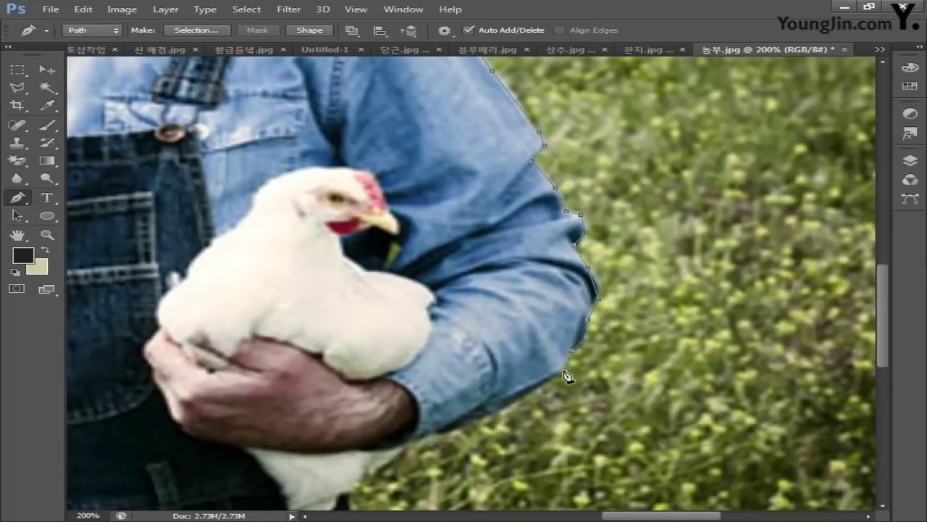
left_click(527, 383)
left_click(470, 412)
left_click(441, 414)
left_click(426, 422)
left_click(380, 434)
- Continue the path past the chicken's tail and down the trouser edge to just below the photo's bottom edge
left_click_drag(392, 442, 485, 330)
left_click(442, 357)
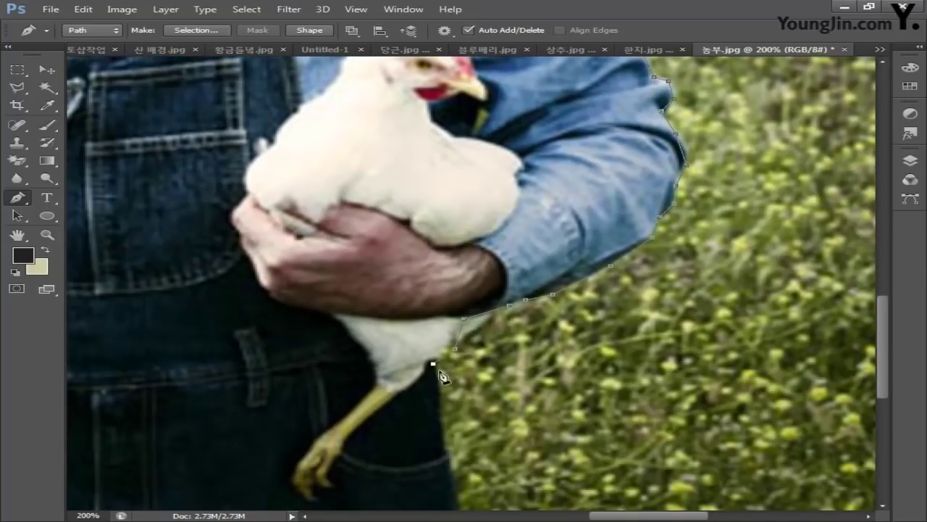
left_click(452, 408)
left_click_drag(465, 490, 490, 258)
left_click(492, 264)
left_click(490, 311)
left_click(476, 356)
- Close the farmer's outline path at its starting point on the photo's bottom edge
key("ctrl+minus")
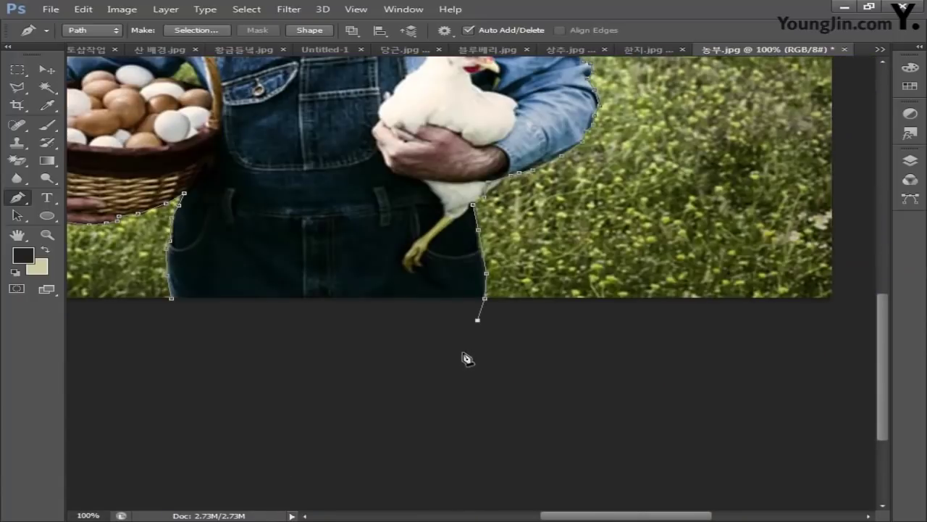
left_click(172, 299)
left_click_drag(296, 347, 424, 461)
key("ctrl+minus")
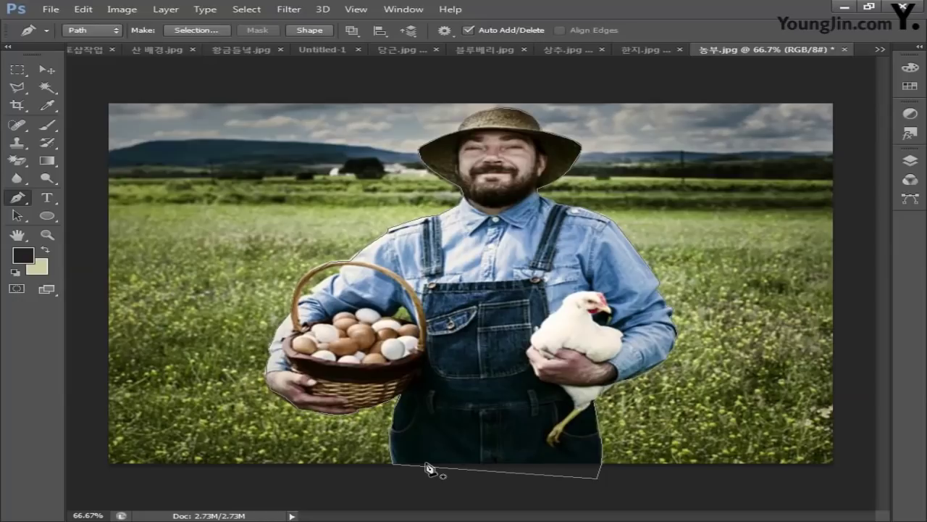
- Convert the path to a selection and subtract the small grass gap between the basket handle and the farmer's body
key("ctrl+Return")
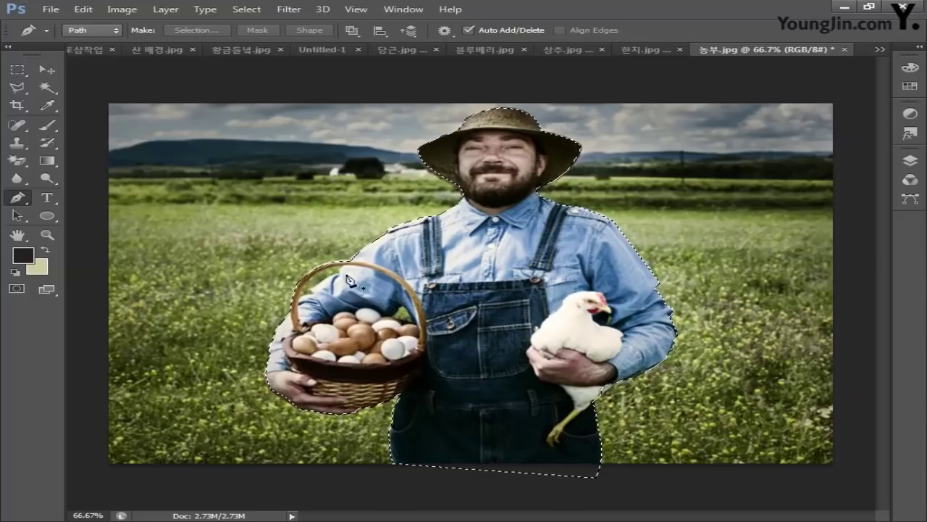
left_click(17, 87)
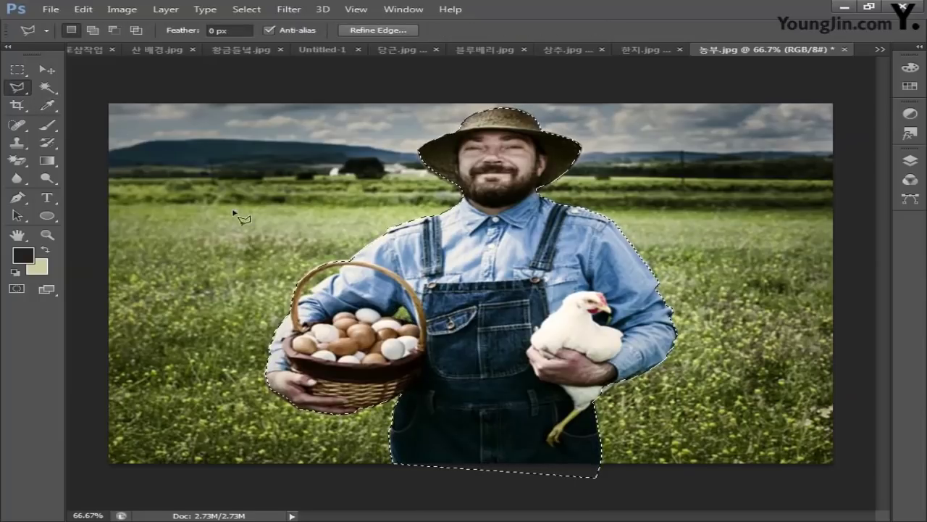
key("alt")
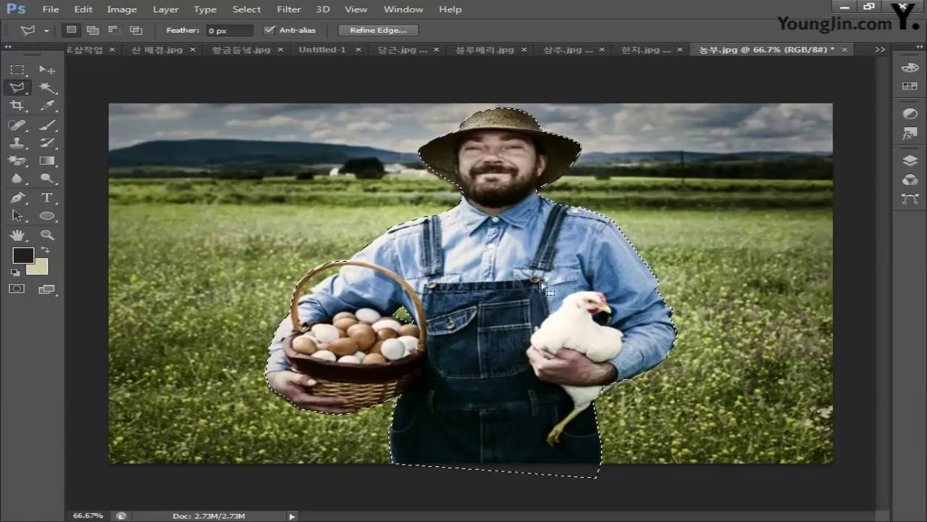
- Copy the selected farmer to a new layer and hide the Background layer
left_click(910, 161)
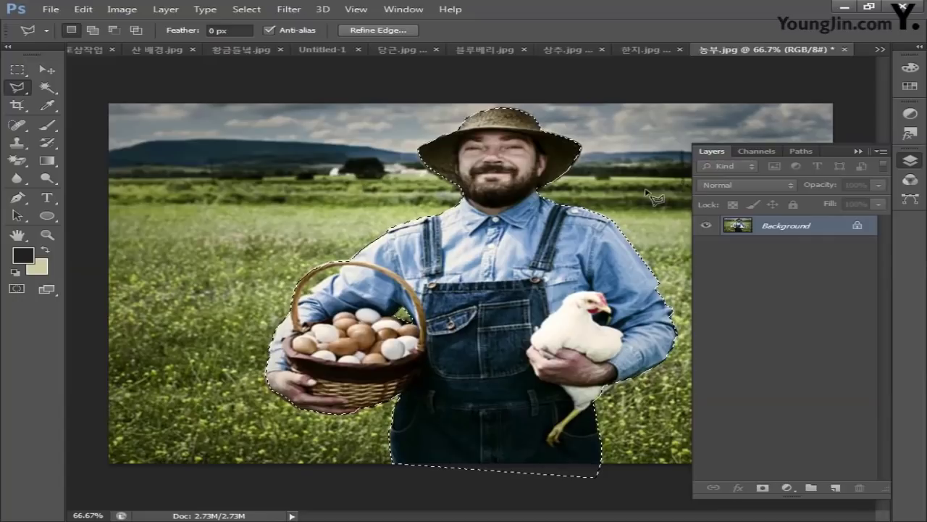
key("ctrl+j")
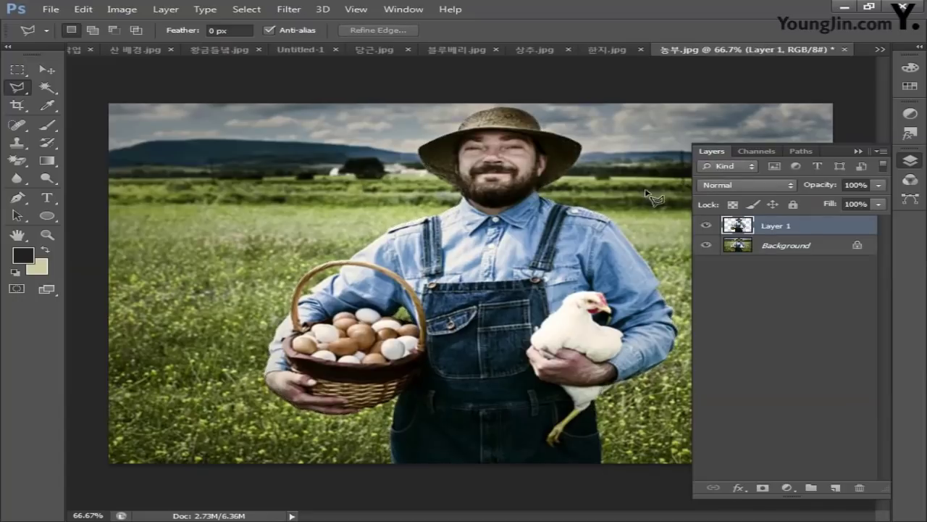
left_click(706, 245)
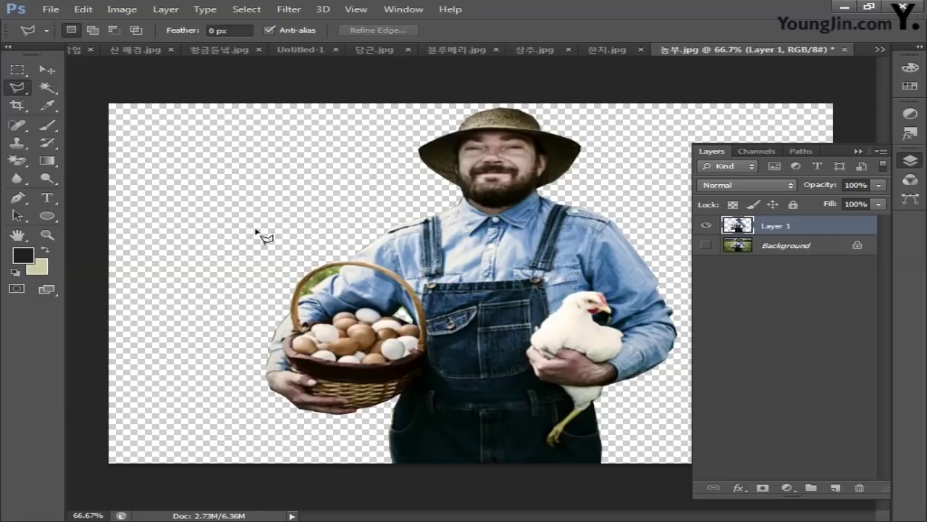
- Outline the leftover grass between the basket handle and the arm with the Polygonal Lasso, delete it and deselect
left_click(344, 269)
left_click(345, 271)
key("Delete")
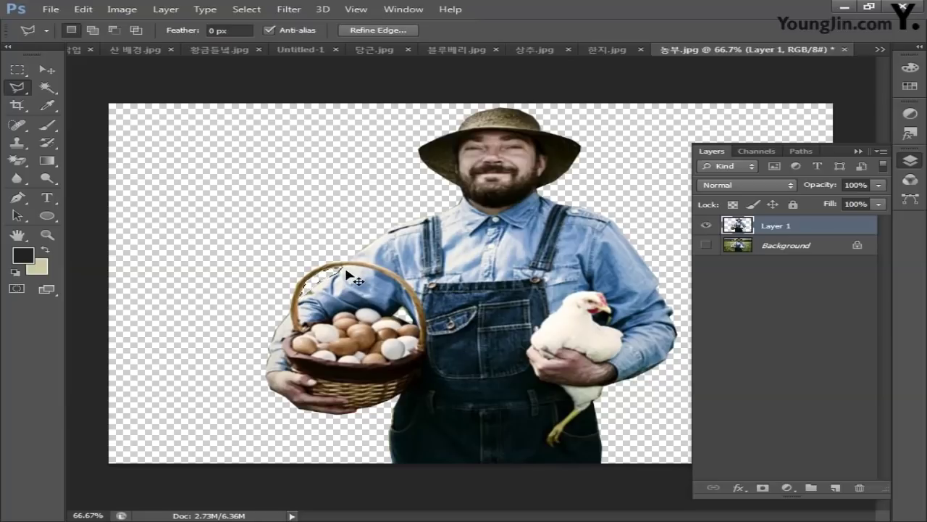
key("ctrl+d")
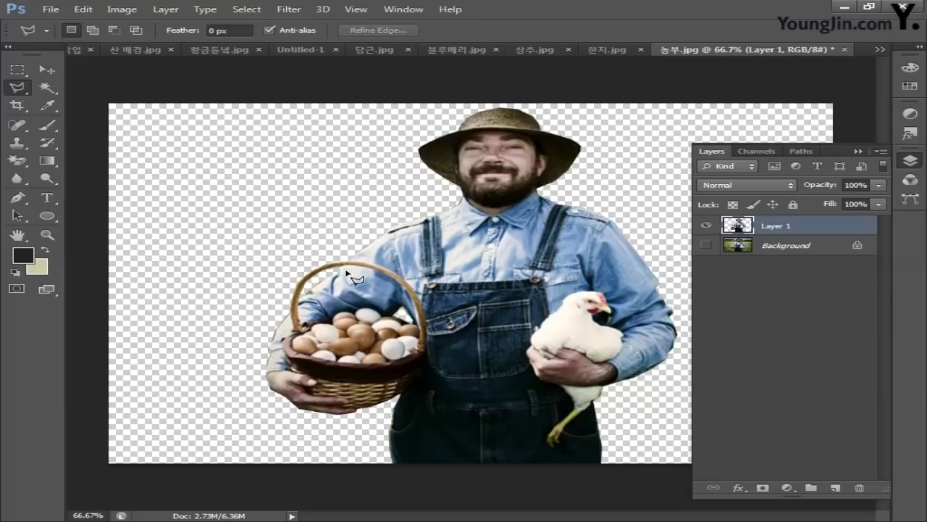
- Set the foreground colour to C 60, M 80, Y 80, K 40
left_click(23, 254)
left_click(647, 426)
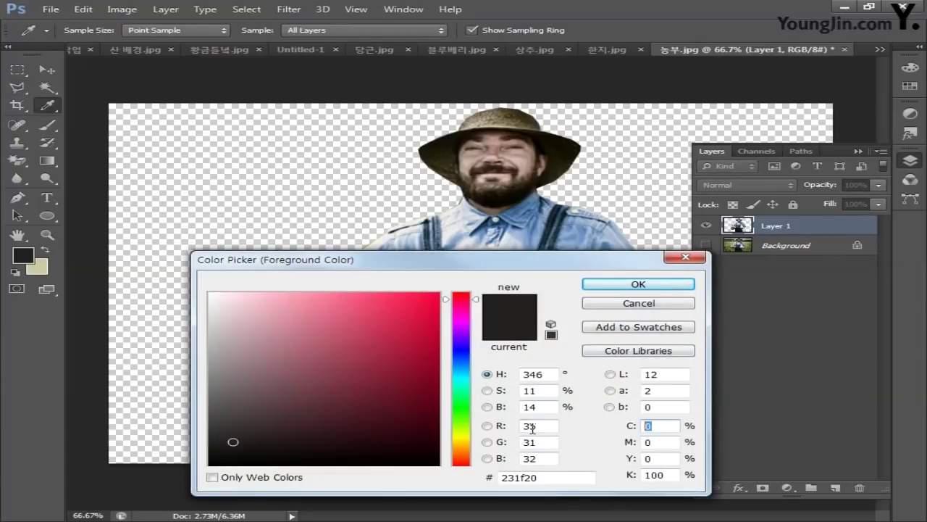
type("60")
key("Tab")
type("80")
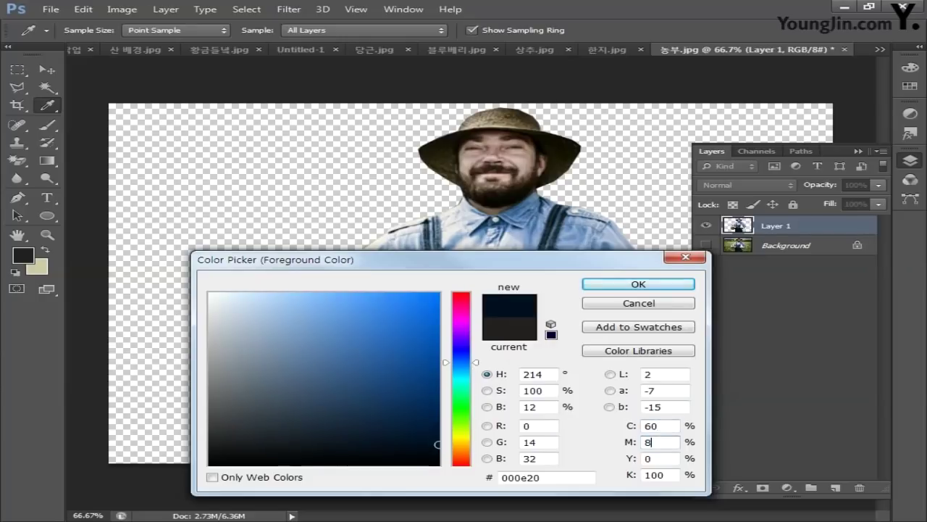
type("80")
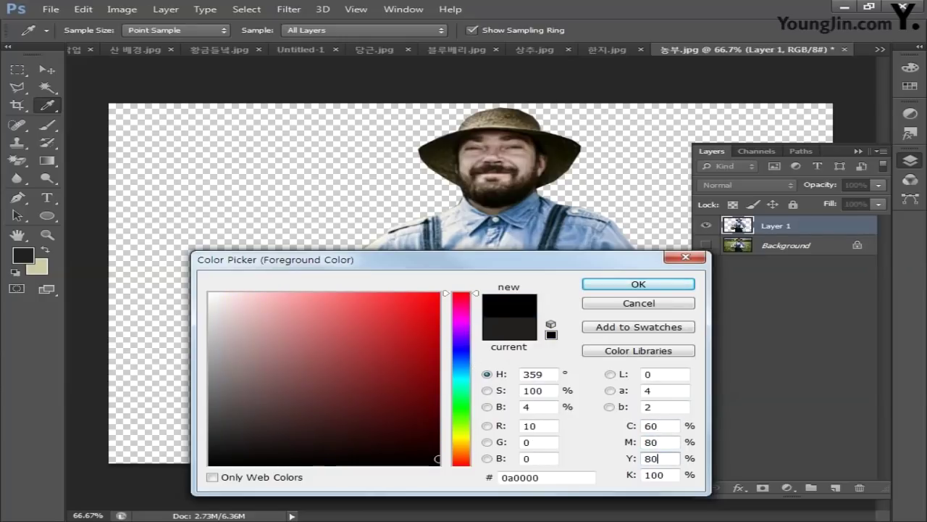
key("Tab")
type("40")
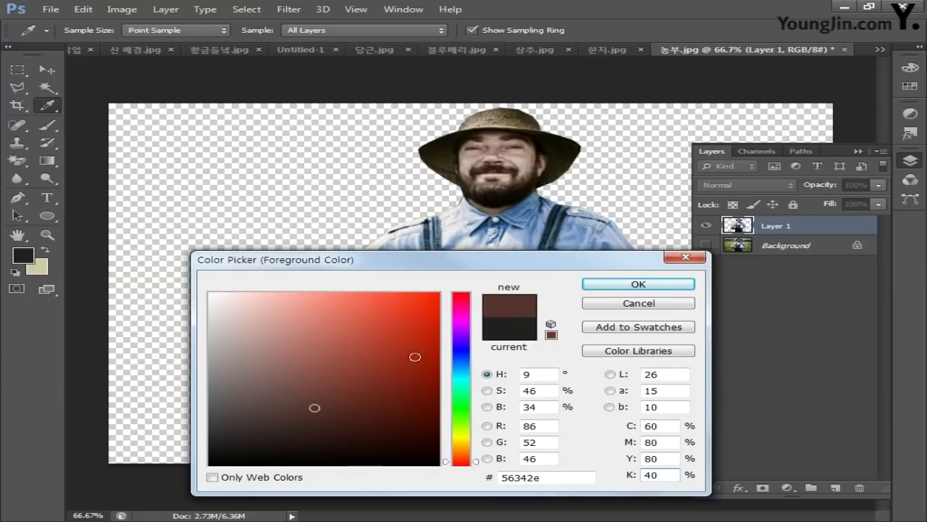
left_click(637, 284)
- Set the background colour to white with C 0, M 0, Y 0, K 0
left_click(44, 271)
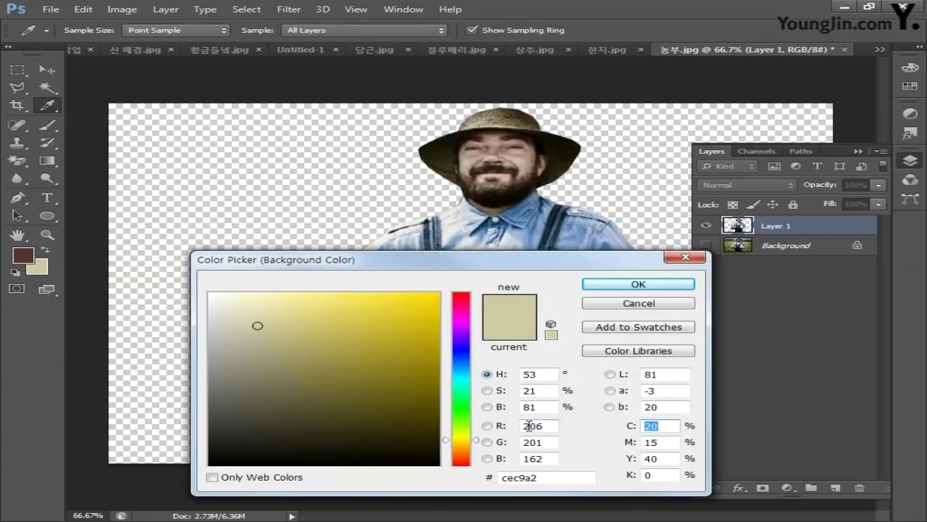
type("0")
key("Tab")
type("0")
key("Tab")
type("0")
key("Tab")
type("0")
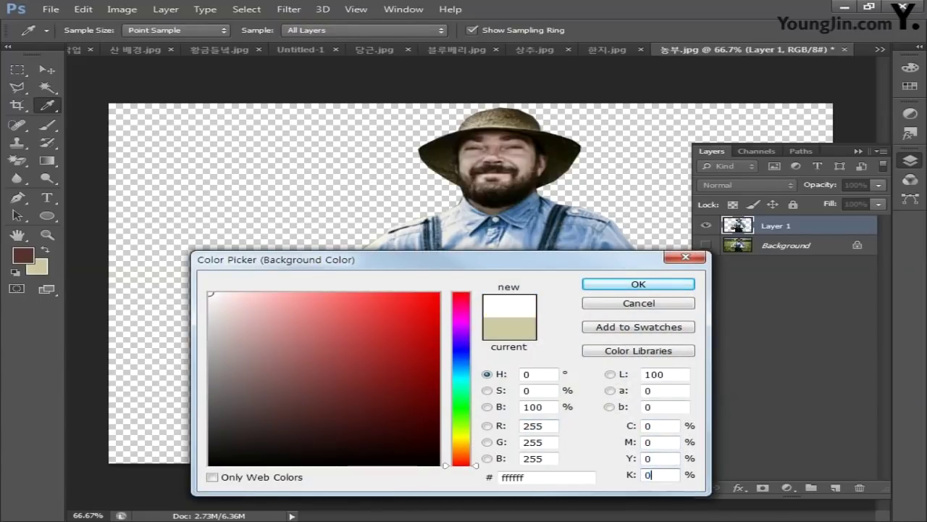
key("Return")
key("l")
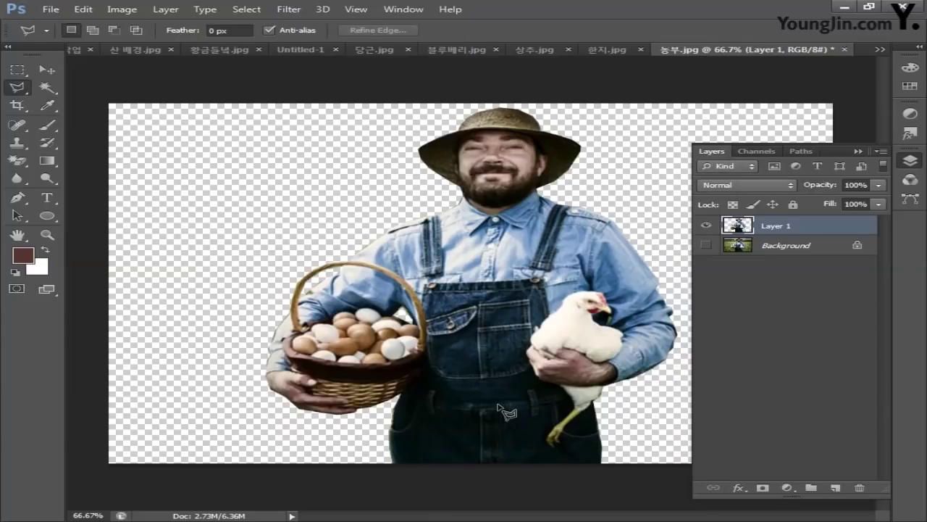
- Apply the Sketch filter Stamp to the cut-out farmer with a Light/Dark Balance of 15
left_click(291, 9)
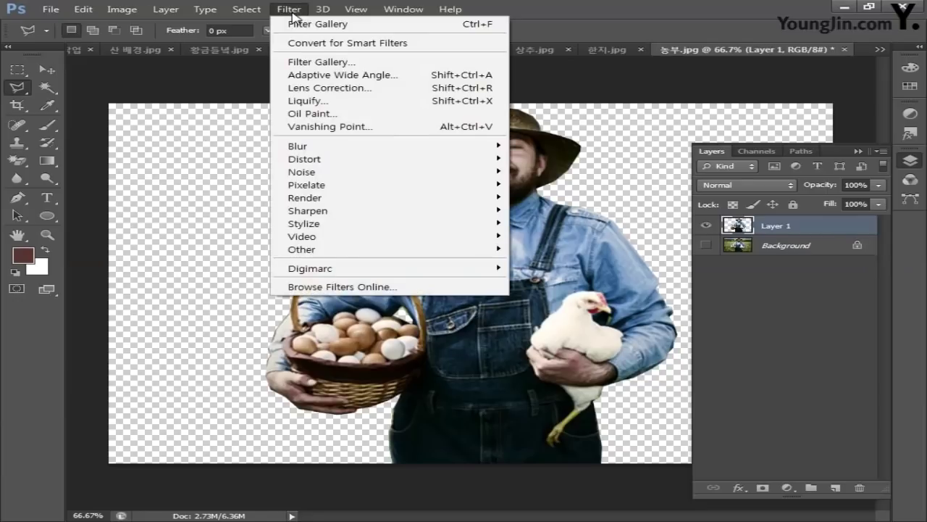
left_click(307, 63)
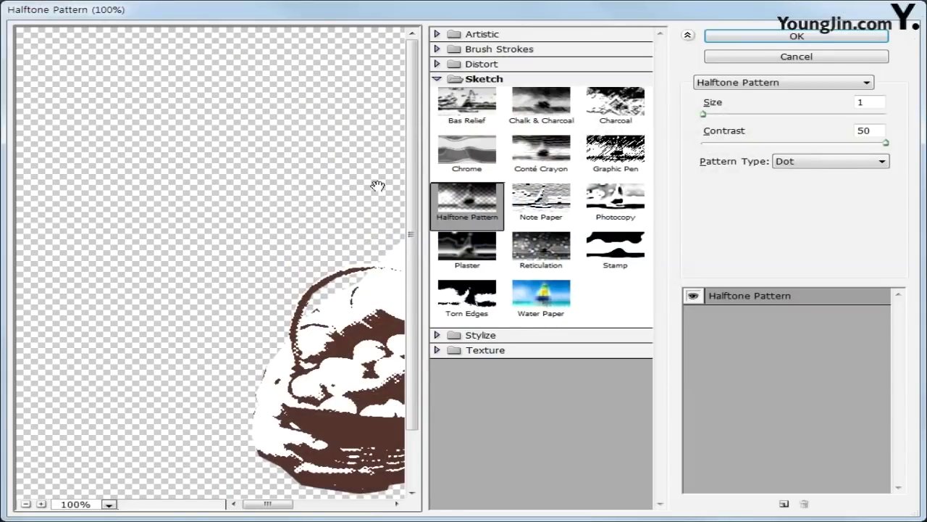
left_click(618, 247)
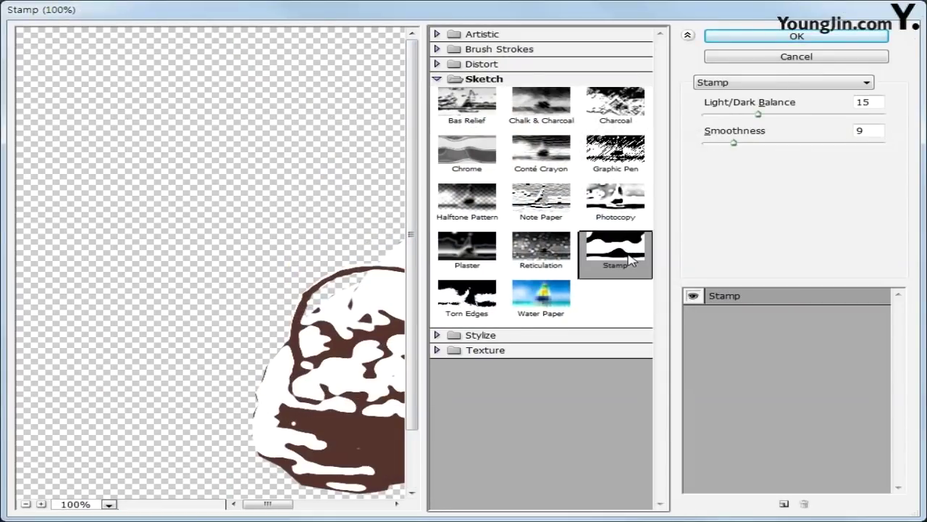
double_click(874, 102)
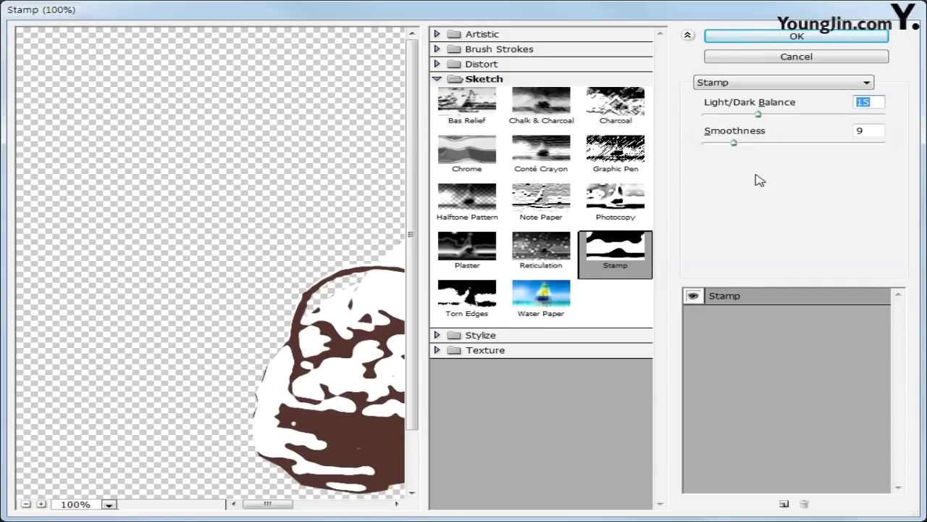
type("15")
double_click(872, 132)
left_click(798, 37)
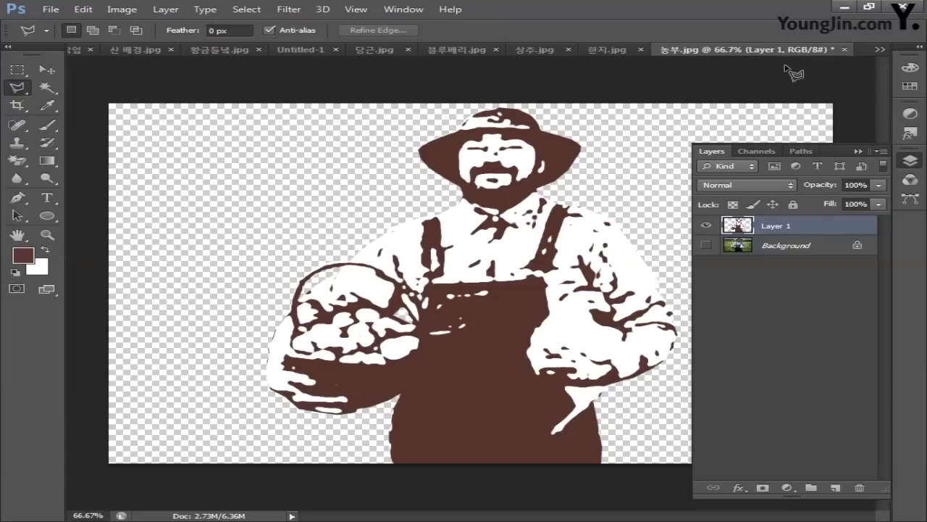
- Copy the entire stamped farmer layer and paste it into the poster document 포토샵작업
key("ctrl+a")
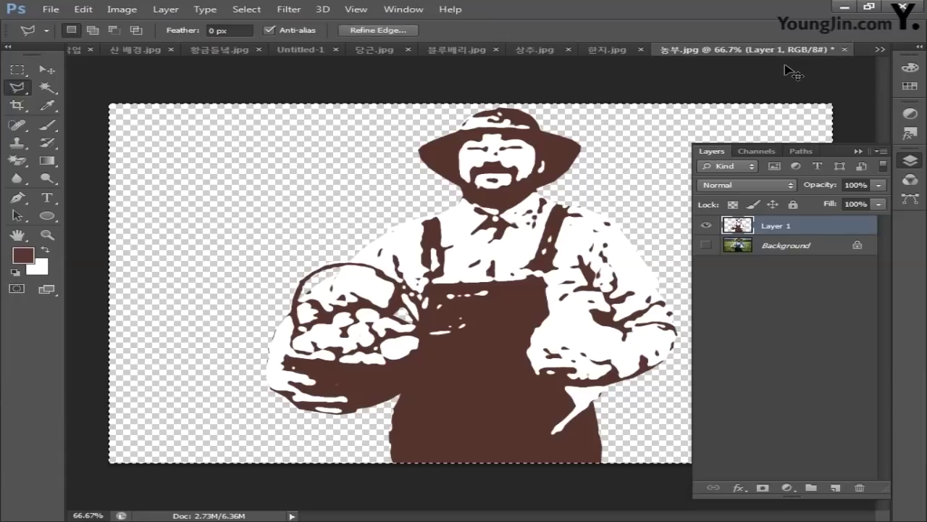
left_click(70, 50)
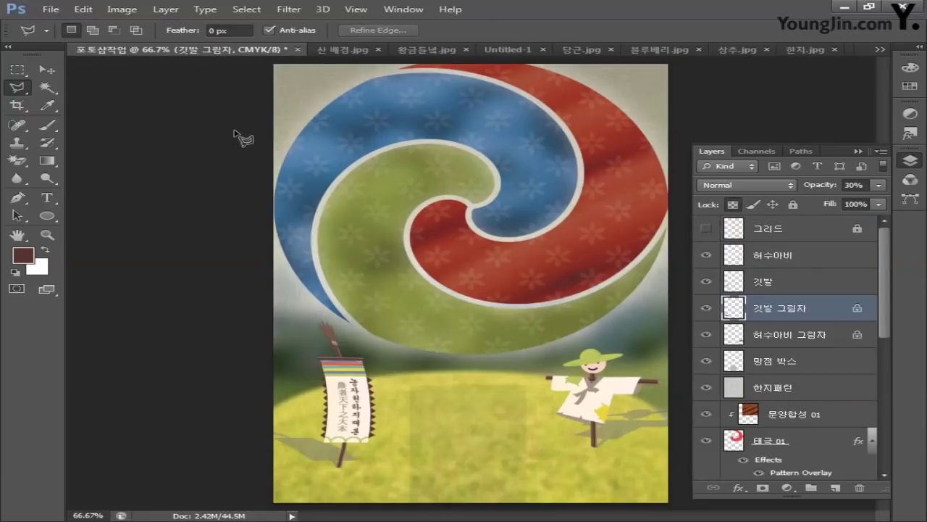
key("ctrl+v")
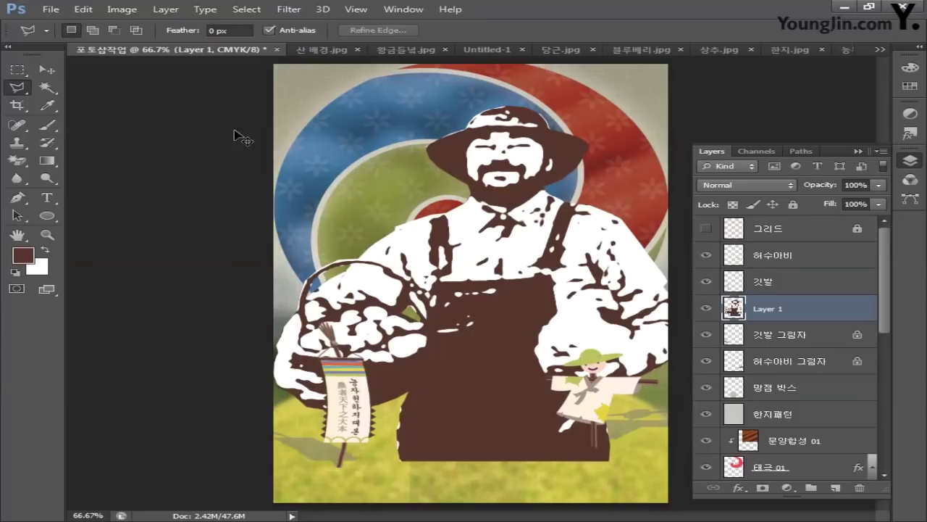
- Scale the pasted farmer down to a small figure and place it over the inner end of the green swirl
key("ctrl+t")
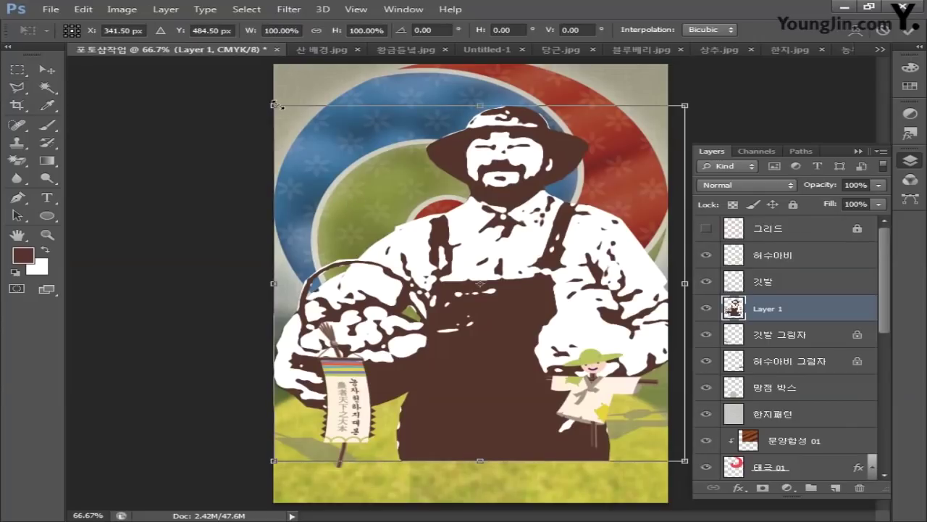
left_click_drag(275, 105, 487, 290)
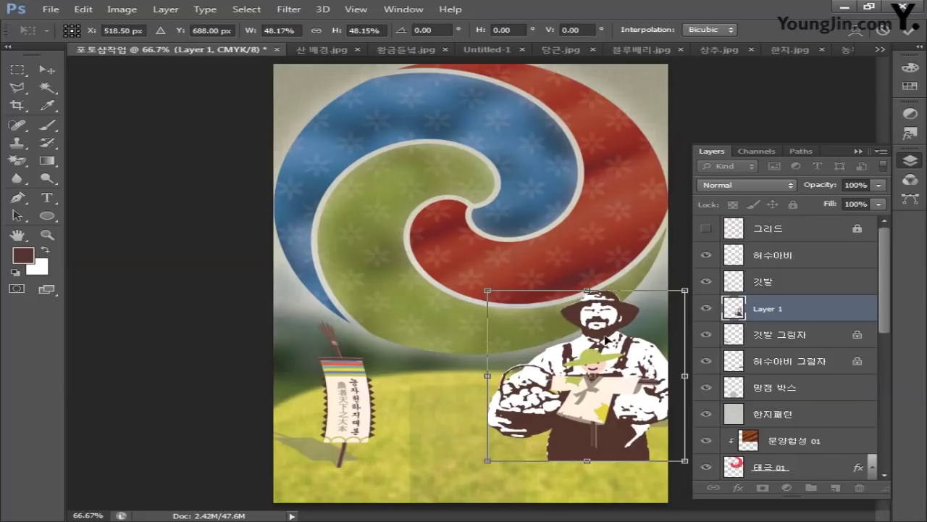
left_click_drag(607, 339, 397, 148)
mouse_move(475, 102)
left_mouse_down()
mouse_move(459, 114)
mouse_move(457, 138)
mouse_move(417, 174)
left_mouse_up()
mouse_move(312, 145)
left_mouse_down()
mouse_move(326, 134)
mouse_move(362, 170)
left_mouse_up()
key("Return")
key("l")
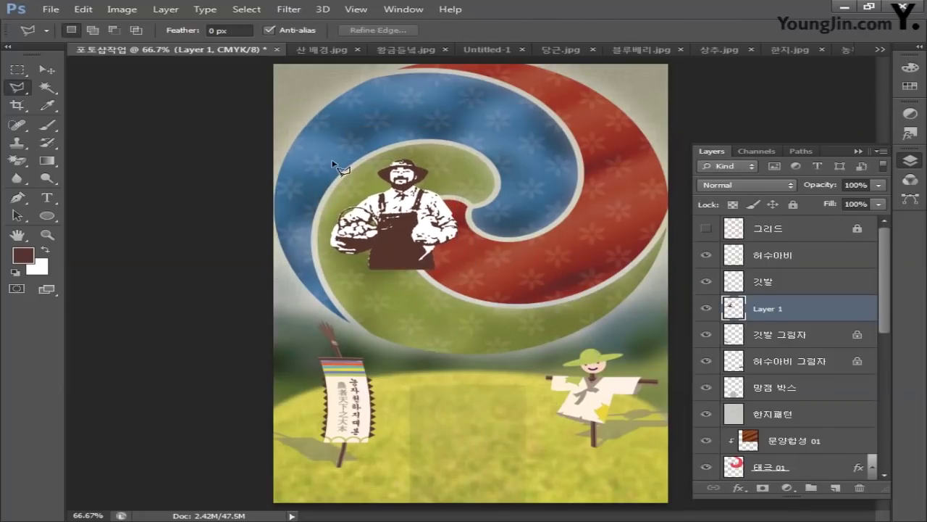
- Rename the pasted farmer layer as 농업인
double_click(752, 308)
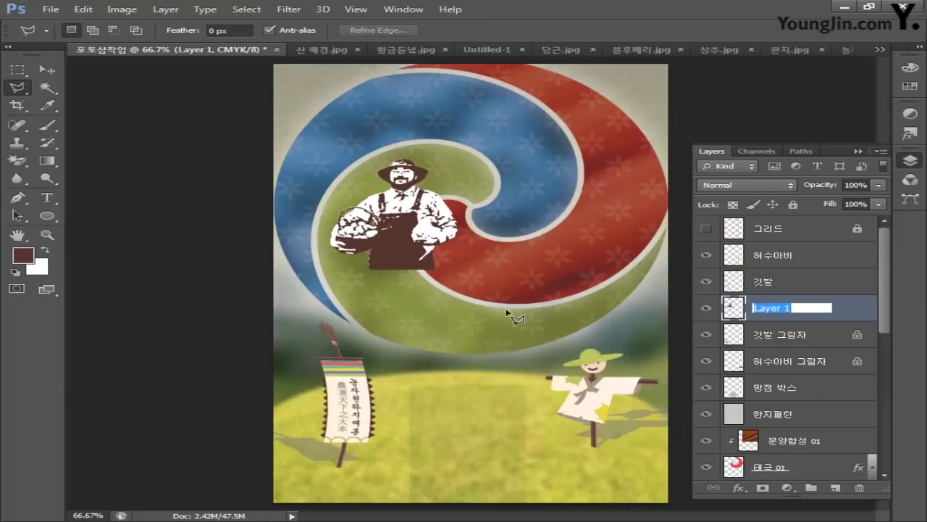
type("농업인")
key("Return")
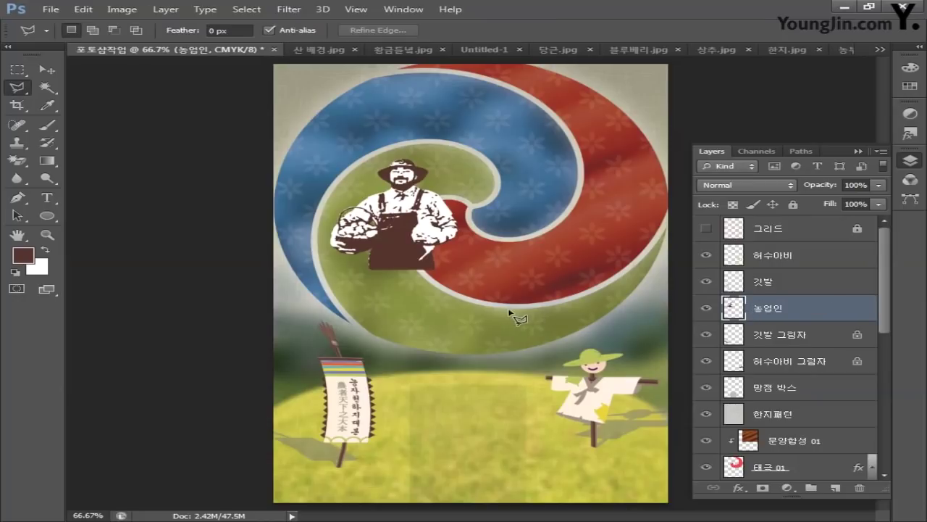
- Add a Stroke layer style to the 농업인 layer with size 5 px and position Outside
double_click(810, 316)
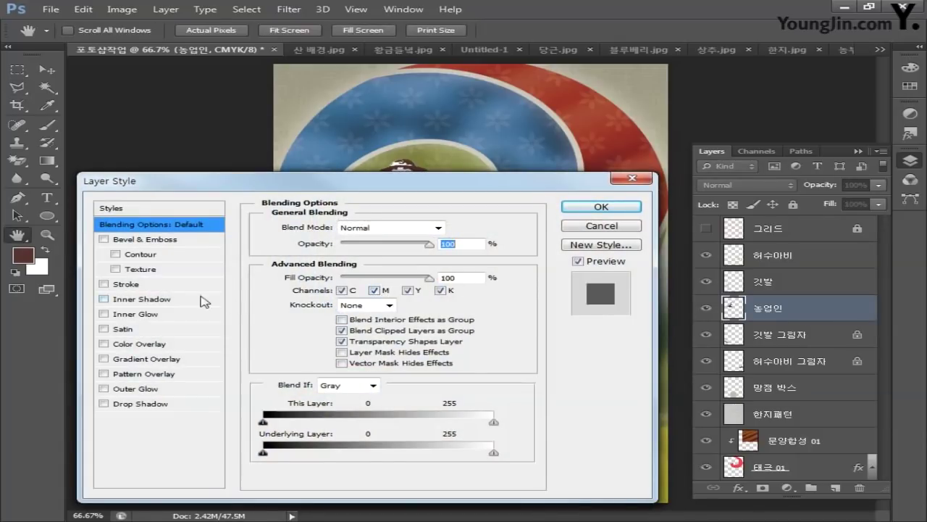
left_click(127, 284)
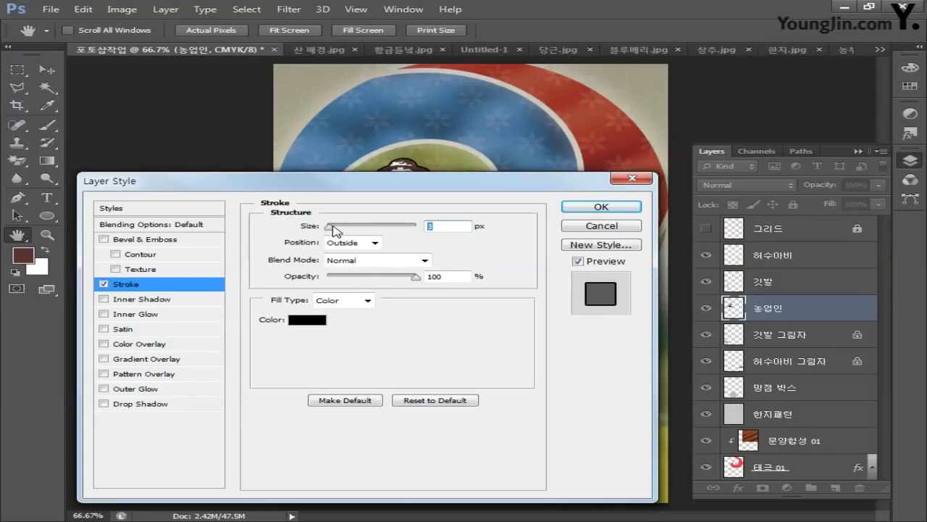
type("5")
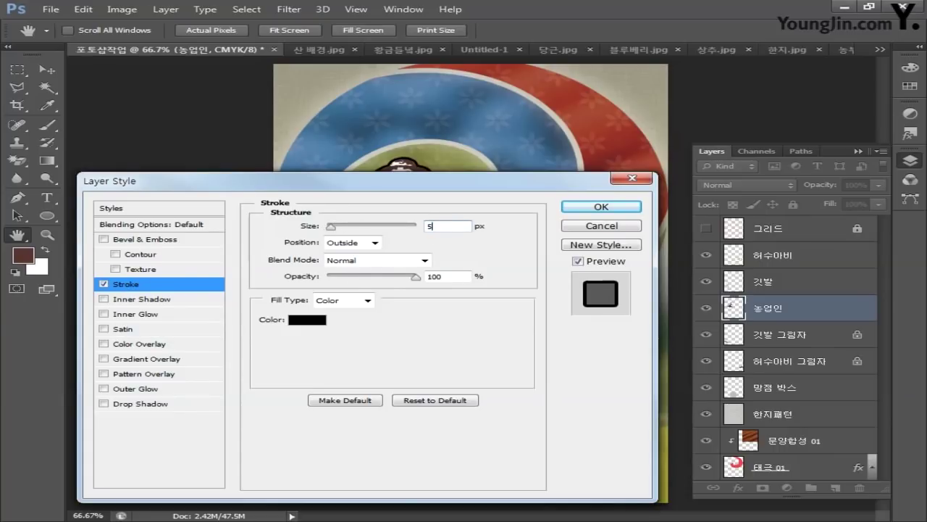
left_click(354, 243)
left_click(341, 253)
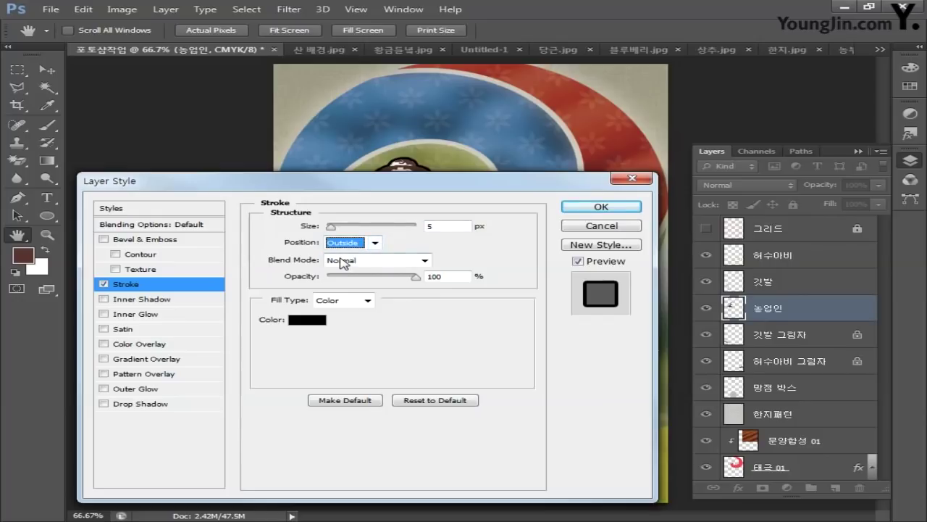
- Set the stroke colour to white with C 0, M 0, Y 0, K 0
left_click(307, 321)
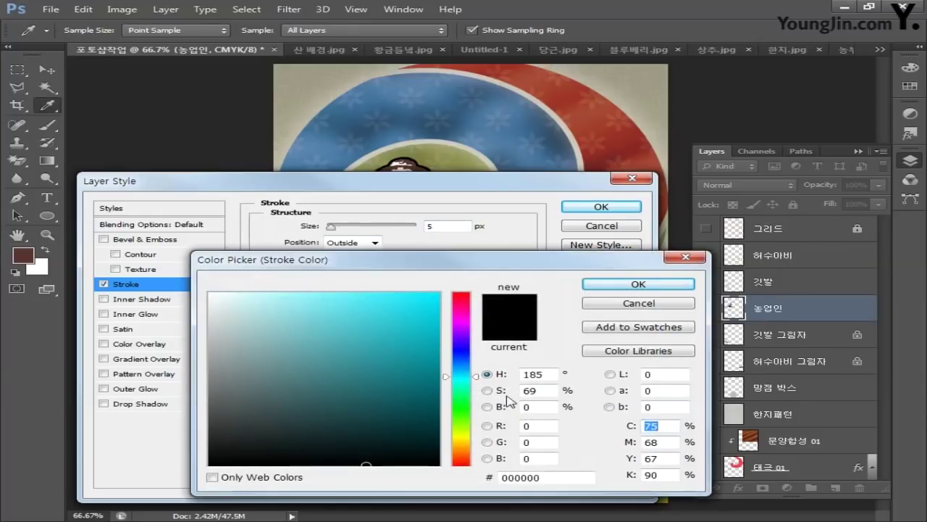
type("0")
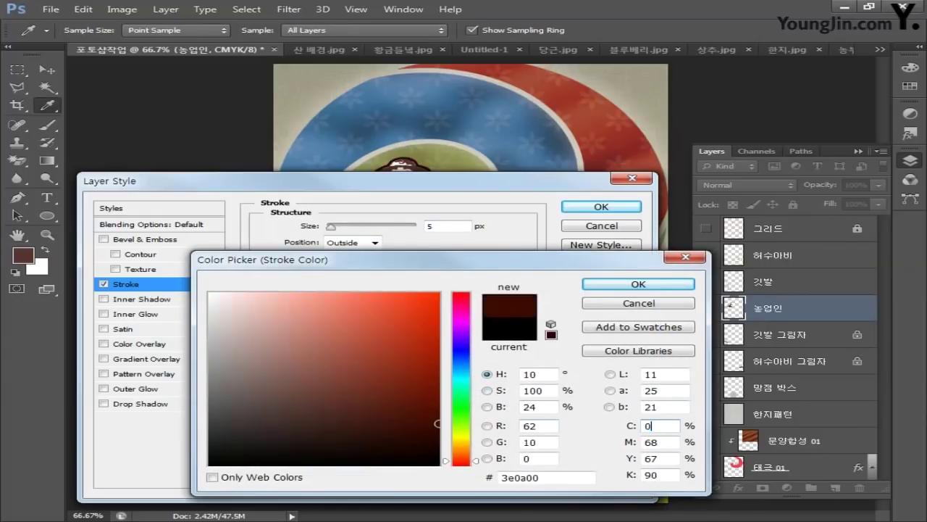
key("Tab")
type("0")
key("Tab")
type("0")
key("Tab")
type("0")
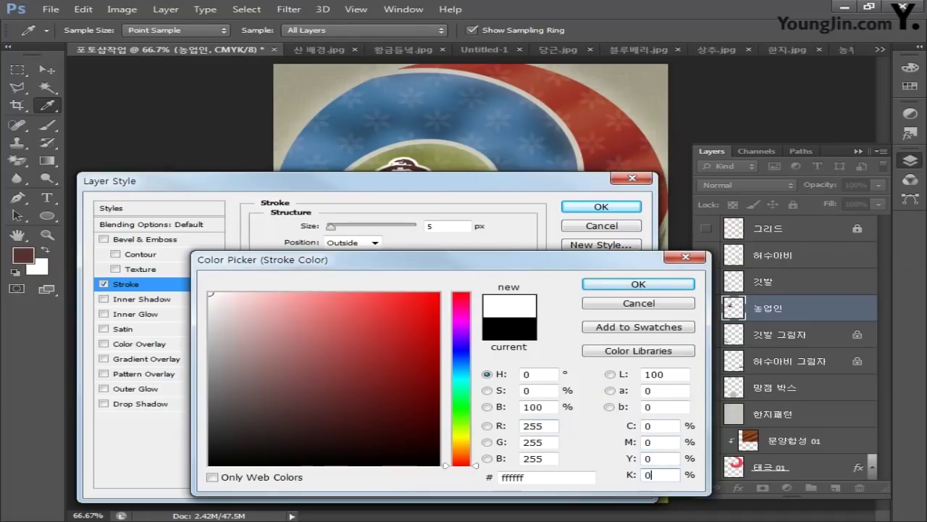
left_click(616, 285)
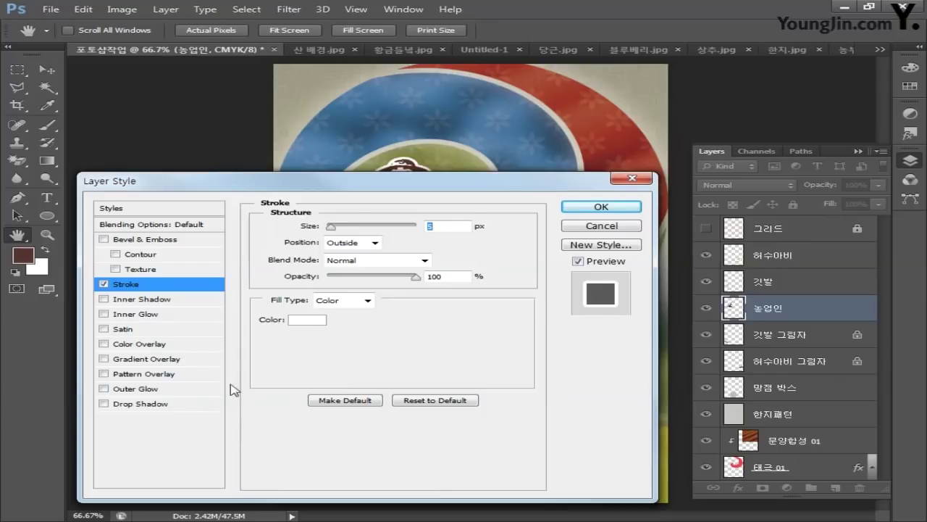
- Add an Outer Glow to the farmer layer with blend mode Screen and 75% opacity
left_click(142, 390)
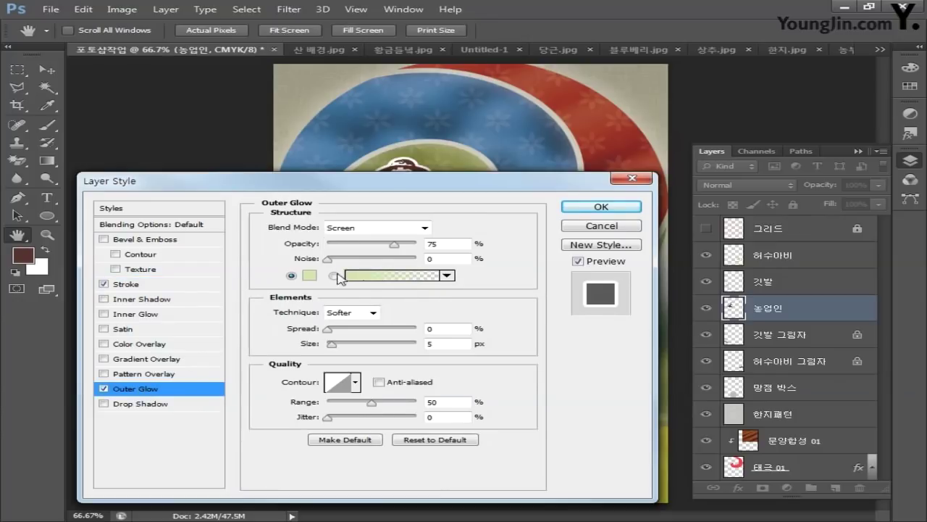
left_click(373, 229)
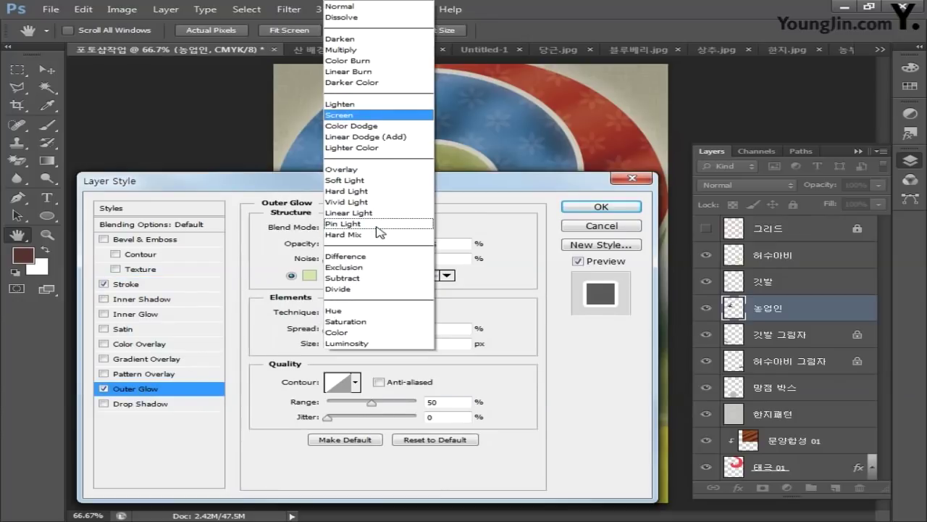
left_click(362, 115)
key("Tab")
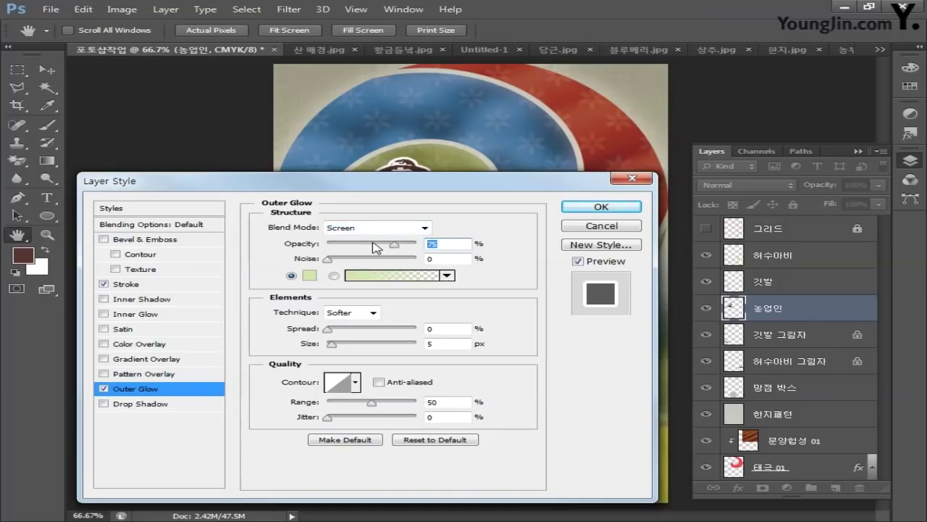
key("Right")
- Set the outer glow colour to white with C 0, M 0, Y 0, K 0
left_click(310, 275)
left_click(655, 428)
type("0")
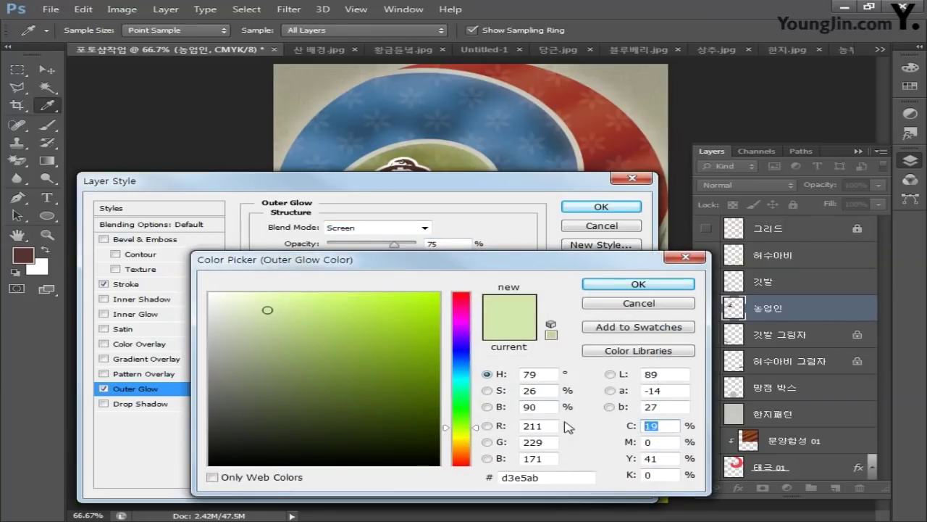
key("Tab")
key("Tab")
type("0")
key("Tab")
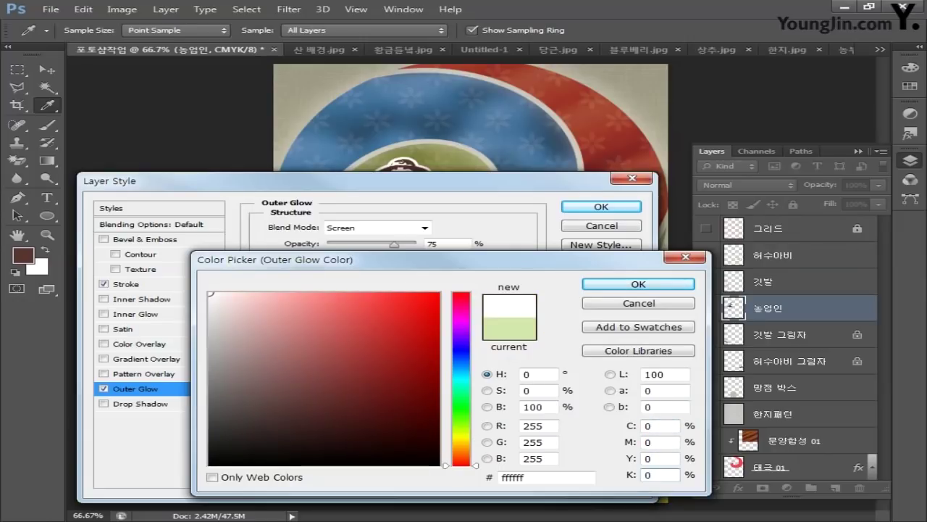
left_click(635, 284)
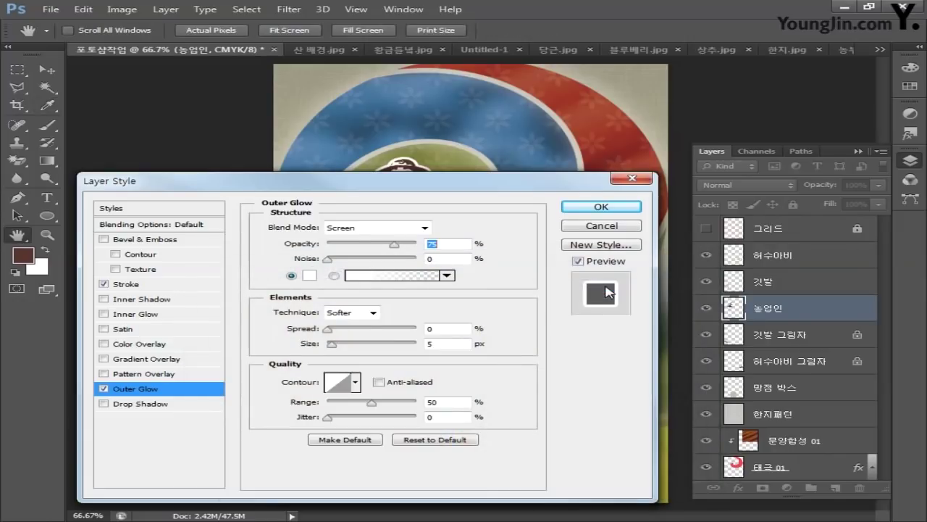
- Set the outer glow's spread to 12% and size to 30 px, and apply the layer style
double_click(440, 328)
type("12")
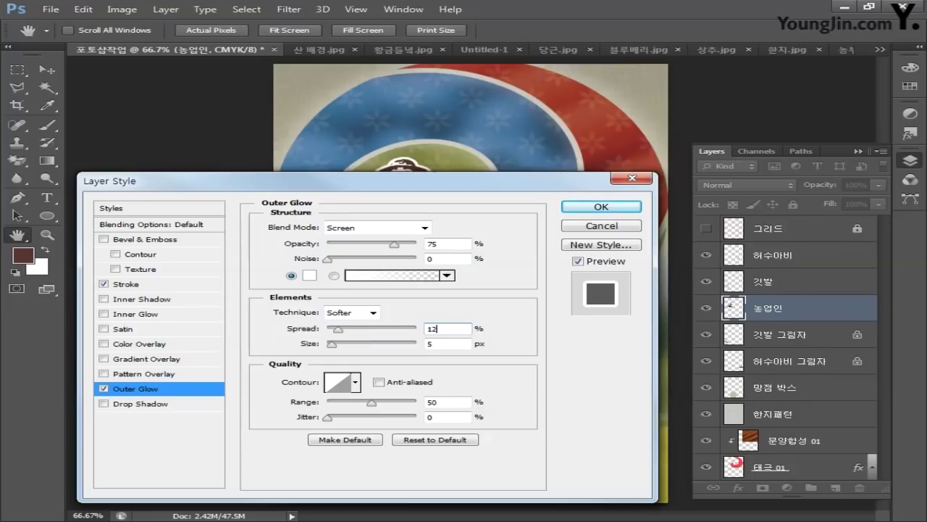
key("Tab")
type("30")
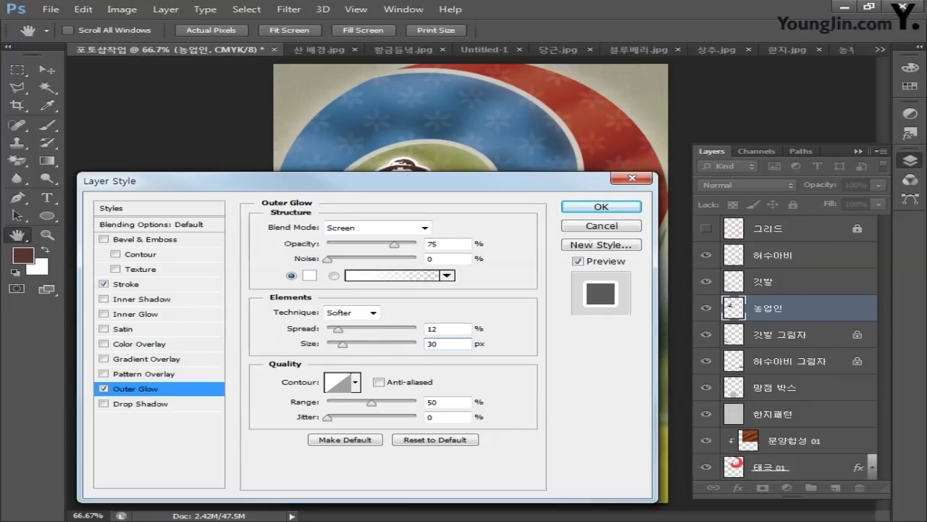
left_click(599, 206)
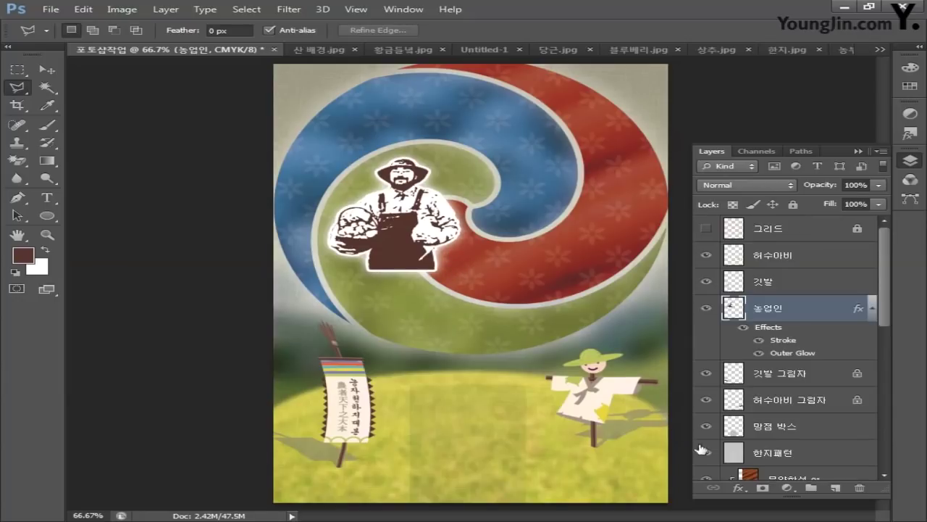
- Add a layer mask to the 농업인 layer and fade the farmer's lower body with a black-to-white linear gradient drawn upward
left_click(763, 489)
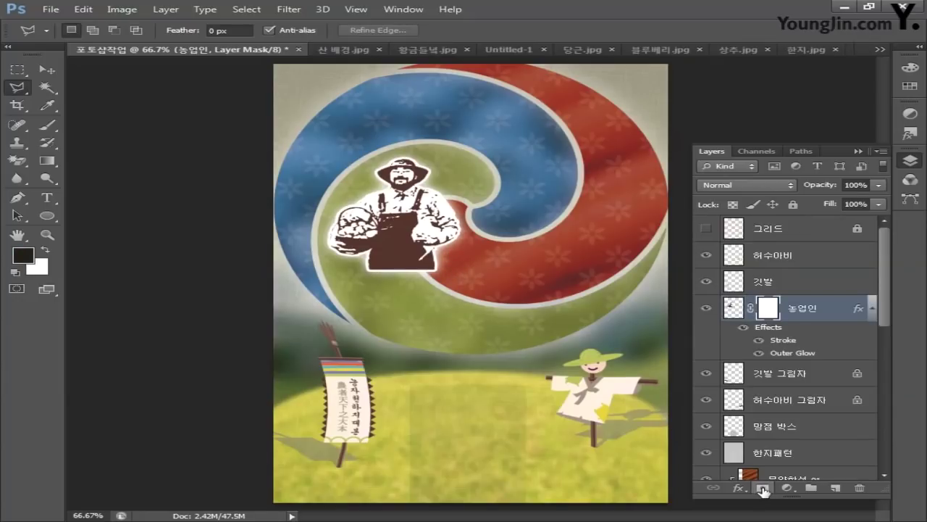
left_click(53, 163)
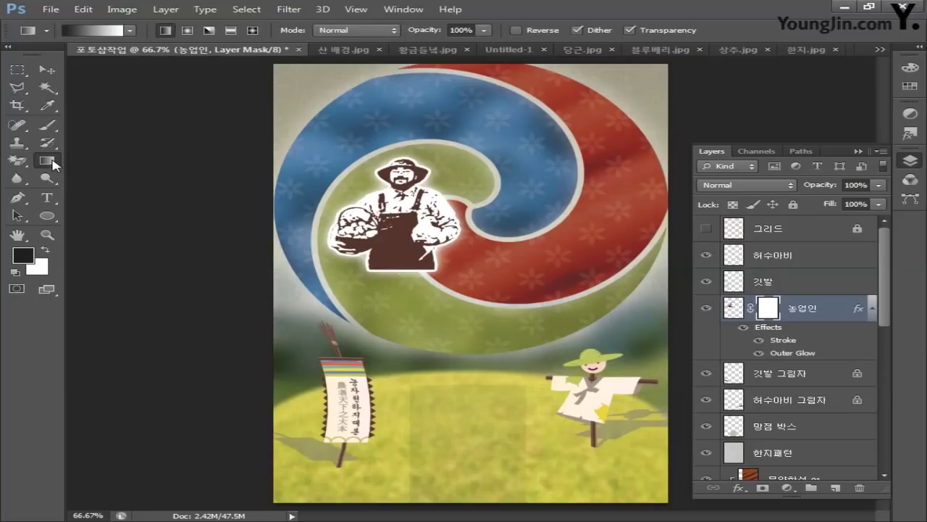
left_click_drag(390, 270, 395, 231)
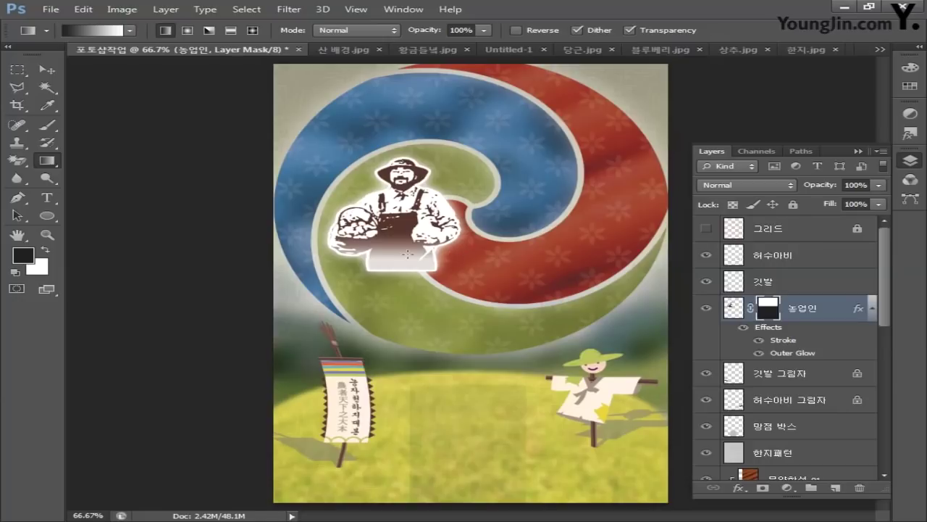
- Add the text 농 in 40 pt Adobe Myungjo on the green area below the farmer
left_click(47, 197)
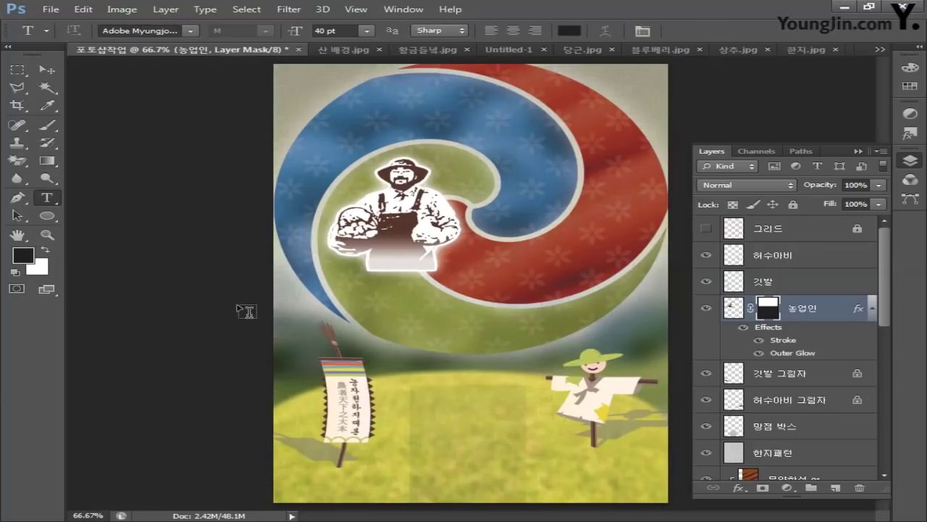
left_click(391, 325)
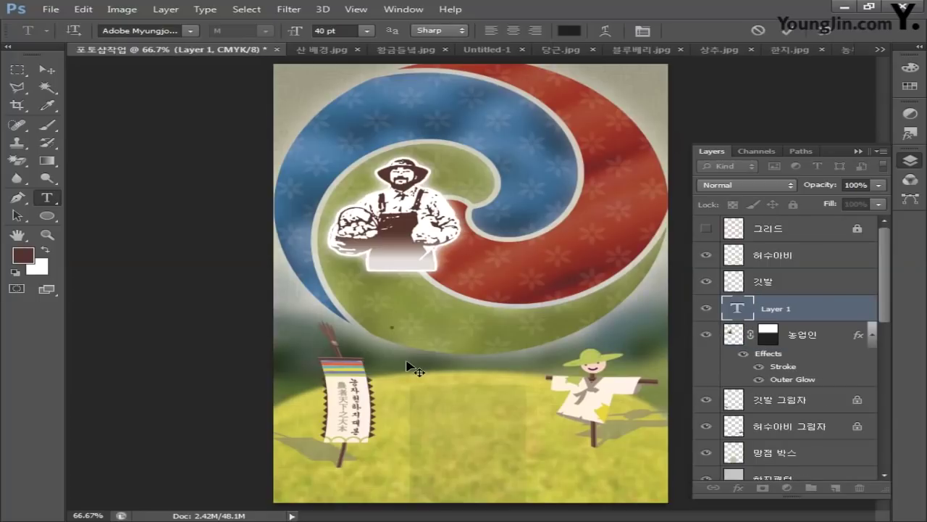
type("농")
left_click(56, 73)
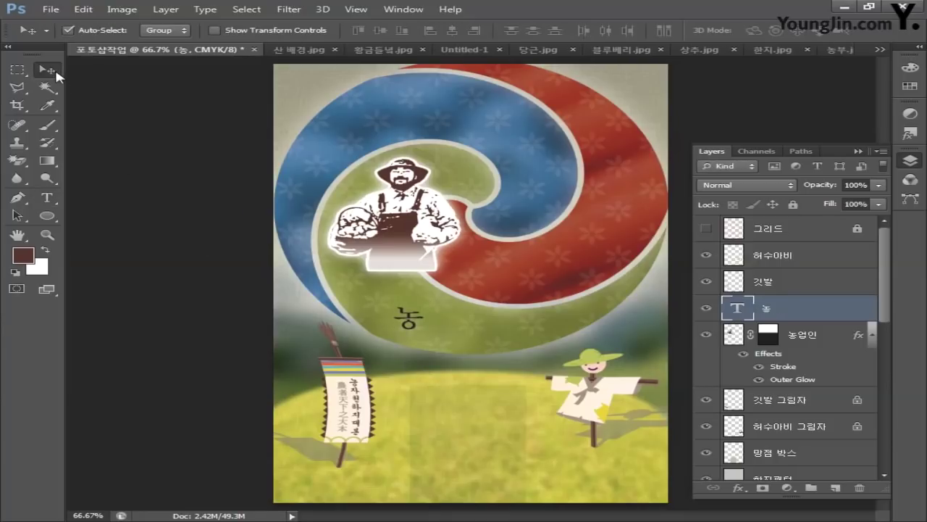
- Set the 농 text colour to C 60, M 80, Y 80, K 40
left_click(22, 255)
left_click(670, 426)
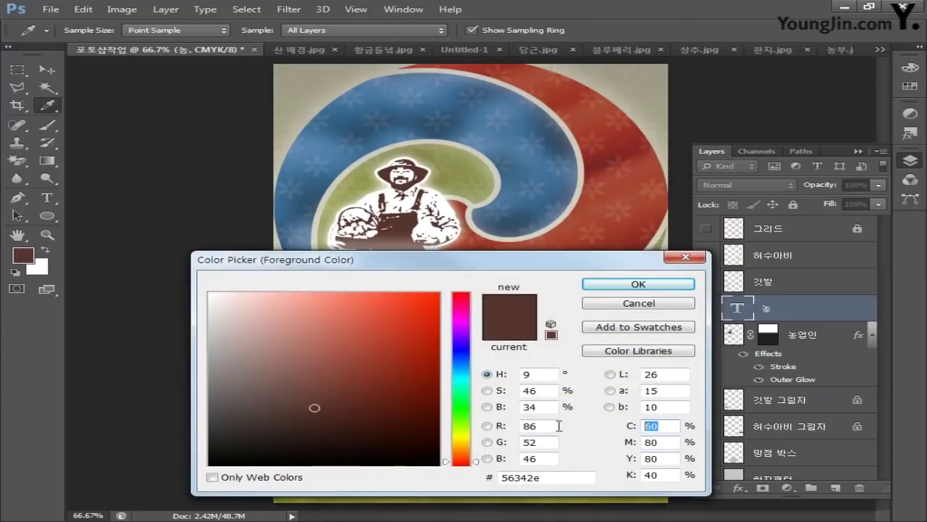
left_click(379, 364)
key("ctrl+z")
key("Tab")
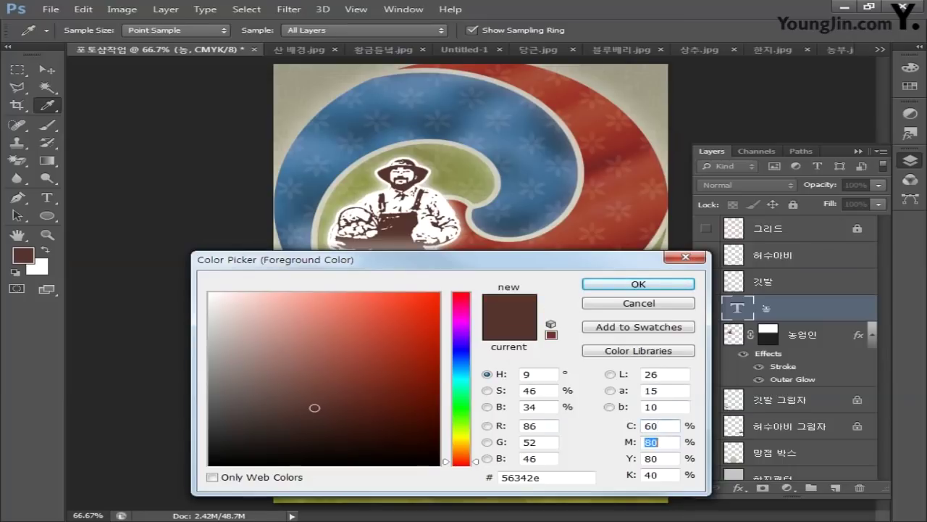
type("80")
key("Tab")
type("80")
key("Tab")
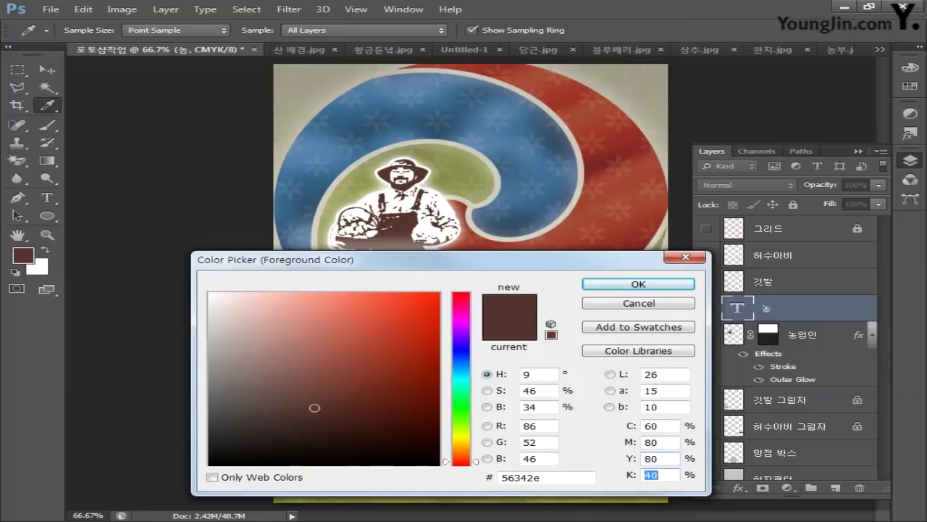
type("40")
key("Return")
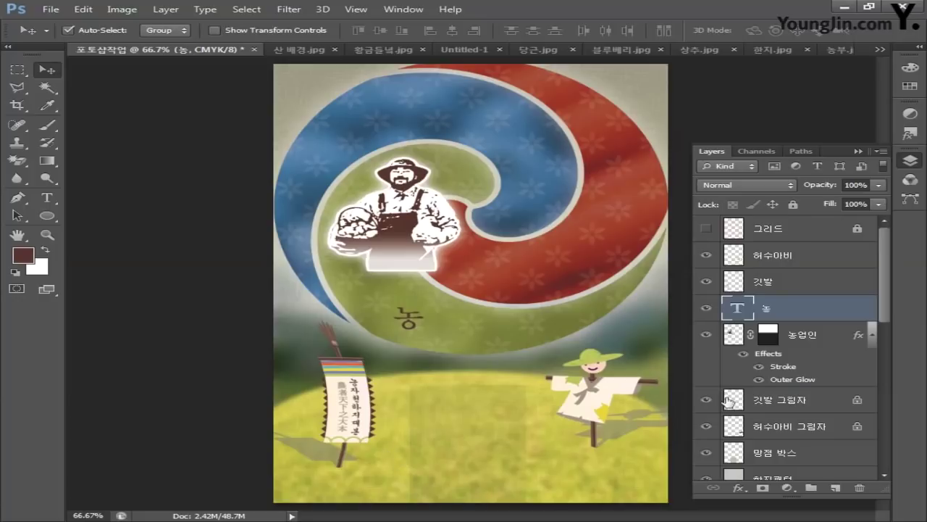
- Add a Stroke effect to the 농 text layer with a size of 6 px and position Outside
double_click(814, 312)
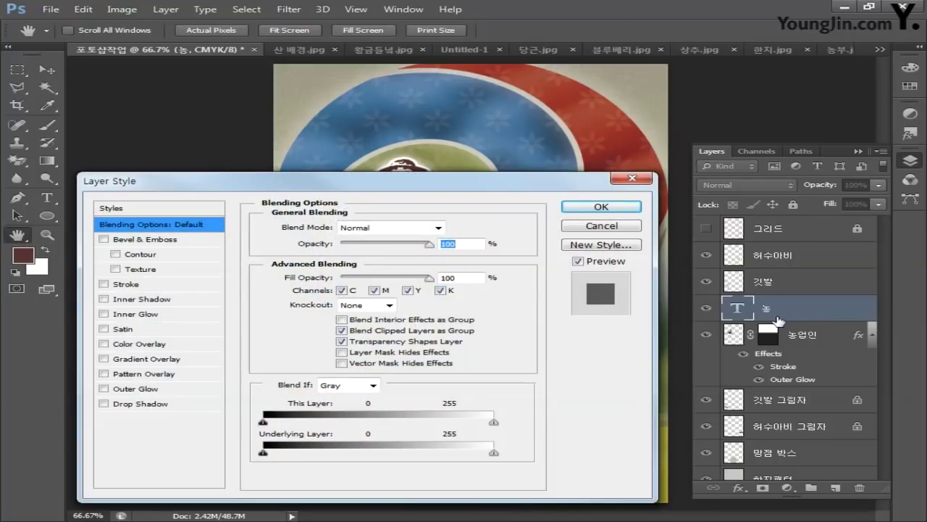
left_click(127, 286)
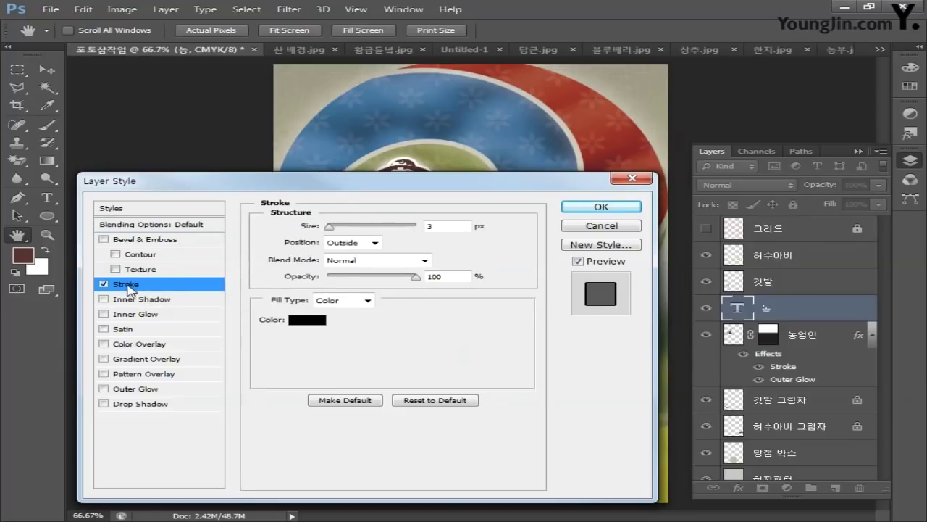
key("Tab")
type("6")
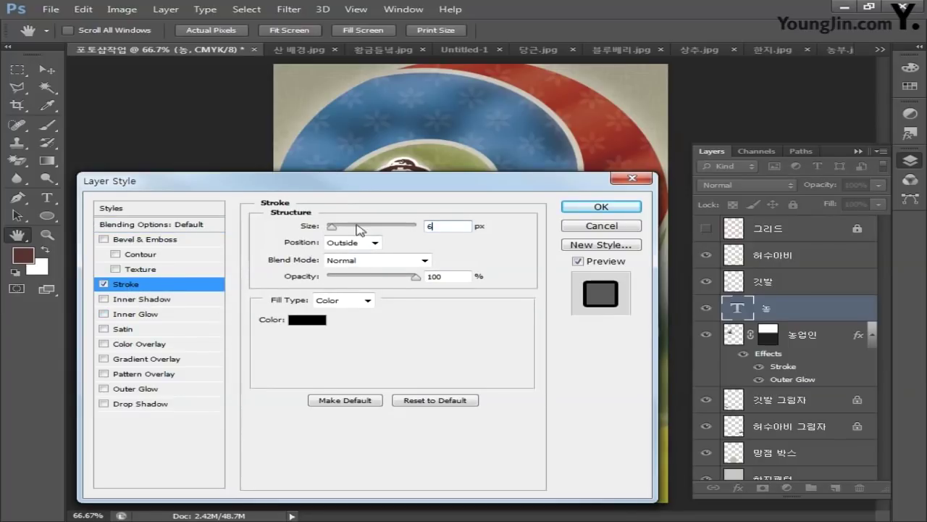
left_click(350, 243)
left_click(347, 258)
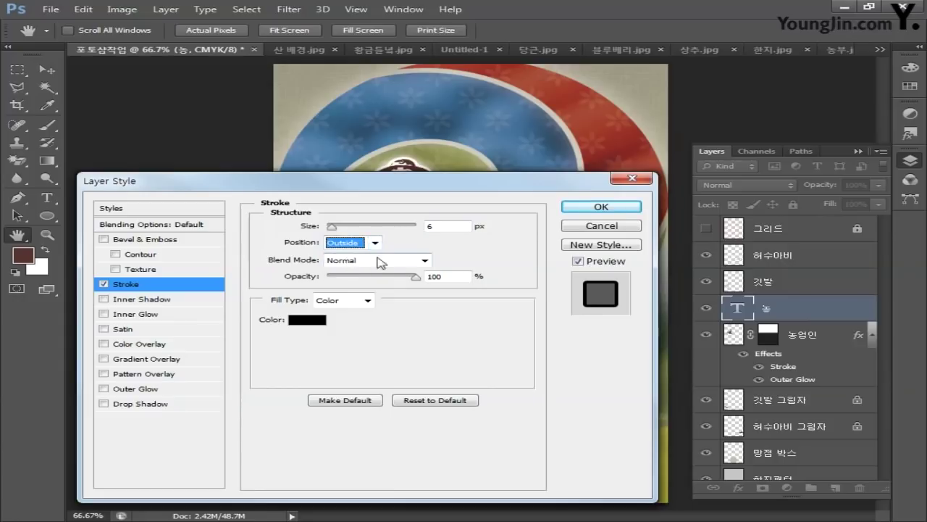
- Set the stroke colour to white with C 0, M 0, Y 0, K 0 and apply the layer style
left_click(307, 320)
double_click(671, 425)
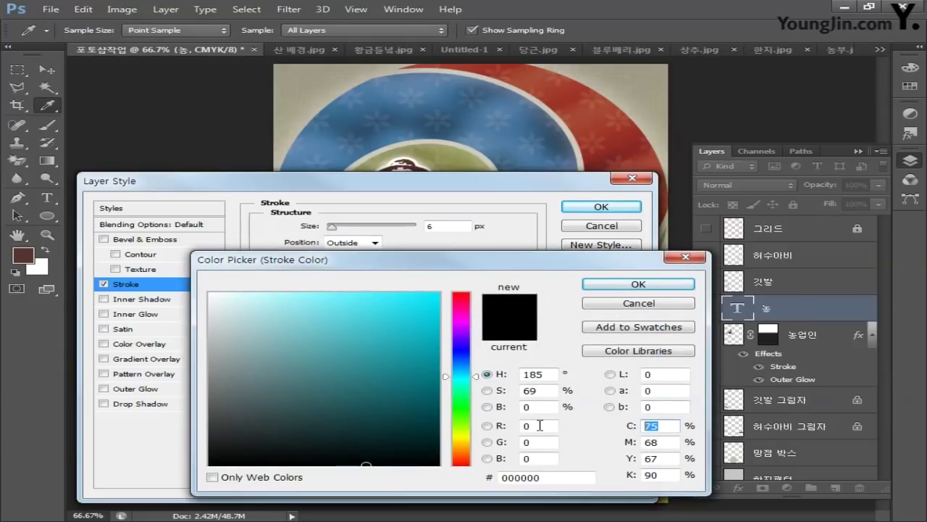
type("0")
key("Tab")
type("0")
key("Tab")
type("0")
key("Tab")
type("0")
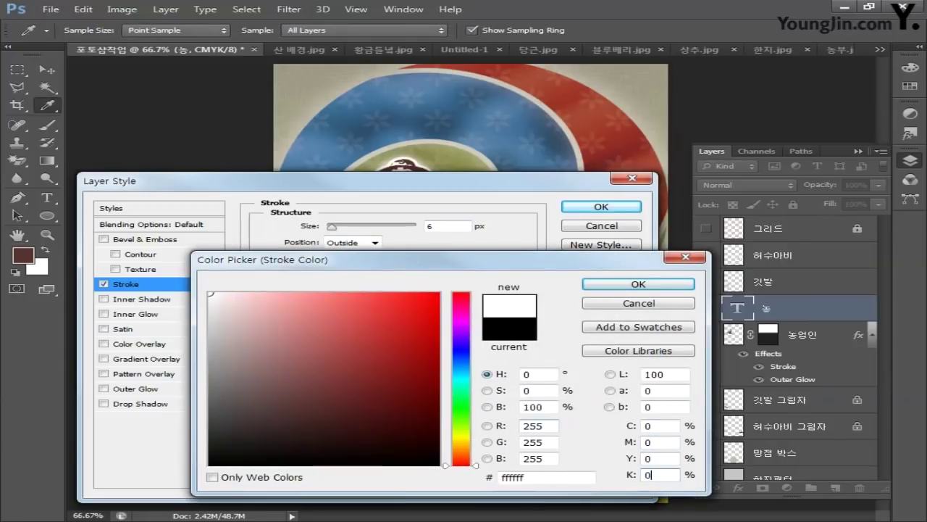
left_click(624, 285)
left_click(598, 208)
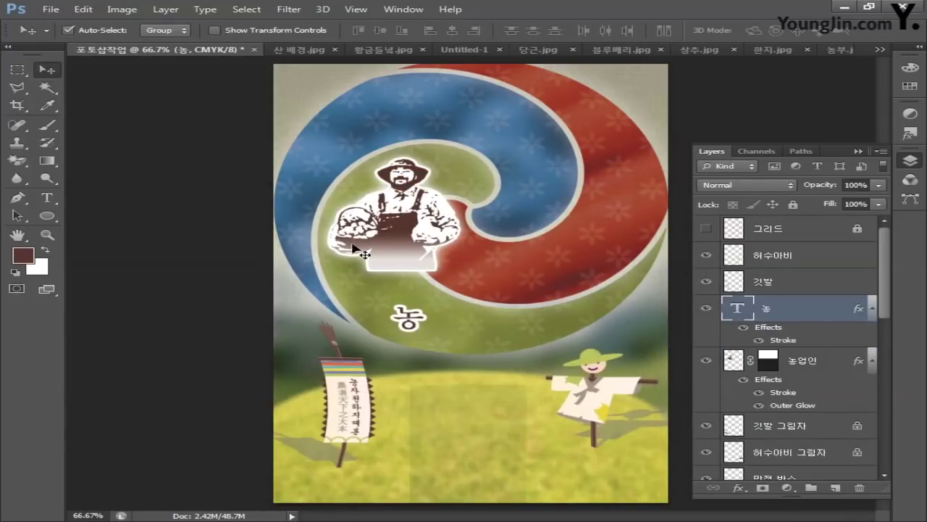
- Move the 농 text to just beneath the farmer's basket and enlarge it
left_click_drag(417, 319, 352, 251)
key("ctrl+t")
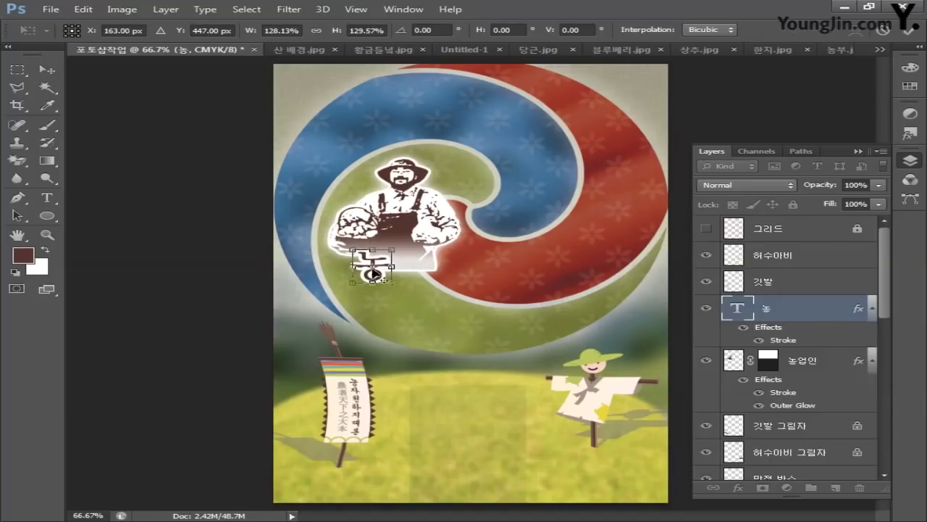
left_click_drag(394, 284, 410, 295)
key("Return")
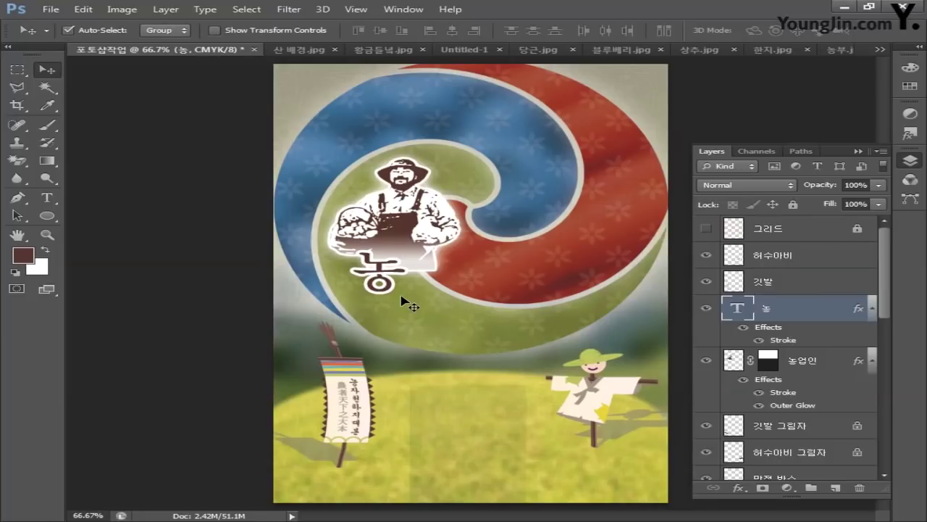
- Duplicate the 농 text down to its right and change the copy's text to 업
left_click(47, 197)
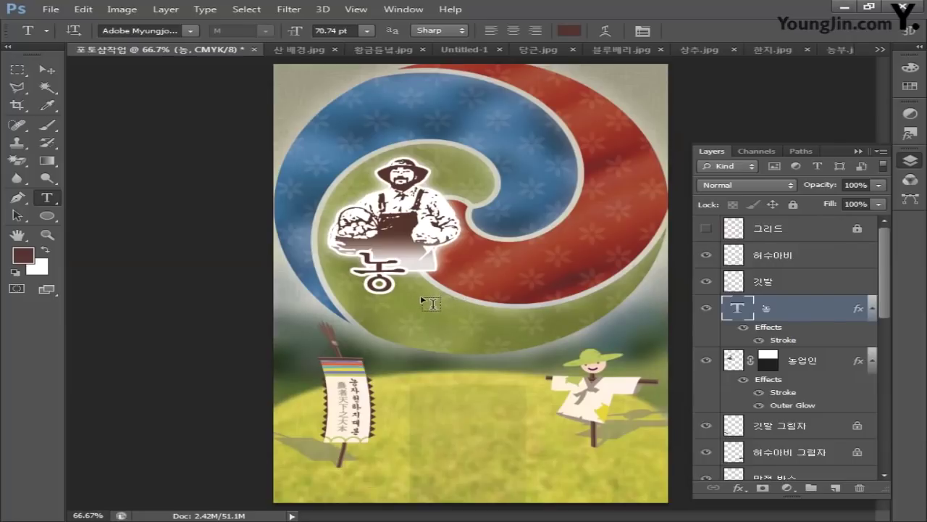
left_click(47, 69)
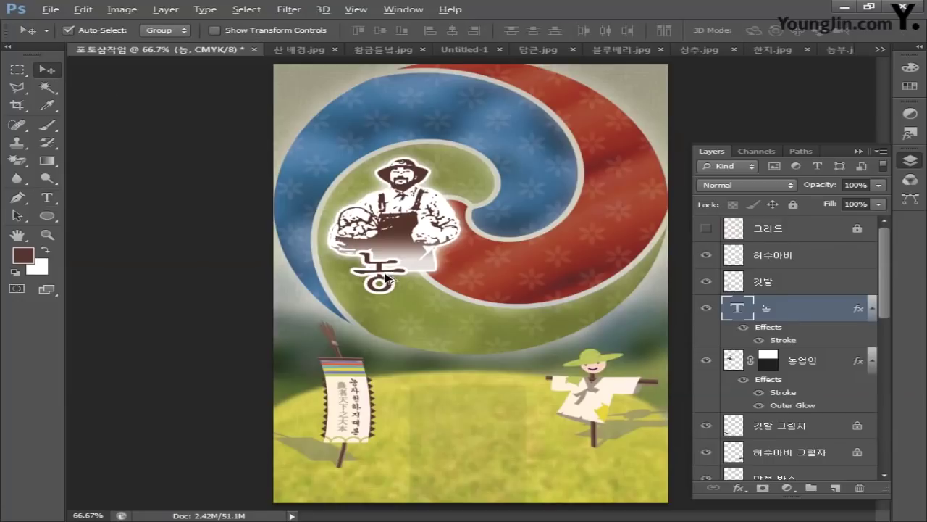
left_click_drag(382, 276, 442, 307)
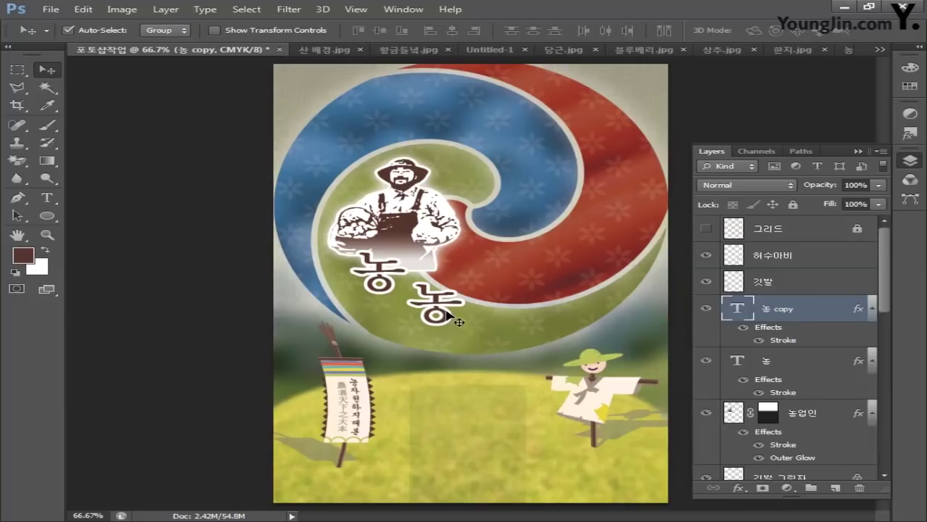
left_click(47, 197)
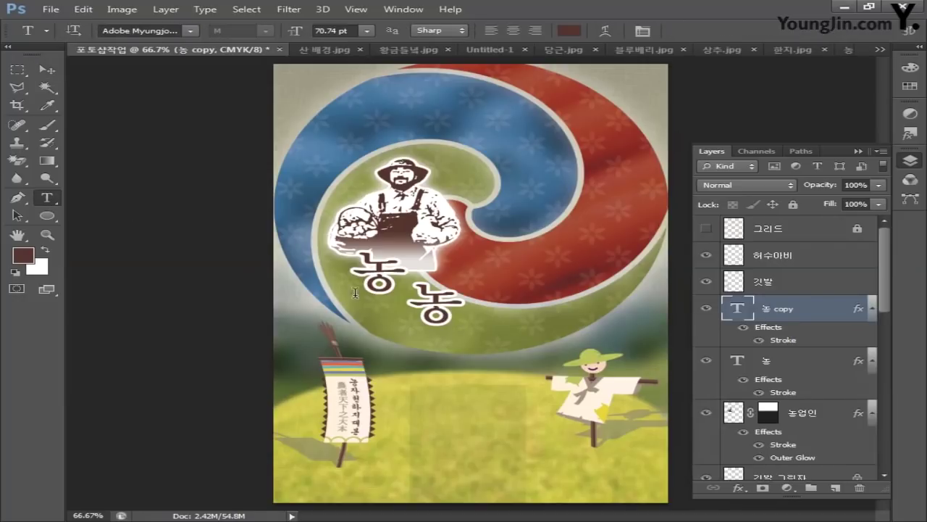
double_click(424, 311)
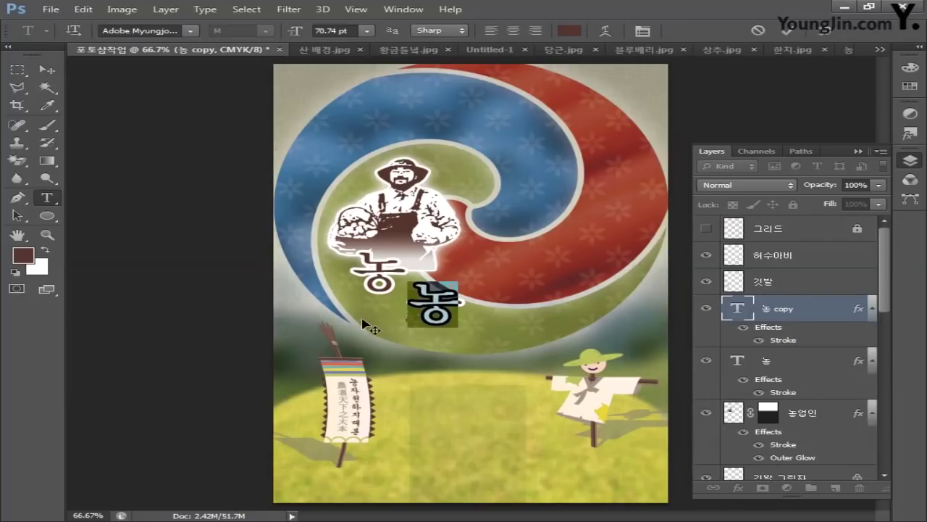
type("업")
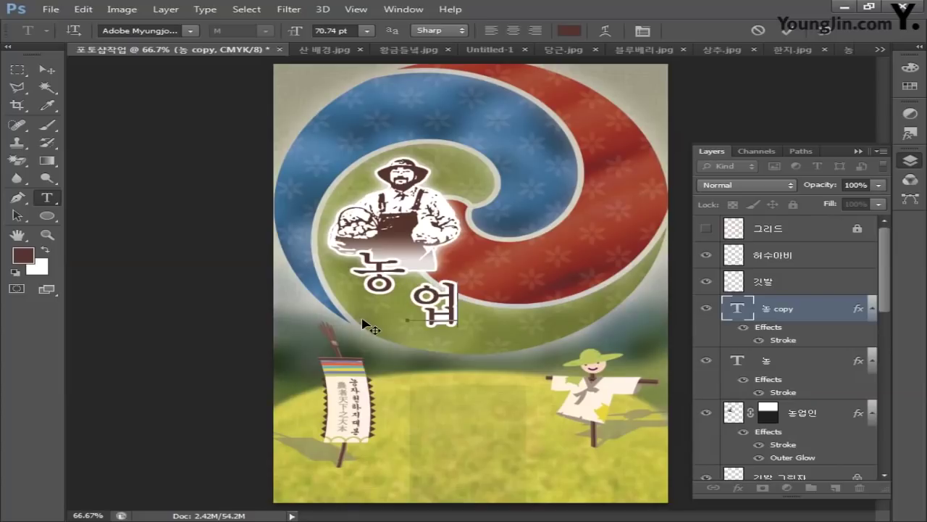
left_click(51, 72)
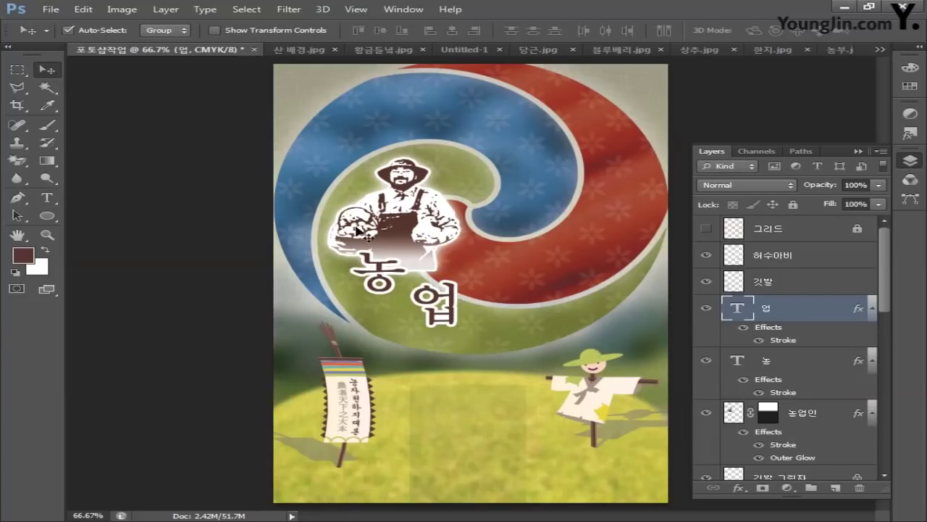
- Scale the 업 text to about 80% and position it directly beside 농
key("ctrl+t")
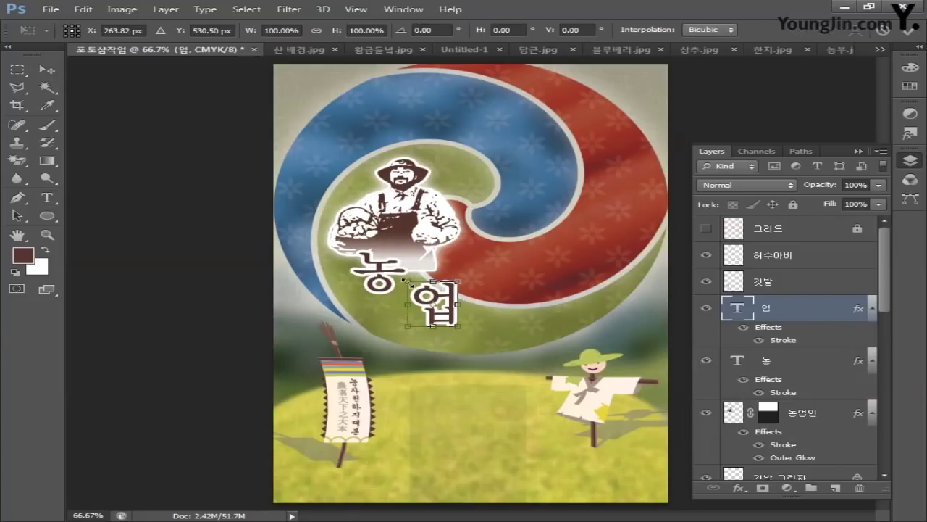
left_click_drag(403, 280, 427, 283)
key("Right")
key("Right")
key("Right")
key("Right")
key("Right")
key("Right")
key("Right")
key("Right")
key("Right")
key("Right")
key("Up")
key("Up")
key("Up")
key("Up")
key("Up")
key("Up")
key("Up")
key("Up")
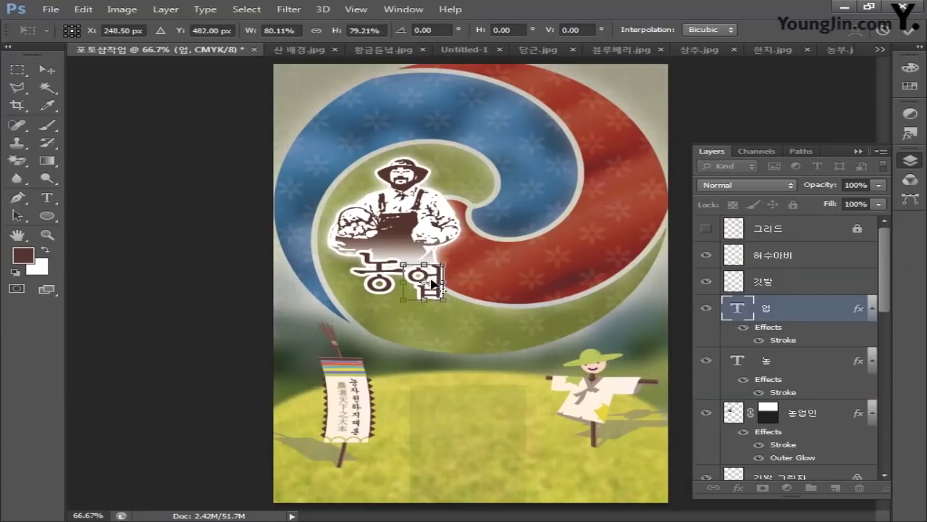
key("Up")
key("Up")
key("Up")
key("Up")
key("Up")
key("Return")
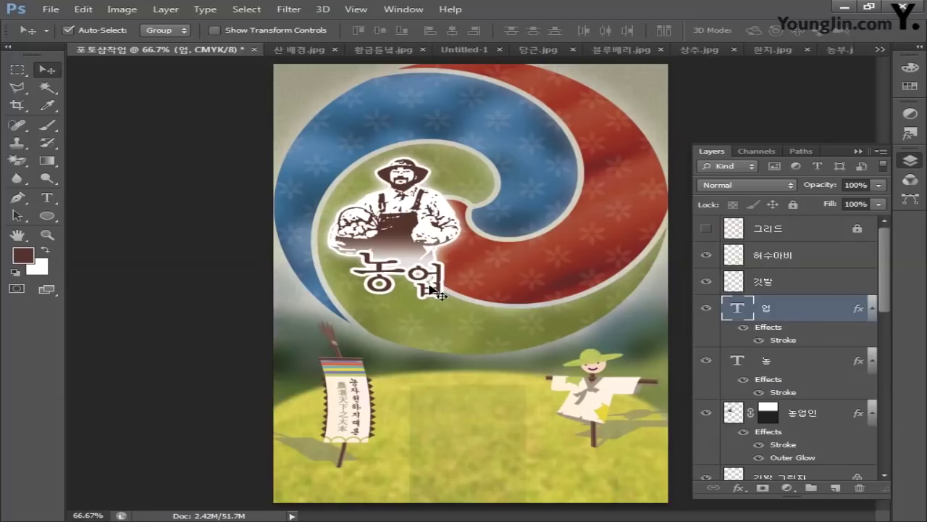
- Duplicate the 업 text to its right and change the copy's text to 인
left_click_drag(429, 290, 471, 290)
key("t")
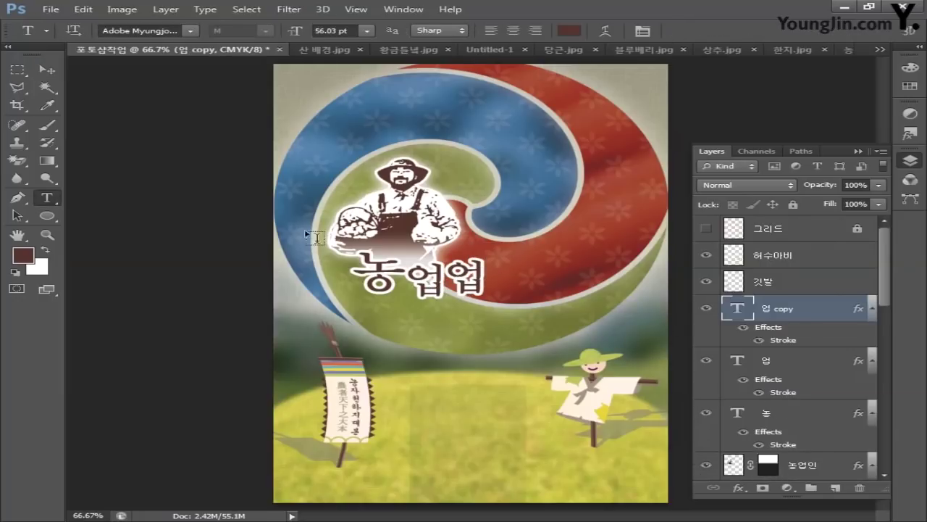
double_click(448, 279)
type("인")
left_click(47, 69)
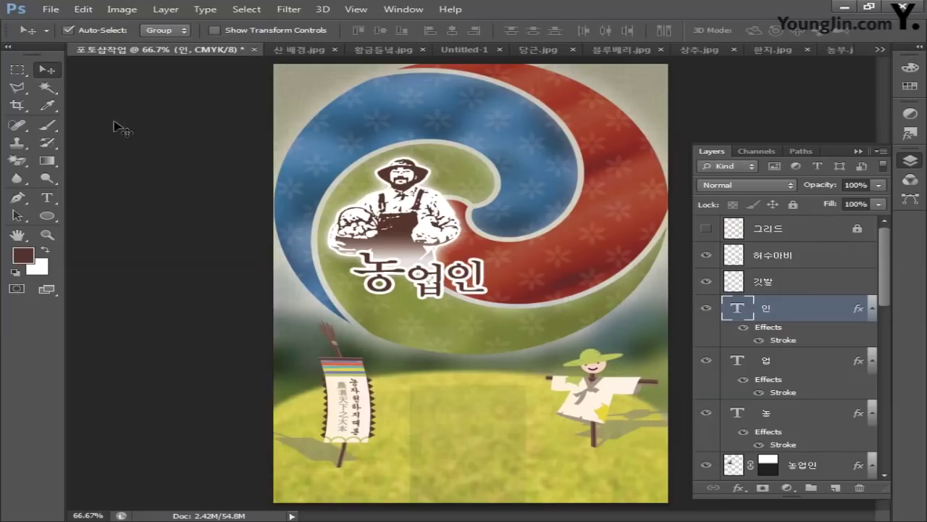
- Duplicate the 인 text to its right, change the copy to 의 and scale it down beside 인
left_click_drag(467, 283, 512, 284)
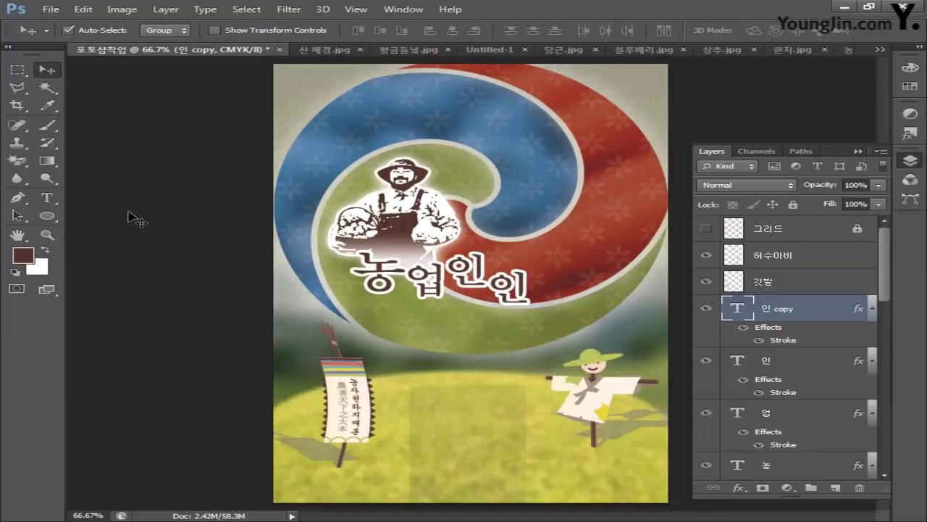
key("t")
double_click(522, 286)
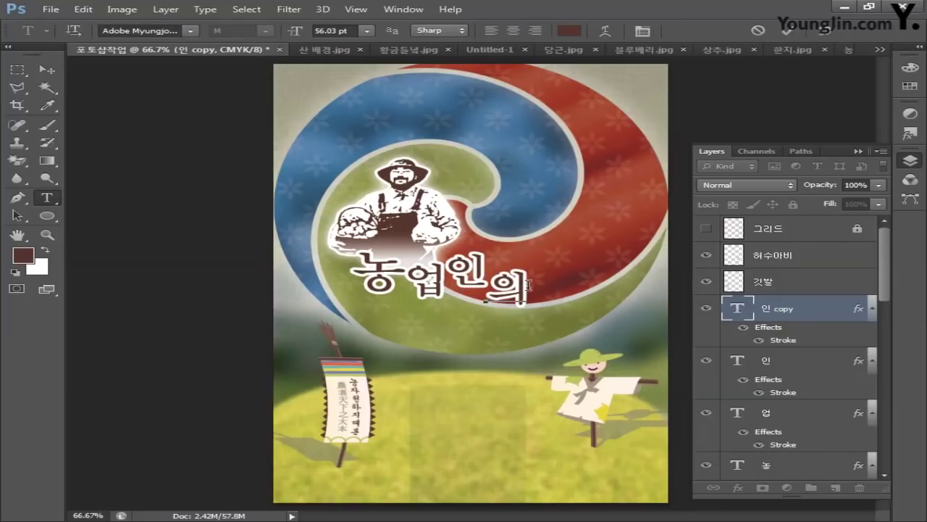
left_click(46, 69)
key("ctrl+t")
left_click_drag(528, 307, 591, 253)
key("Return")
- Add the stroked character 날 after 의 and enlarge it to complete the title 농업인의 날
left_click(47, 197)
type("날")
left_click(46, 69)
key("ctrl+t")
key("Return")
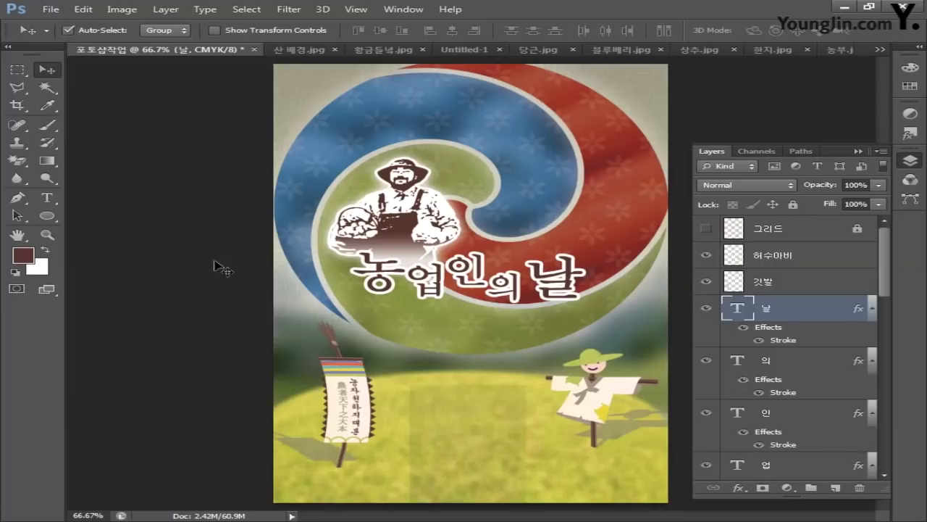
- Add the line 11월 11일은 농업인의 날입니다. and shrink it to fit beneath the title at about the title's width
left_click(49, 201)
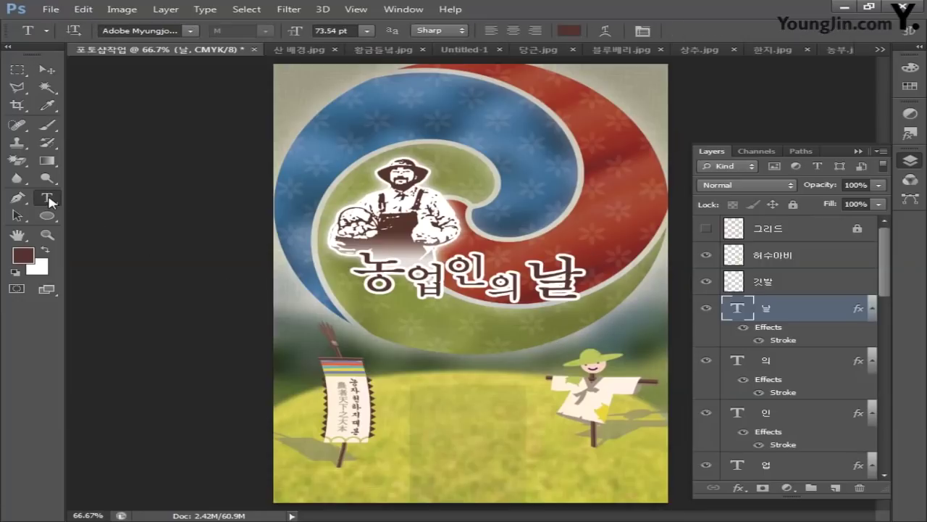
left_click(370, 311)
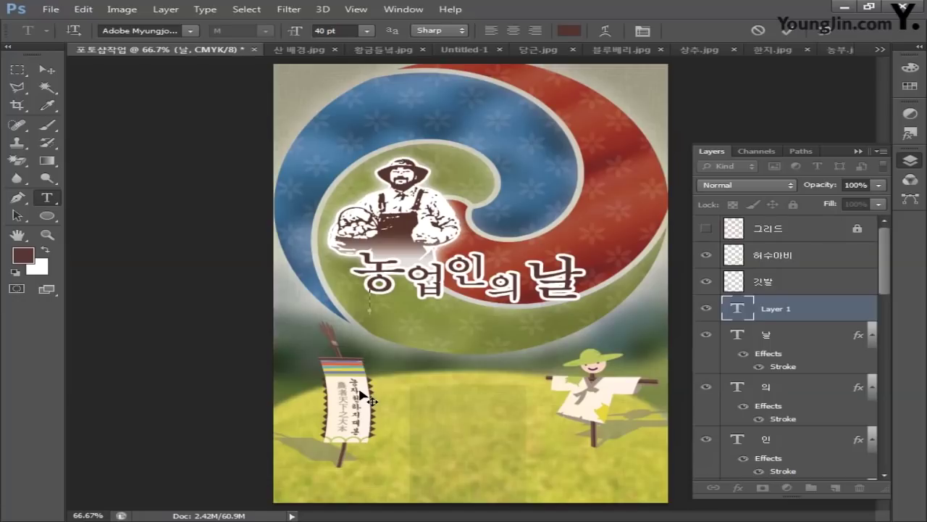
type("11월 11일은 농업인의")
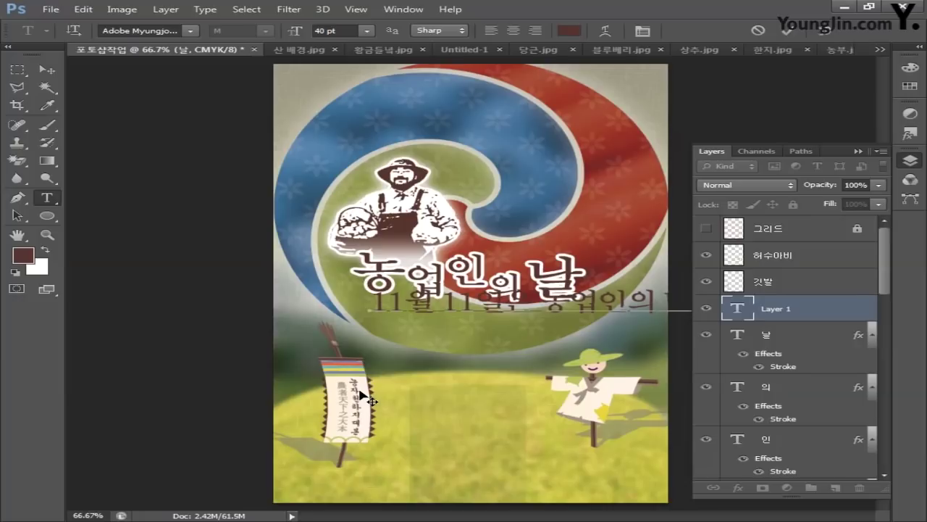
left_click(46, 70)
left_click_drag(393, 312, 448, 329)
key("ctrl+t")
key("Return")
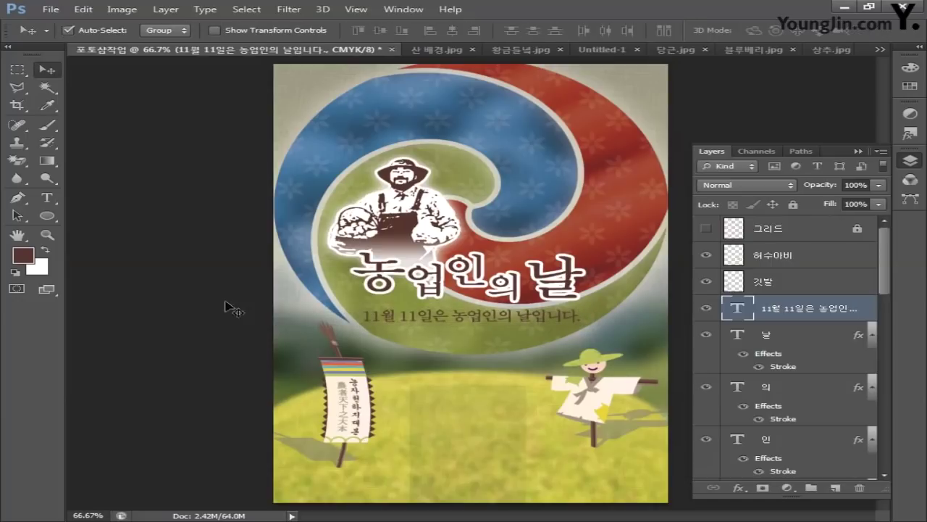
- Set the foreground colour to C 60, M 80, Y 80, K 40
left_click(28, 258)
double_click(652, 426)
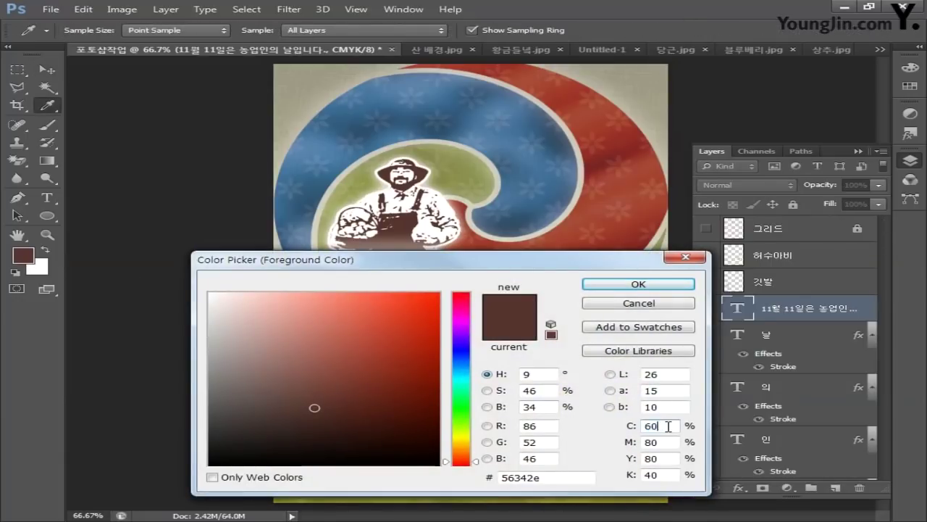
type("60")
key("Tab")
type("80")
key("Tab")
type("80")
key("Tab")
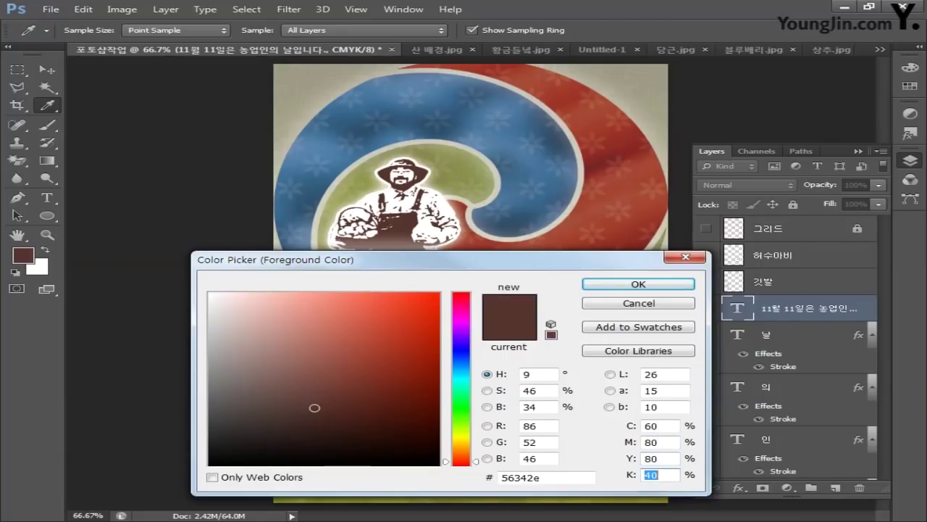
type("40")
key("Return")
key("v")
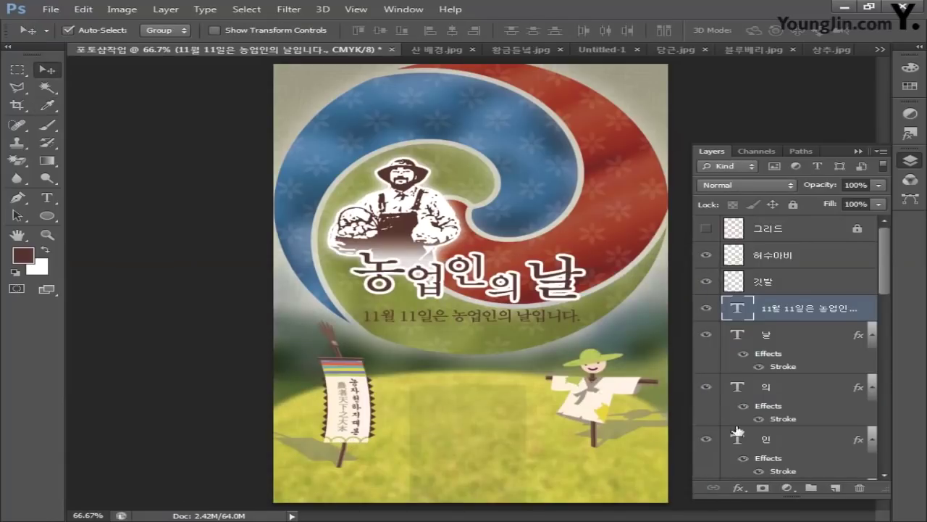
- Add an outside Stroke effect of 2 px to the subtitle text layer 11월 11일은 농업인의 날입니다
double_click(865, 308)
key("Return")
double_click(862, 297)
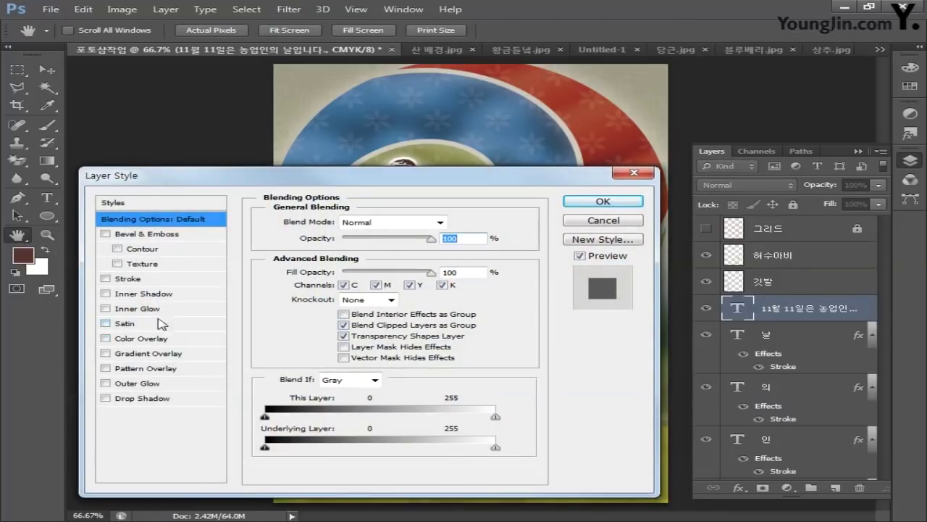
left_click(131, 281)
left_click_drag(447, 221, 358, 223)
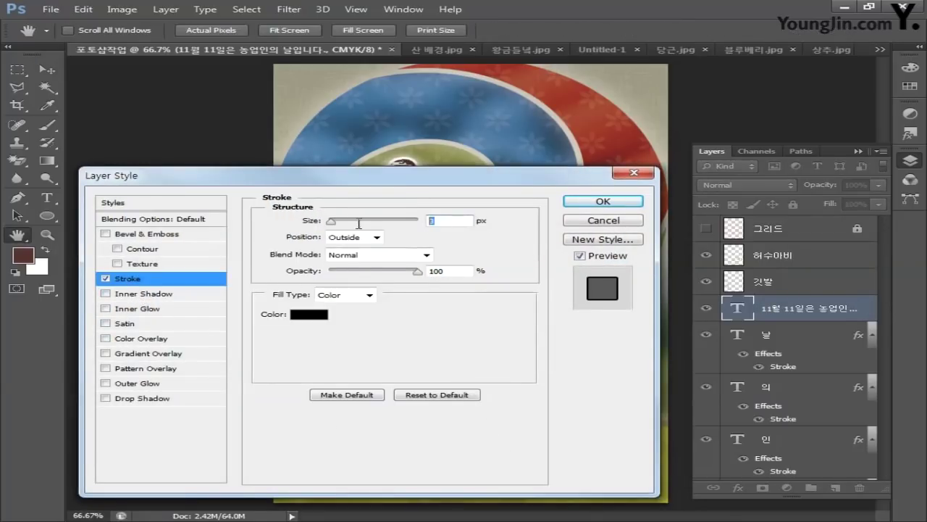
type("2")
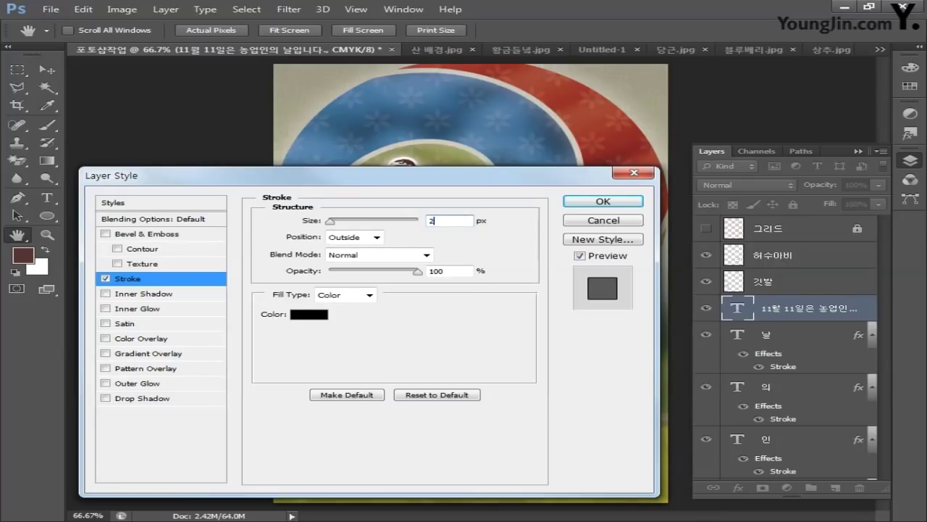
- Make the subtitle's stroke white with C, M, Y and K all at 0 and apply the layer style
left_click(304, 316)
left_click(652, 425)
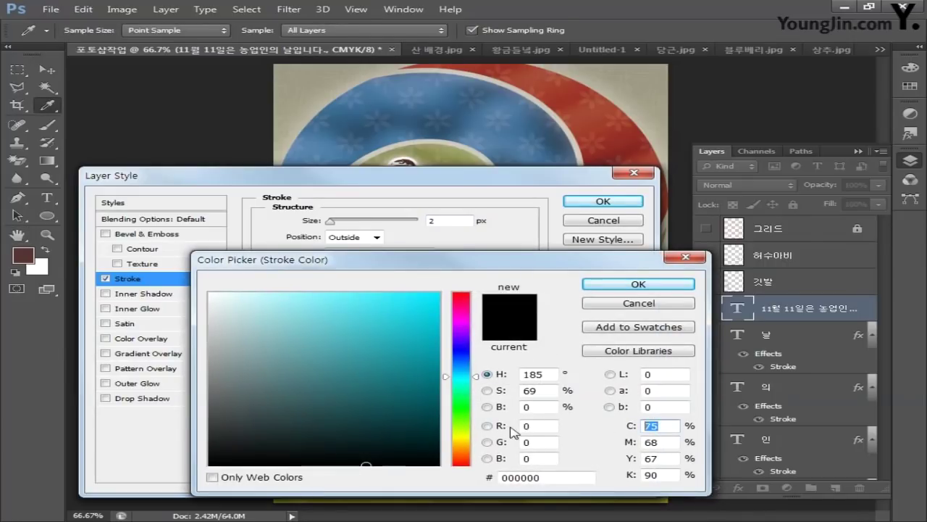
type("0")
key("Tab")
type("0")
key("Tab")
type("0")
key("Tab")
type("0")
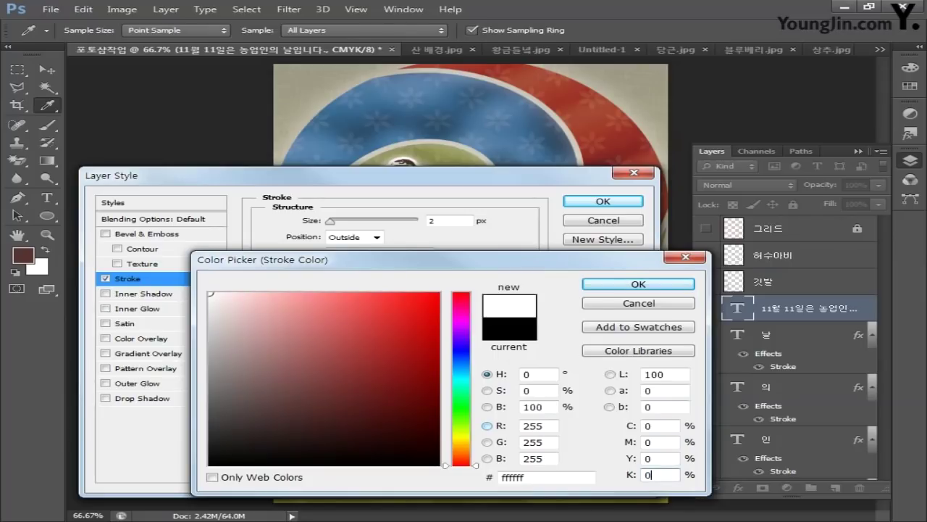
left_click(612, 285)
left_click(601, 202)
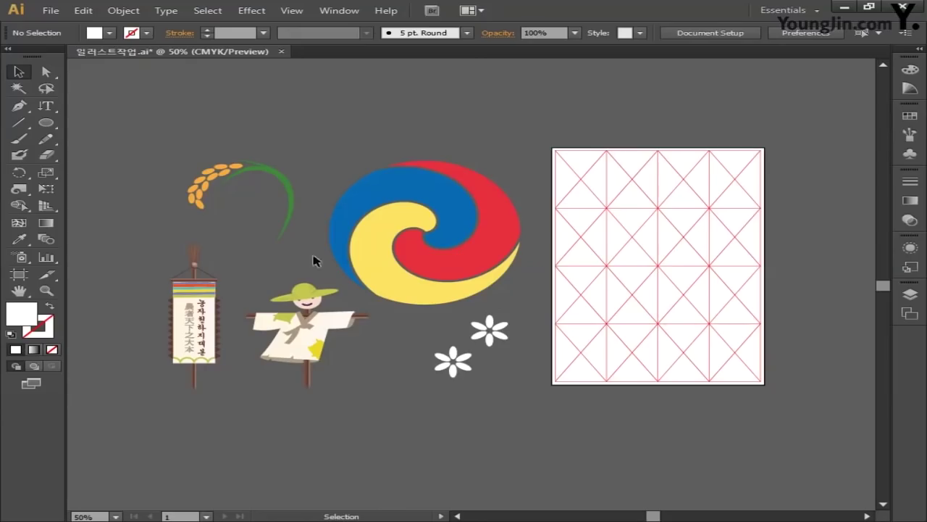
- Copy the rice ear artwork from the Illustrator file and paste it into the Photoshop poster as pixels
left_click_drag(168, 134, 299, 225)
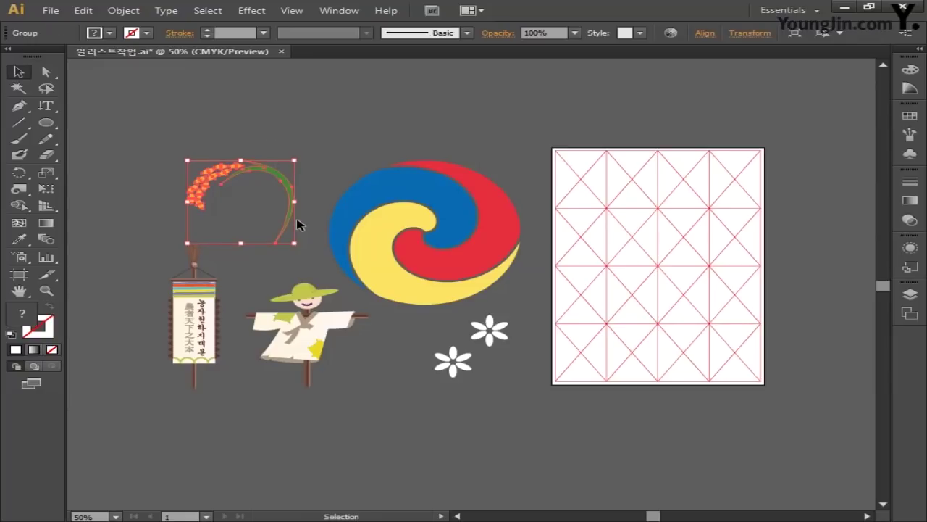
key("ctrl+c")
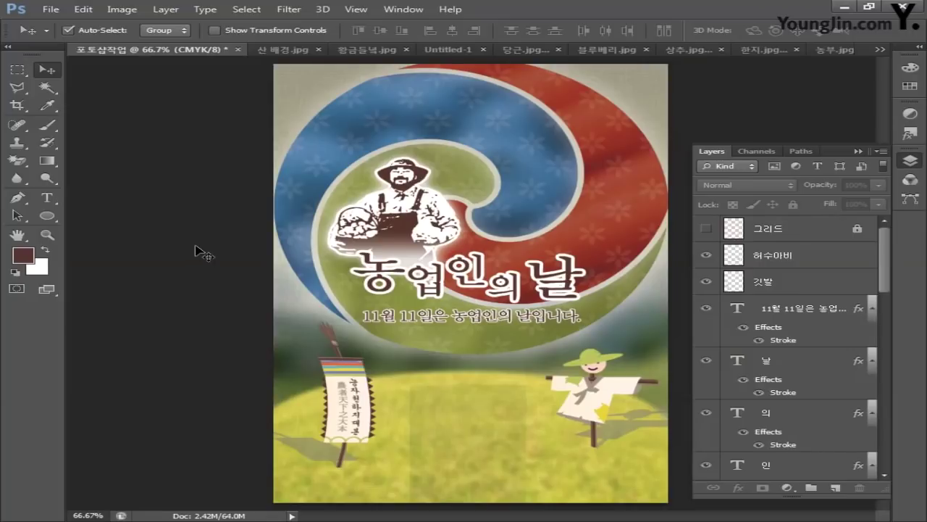
key("ctrl+v")
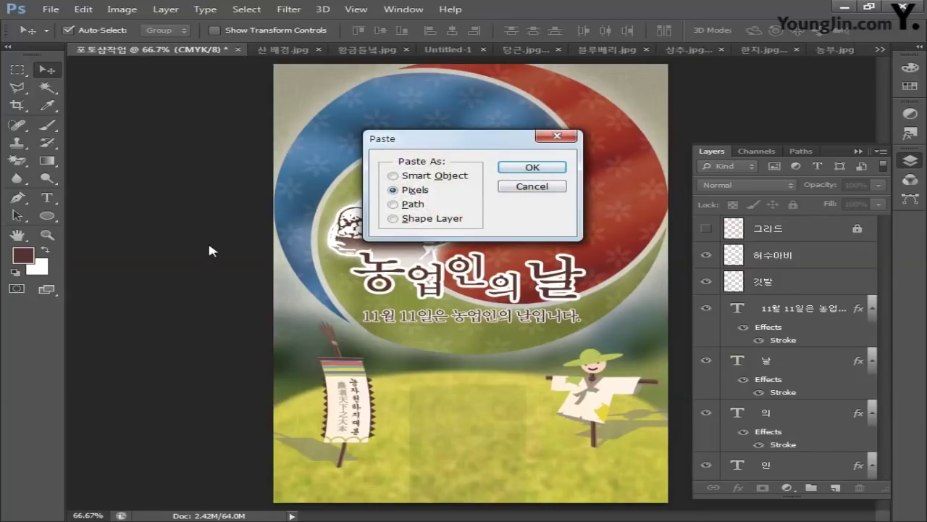
left_click(532, 168)
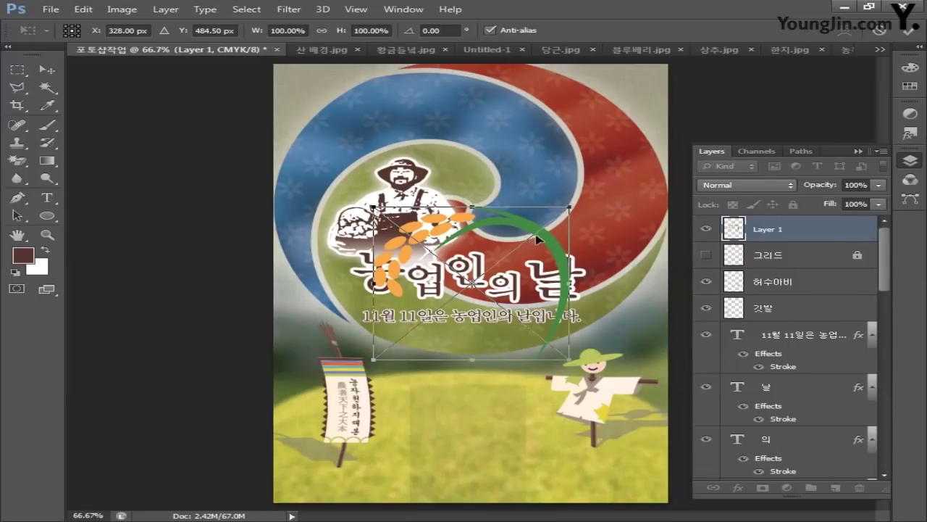
- Scale the pasted rice ear to slightly under 80% and place it over the swirl, above the character 날
left_click_drag(537, 238, 565, 166)
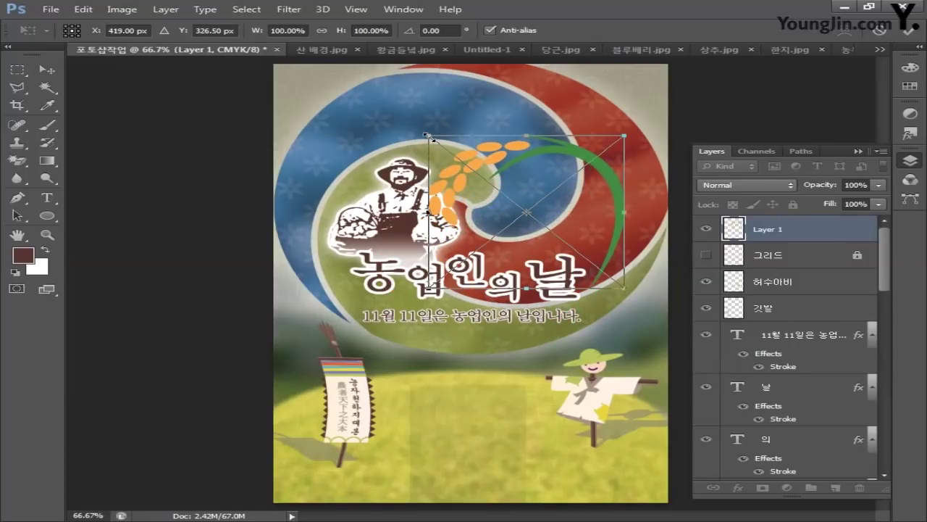
left_click_drag(427, 135, 467, 165)
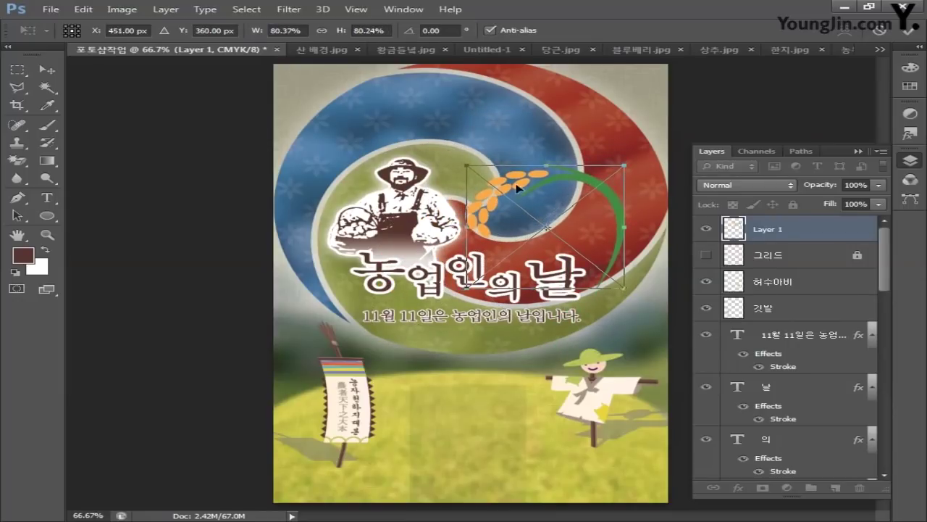
mouse_move(518, 187)
left_mouse_down()
mouse_move(527, 188)
mouse_move(526, 175)
left_mouse_up()
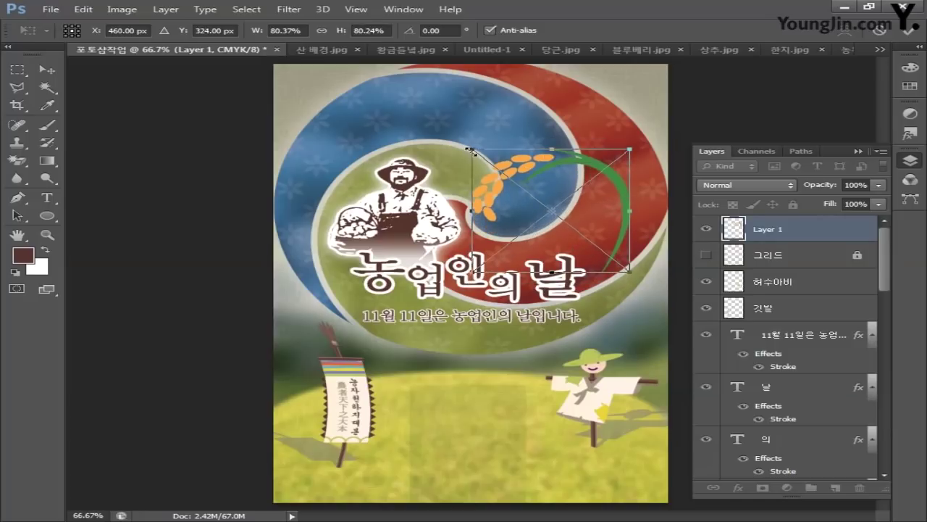
left_click_drag(473, 151, 481, 154)
key("Return")
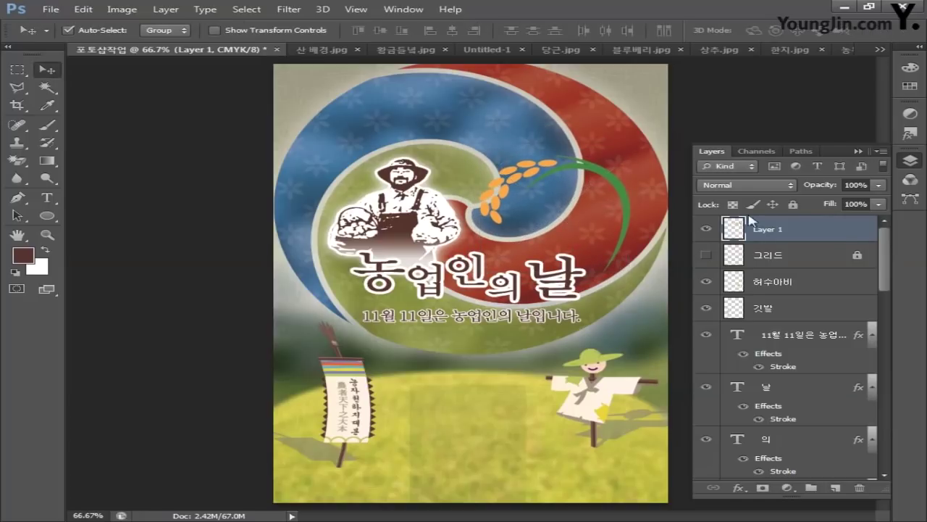
- Add an outside Stroke effect to the rice ear layer and open its stroke colour
double_click(837, 230)
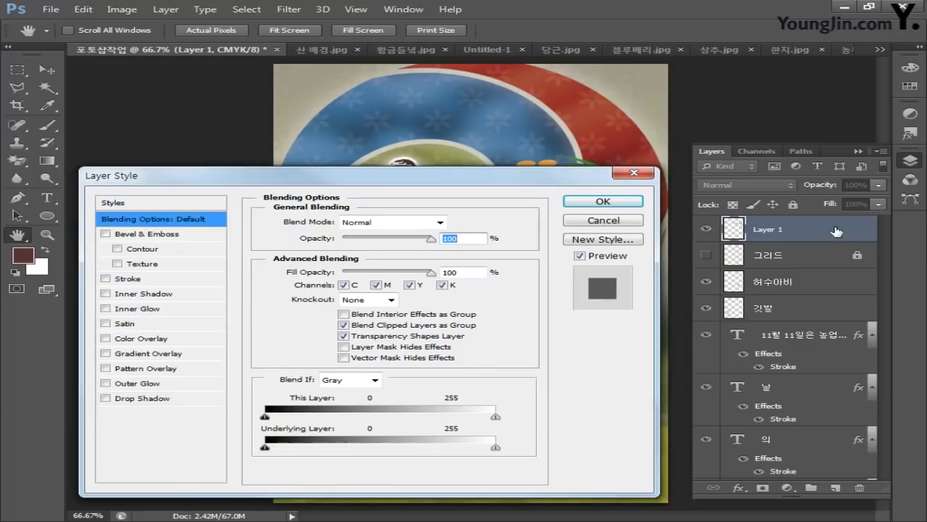
left_click(129, 281)
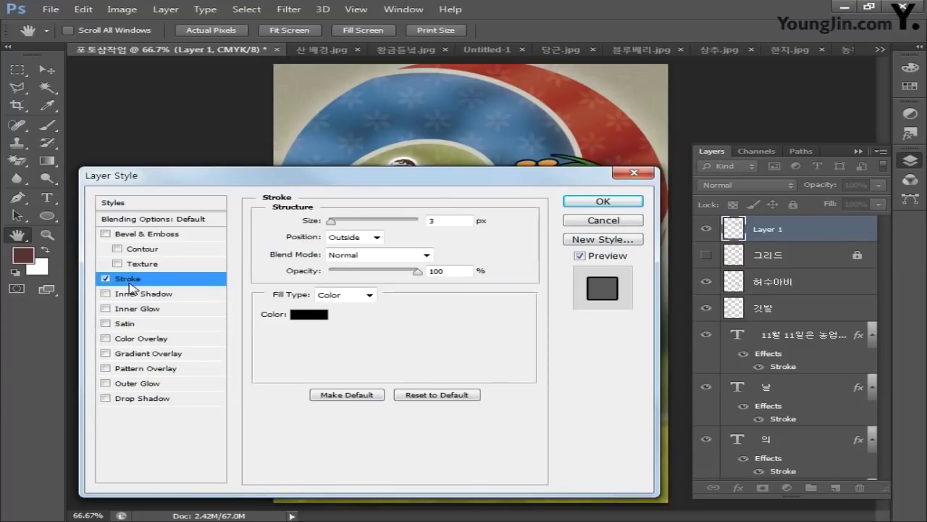
left_click(449, 221)
left_click(307, 315)
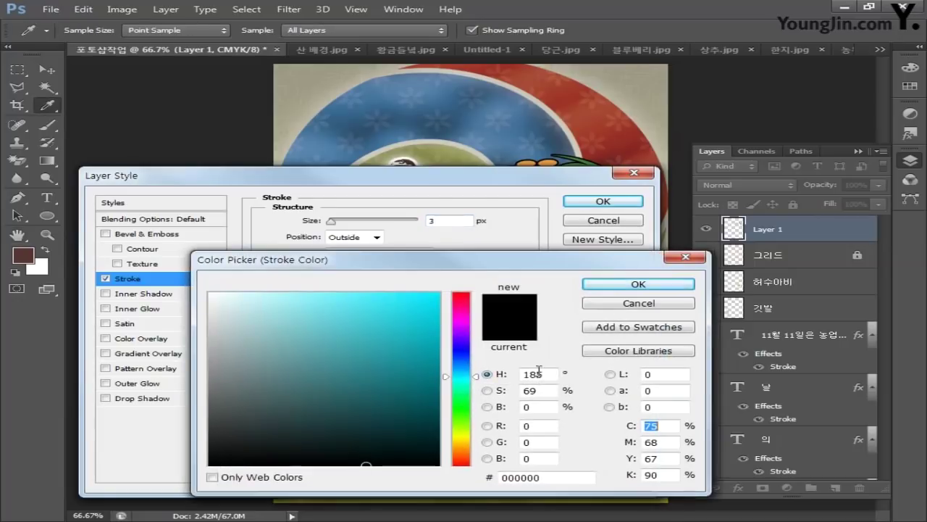
- Make the rice ear's stroke white with C, M, Y and K all at 0, and set its size to 5 px
double_click(650, 425)
type("0")
key("Tab")
type("0")
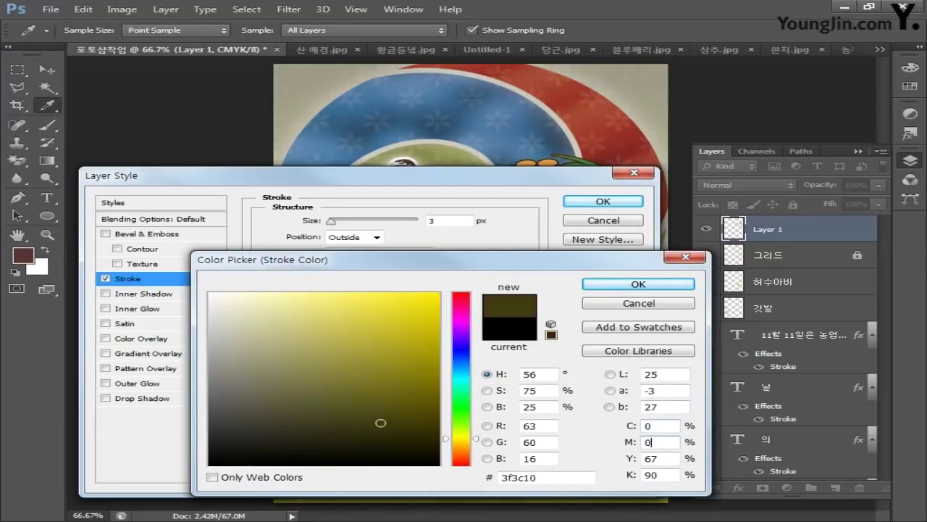
key("Tab")
type("0")
key("Tab")
type("0")
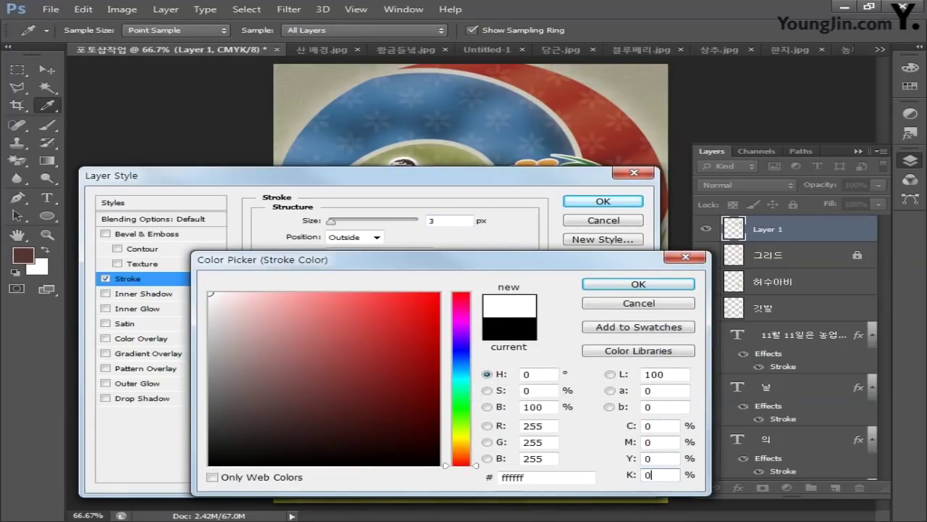
left_click(612, 283)
left_click(598, 203)
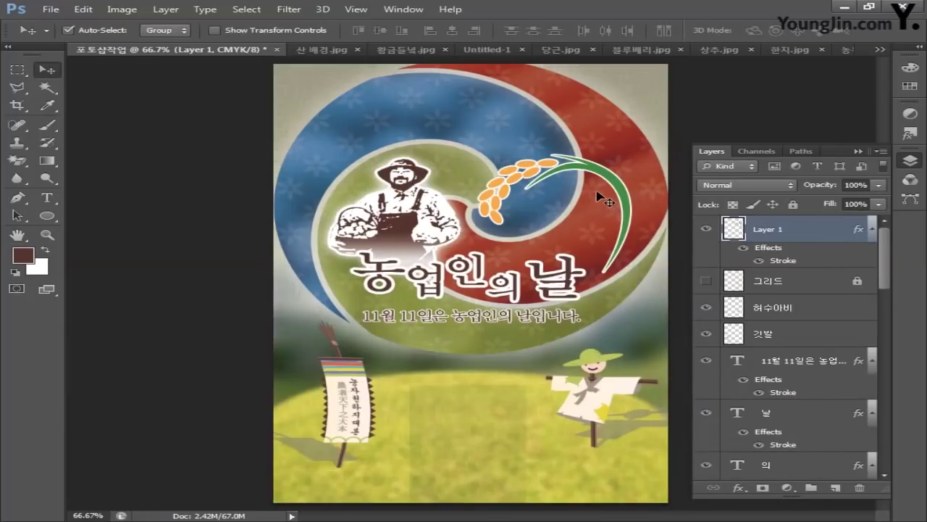
double_click(783, 261)
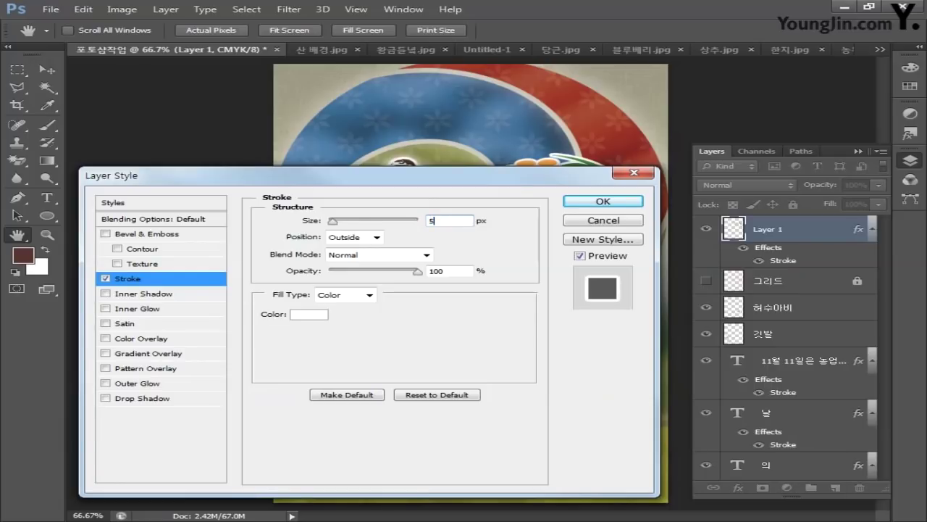
left_click(602, 202)
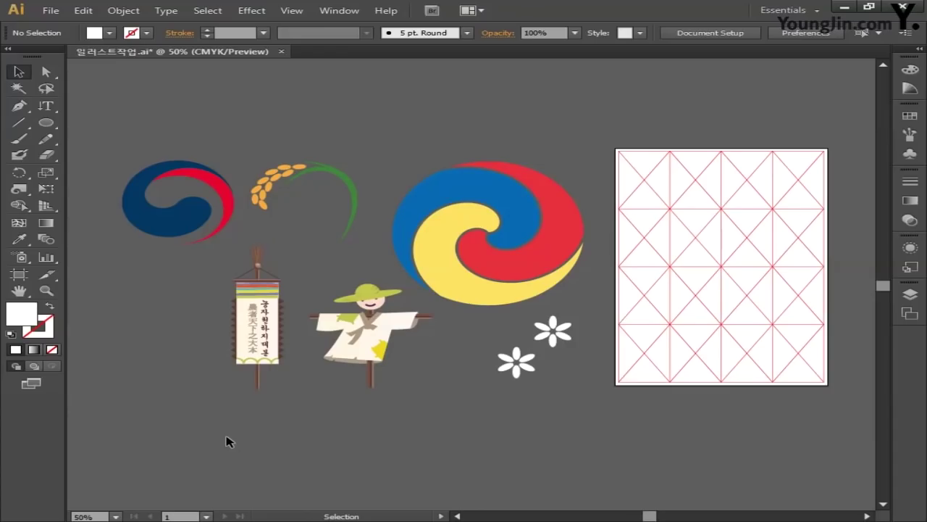
- Copy the blue and red taegeuk emblem from the Illustrator file and paste it into the Photoshop poster as pixels
left_click_drag(132, 195, 202, 260)
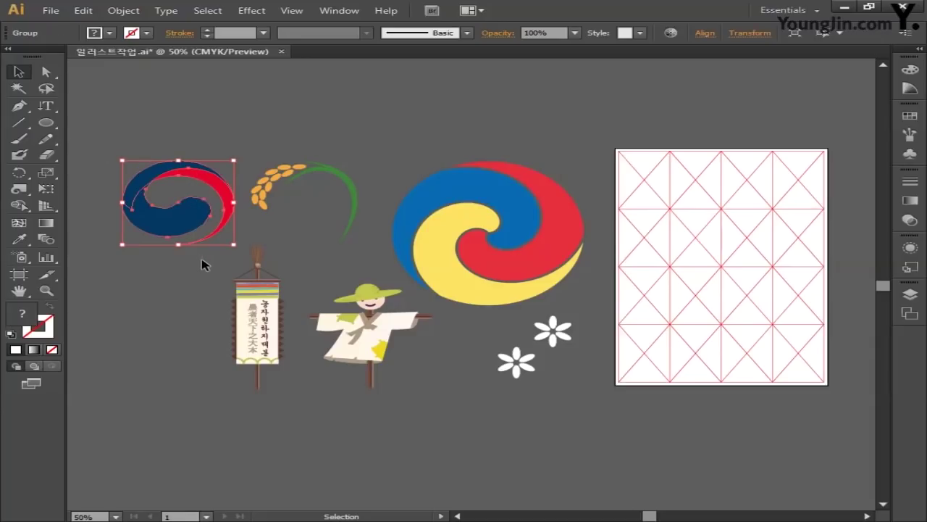
key("a")
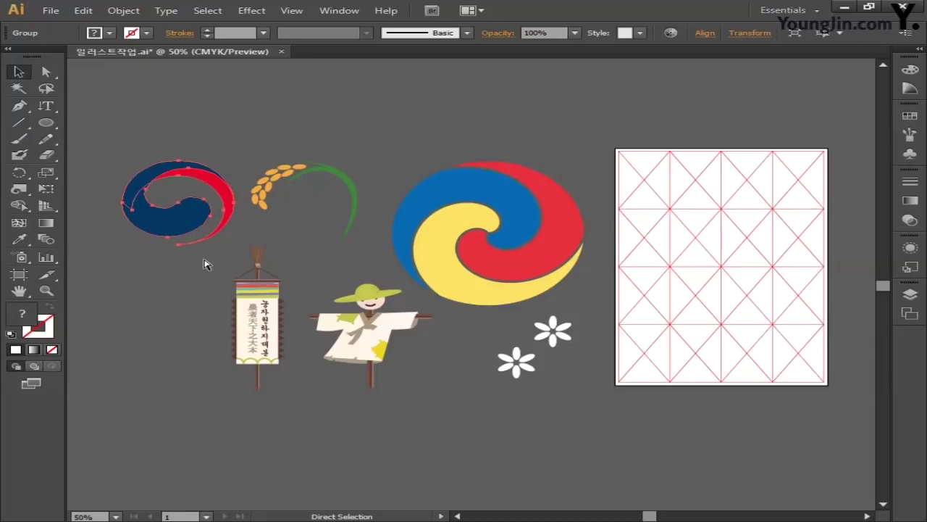
key("v")
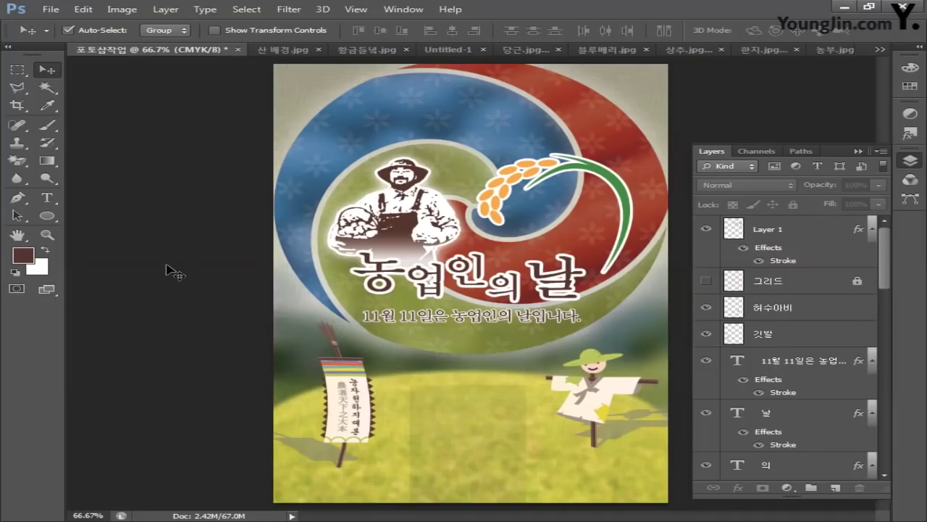
key("ctrl+v")
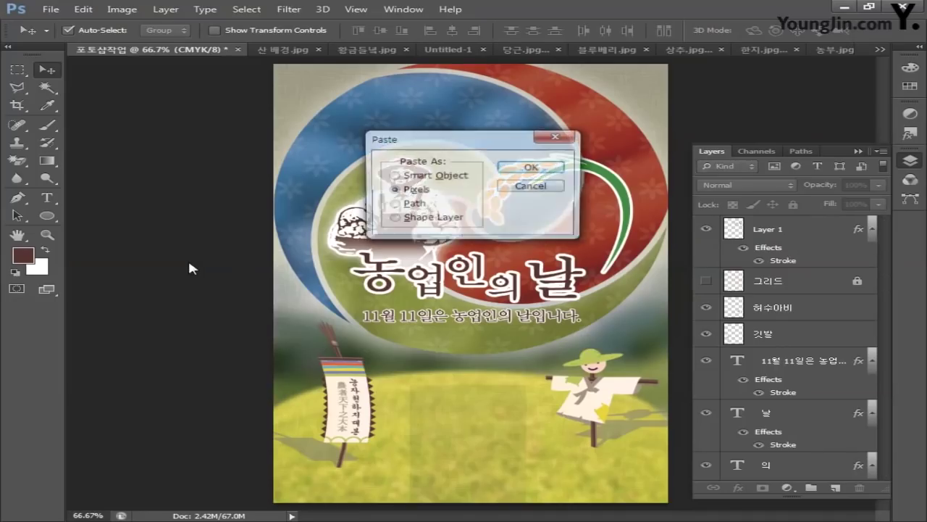
left_click(533, 167)
- Scale the emblem down to about 22% and place it near the poster's upper-left corner
left_click_drag(572, 360, 377, 109)
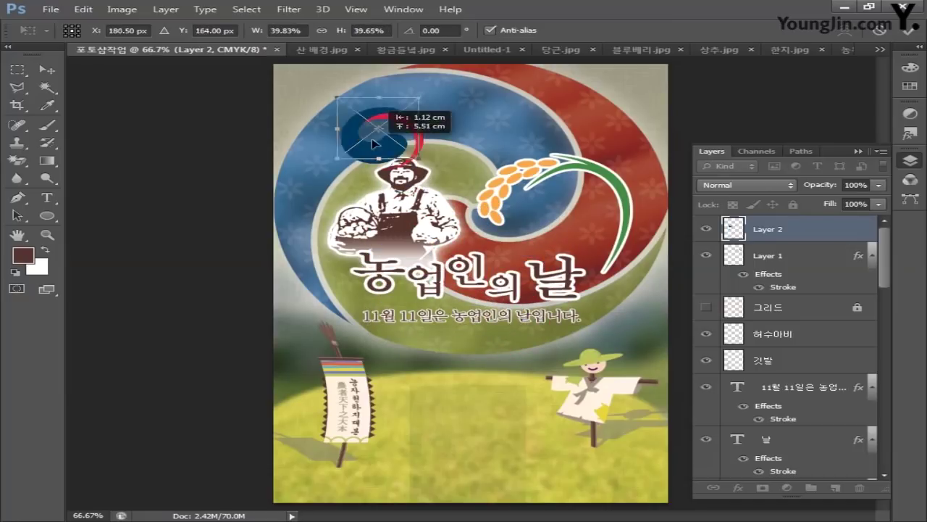
left_click_drag(338, 80, 333, 101)
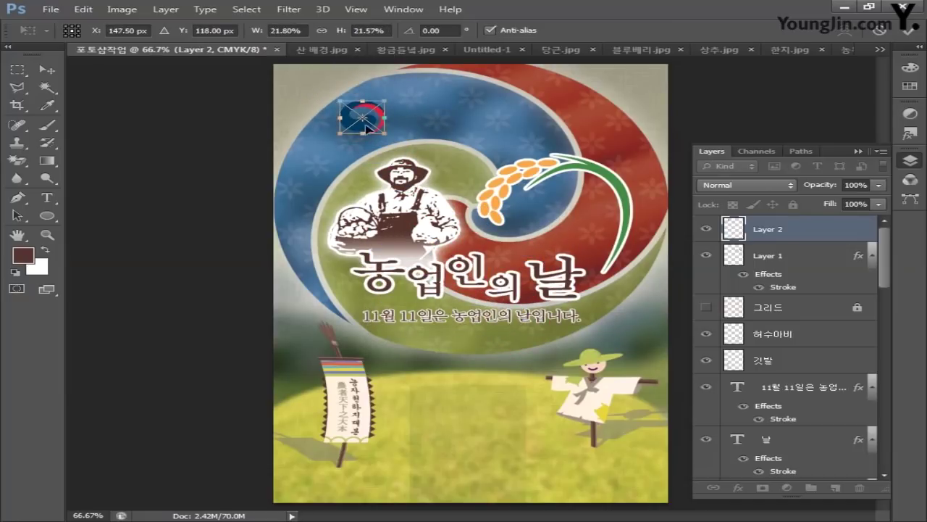
left_click_drag(370, 128, 335, 115)
key("Return")
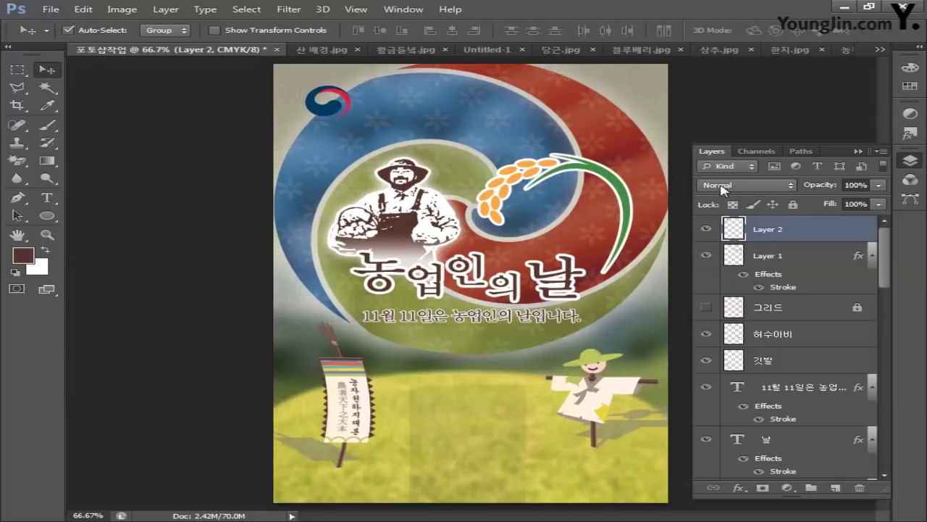
- Rename the rice ear layer as 벼
double_click(768, 257)
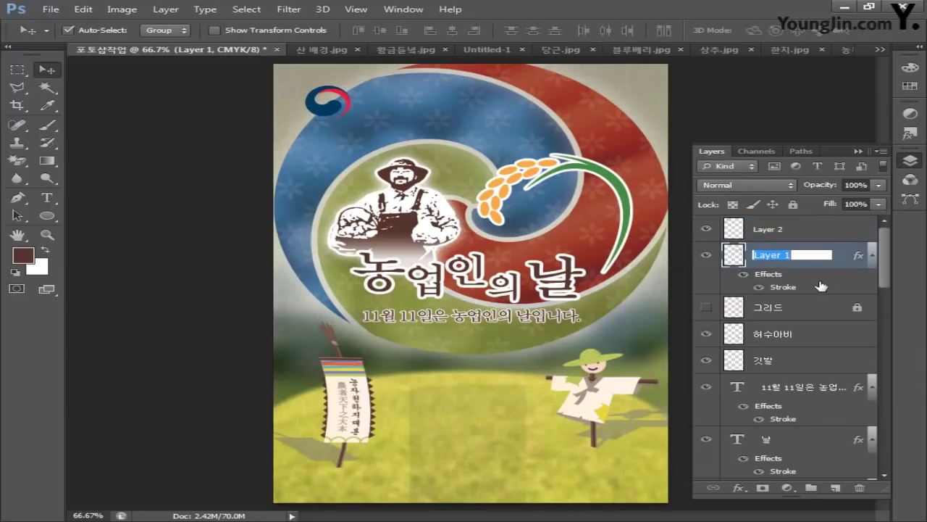
type("벼")
key("Return")
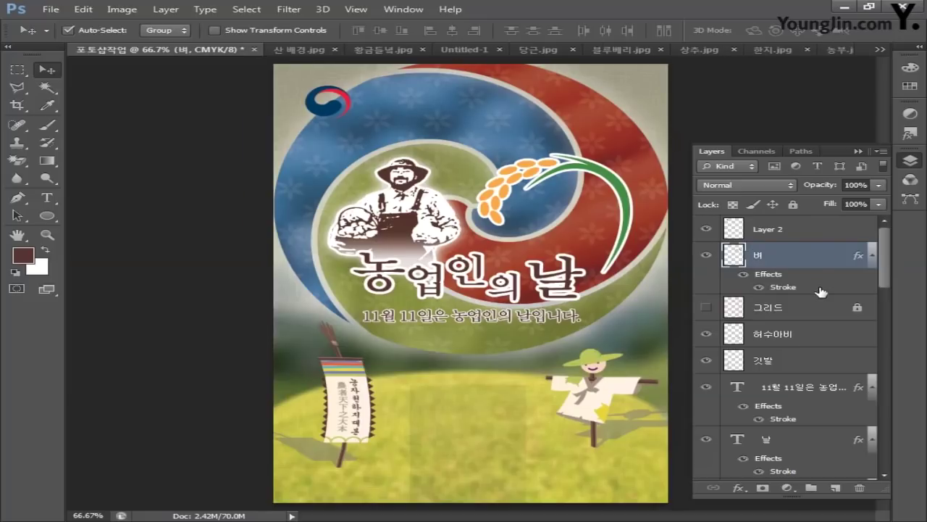
- Rename the taegeuk emblem's layer as 농촌진흥청 로고
double_click(769, 231)
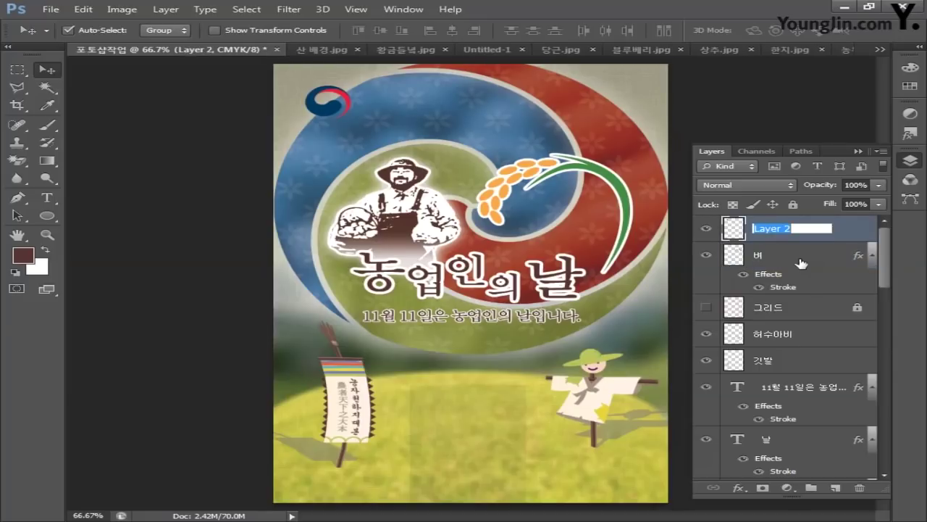
type("농촌진흥청 로고")
key("Return")
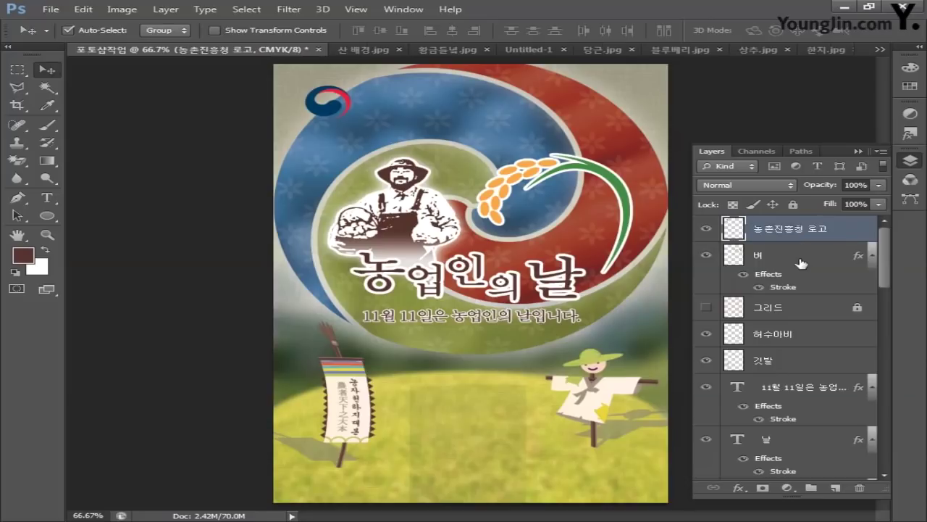
- Add a 3 px outside stroke to the emblem layer, coloured white with C, M, Y and K all at 0
double_click(833, 237)
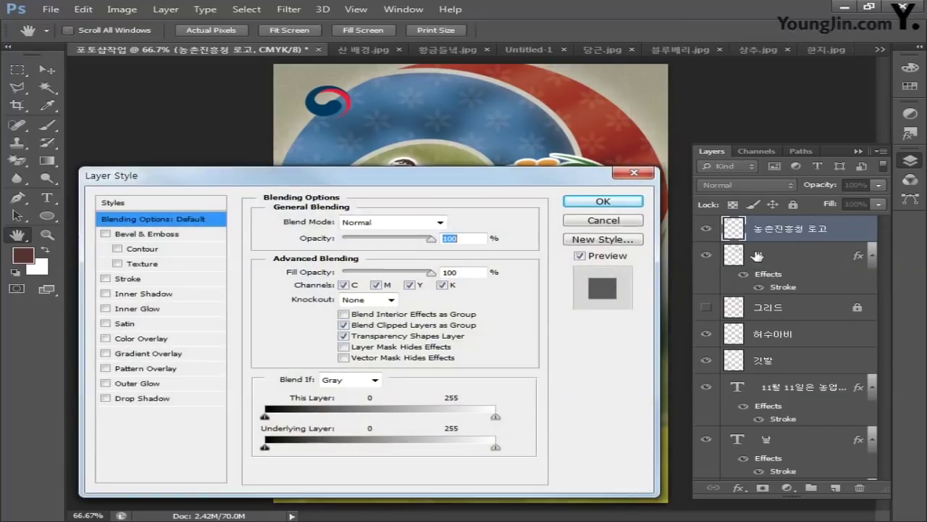
left_click(130, 279)
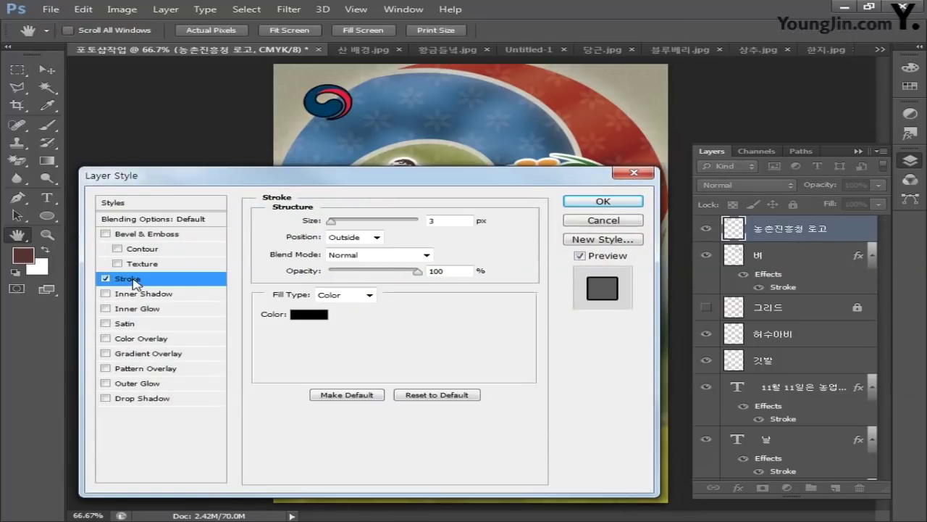
left_click(455, 221)
left_click(309, 314)
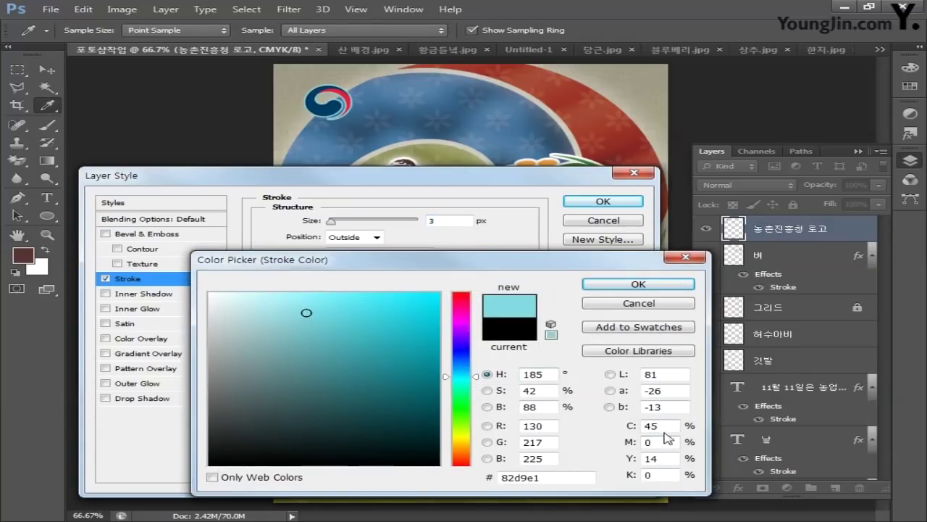
type("0")
key("Tab")
key("Tab")
type("0")
key("Tab")
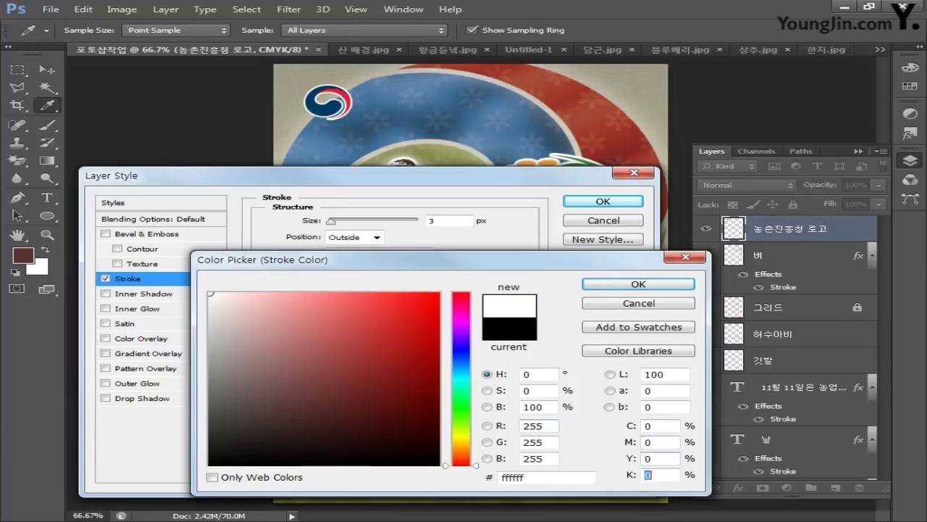
left_click(639, 284)
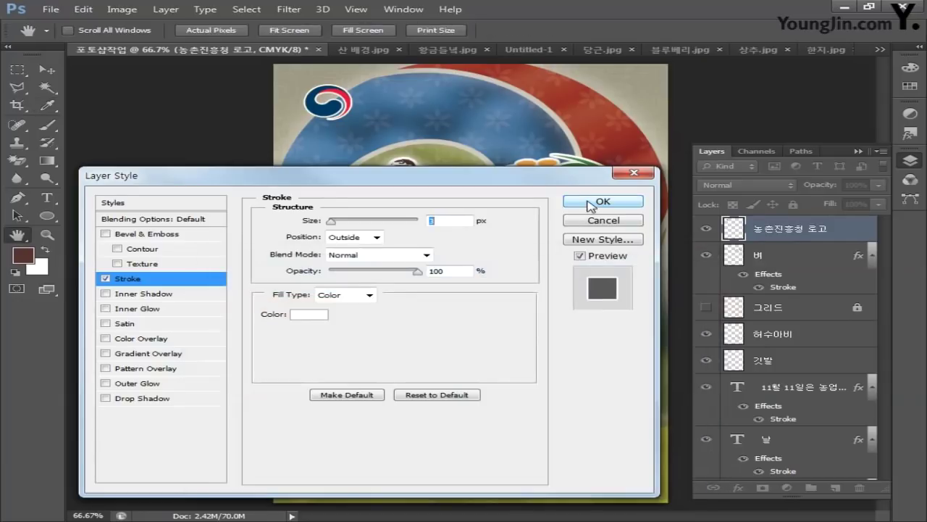
left_click(602, 201)
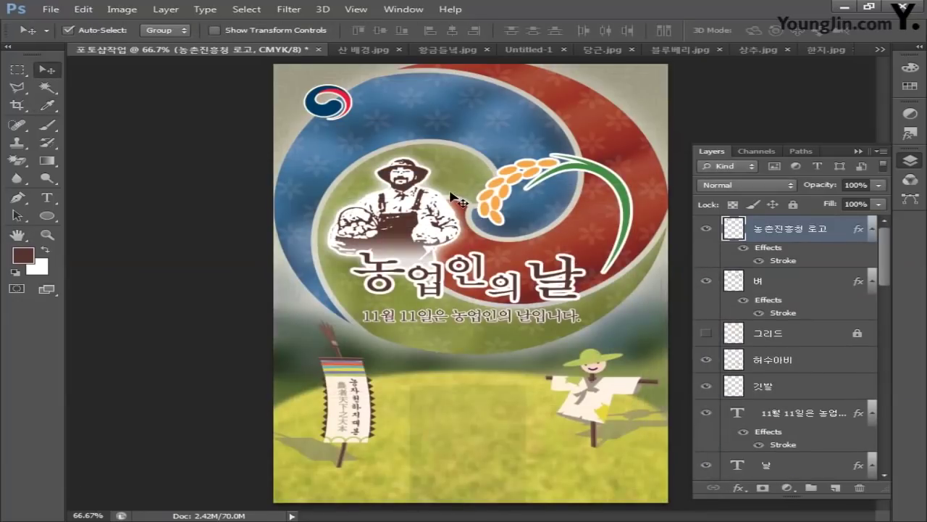
- Add a horizontal text layer reading 농촌진흥청 just below the emblem
left_click(44, 203)
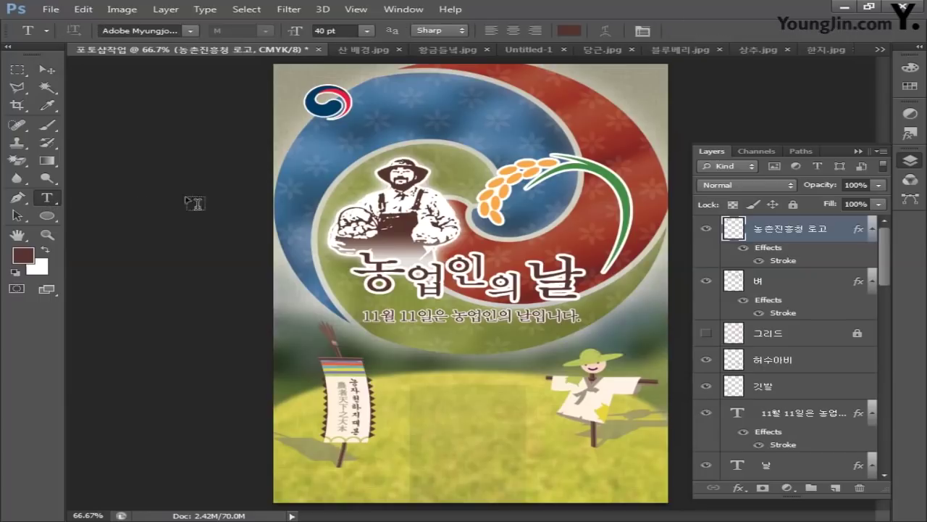
left_click(299, 135)
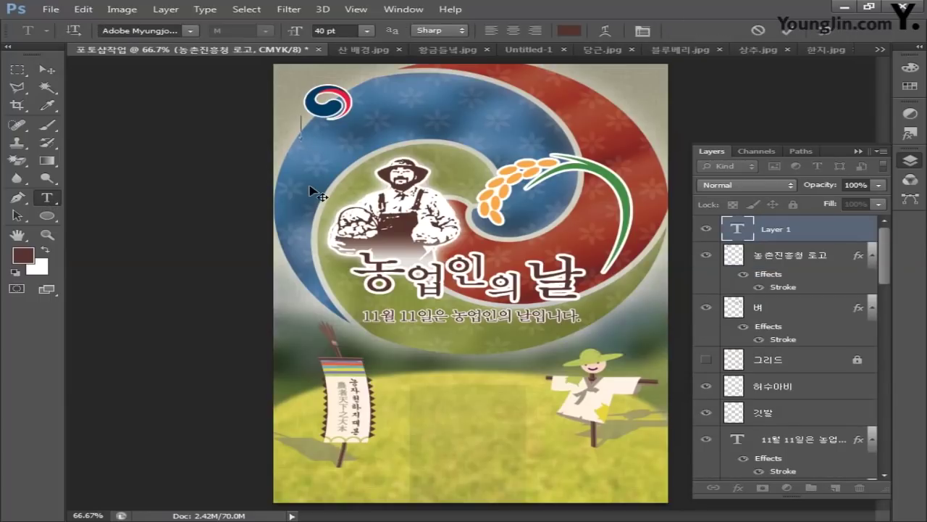
type("노ㅇ초ㄴ지ㄴ흥청")
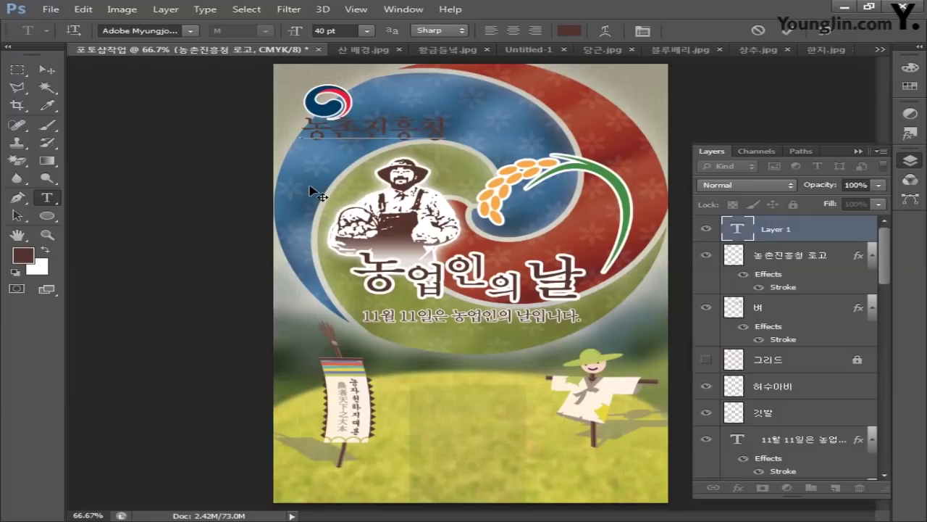
left_click(47, 69)
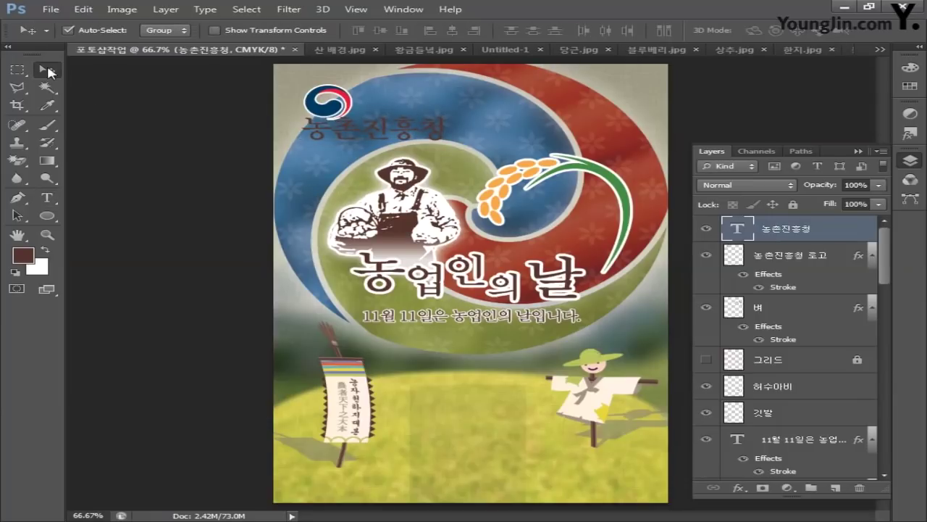
- Recolour the 농촌진흥청 text dark grey with C 0, M 0, Y 0 and K 80
left_click(31, 250)
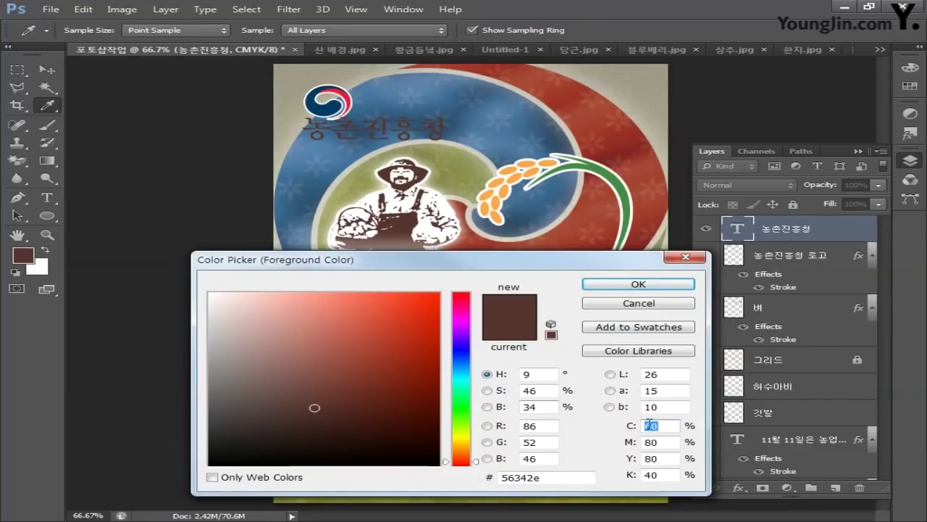
type("0")
key("Tab")
type("0")
key("Tab")
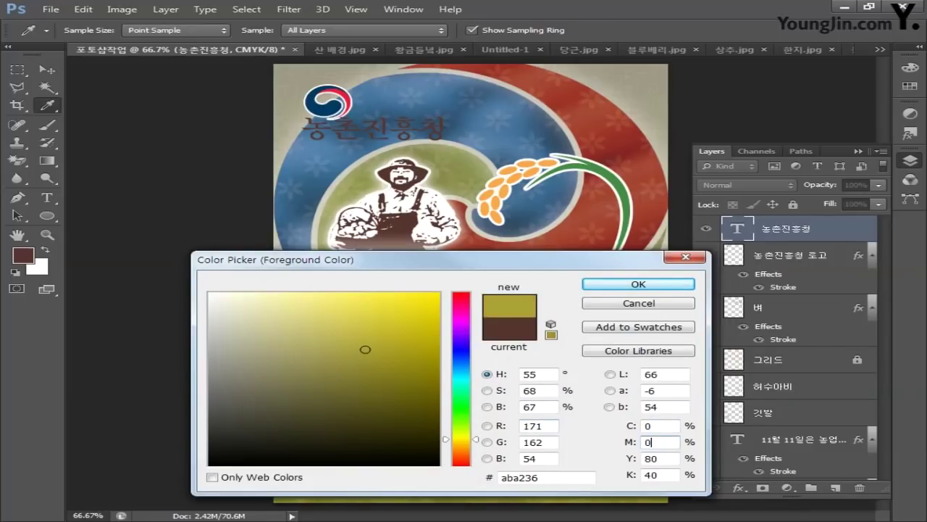
type("0")
key("Tab")
type("80")
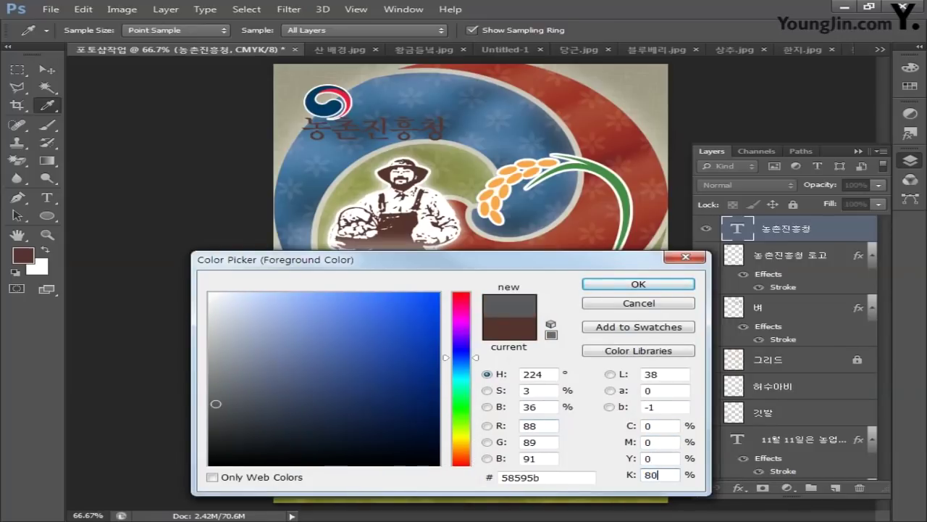
left_click(637, 285)
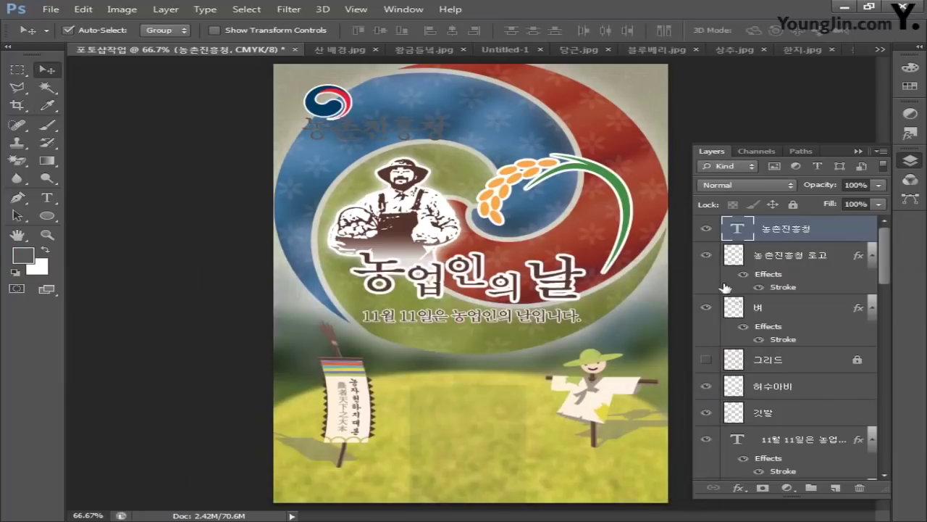
- Give the 농촌진흥청 text a 3 px outside stroke in white, with C, M, Y and K all at 0
double_click(834, 233)
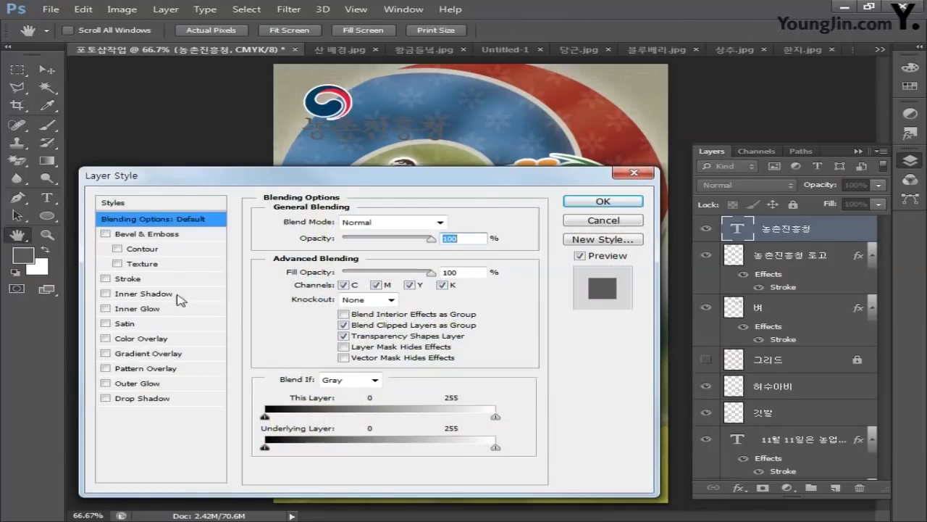
left_click(125, 280)
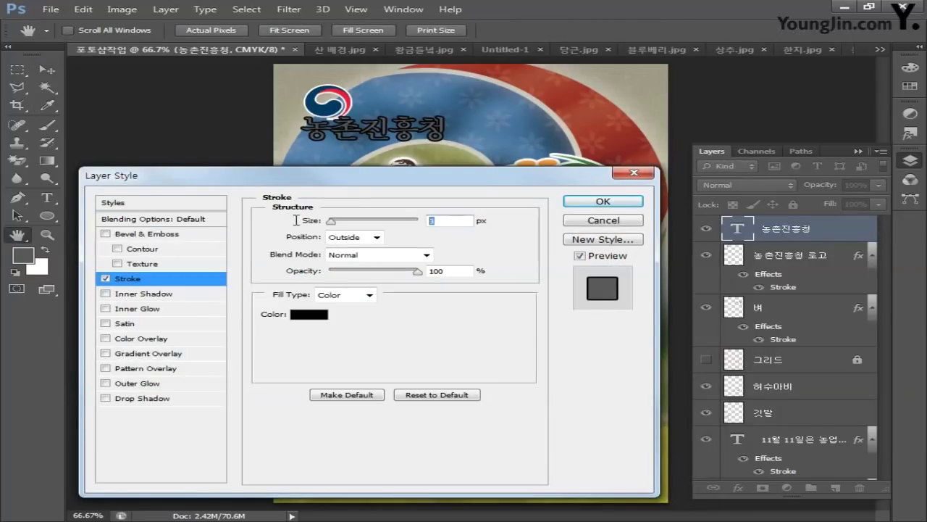
left_click(309, 314)
left_click(655, 426)
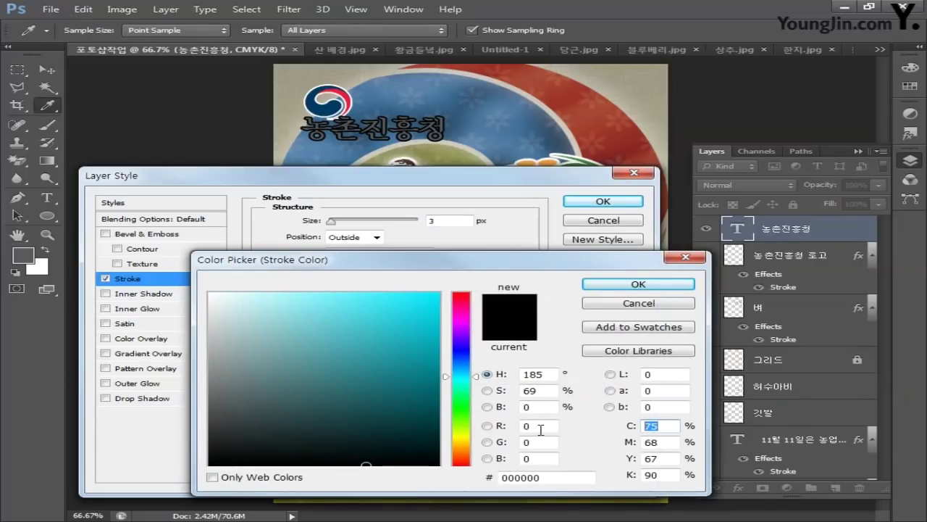
type("0")
key("Tab")
type("0")
key("Tab")
type("0")
key("Tab")
type("0")
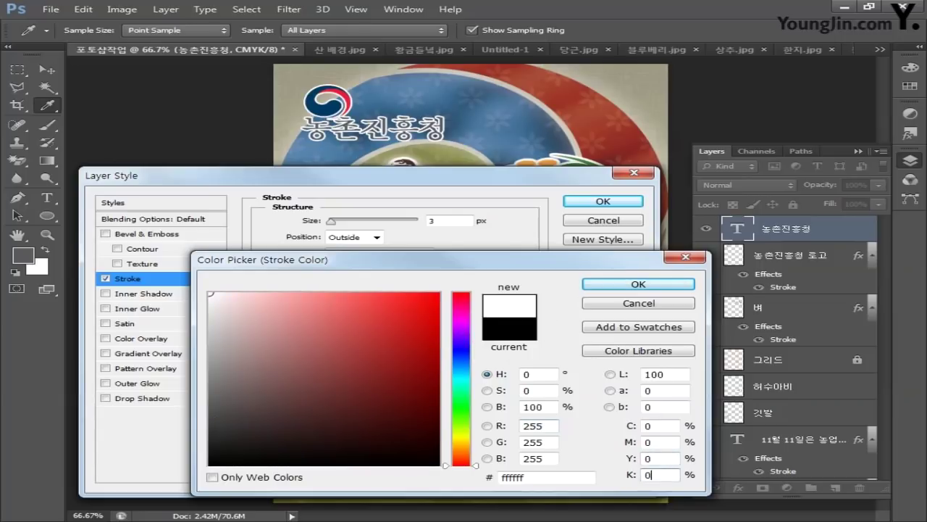
left_click(638, 284)
left_click(603, 201)
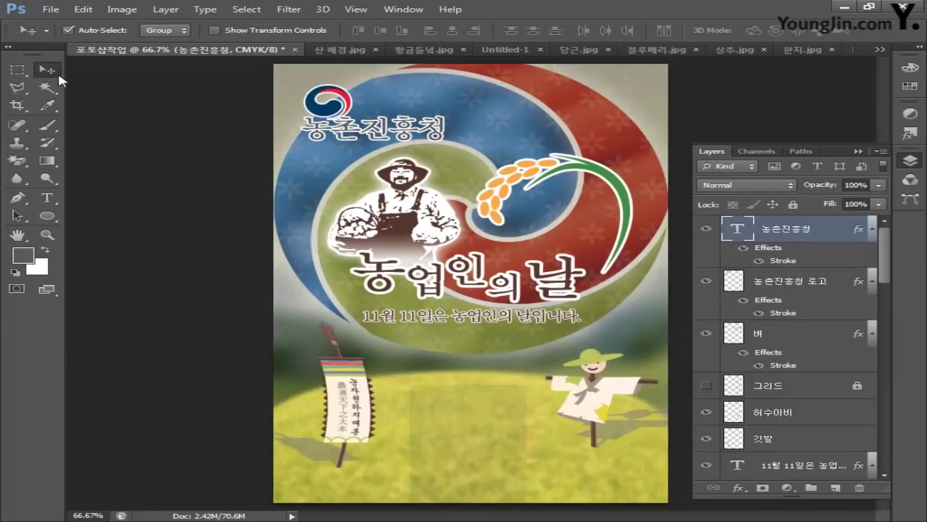
- Scale the 농촌진흥청 text down to about 59% and centre it beneath the emblem
key("ctrl+t")
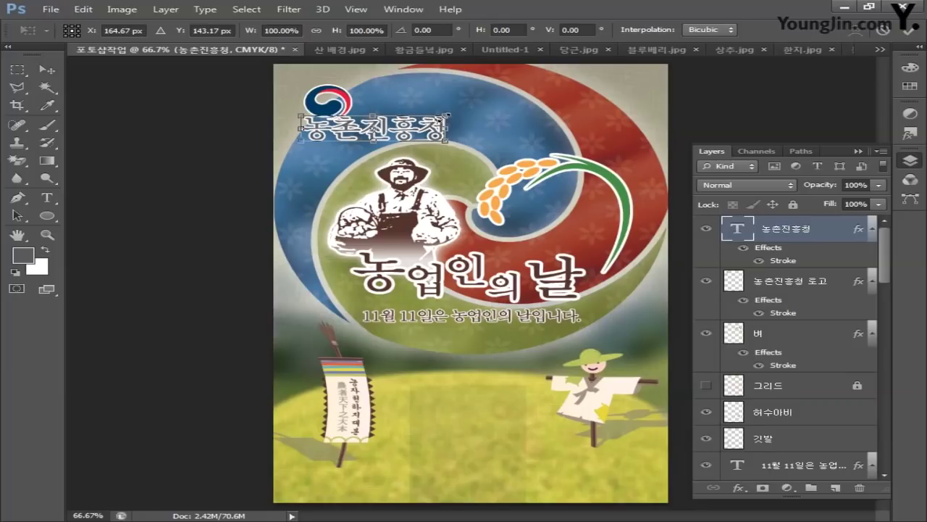
left_click_drag(445, 116, 388, 124)
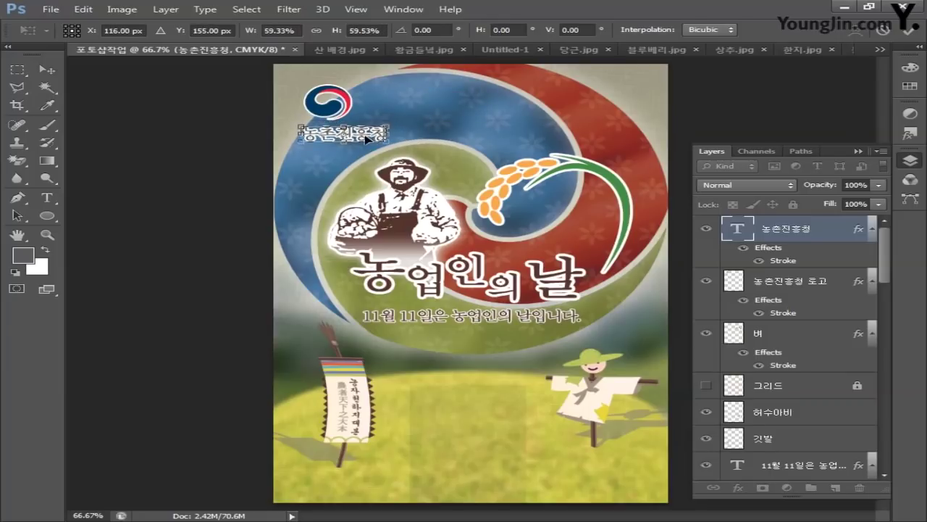
key("Return")
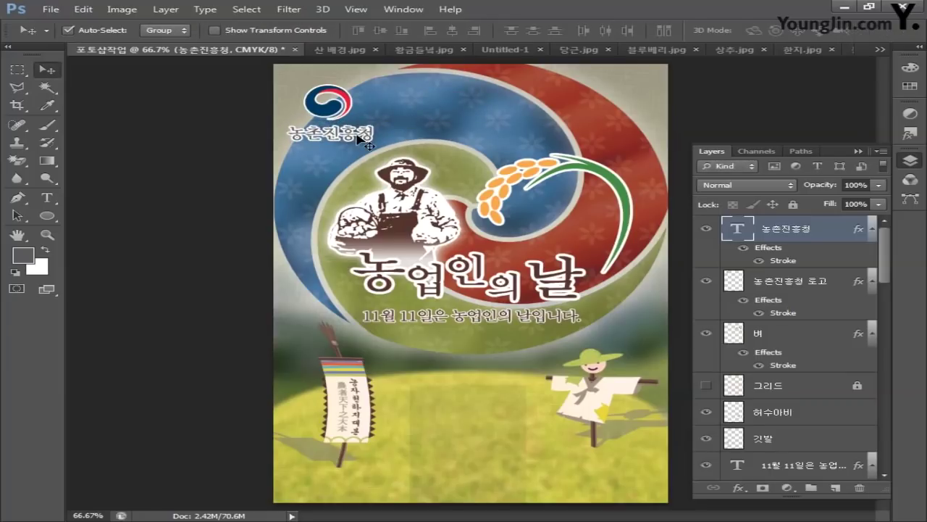
- Change the font of the 농촌진흥청 text to MHunmin
left_click(402, 9)
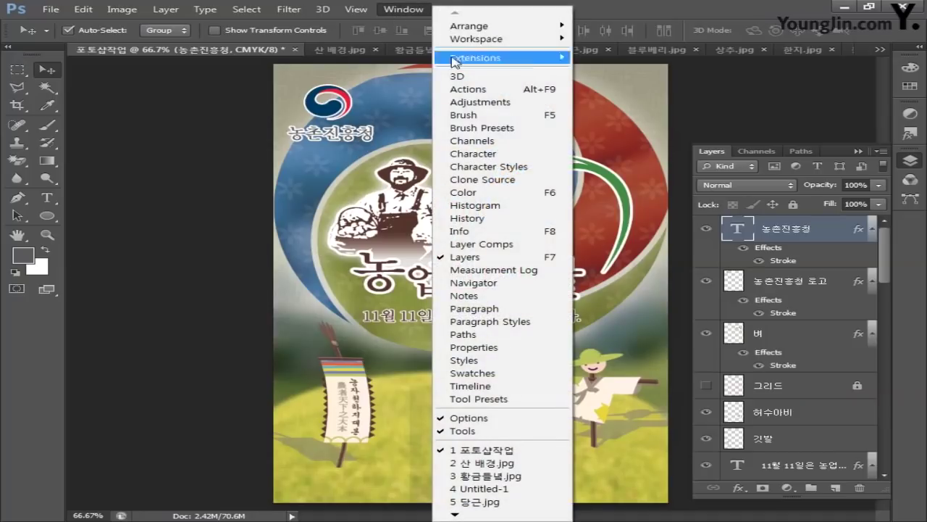
left_click(467, 153)
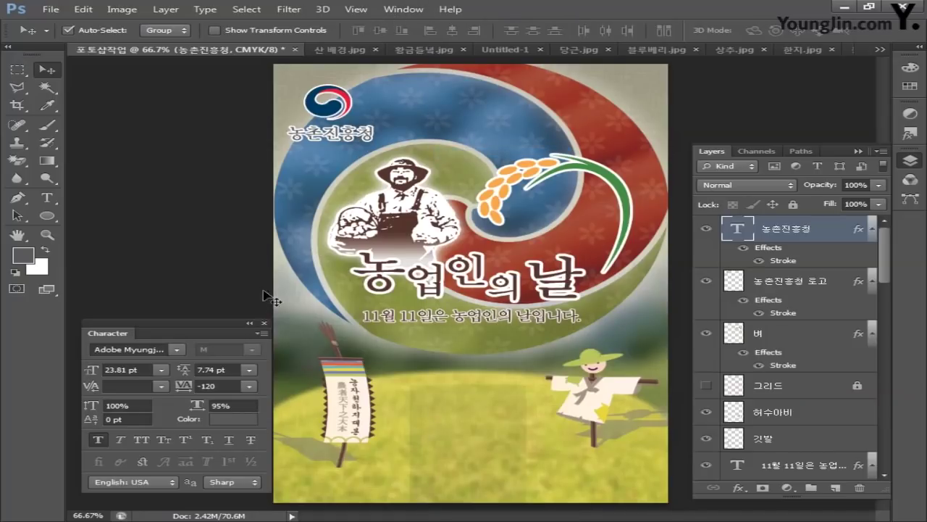
left_click(177, 350)
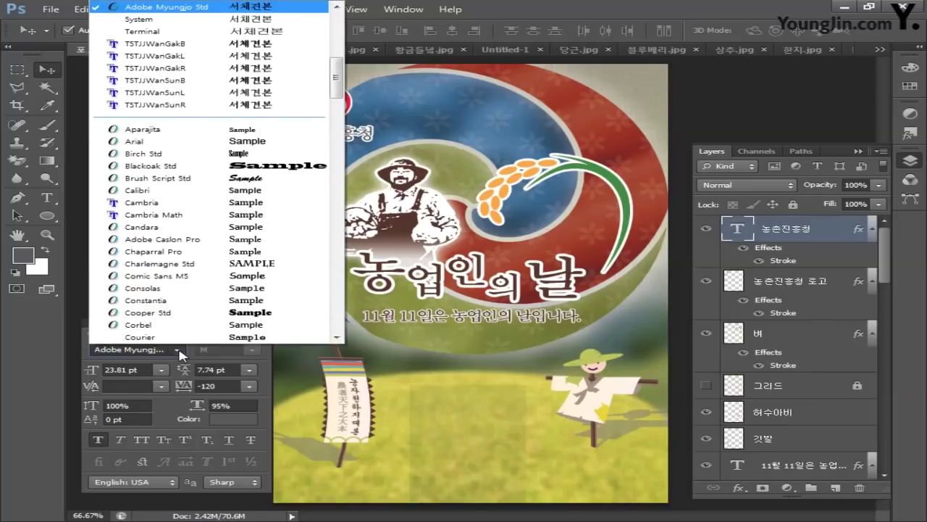
left_click_drag(342, 97, 340, 47)
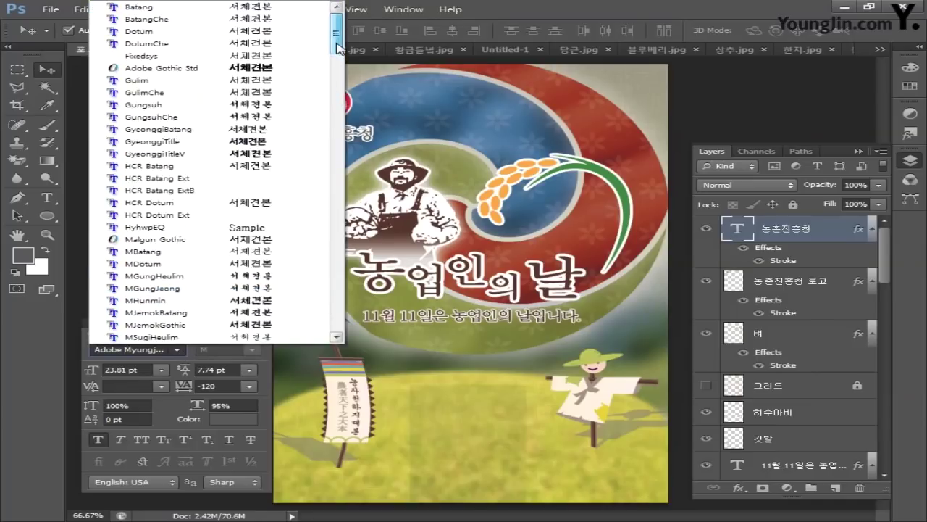
left_click(267, 301)
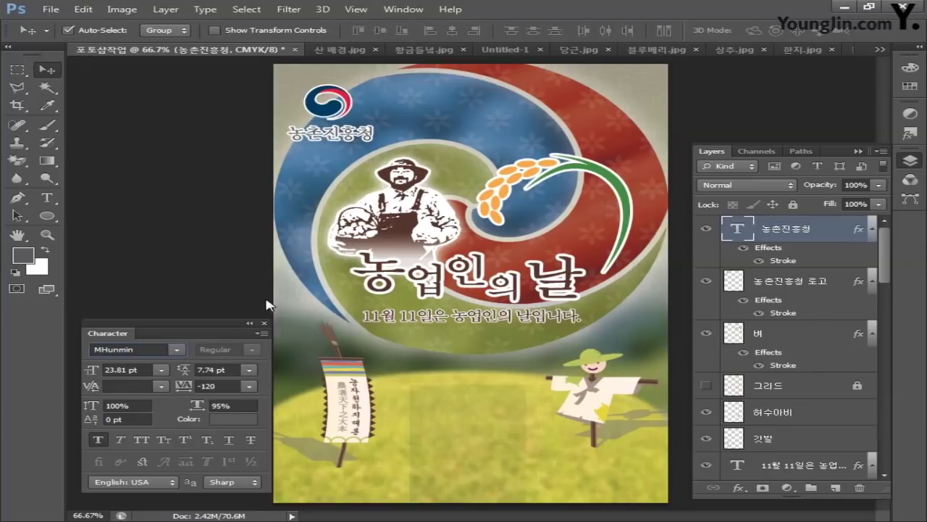
left_click(265, 323)
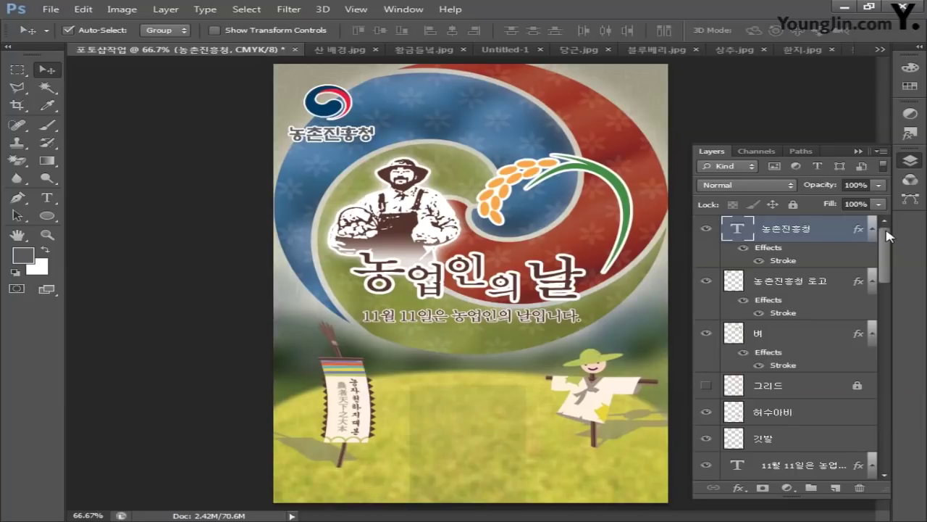
- Move the 그리드 layer to the top of the layer stack and show it briefly to check the layout, leaving it hidden
left_click_drag(771, 386, 798, 242)
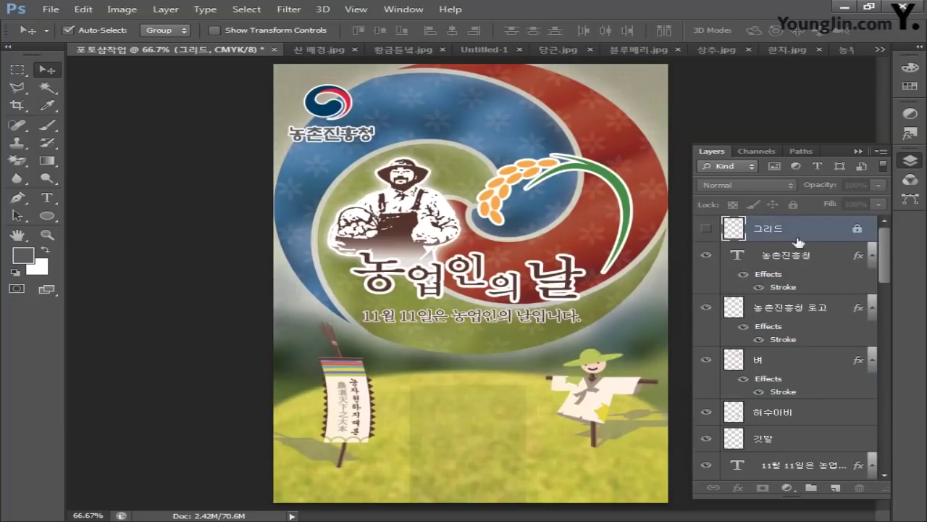
left_click(706, 230)
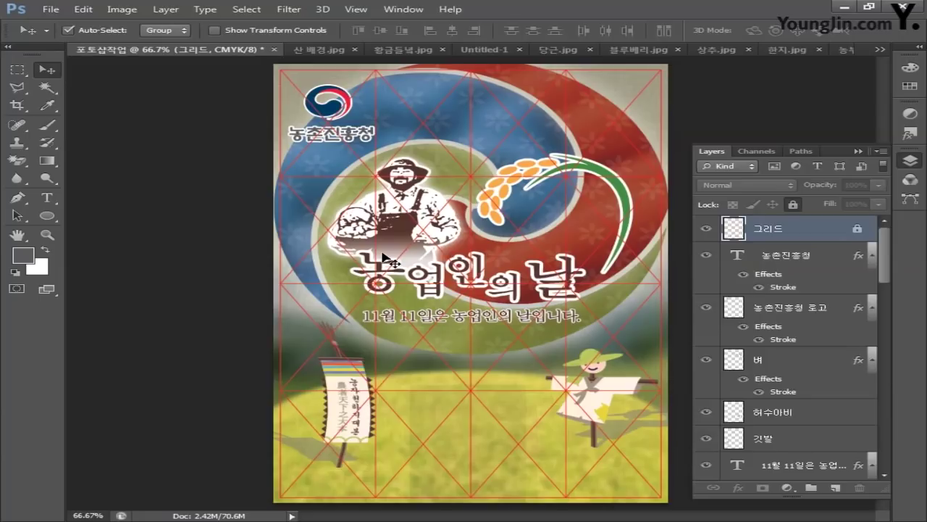
left_click(706, 230)
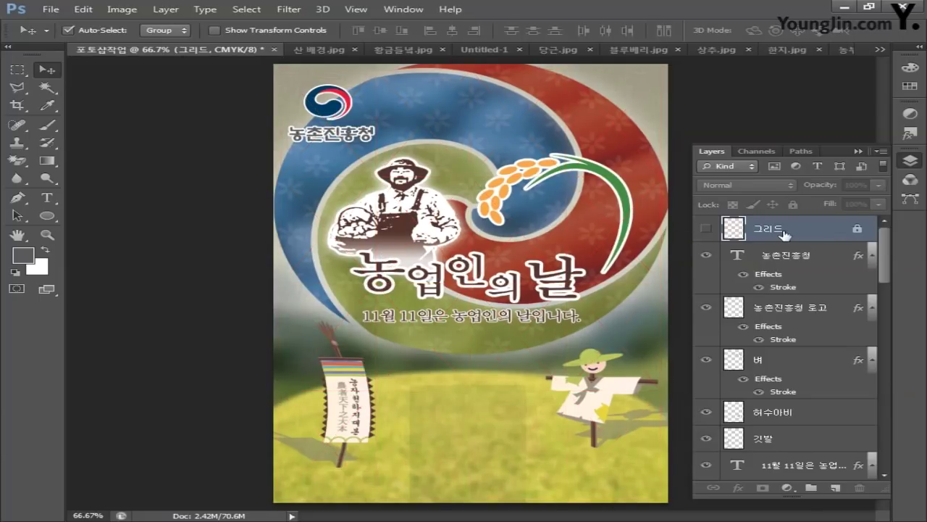
- Stamp all visible layers into a new merged layer directly above the 농촌진흥청 text layer
left_click(786, 259)
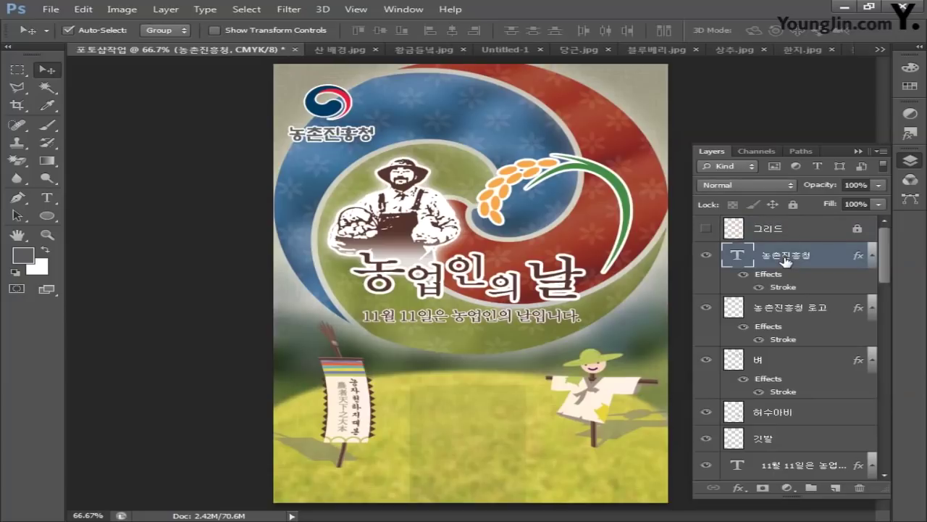
key("ctrl+alt+shift+e")
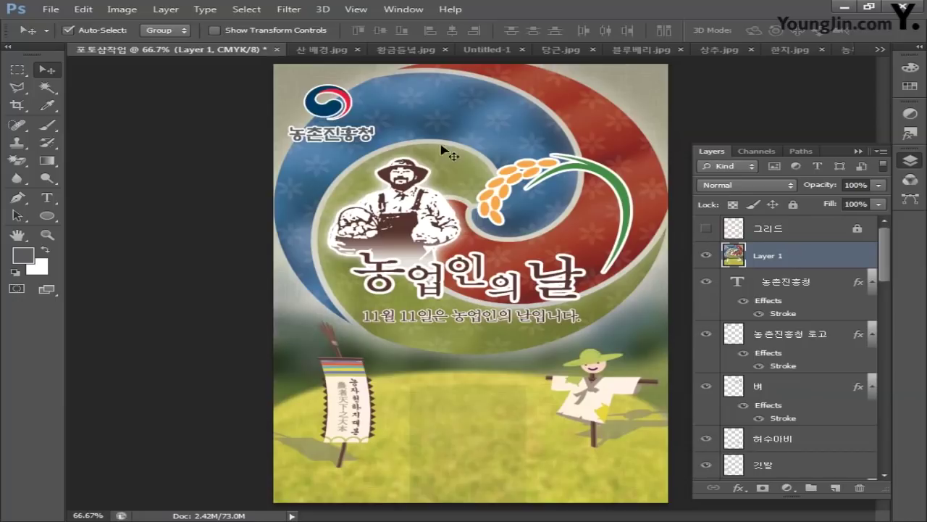
- Convert the poster document from CMYK to RGB colour mode without flattening its layers
left_click(123, 9)
mouse_move(134, 24)
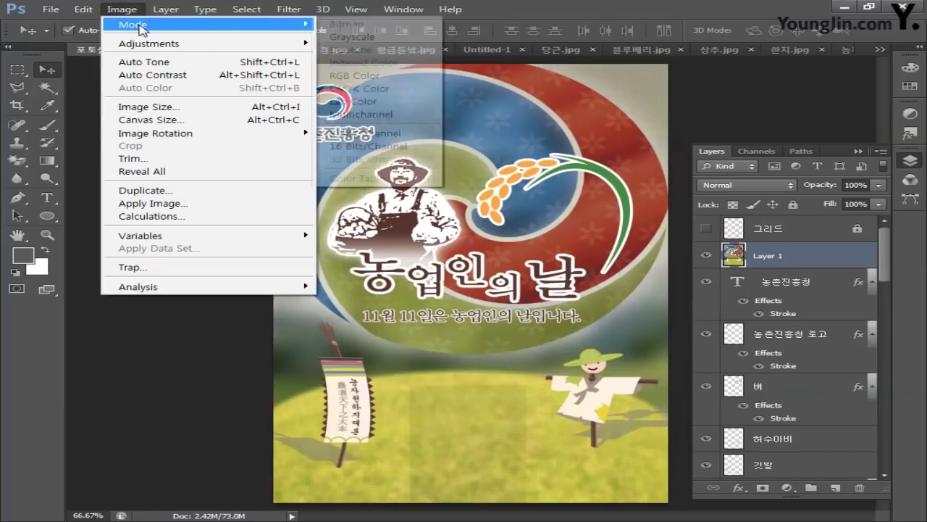
left_click(343, 76)
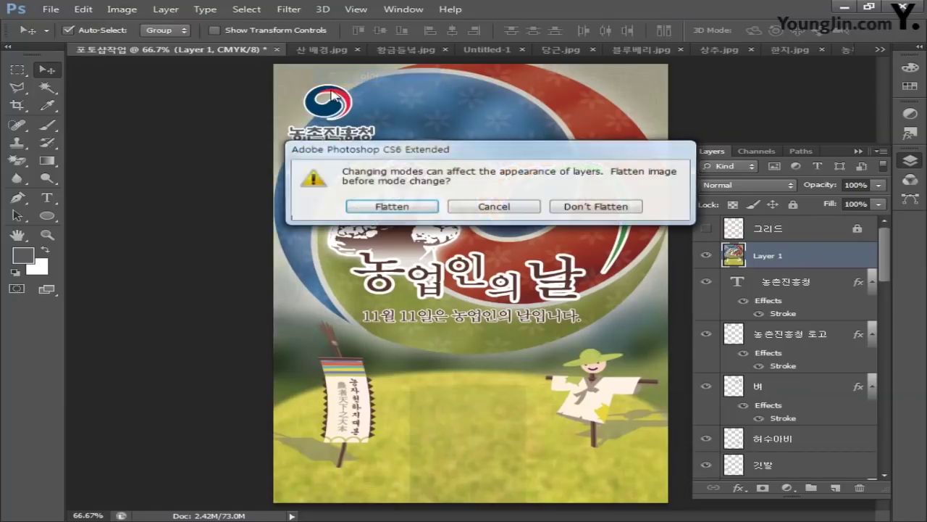
left_click(594, 207)
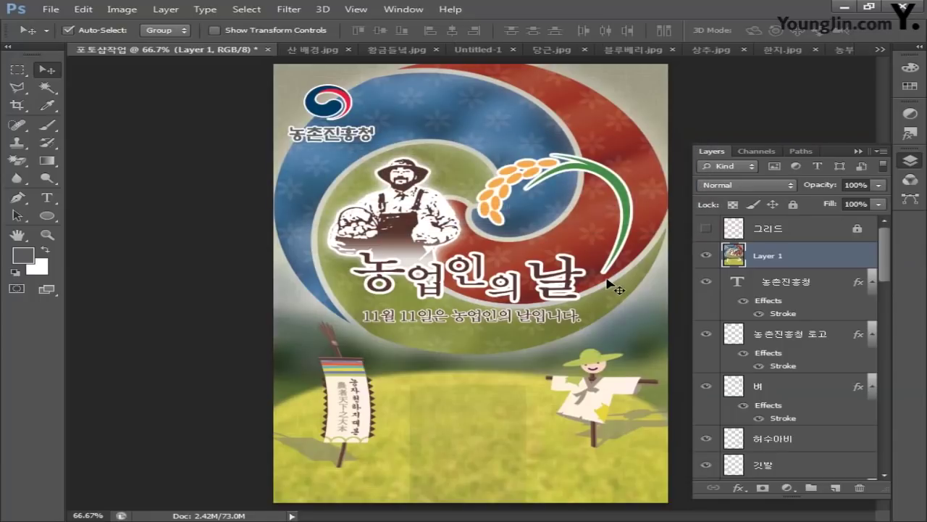
- Save a JPEG copy of the poster as 01 in the 제공 파일 folder with quality 12 (Maximum) and Baseline ("Standard") format
left_click(50, 9)
left_click(94, 172)
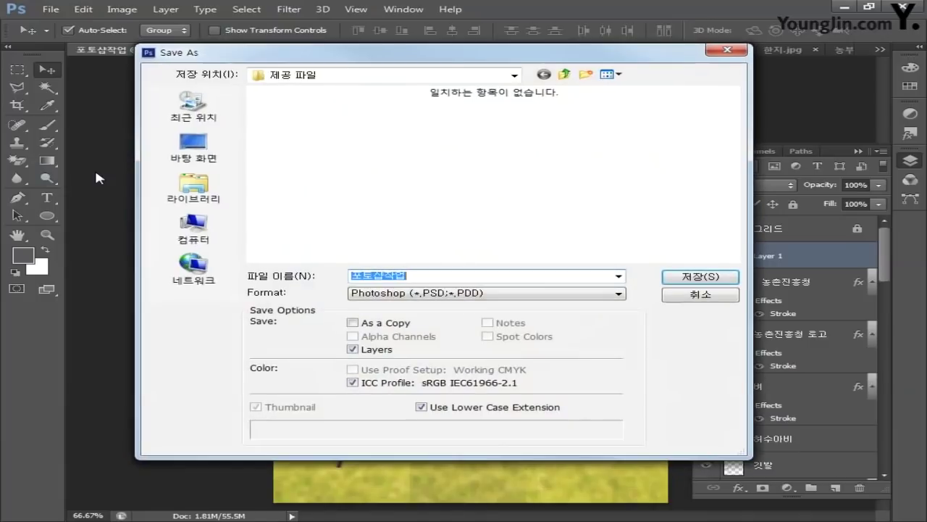
left_click(363, 298)
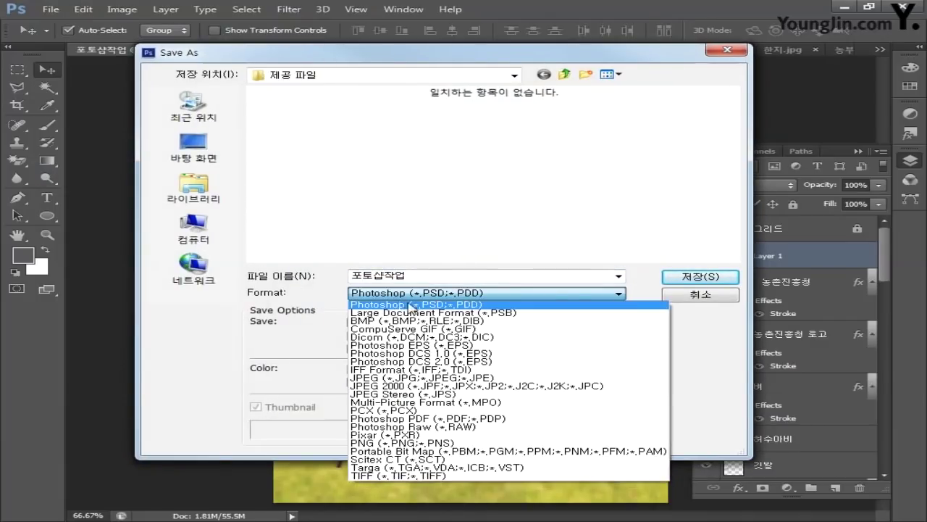
left_click(431, 378)
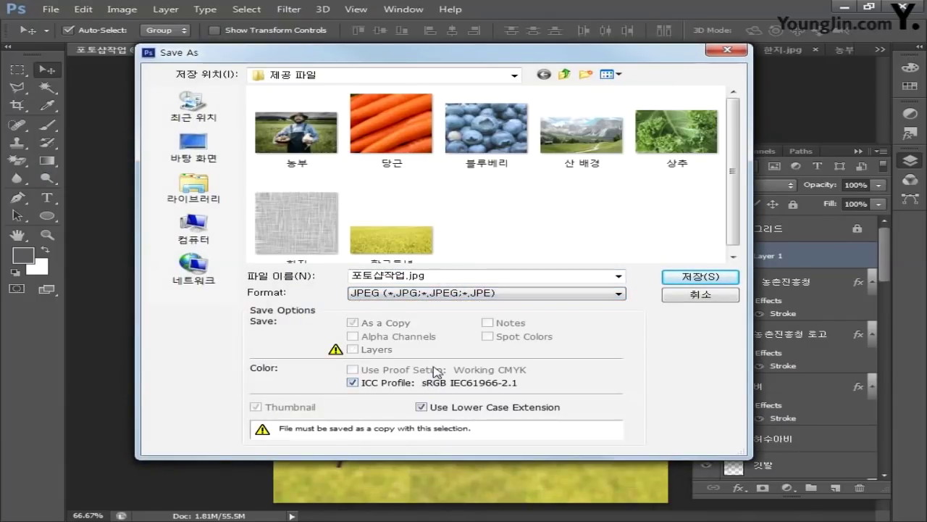
double_click(440, 274)
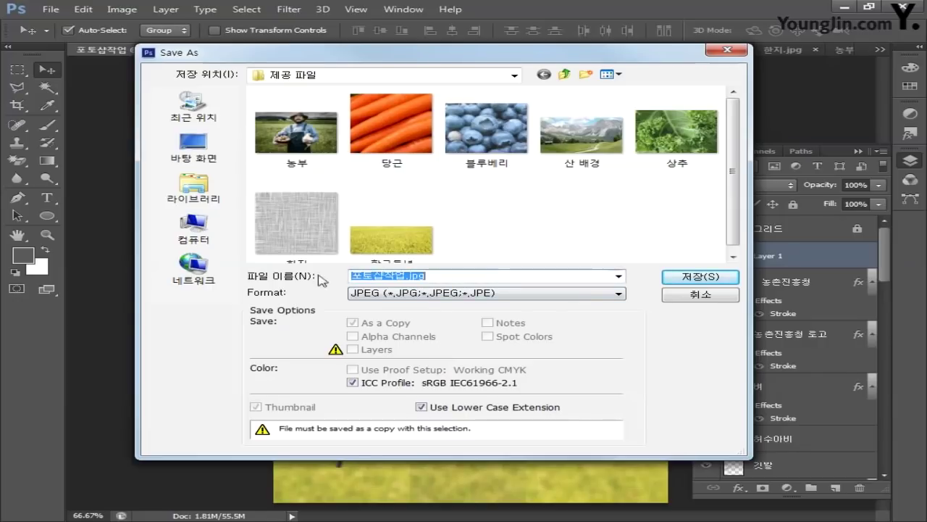
type("이")
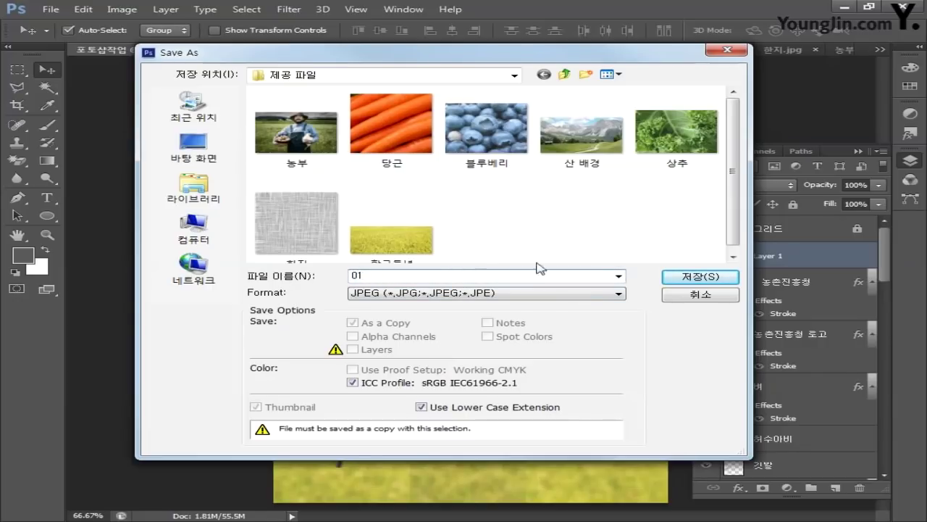
left_click(697, 277)
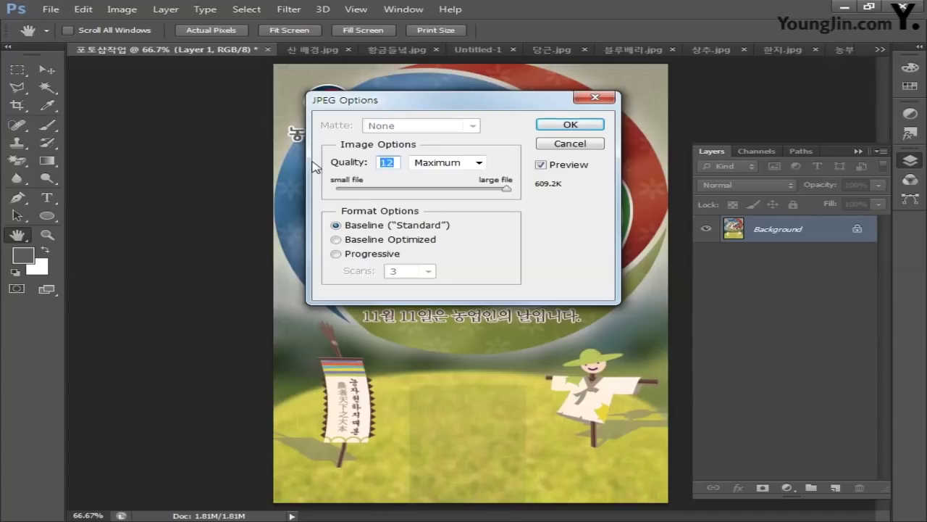
type("12")
left_click(556, 125)
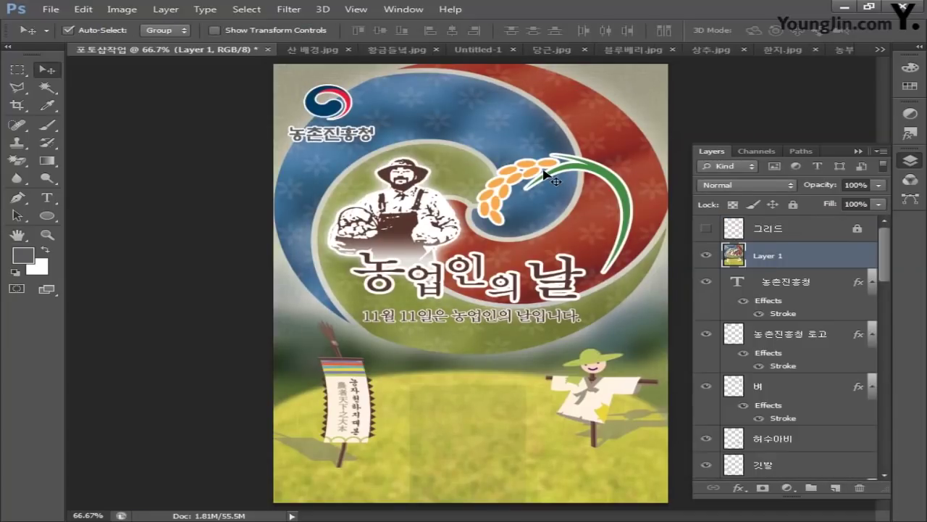